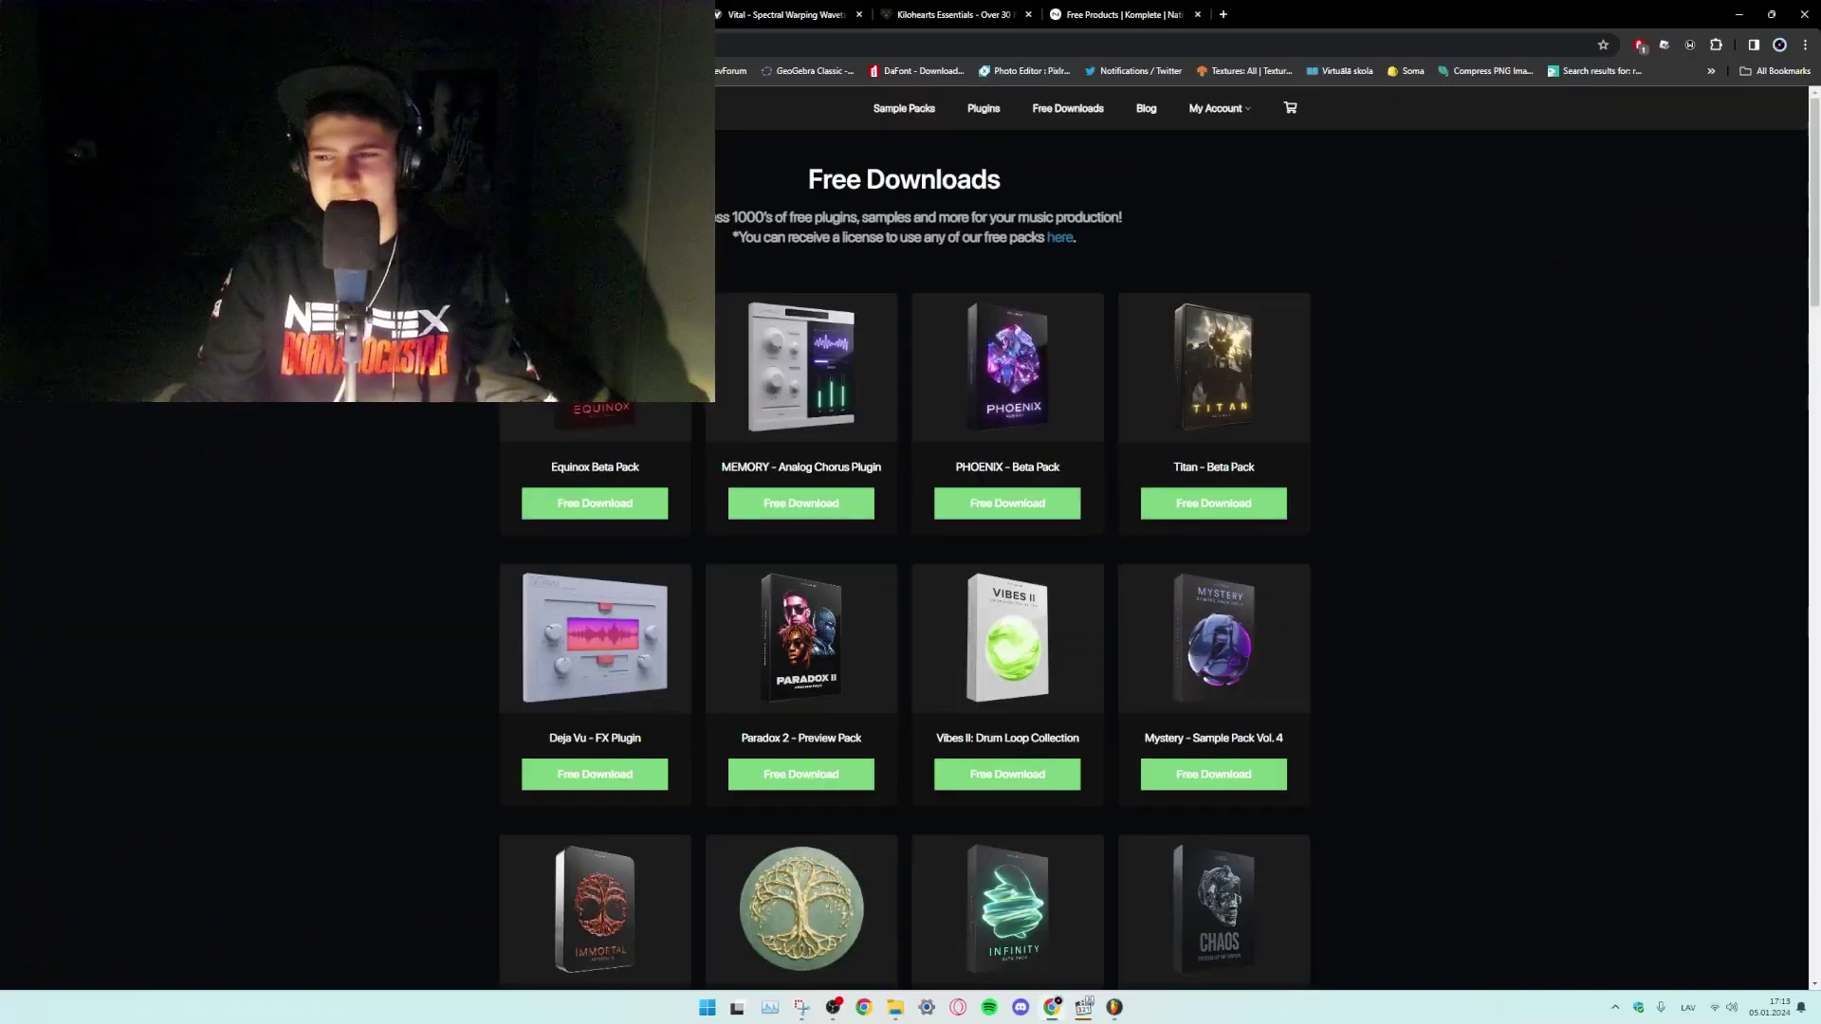
Look through the free plugin and sample pack downloads, and view the Vital synth page.
scroll(857, 509, "down", 8)
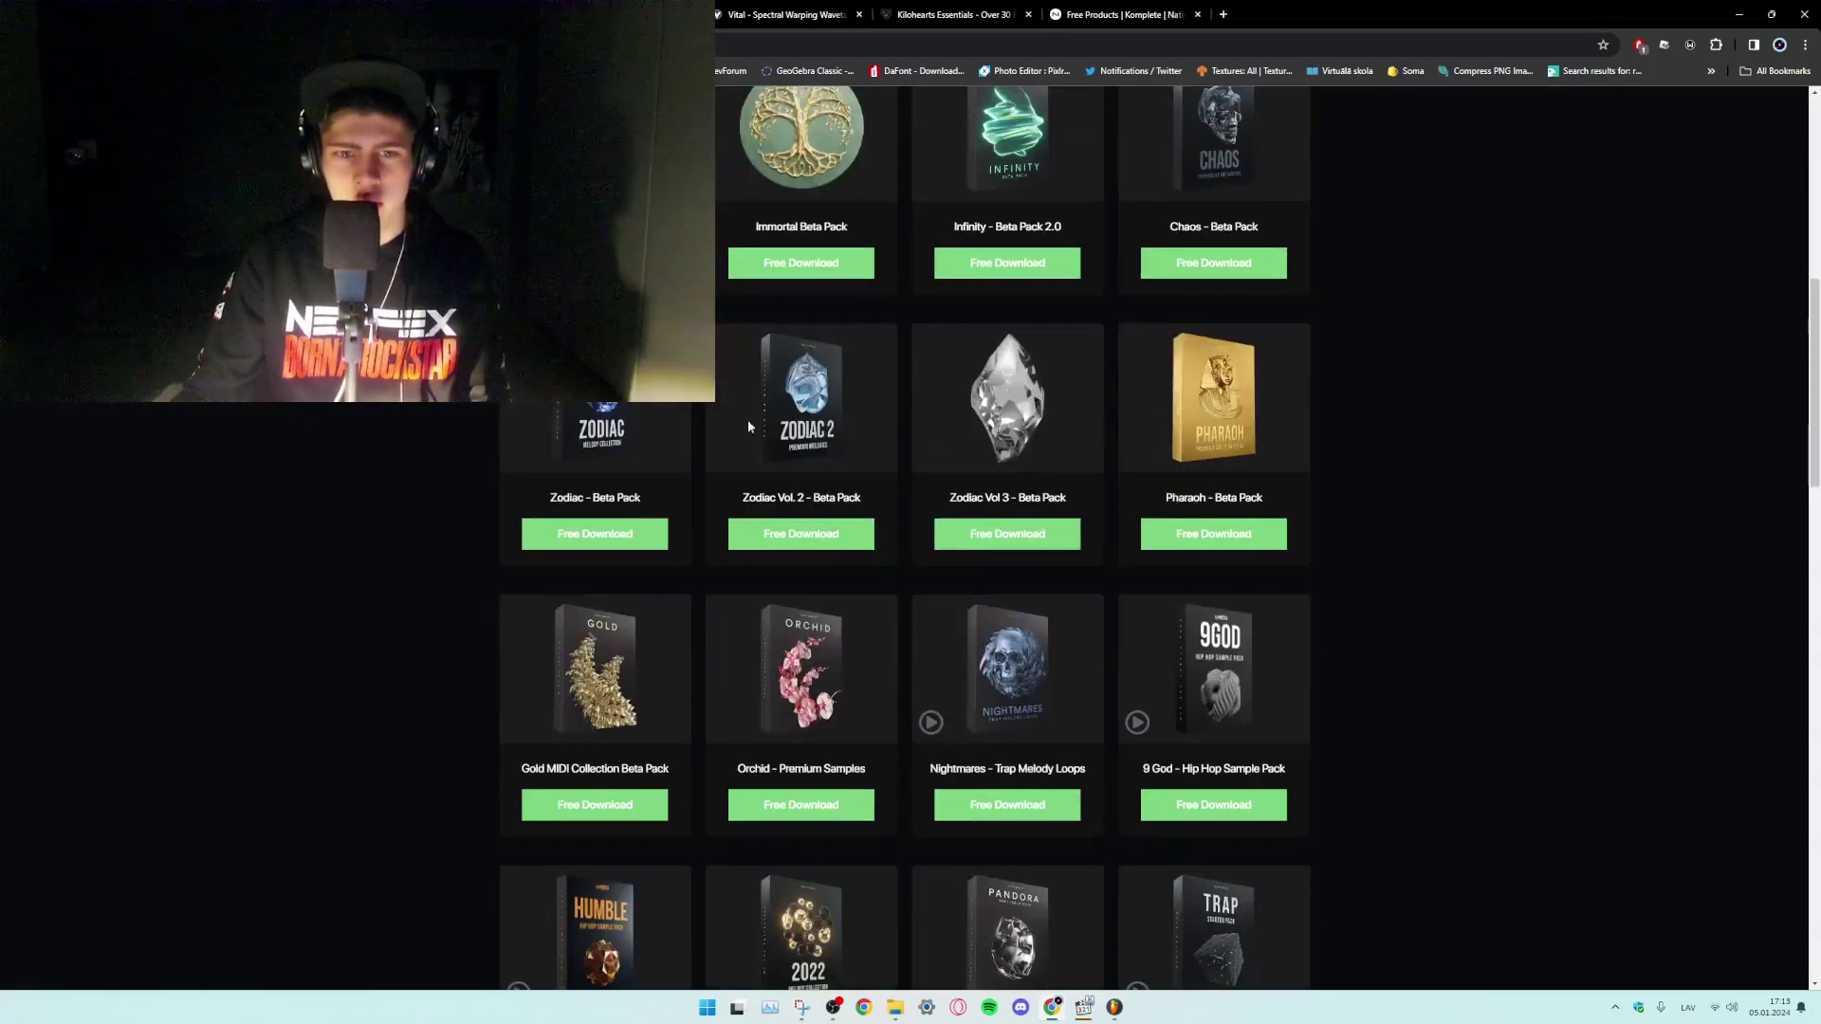
scroll(880, 707, "up", 8)
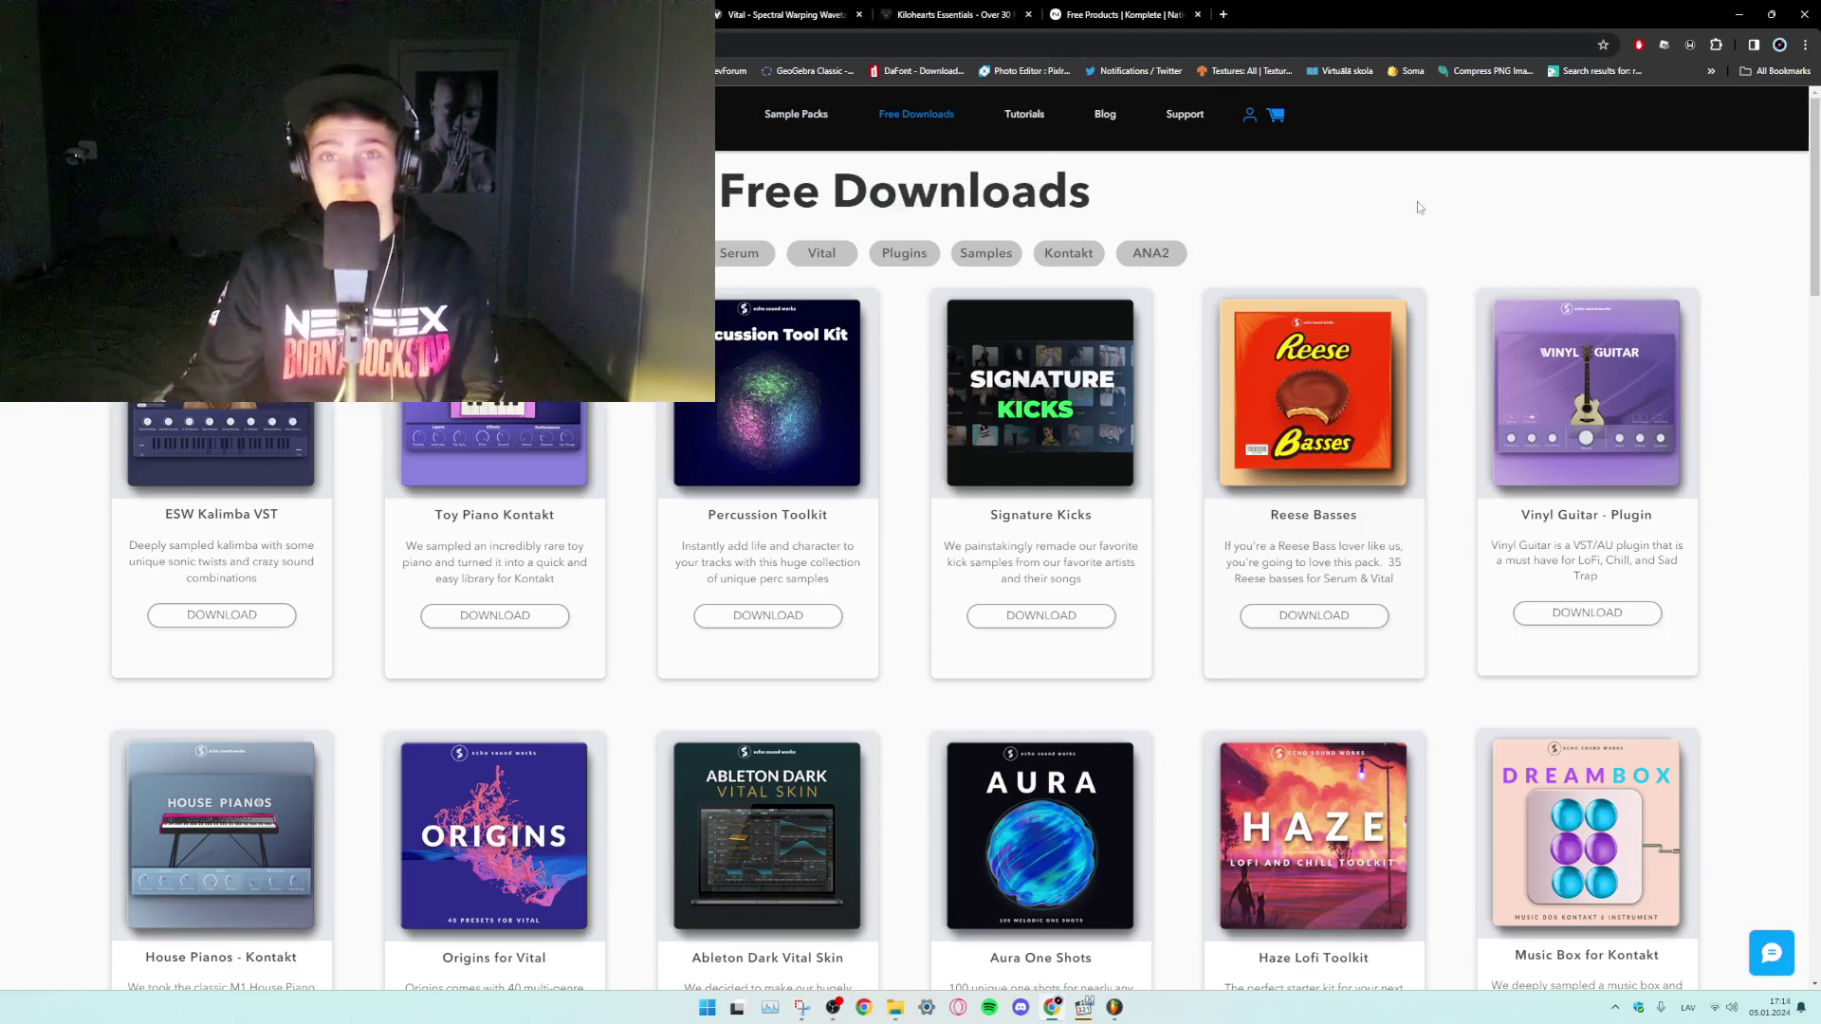
left_click(824, 17)
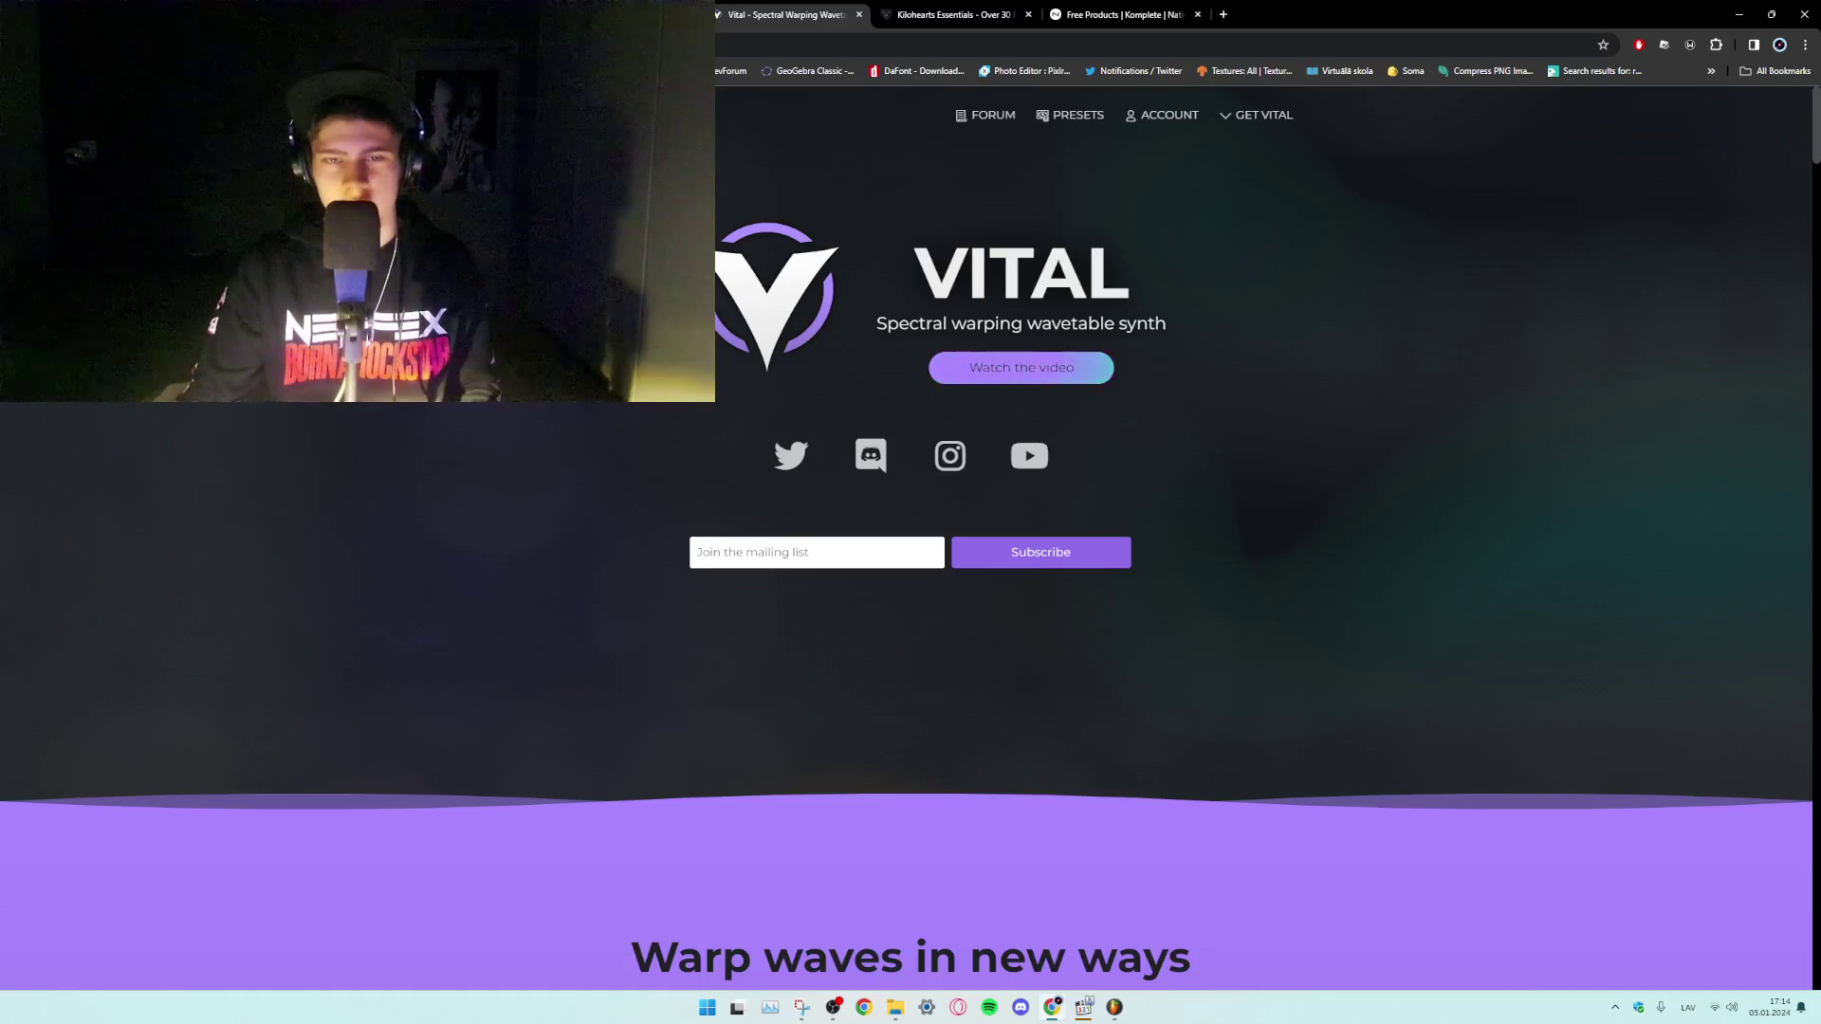
Look over the Kilohearts Essentials page and its collection of included free effects.
left_click(958, 16)
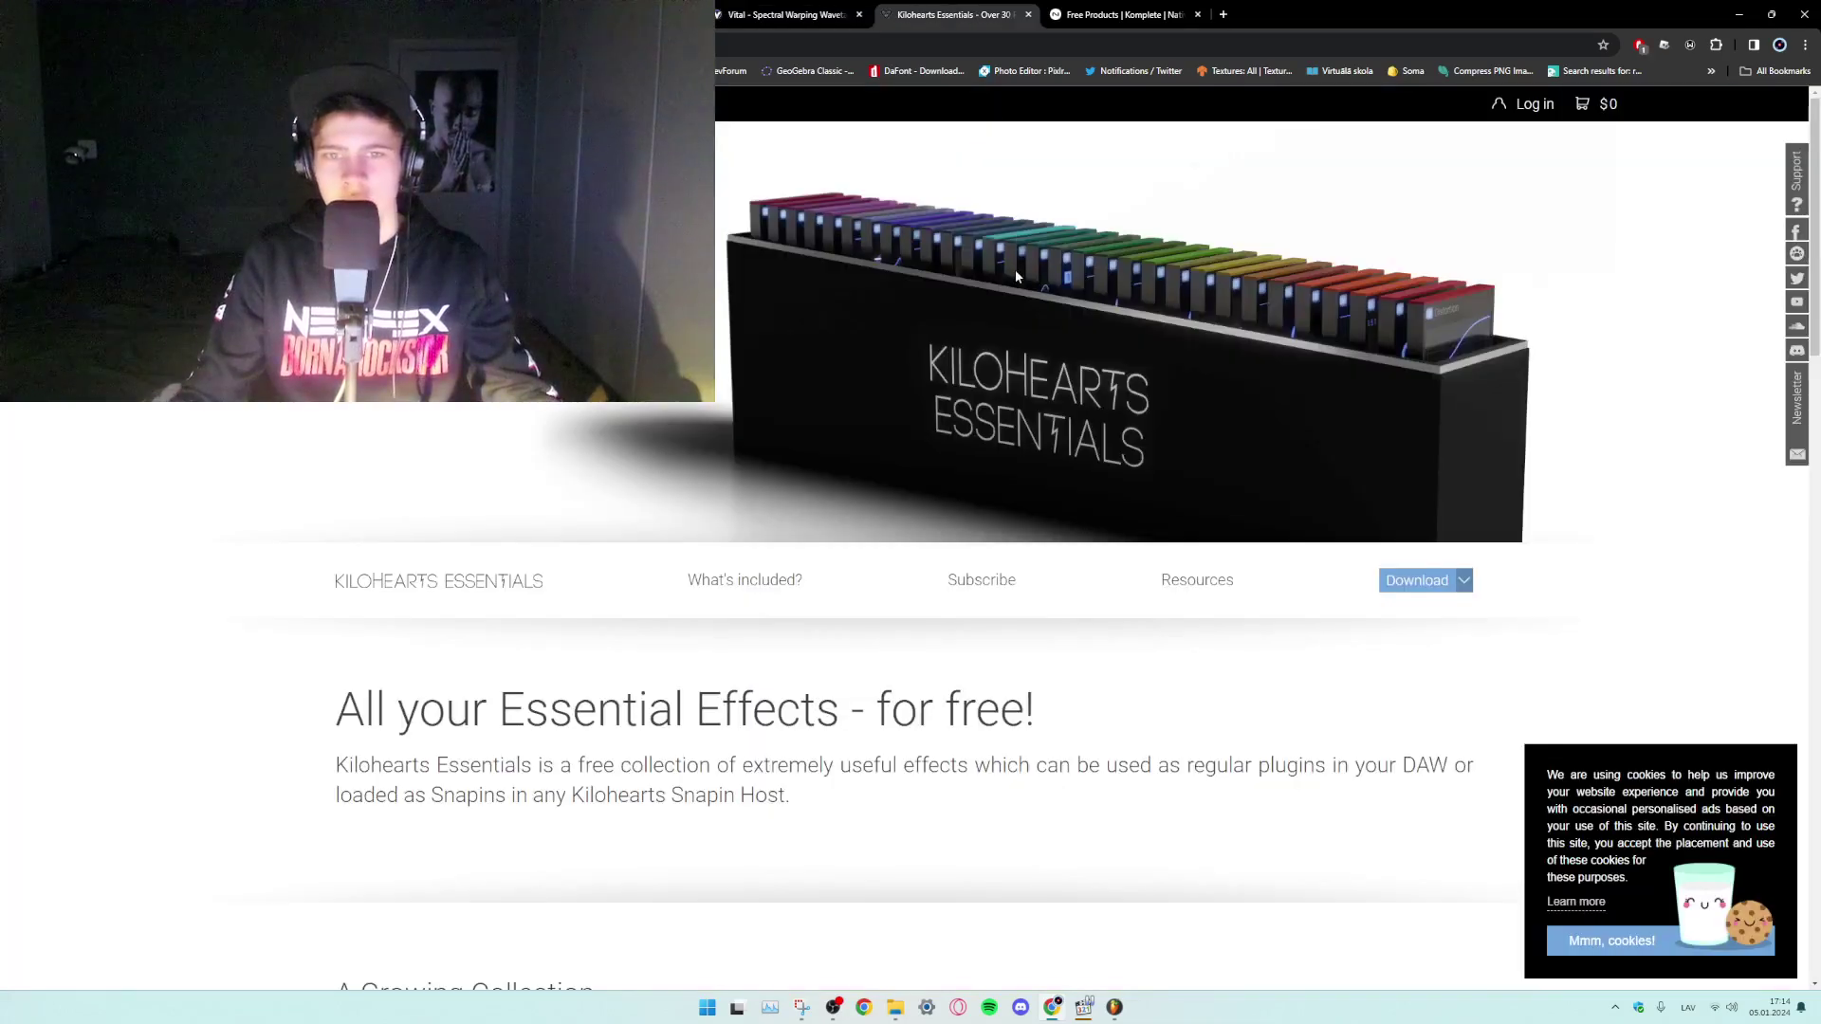
scroll(1014, 275, "down", 2)
scroll(1014, 276, "up", 2)
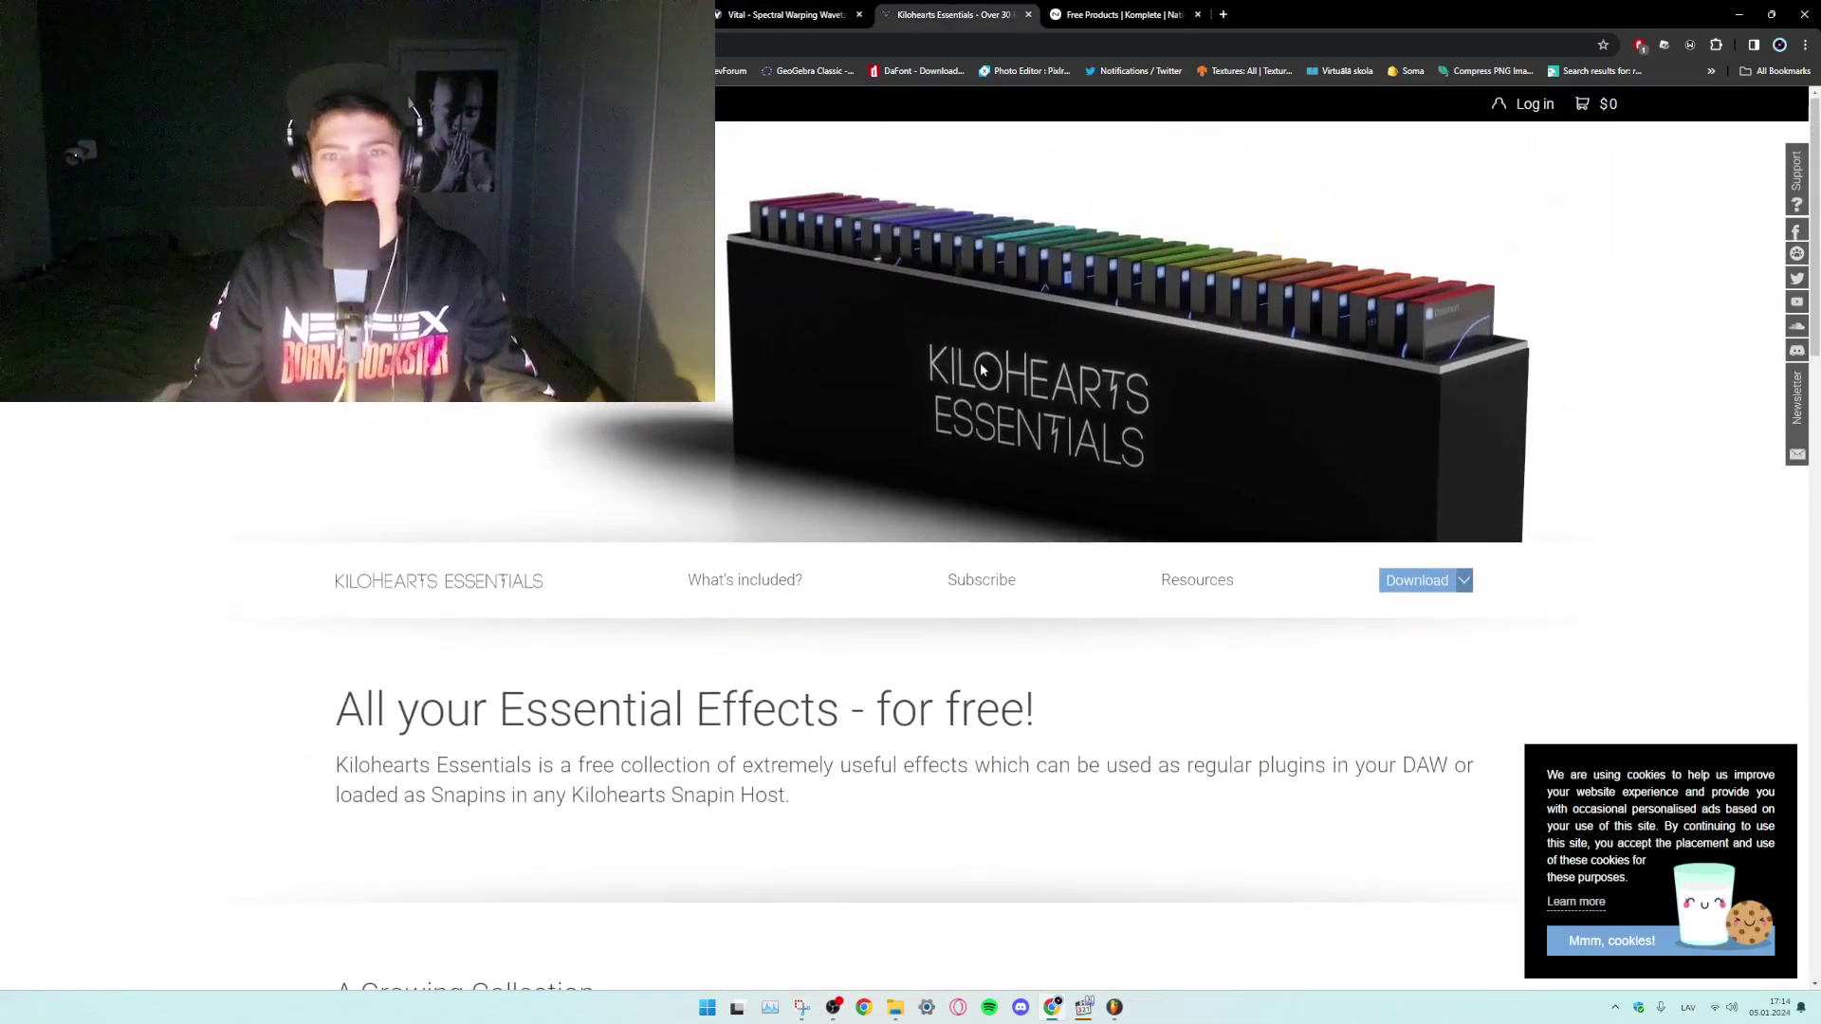
scroll(1128, 421, "down", 8)
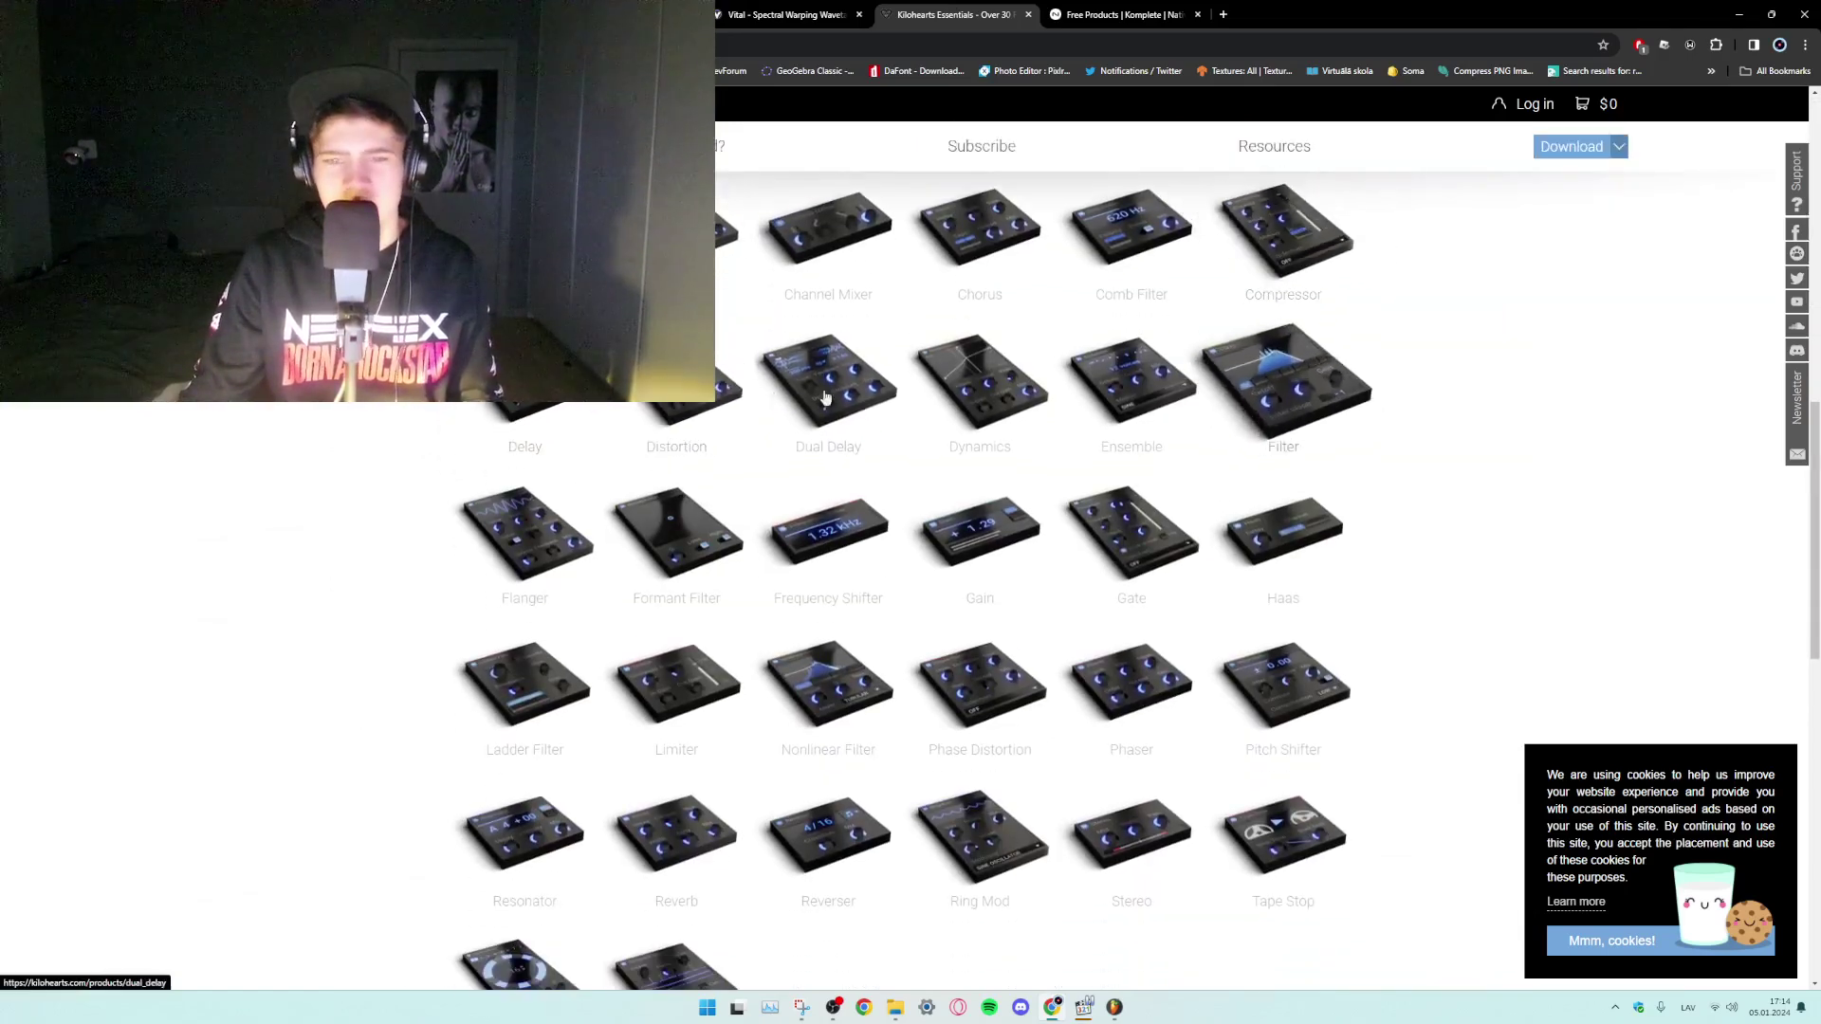
Browse the free Komplete products on the Native Instruments site.
key("ctrl+Tab")
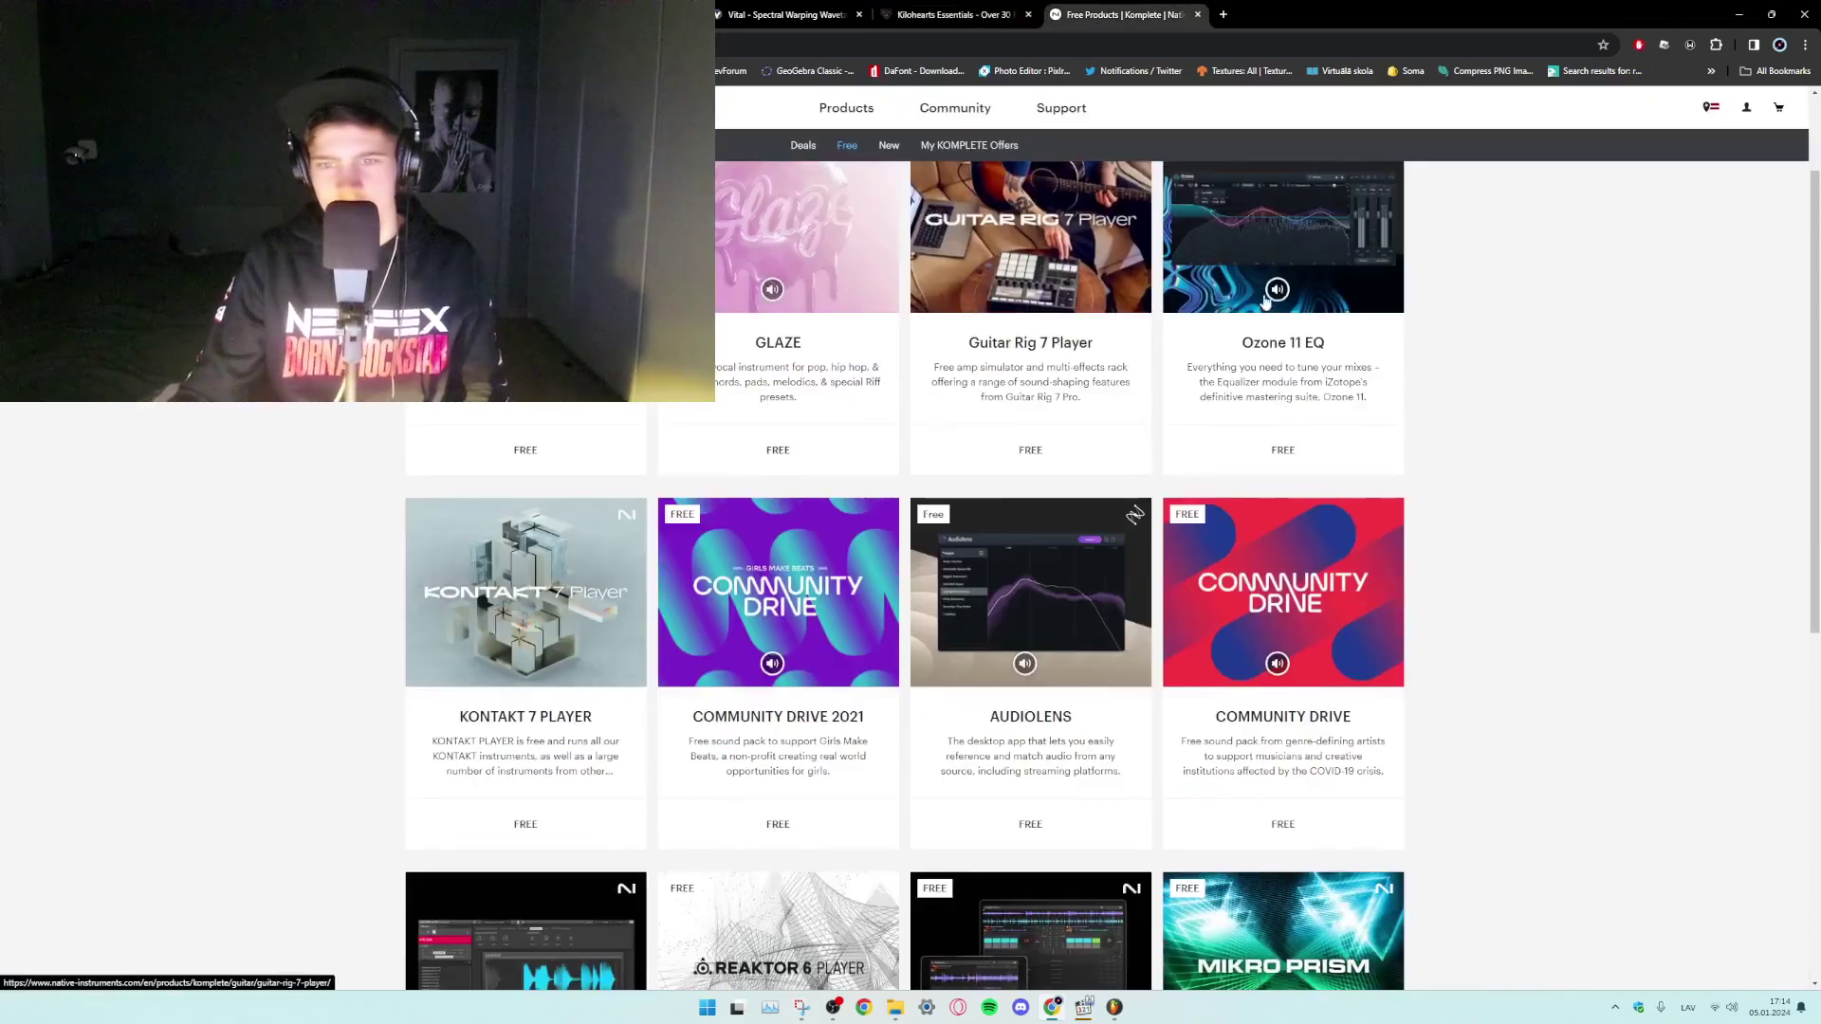
scroll(1284, 439, "down", 1)
scroll(1285, 439, "down", 2)
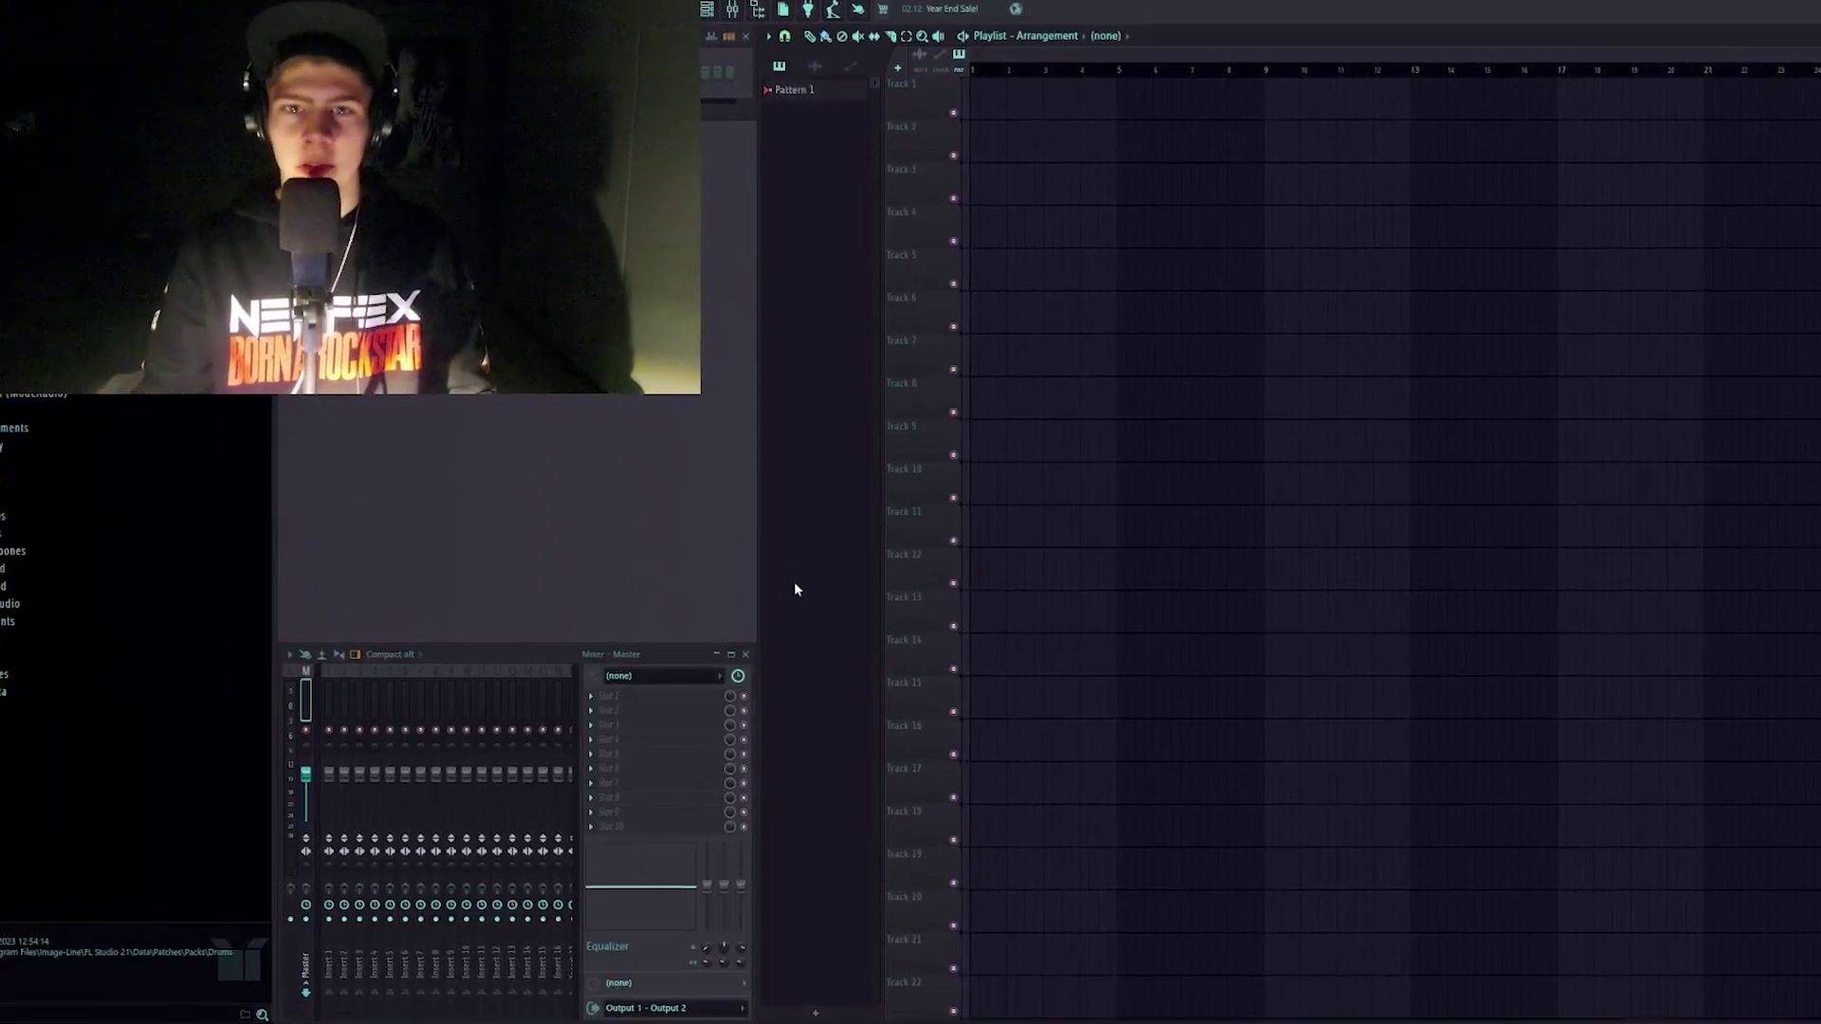
Switch to Chrome and look through the DixonBeats YouTube channel's videos and free VST plugins section.
mouse_move(1112, 1023)
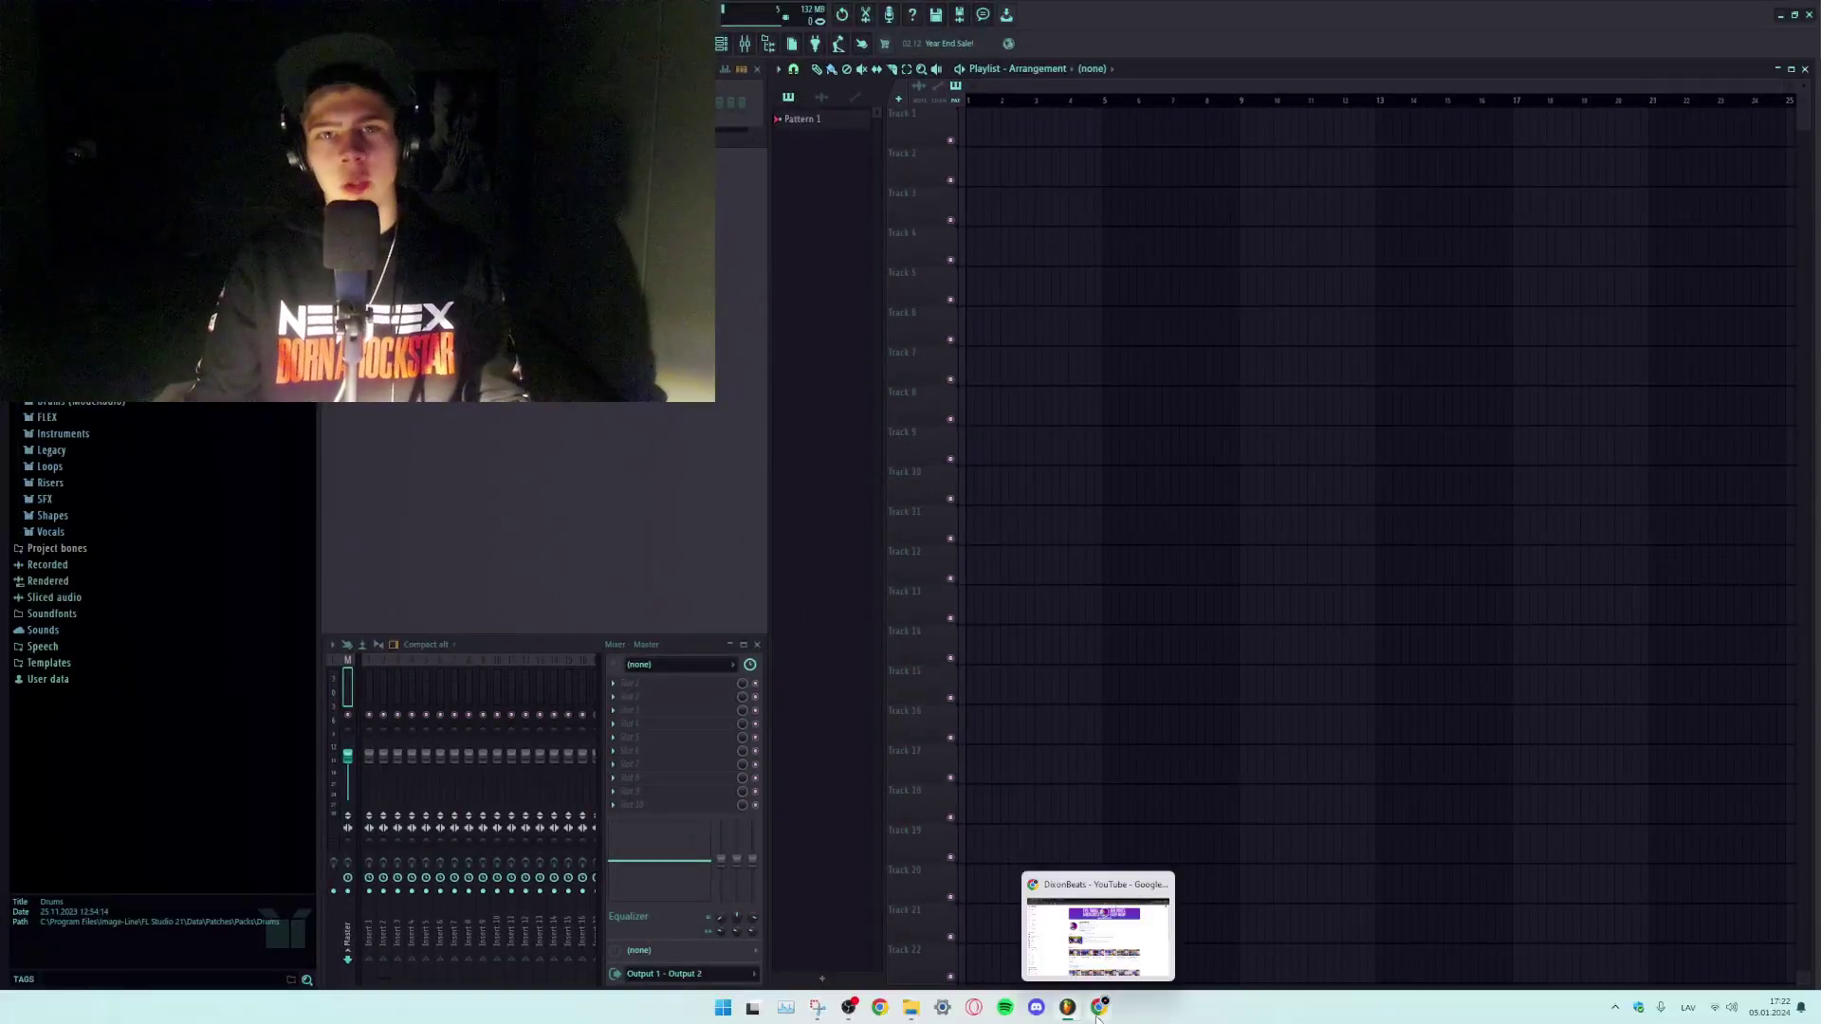
left_click(1095, 964)
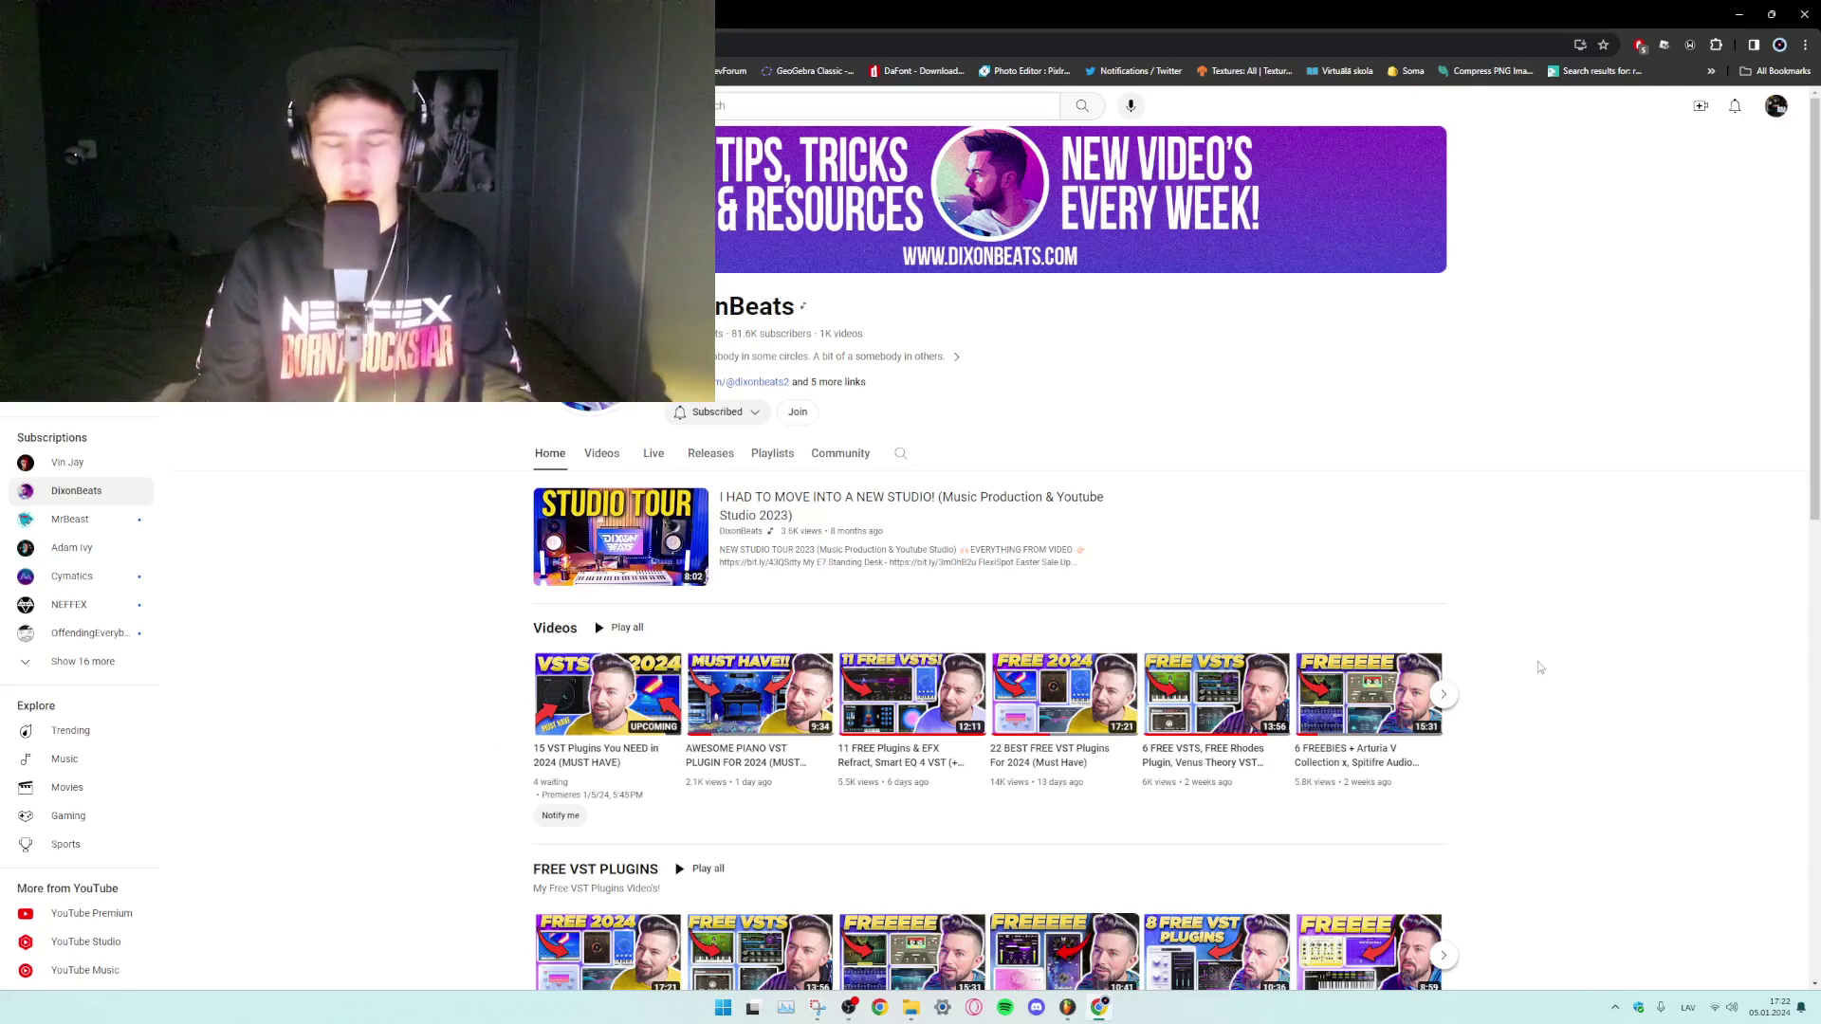
scroll(1538, 667, "down", 1)
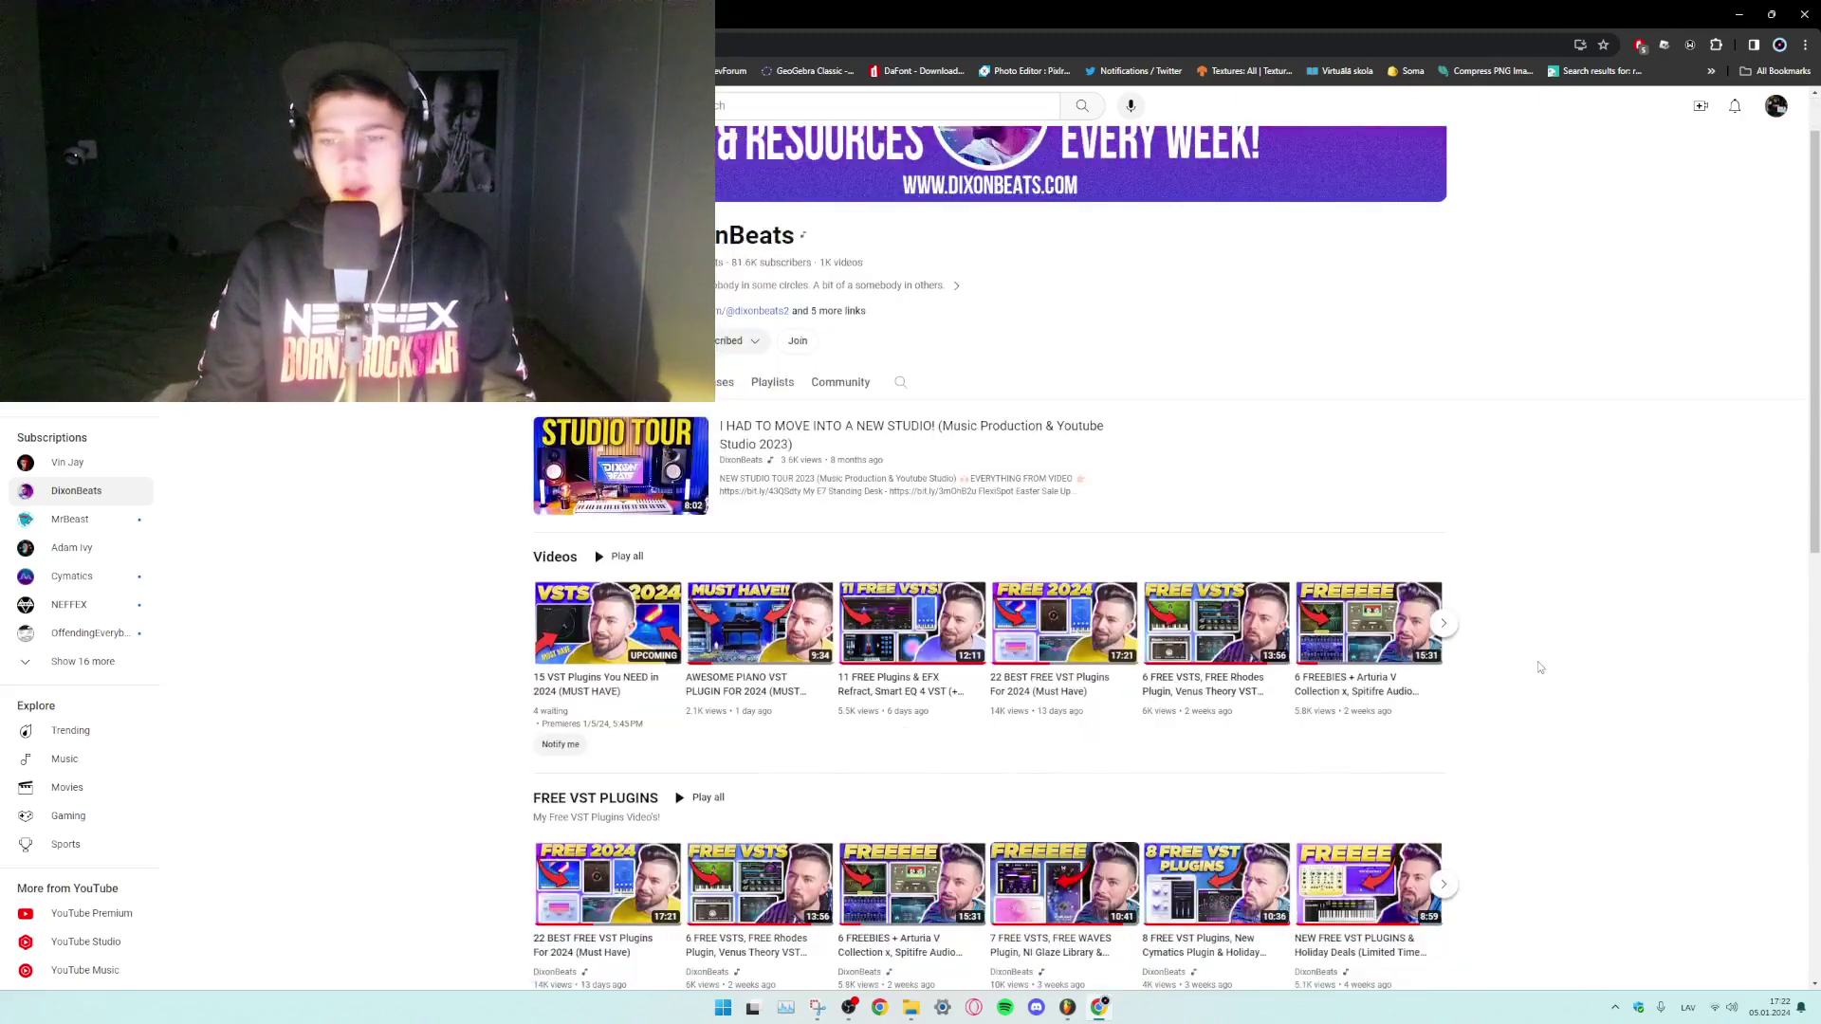
scroll(1529, 736, "down", 2)
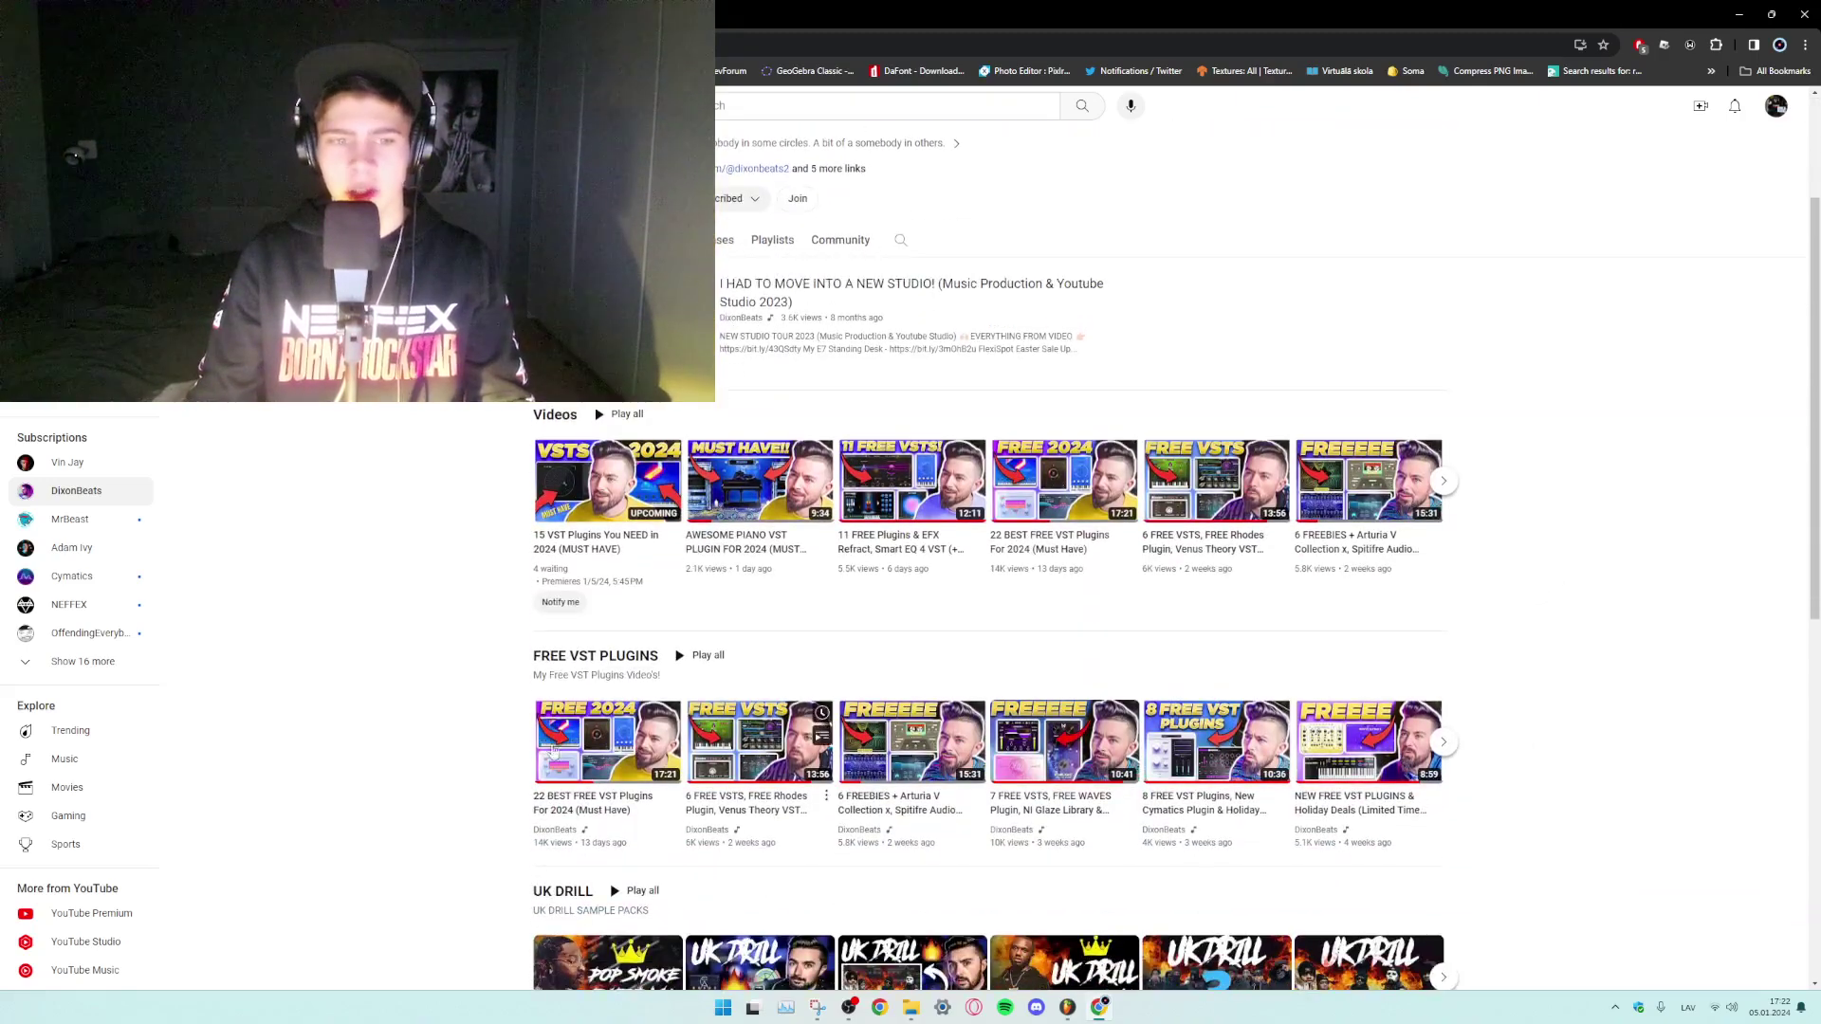
scroll(1727, 749, "up", 3)
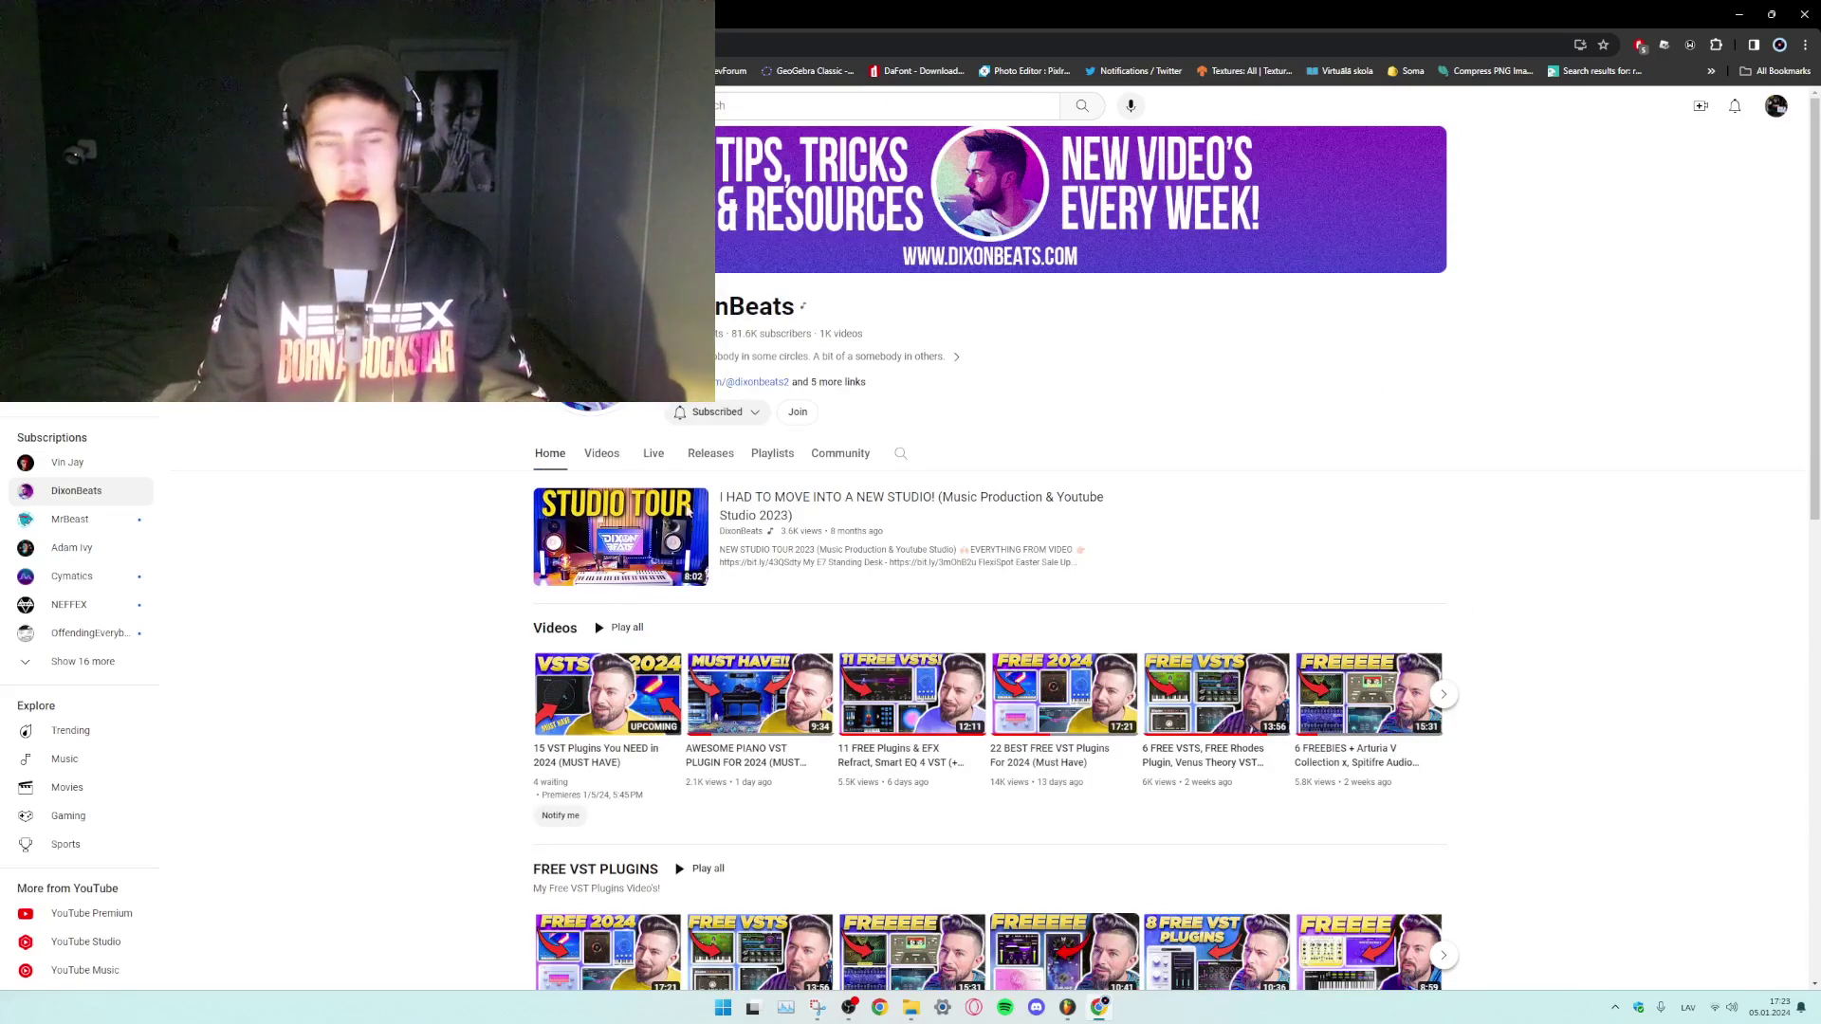
View the SumnSumnSumn HTK channel and look through its recent and popular plugin videos.
left_click(351, 15)
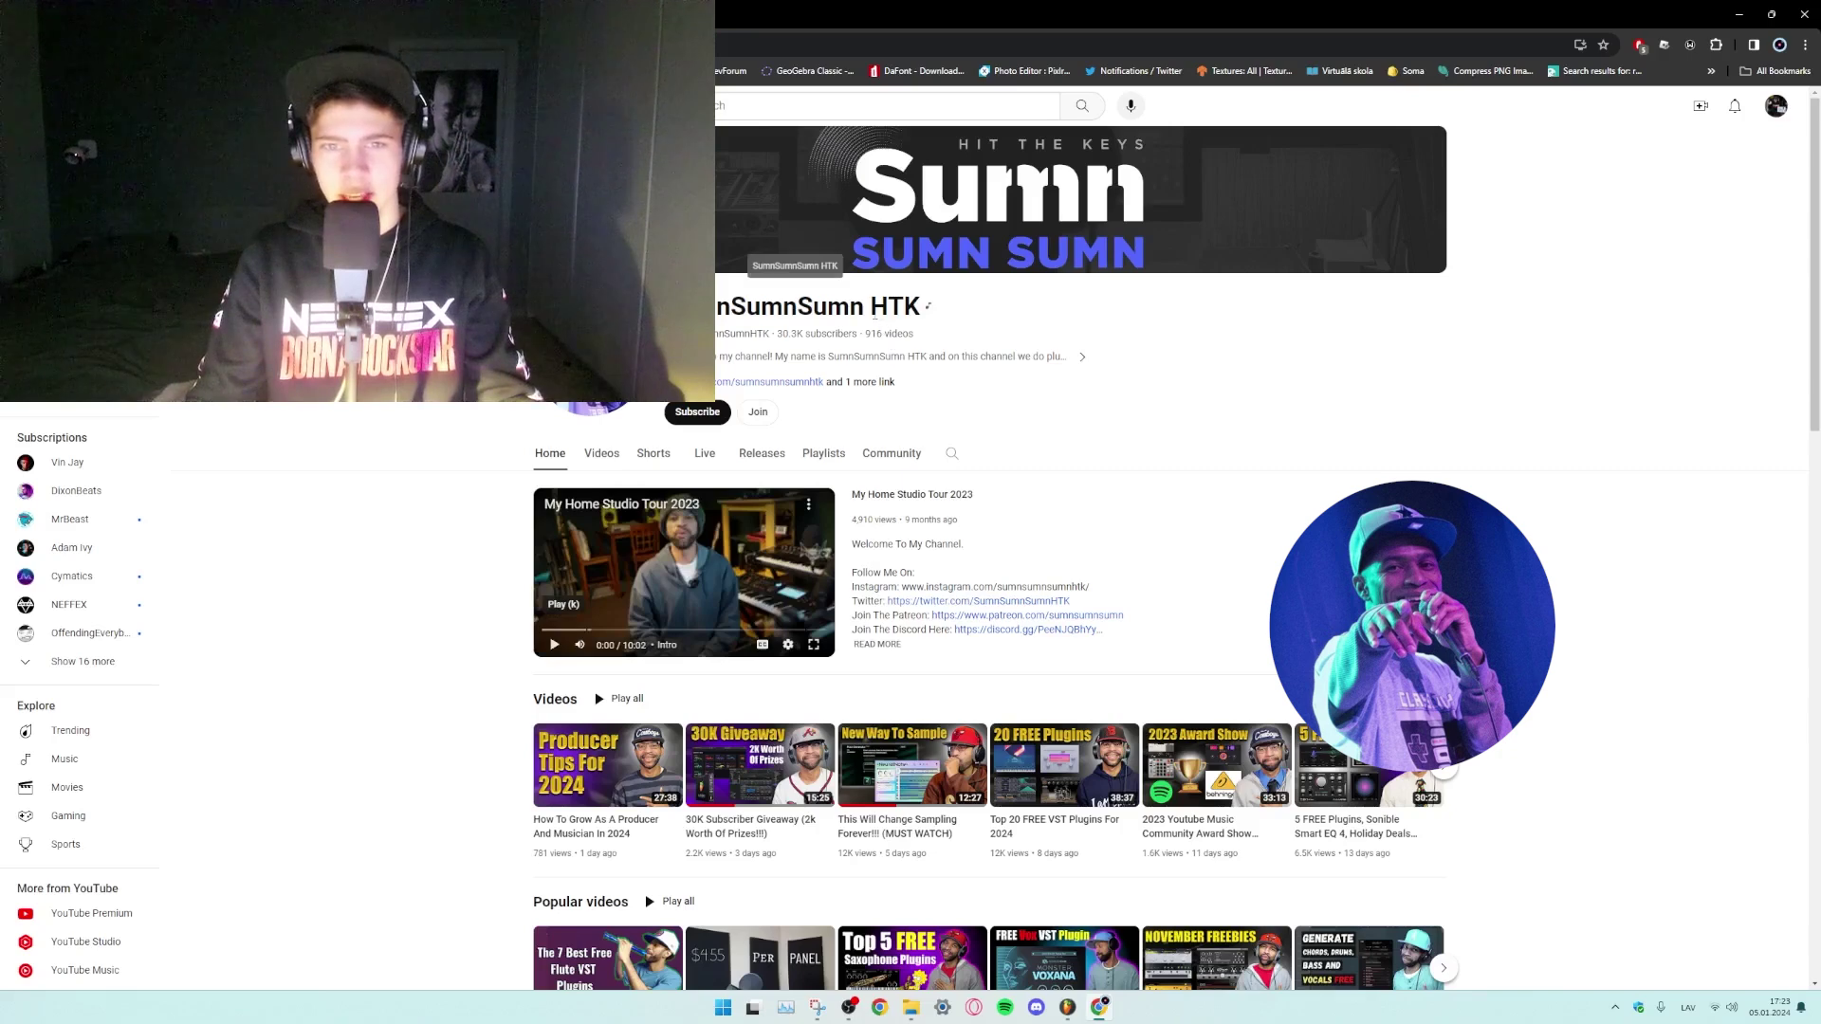
scroll(1261, 403, "down", 2)
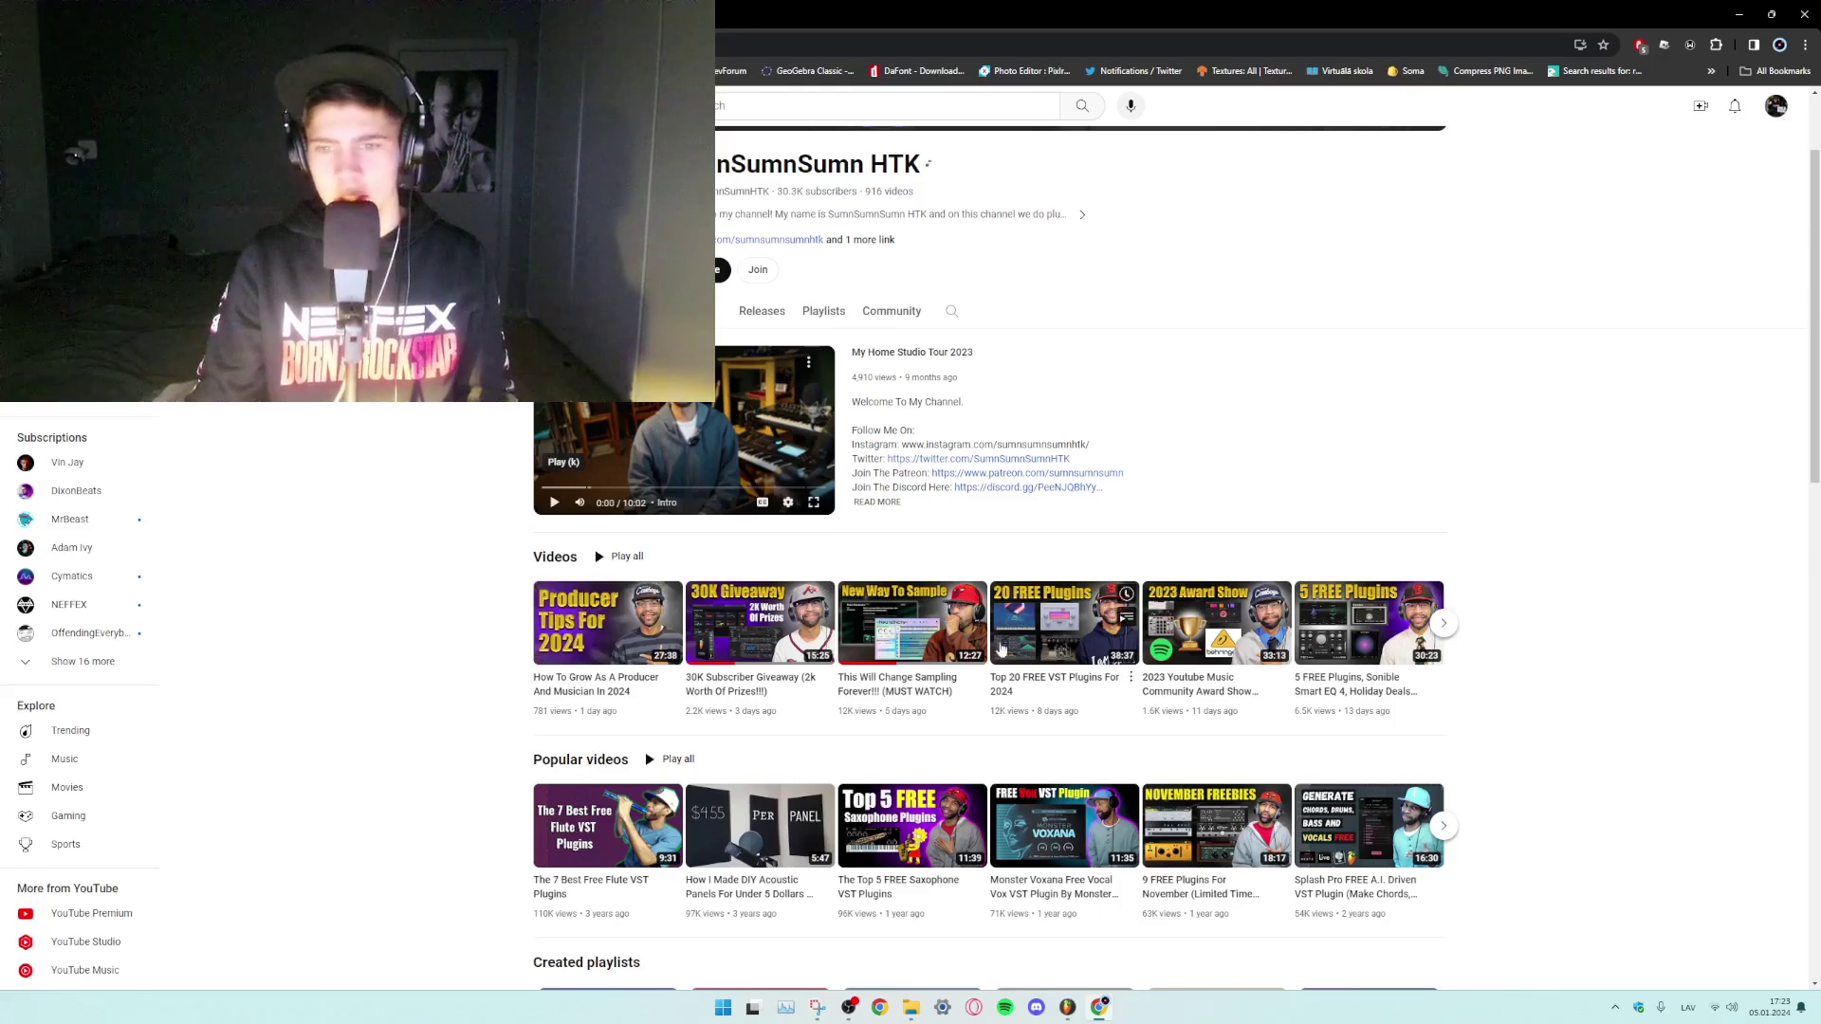
scroll(1040, 828, "down", 1)
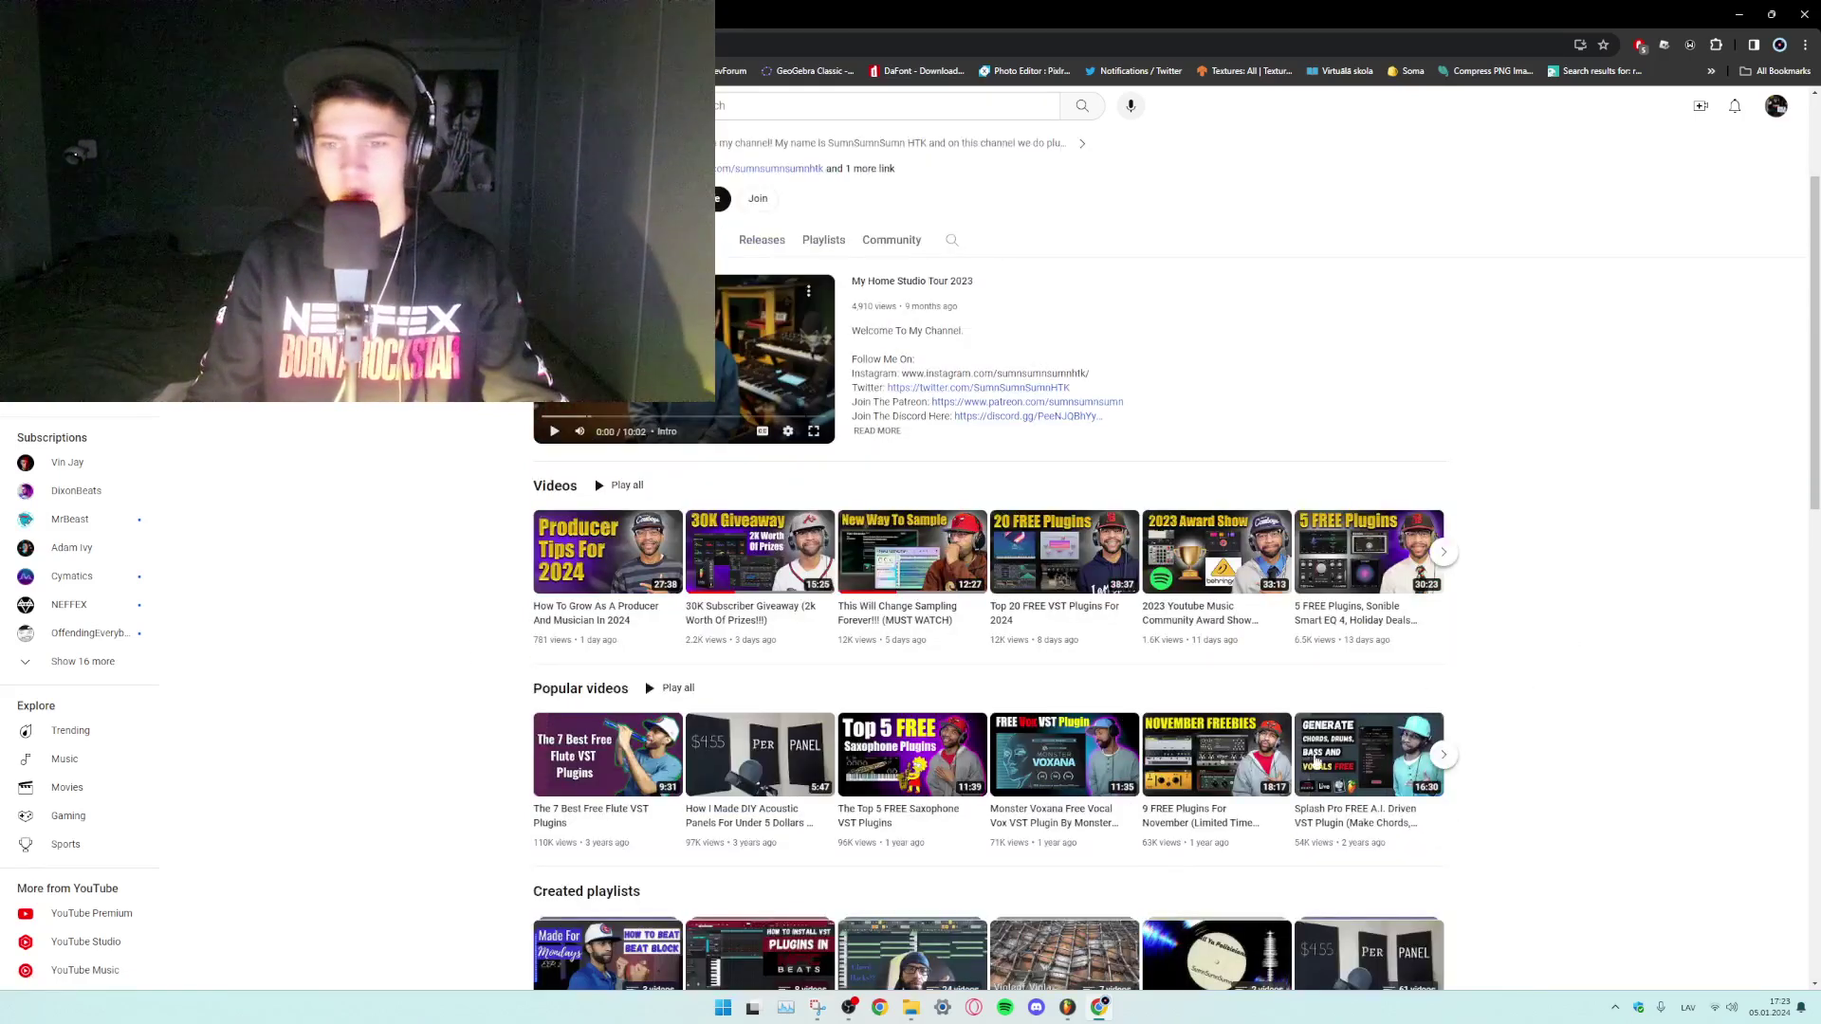
Look through the music production channel that features the video "The Best FREE Plugins for 2024".
key("alt+Left")
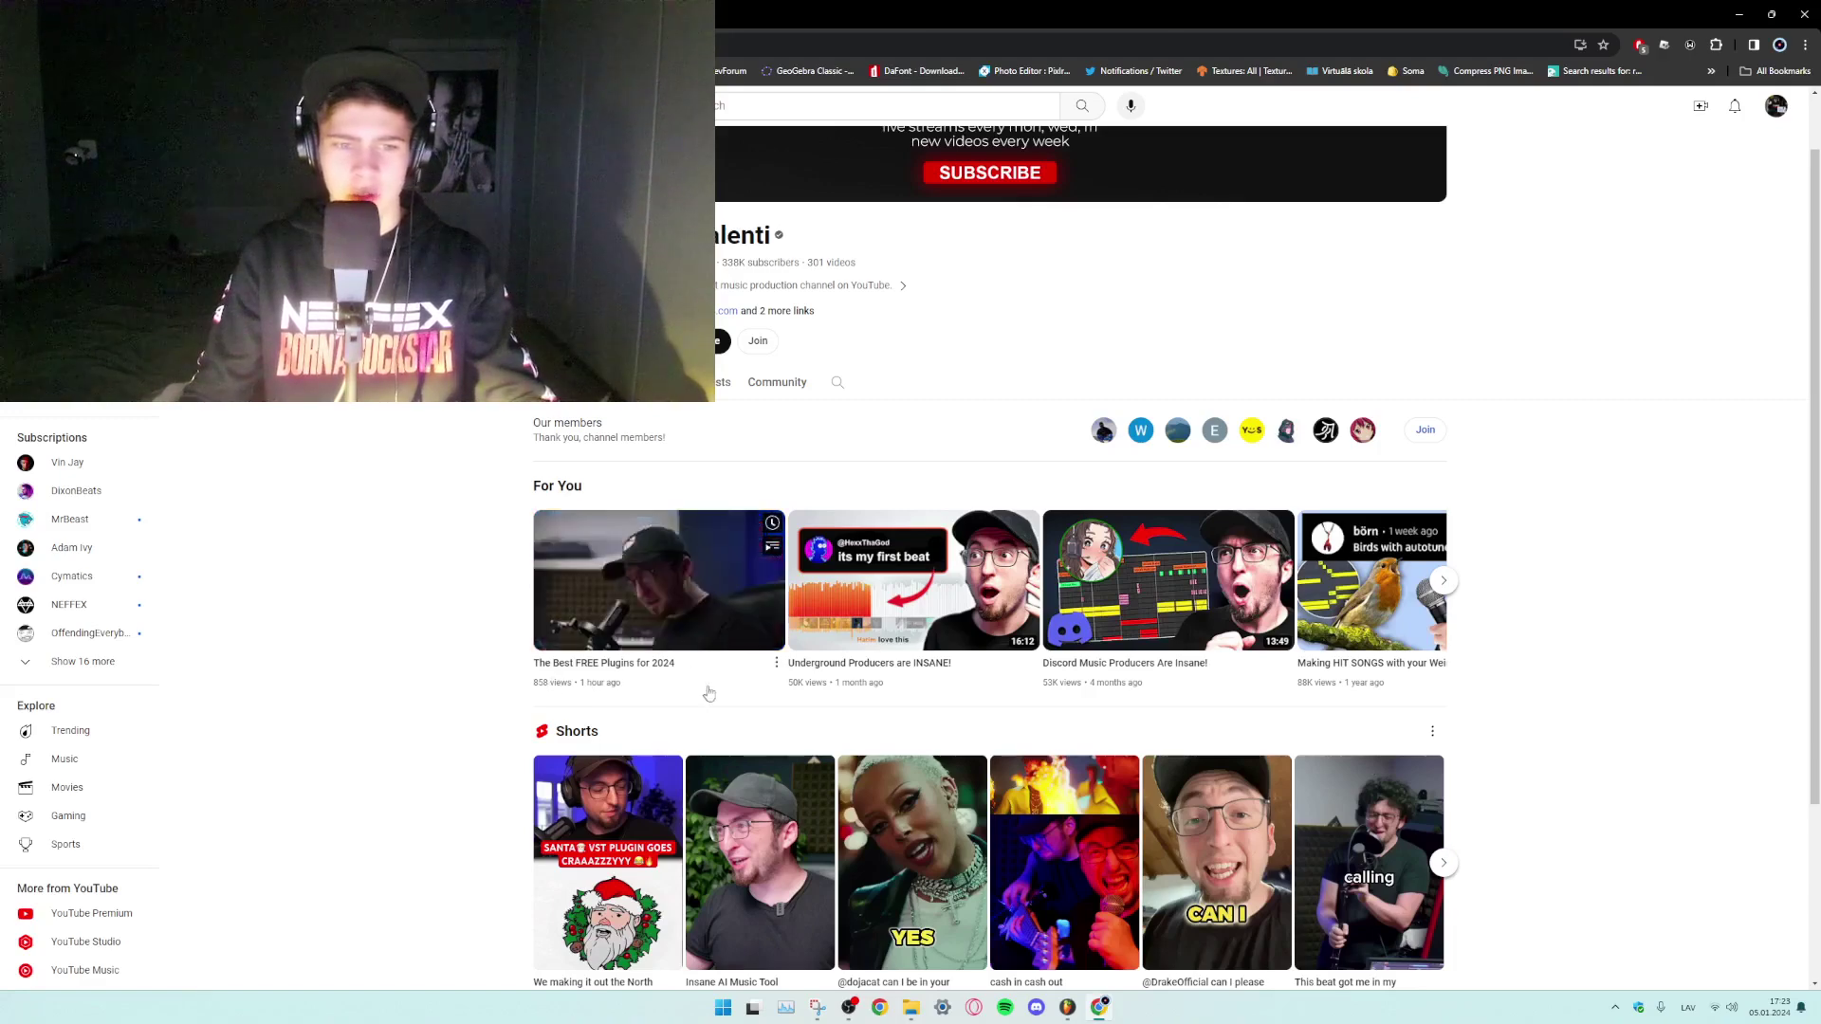
scroll(408, 702, "down", 3)
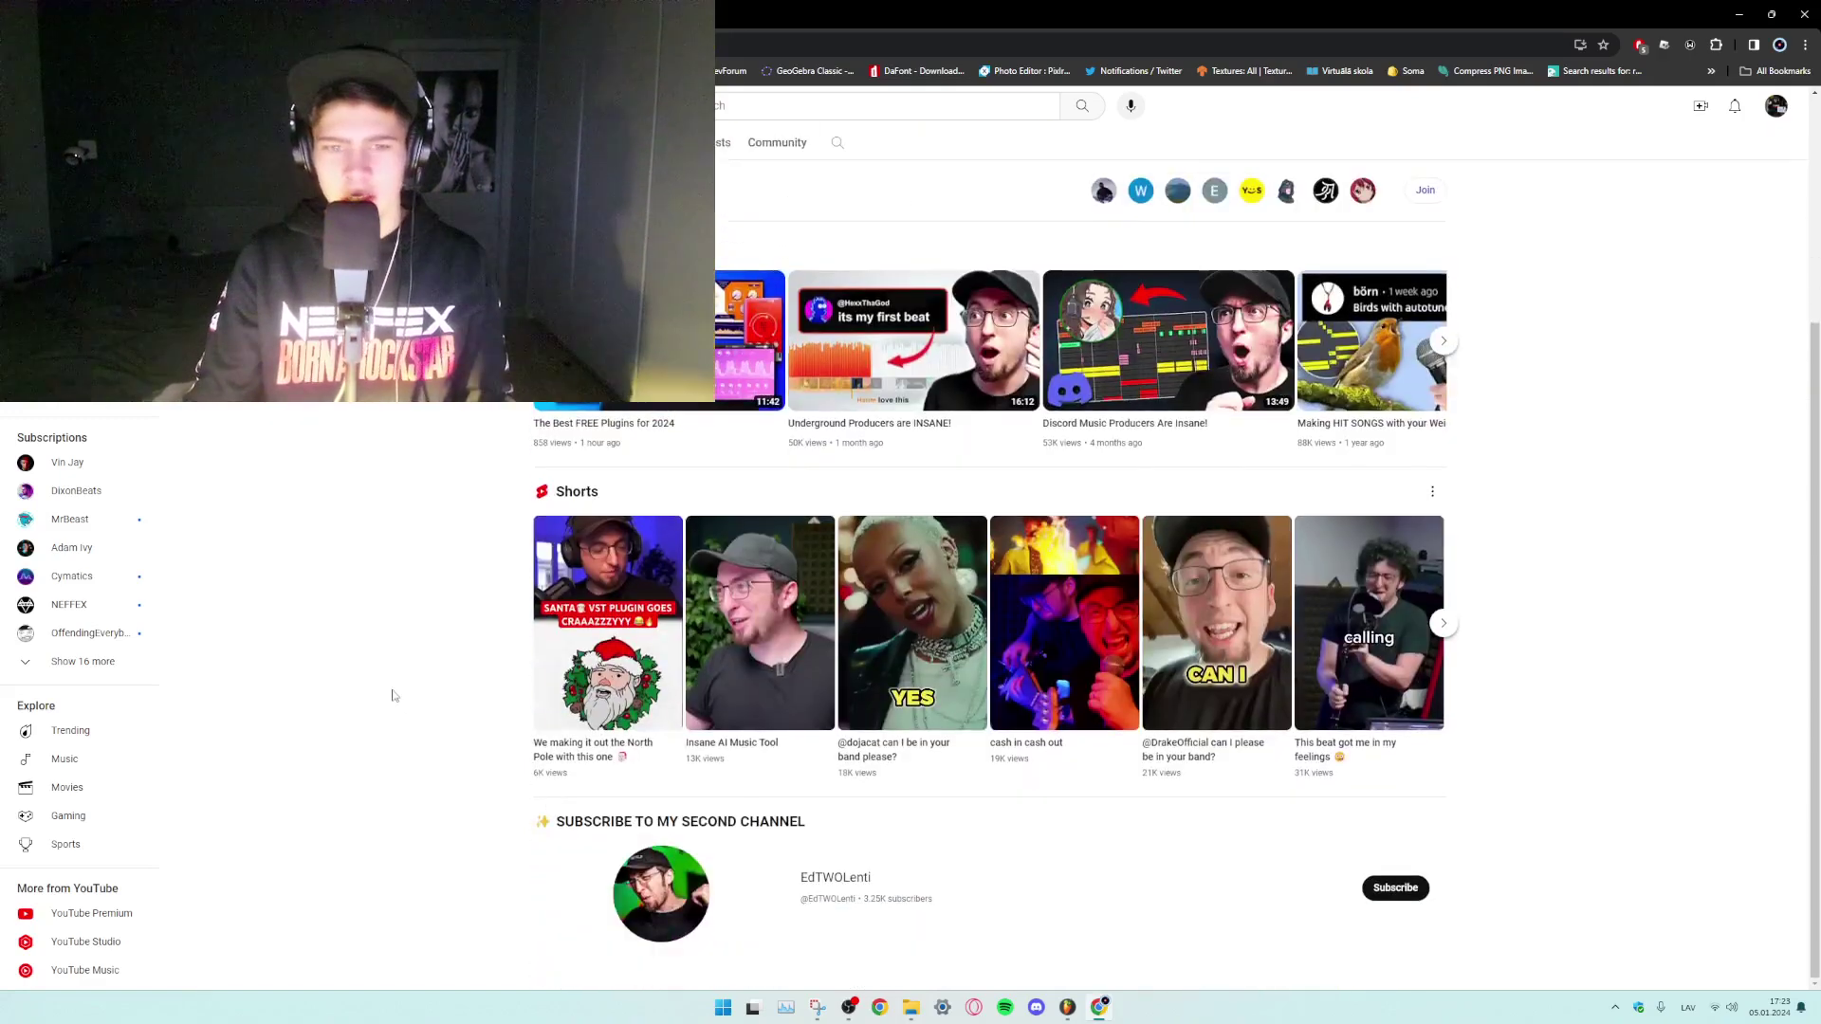
scroll(384, 694, "up", 2)
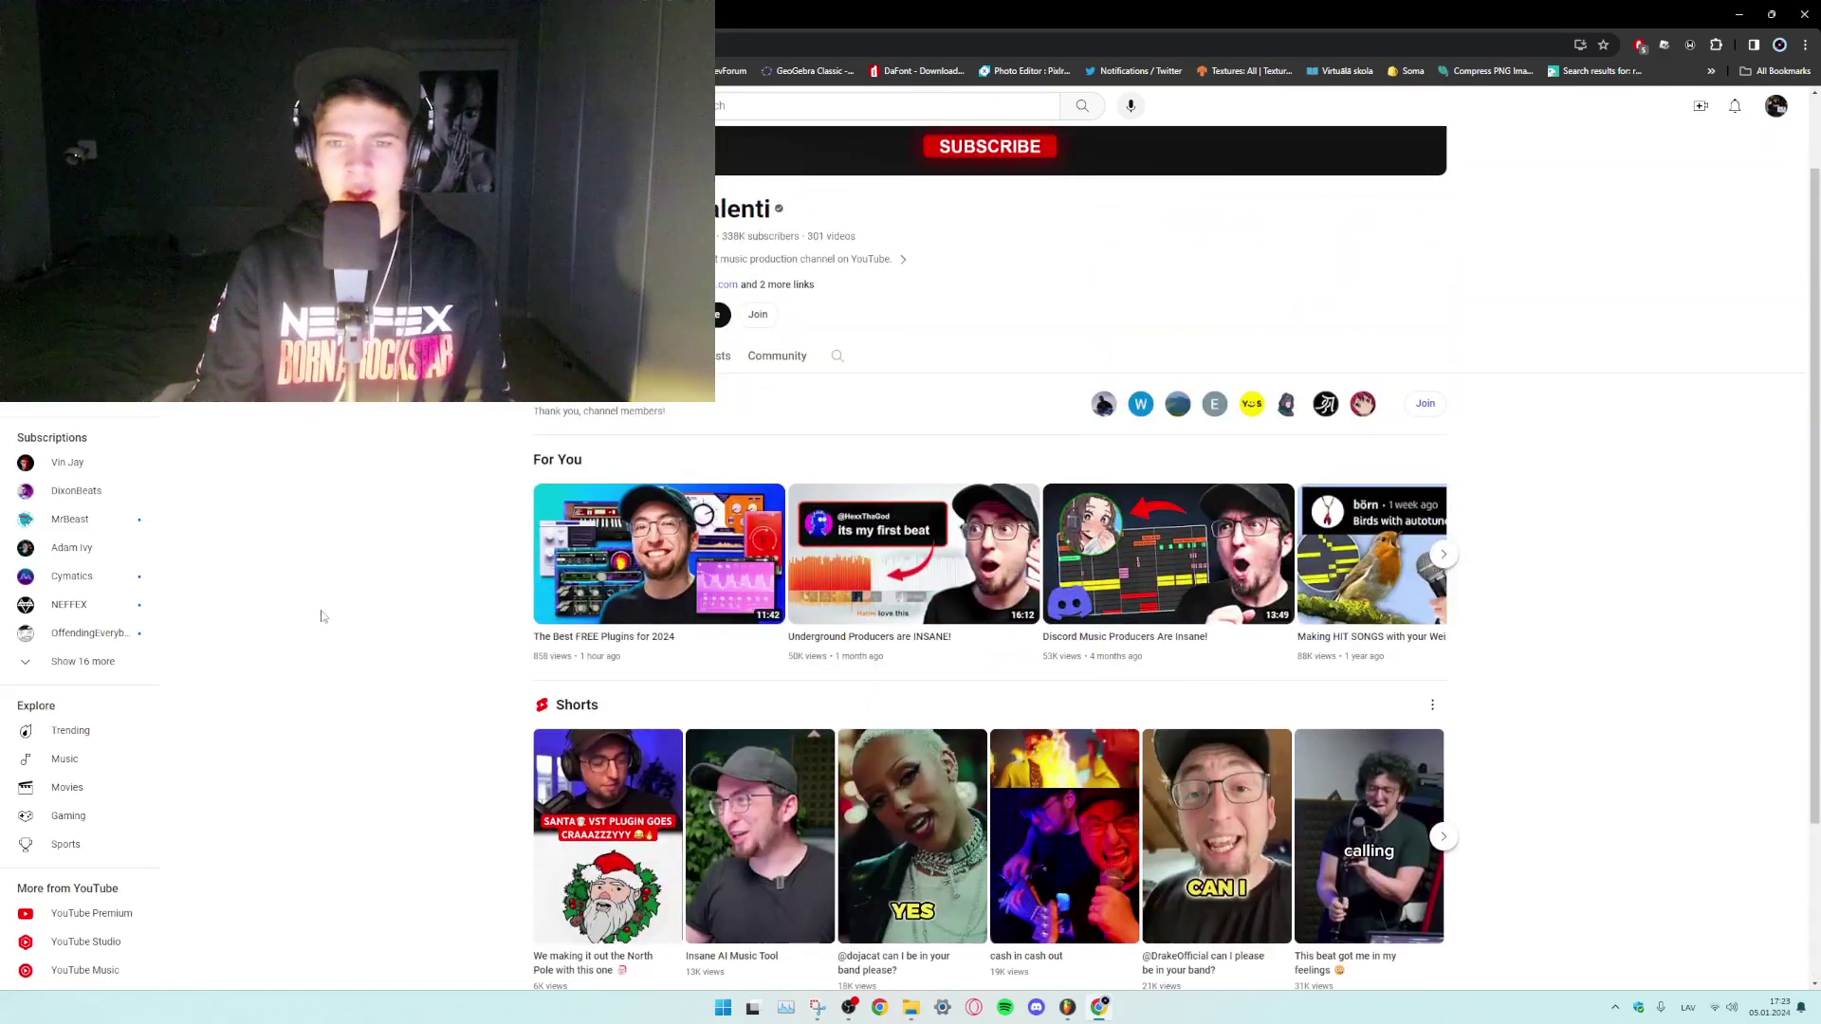
scroll(337, 579, "up", 1)
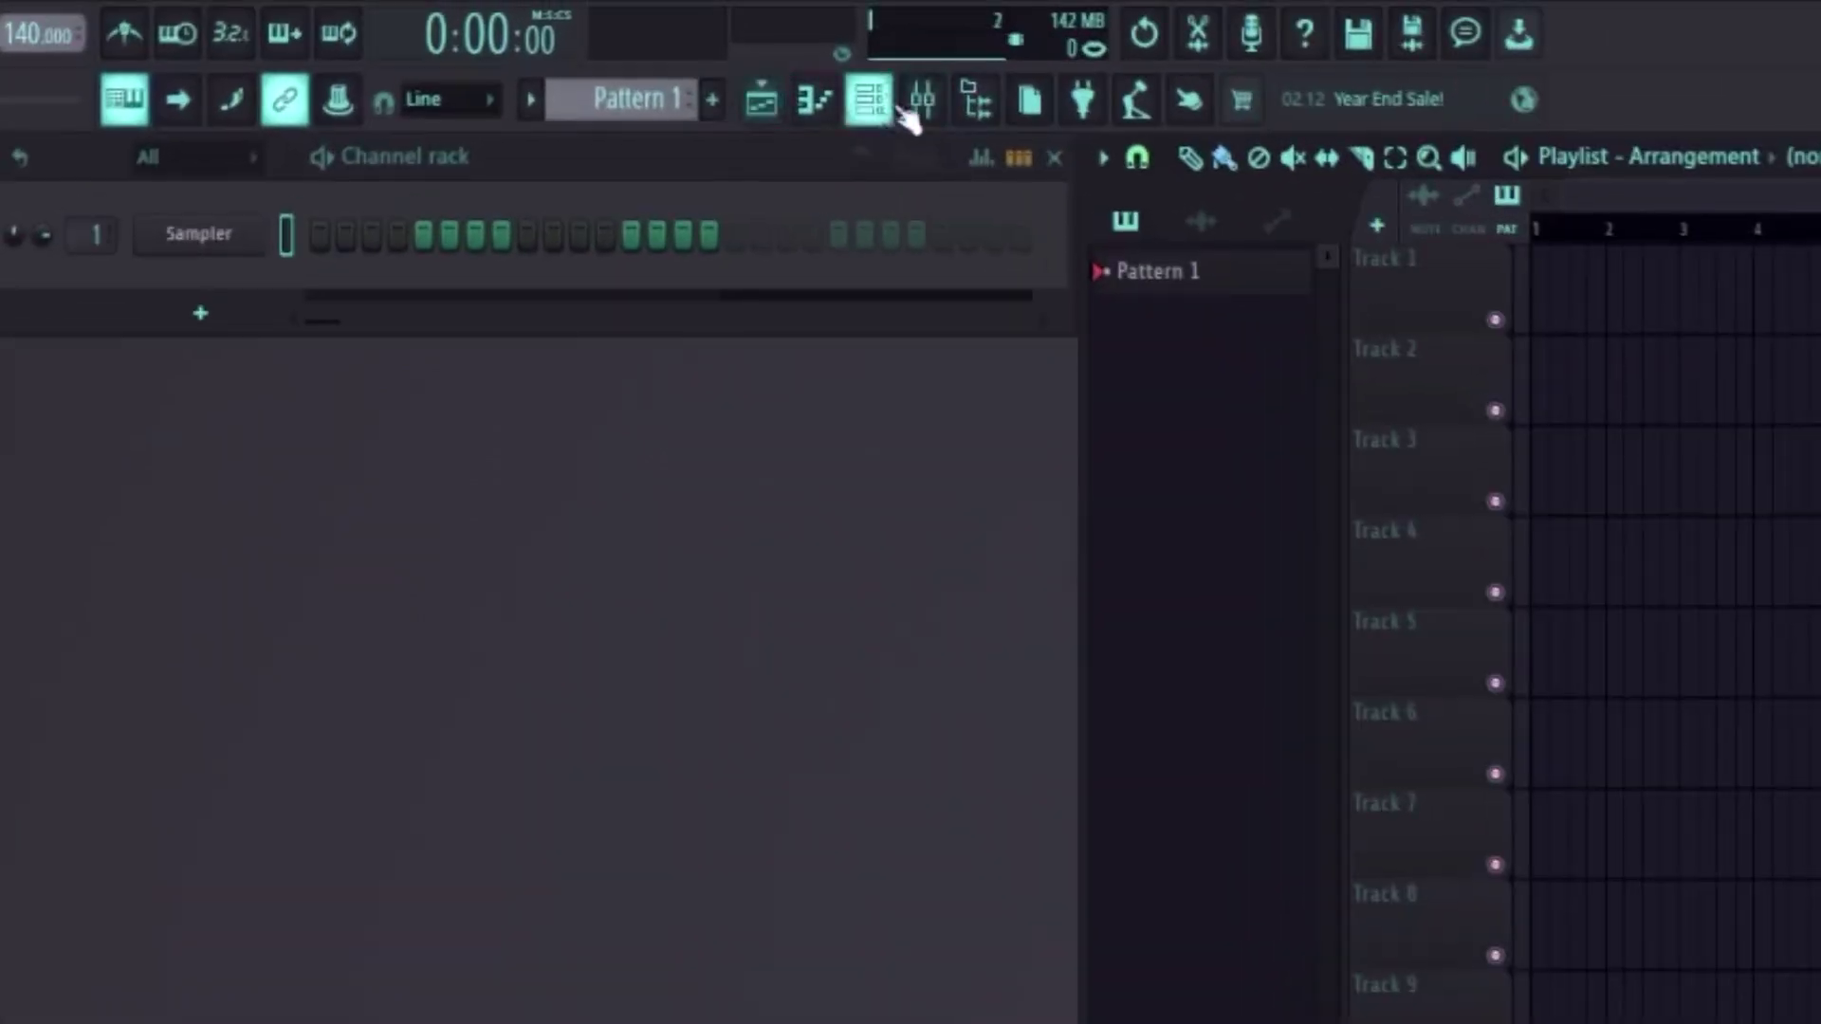
Hide the playlist and show it again, and open and close the Sampler's piano roll.
left_click(762, 102)
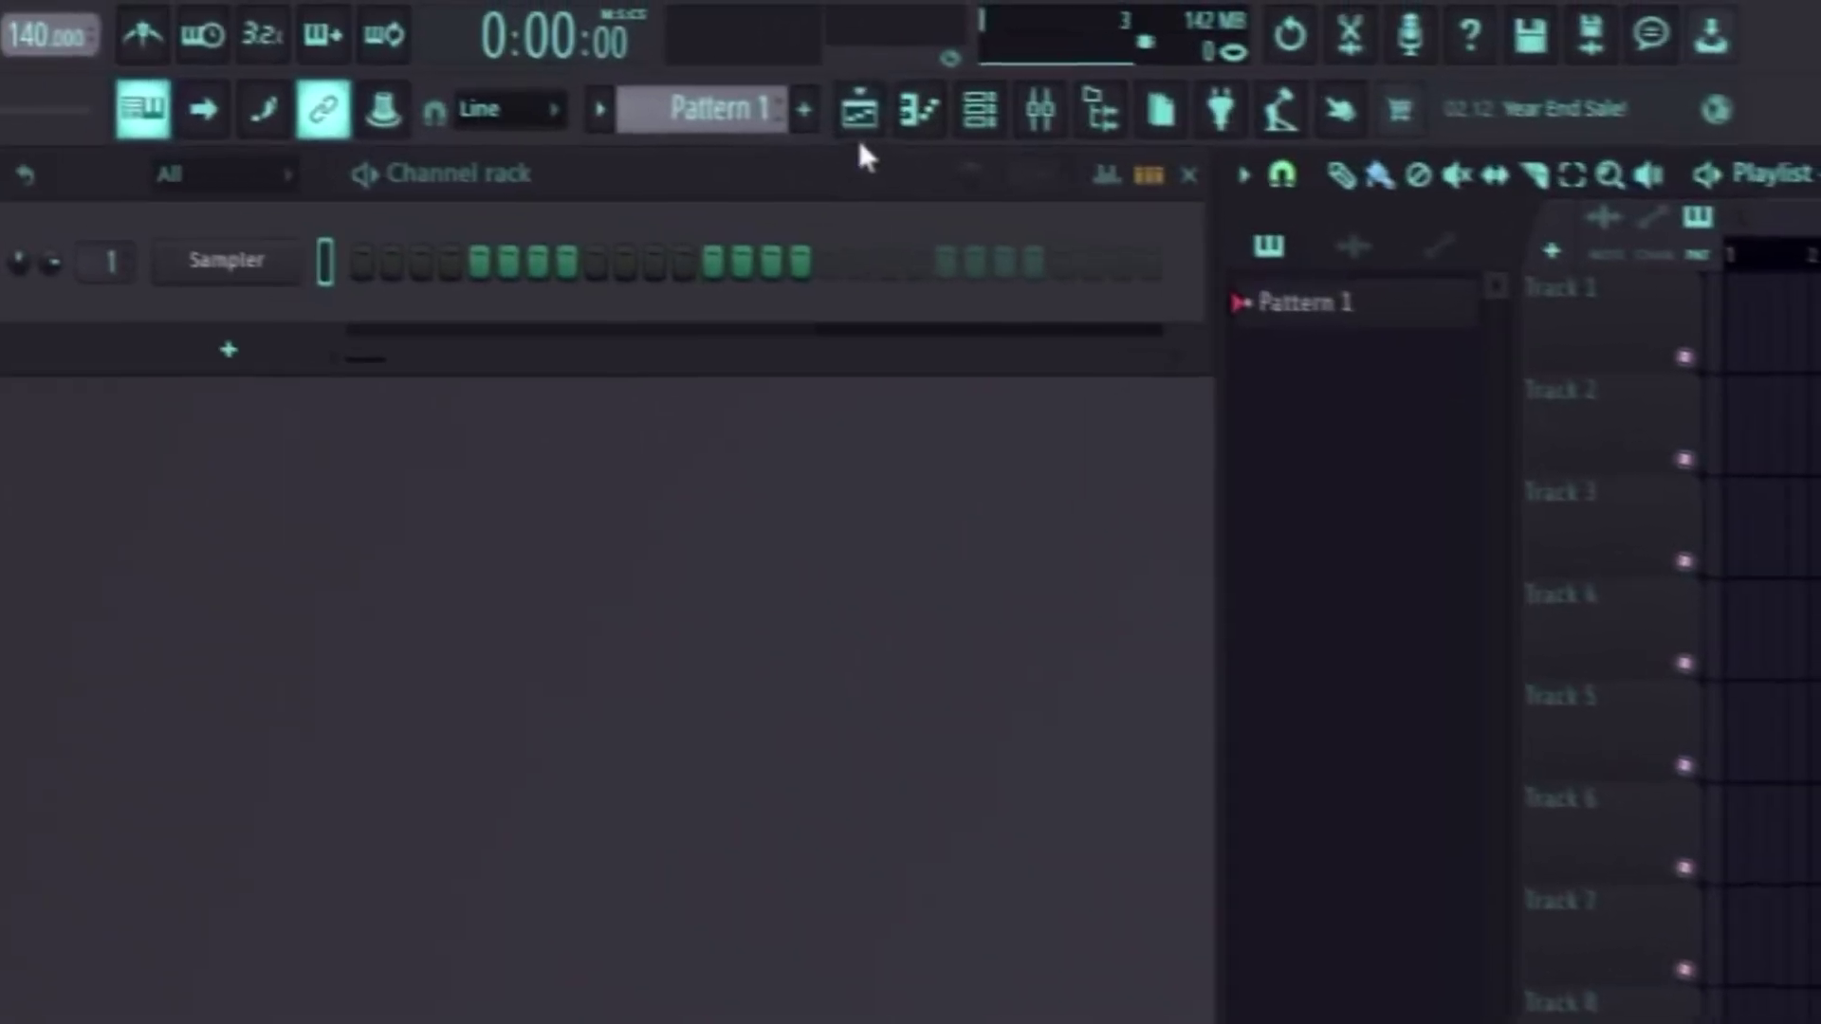
left_click(896, 142)
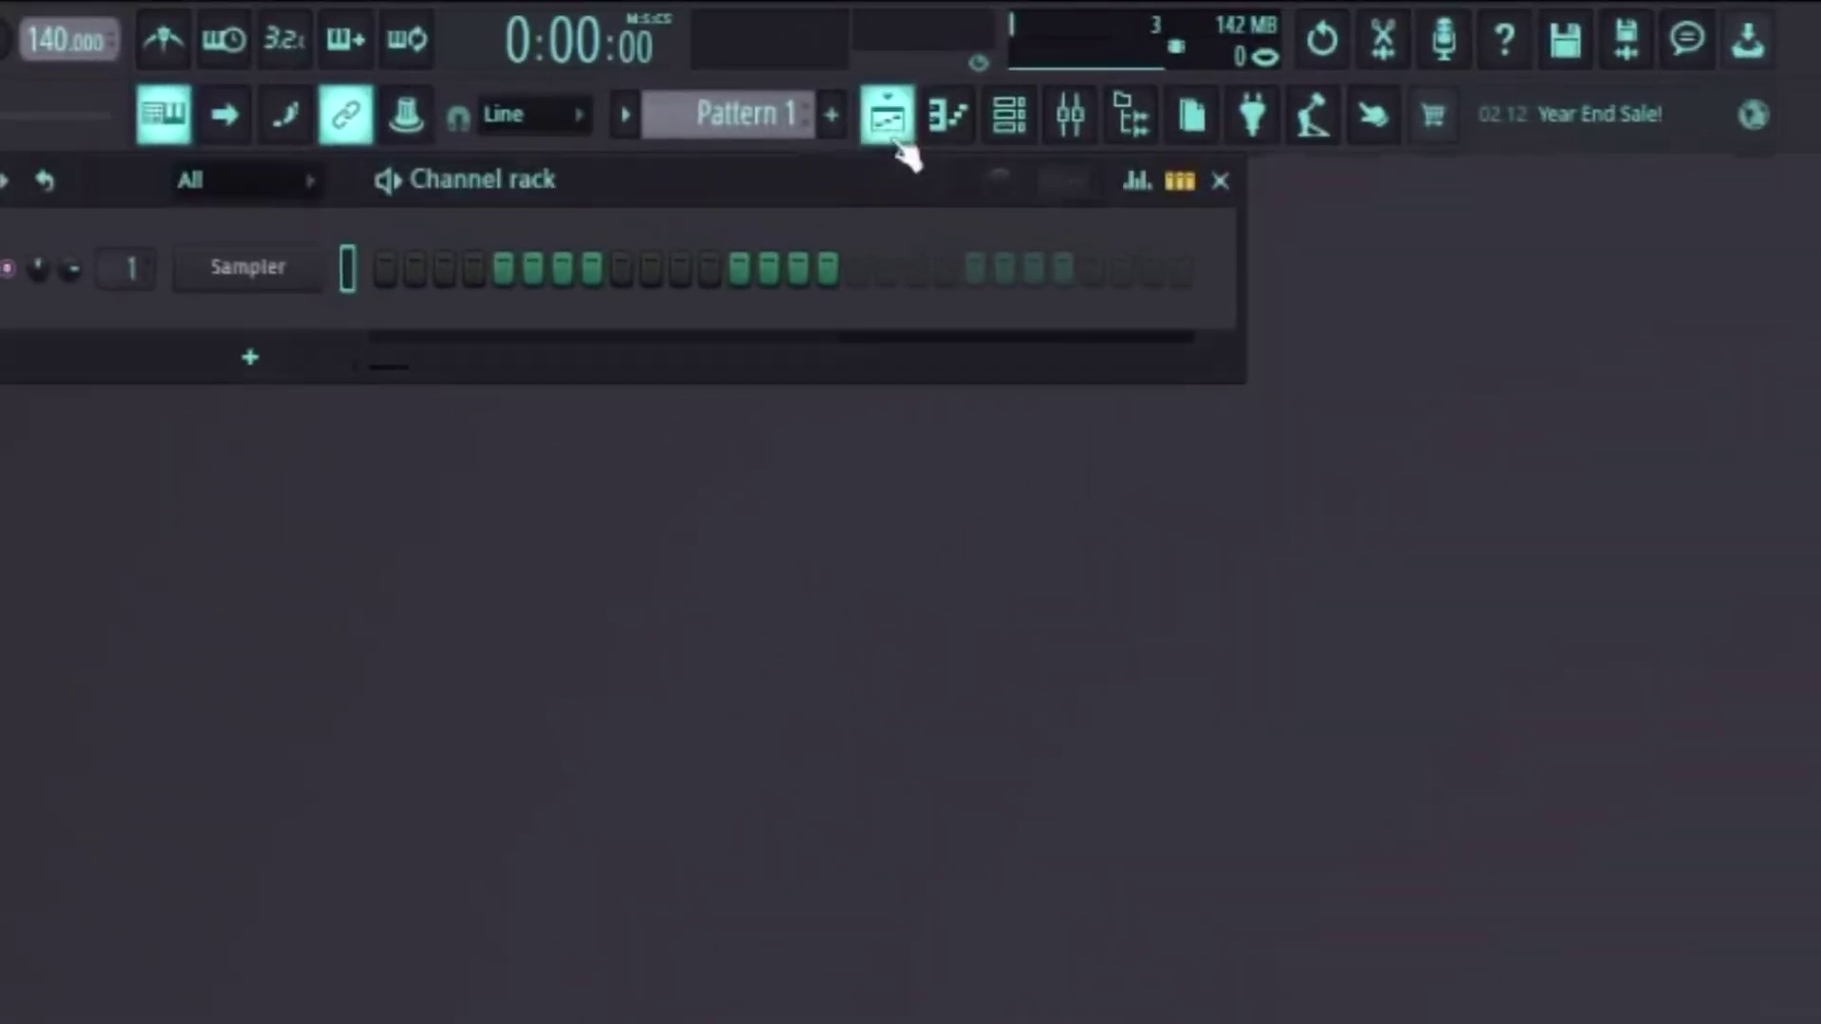
left_click(896, 141)
left_click(887, 147)
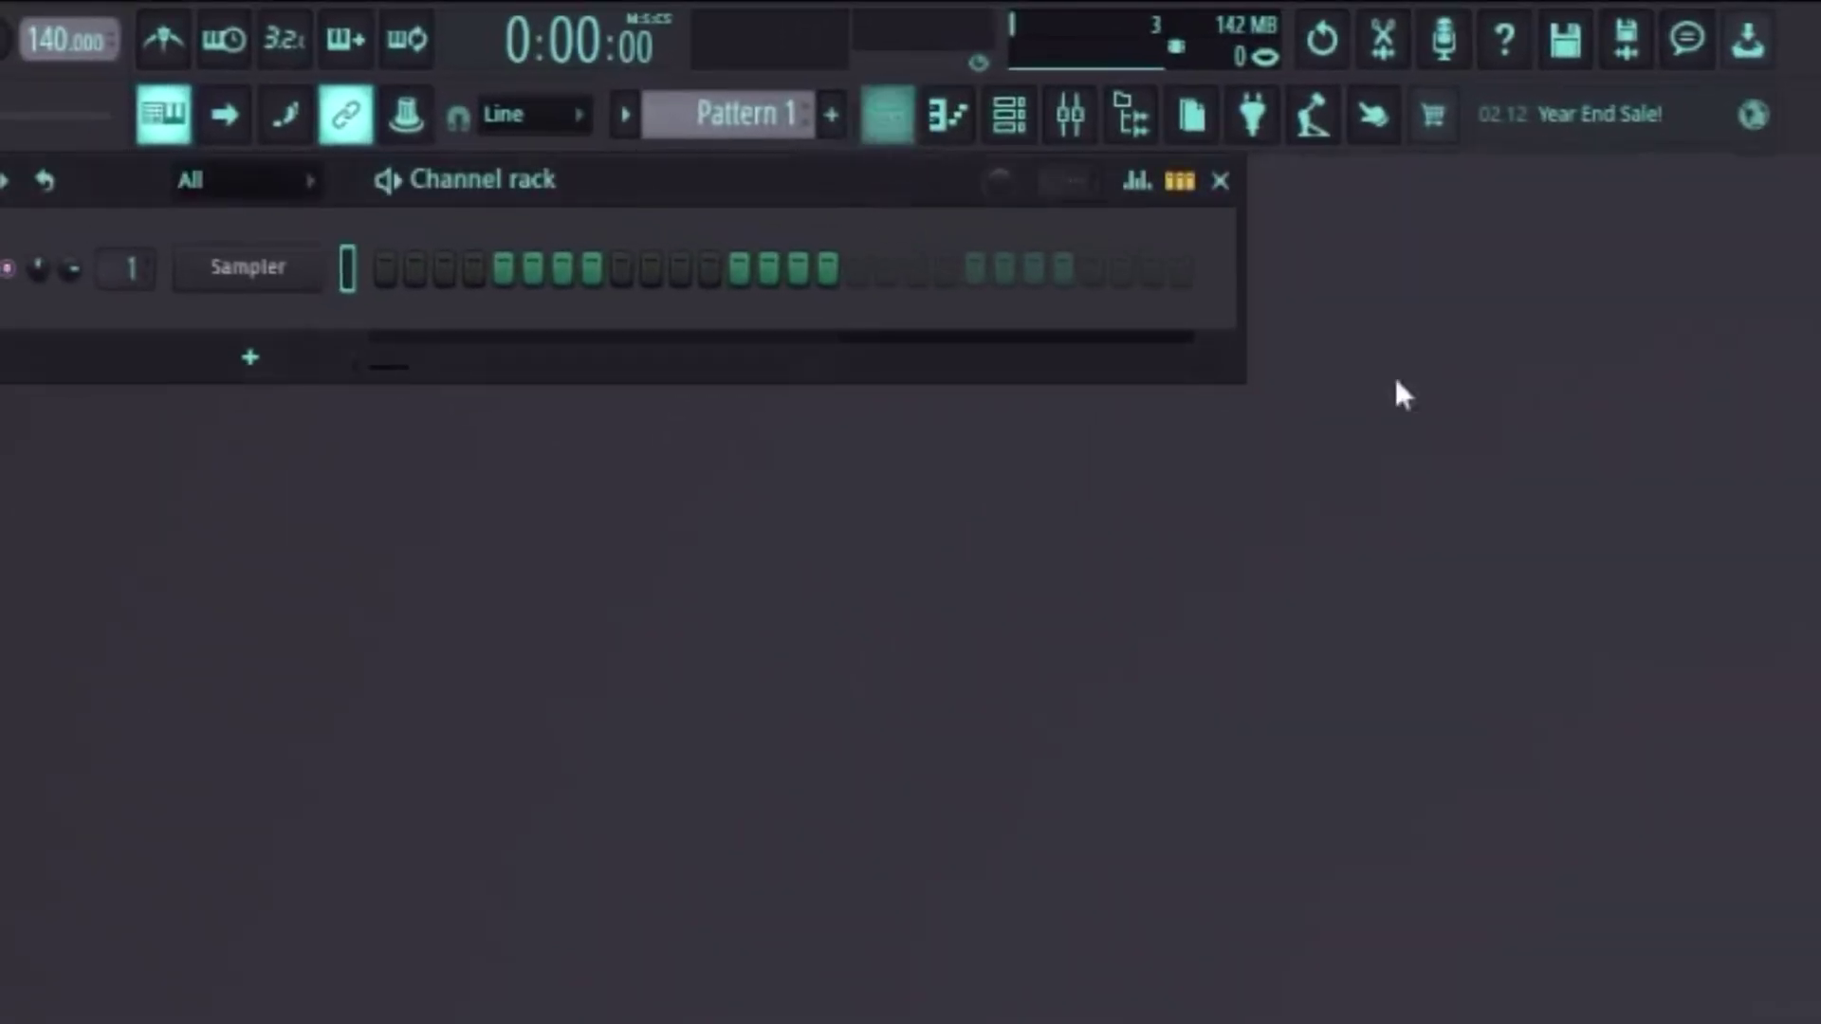
left_click(901, 150)
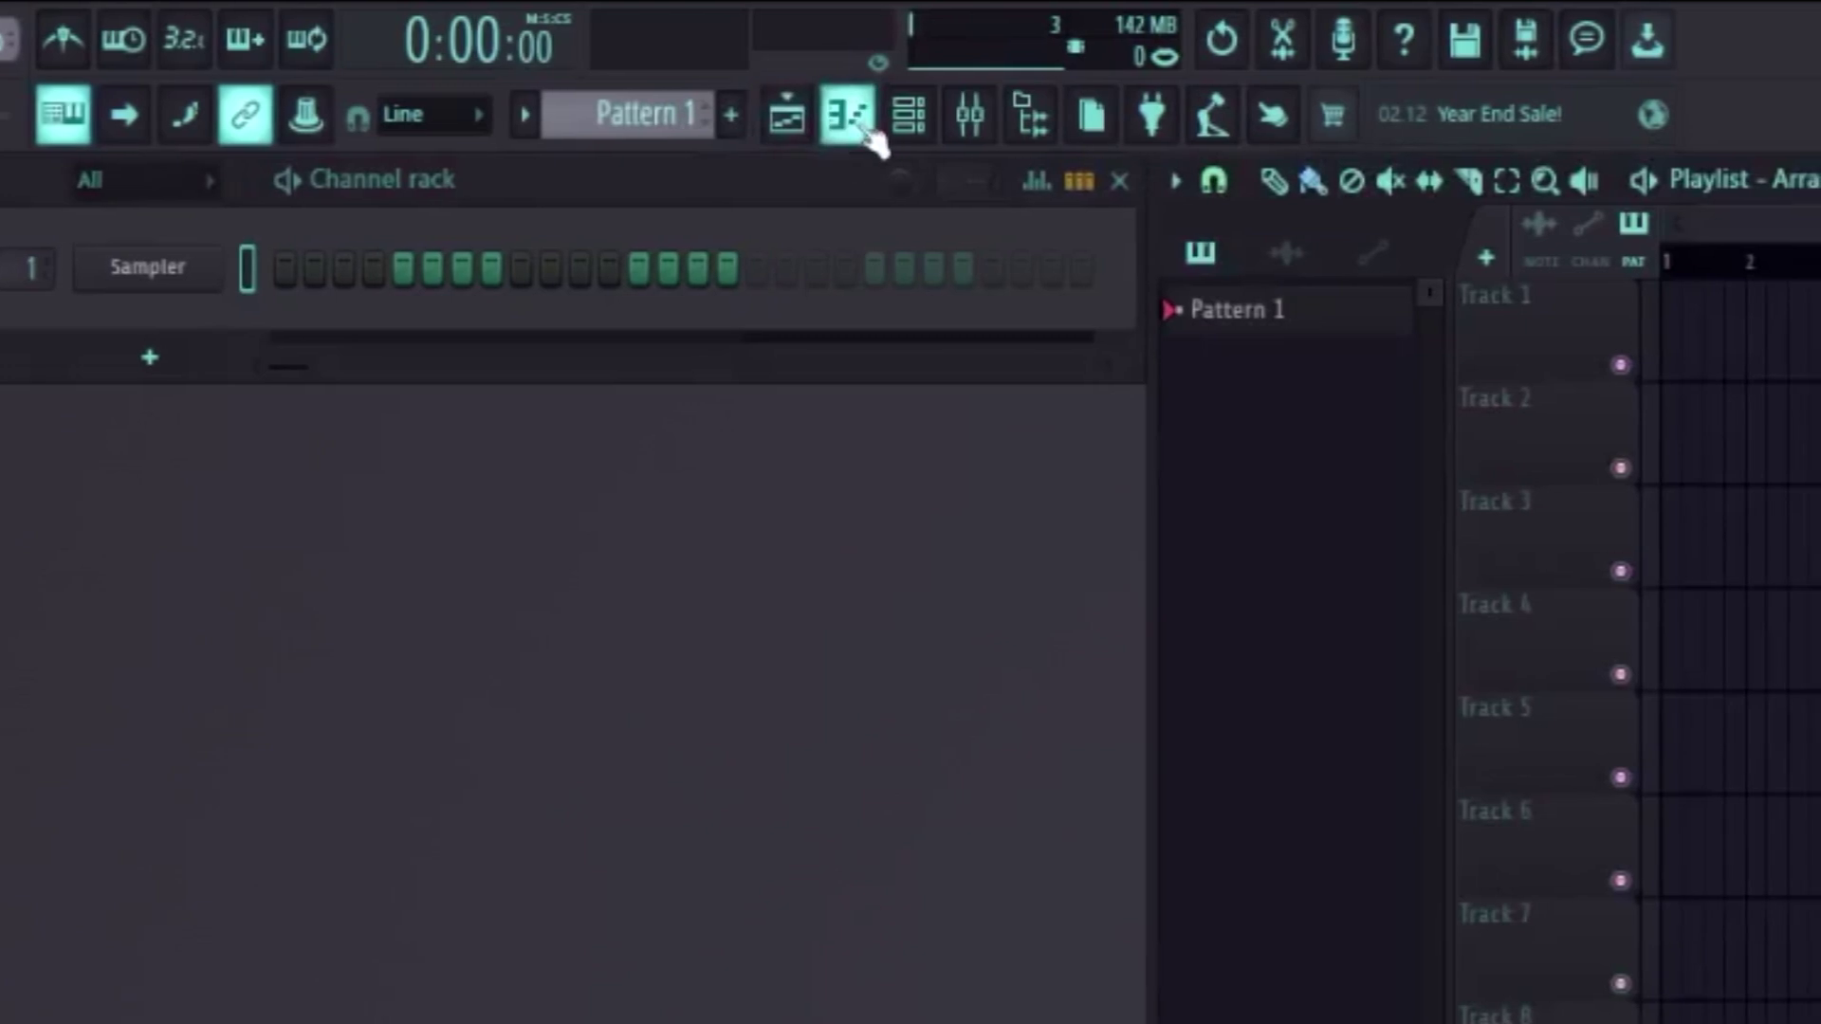
left_click(861, 135)
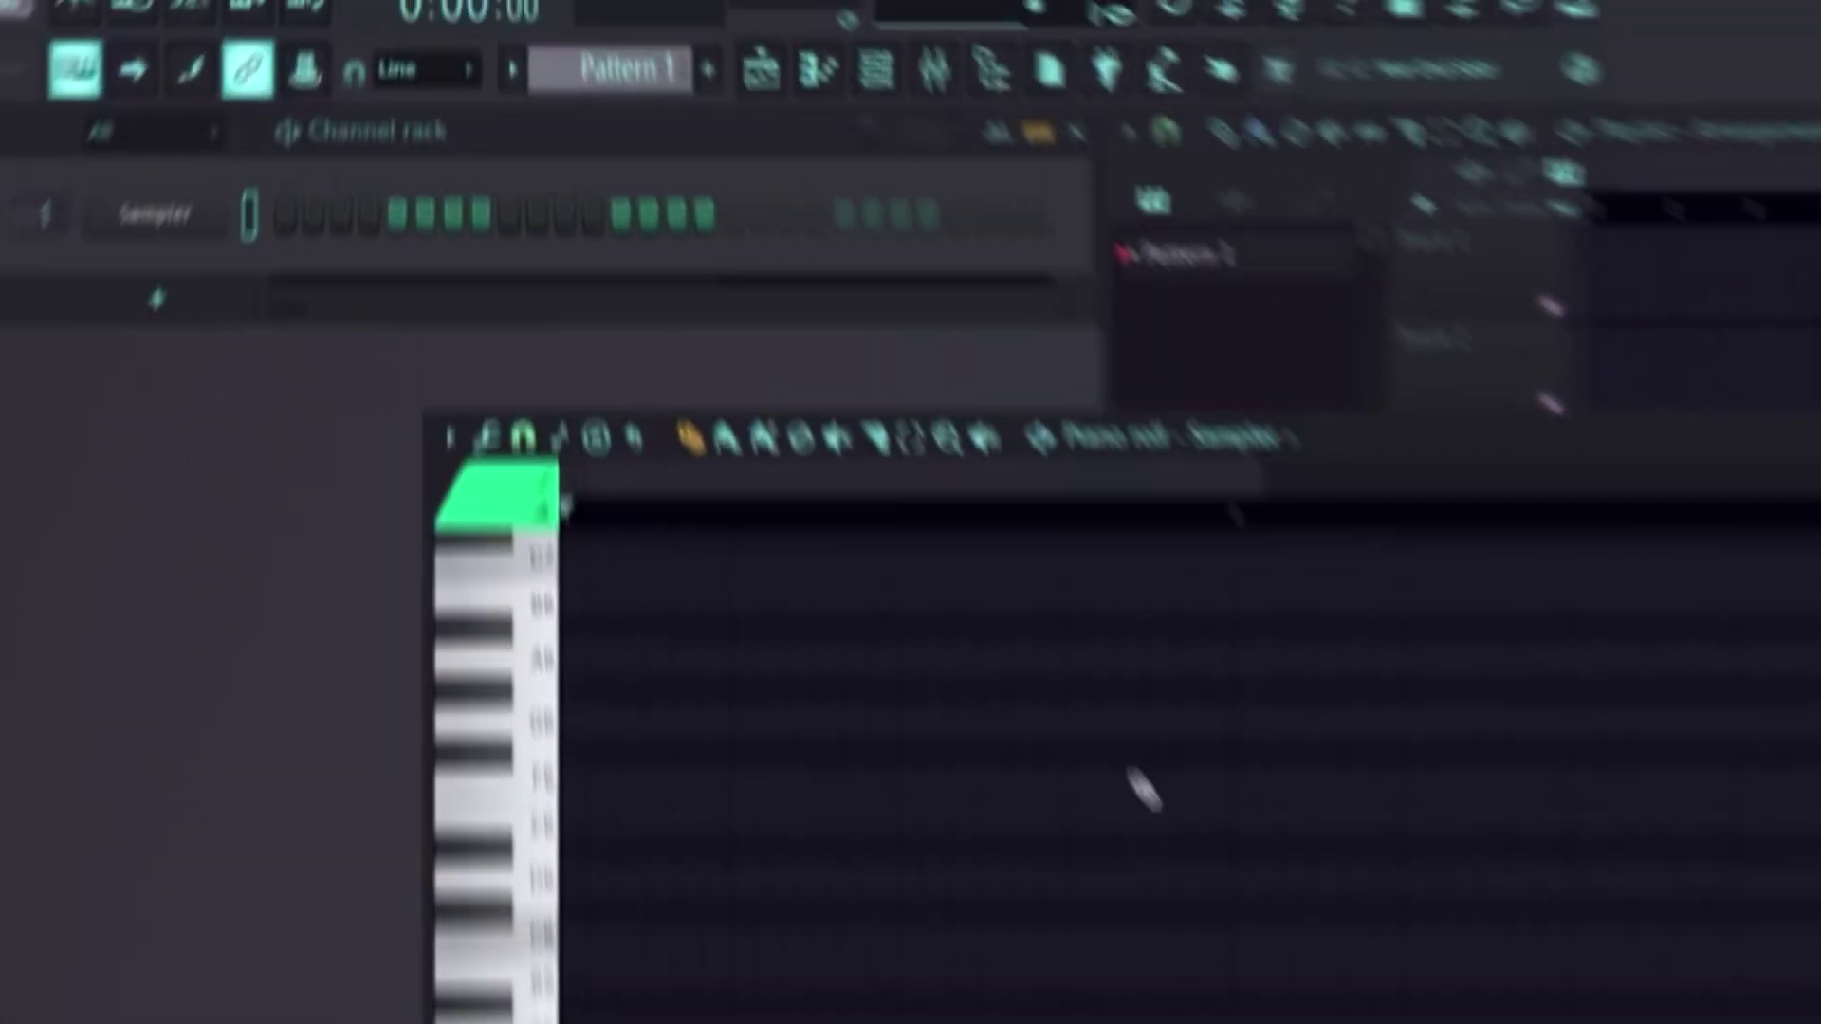
left_click(858, 68)
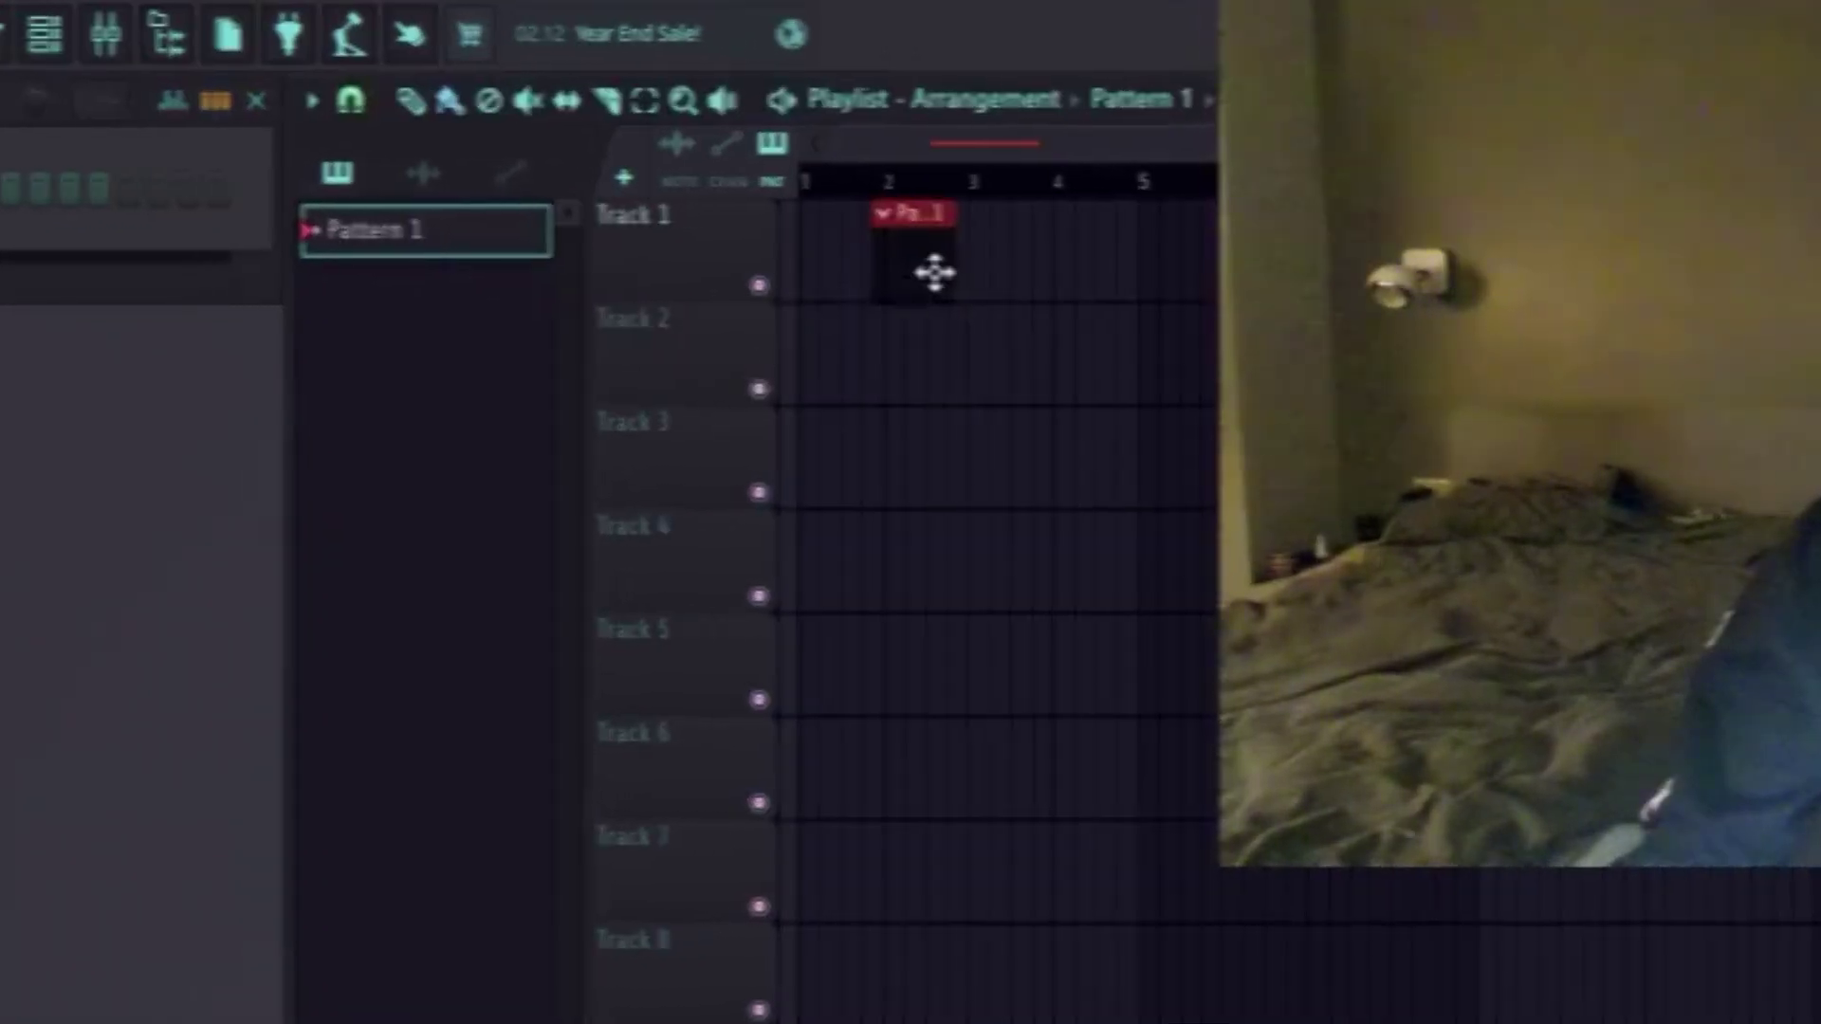
Move the Pattern 1 clip on Track 1 to the start of the playlist, and toggle the mixer window.
left_click_drag(895, 272, 767, 272)
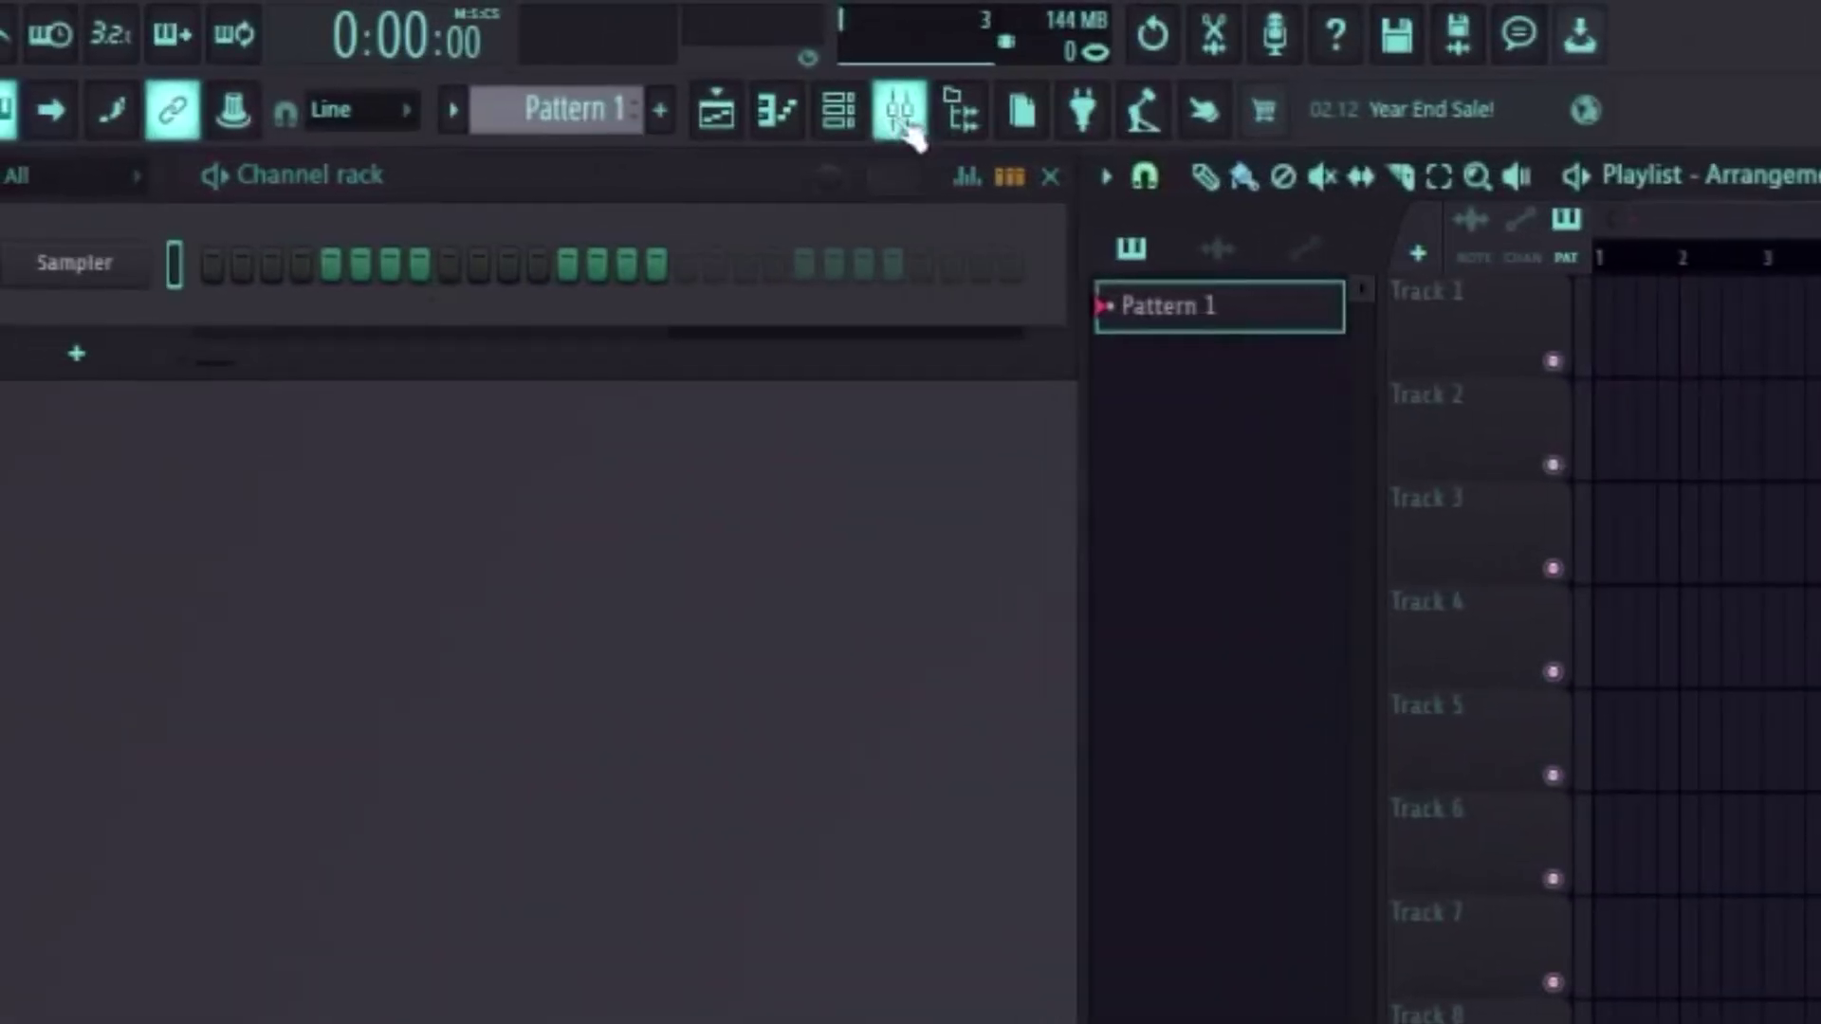
left_click(906, 112)
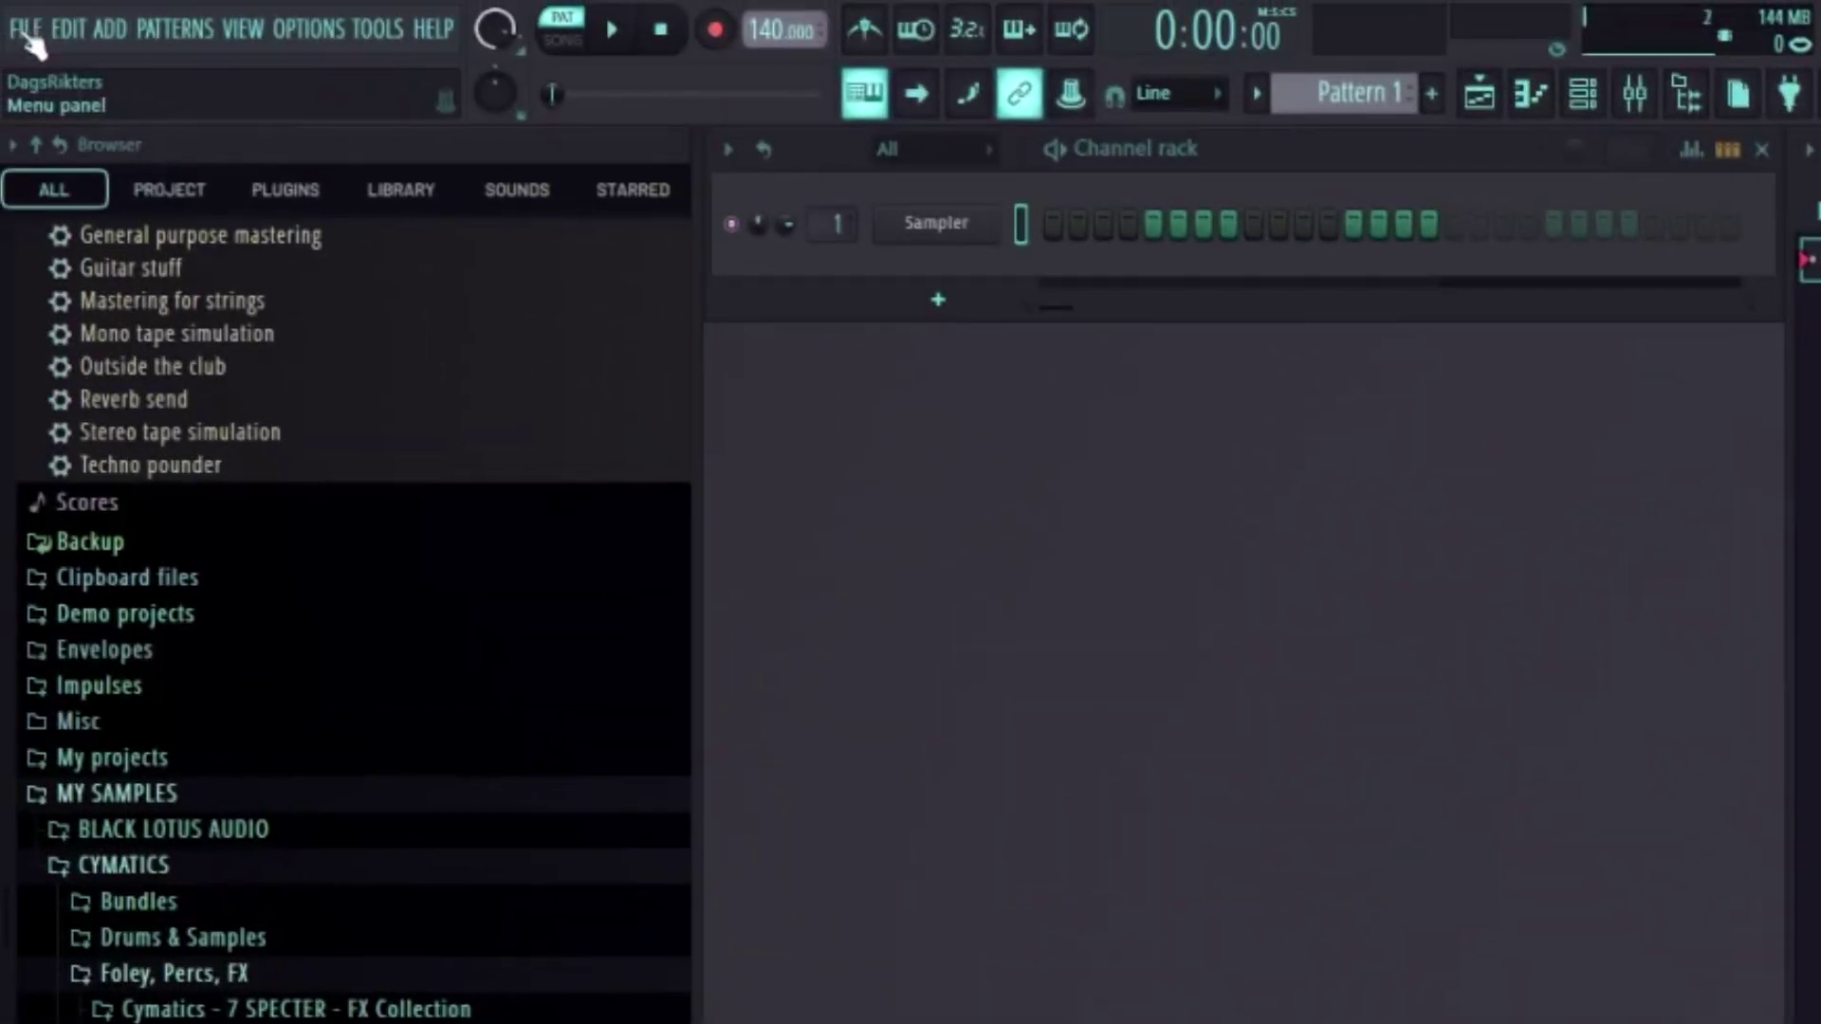
Start a new project from the Empty template.
left_click(26, 31)
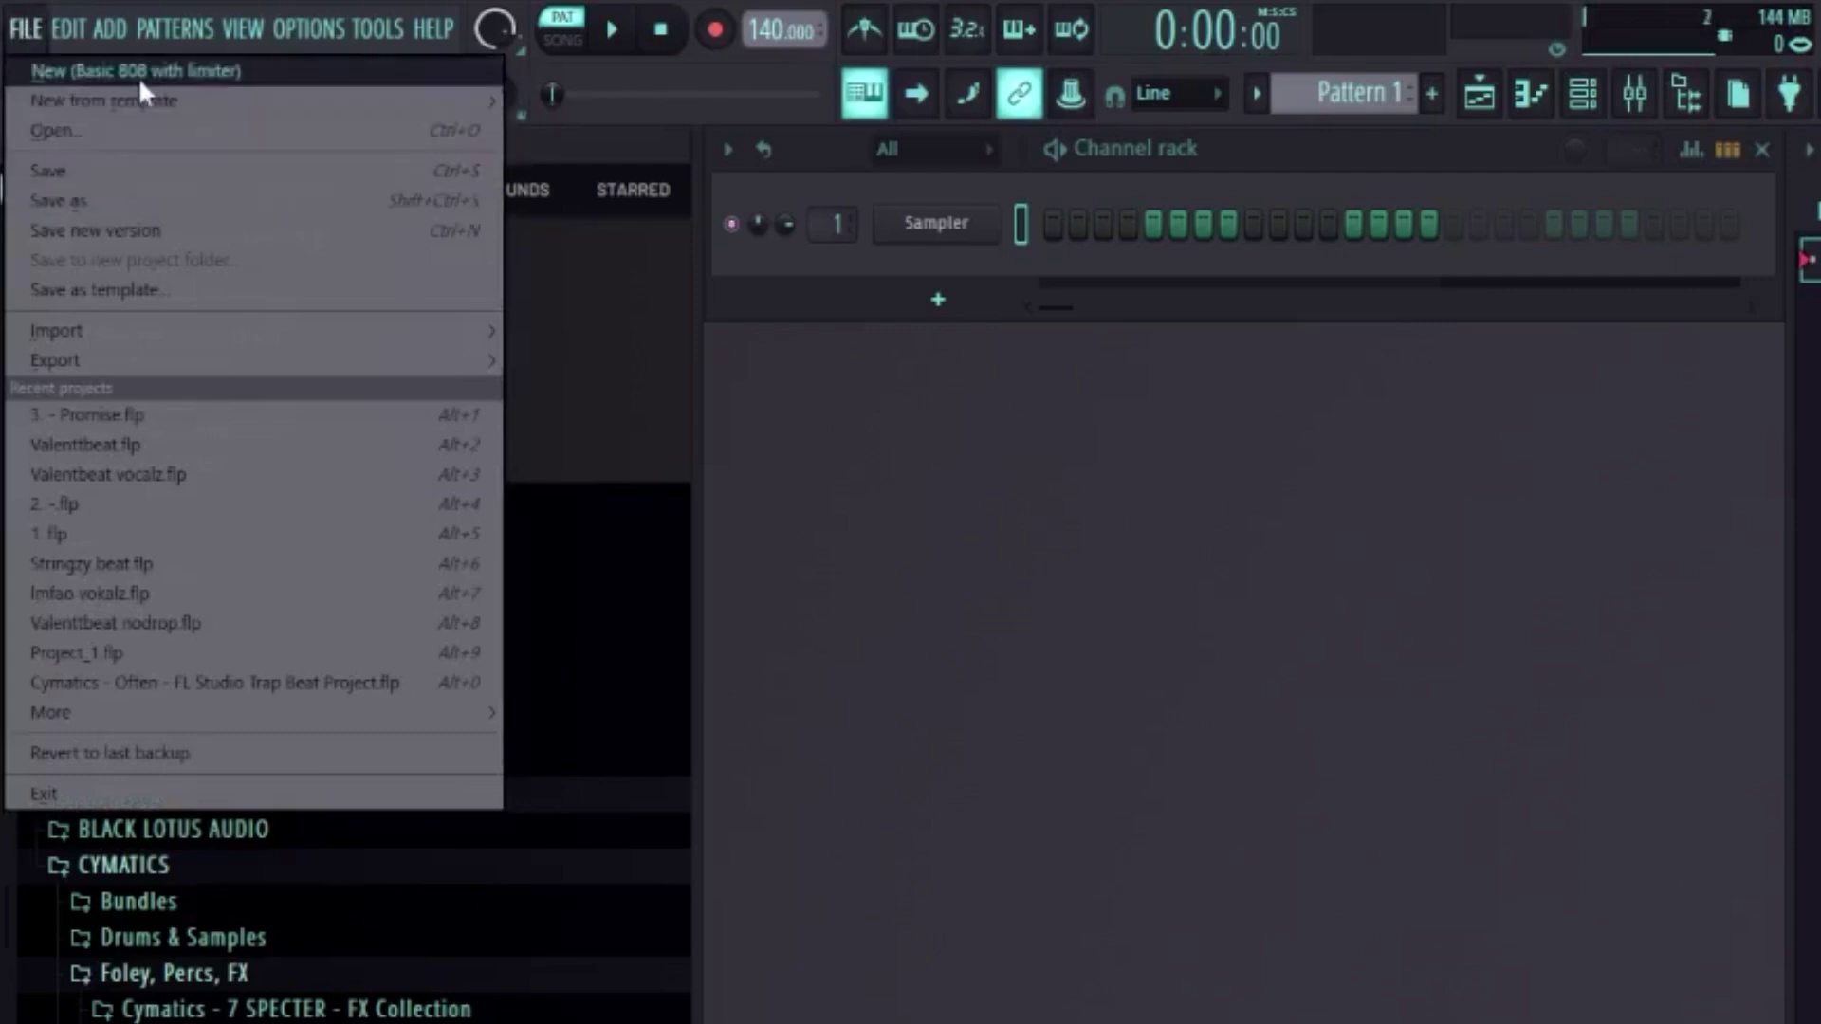
mouse_move(211, 99)
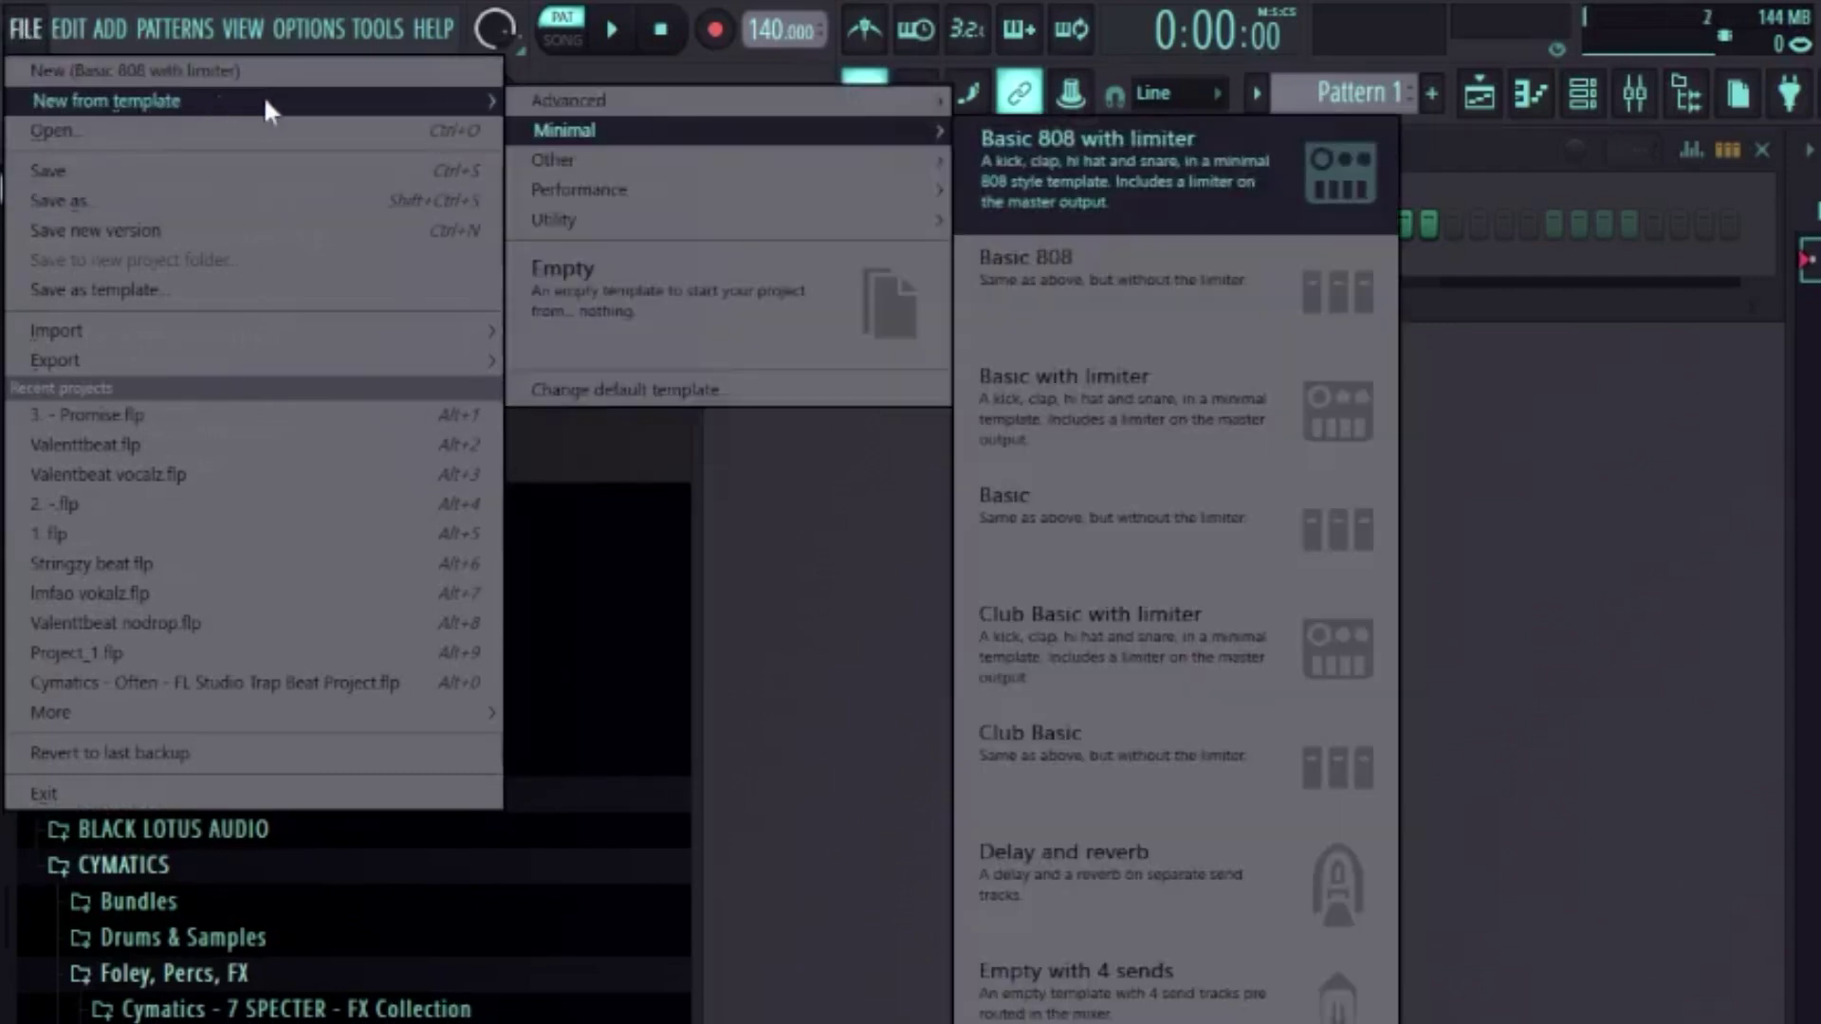
left_click(923, 327)
left_click(25, 27)
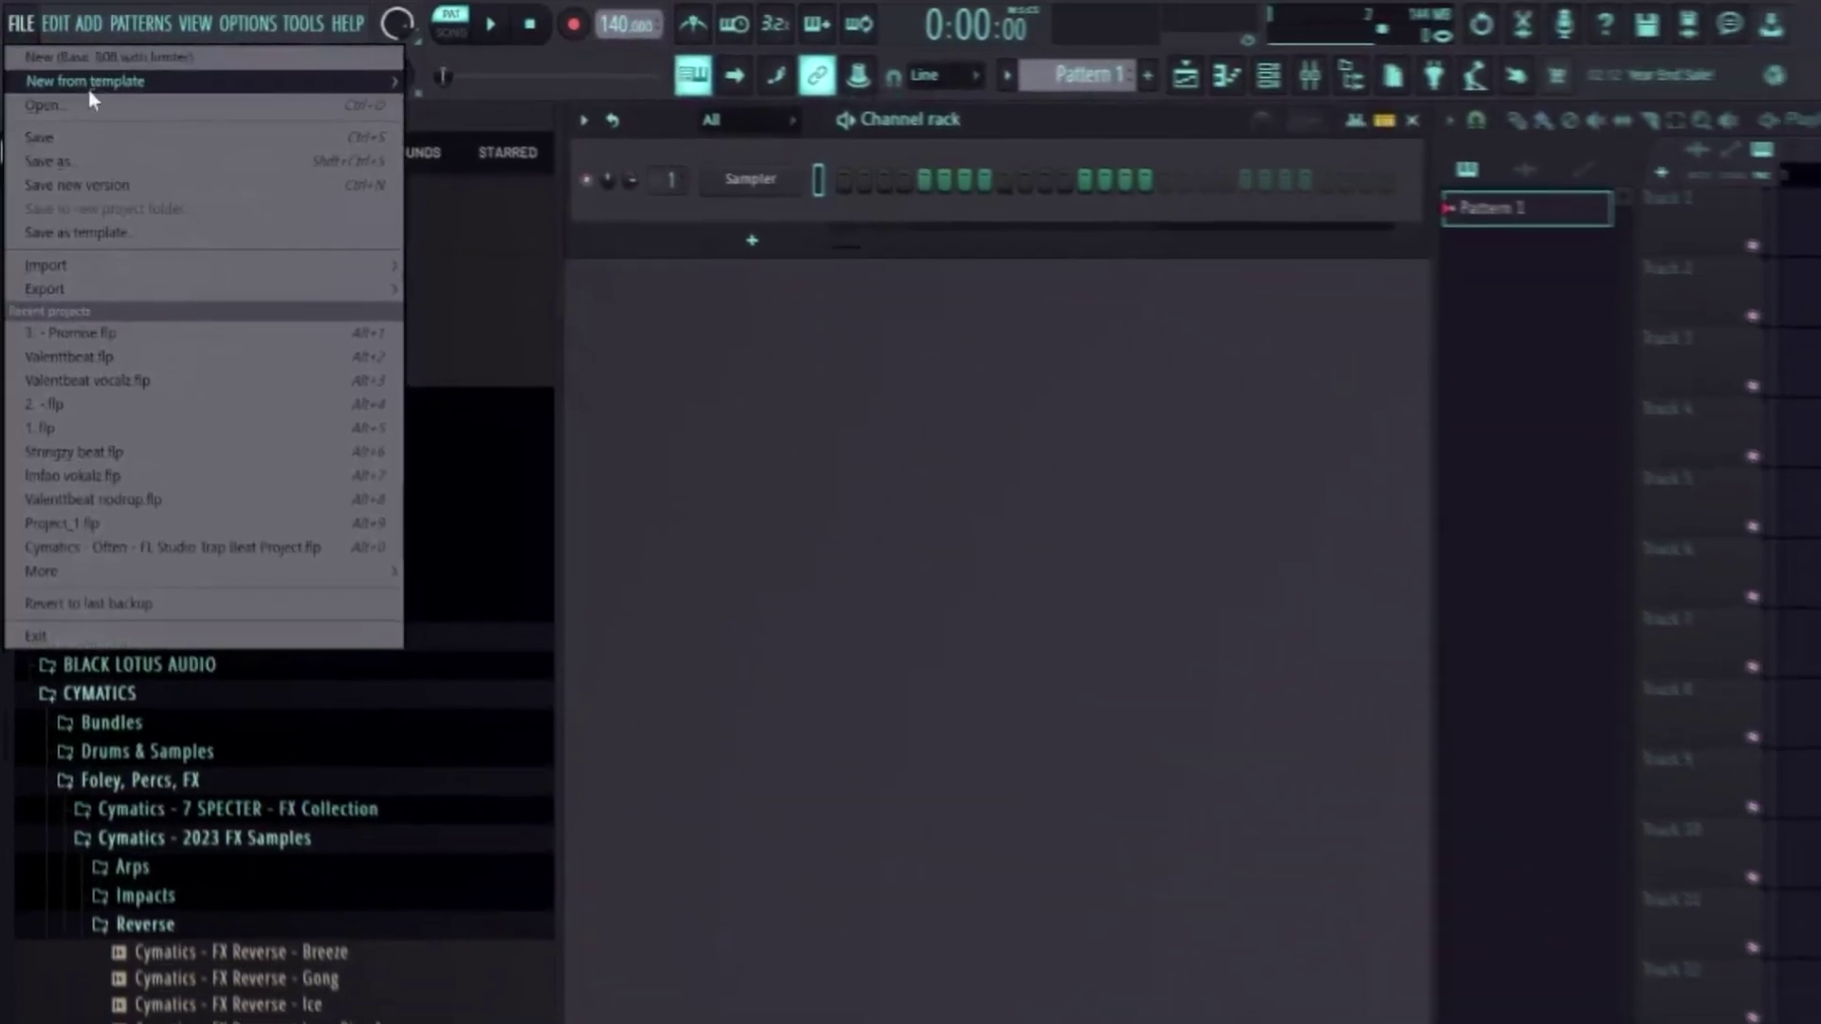
left_click(799, 380)
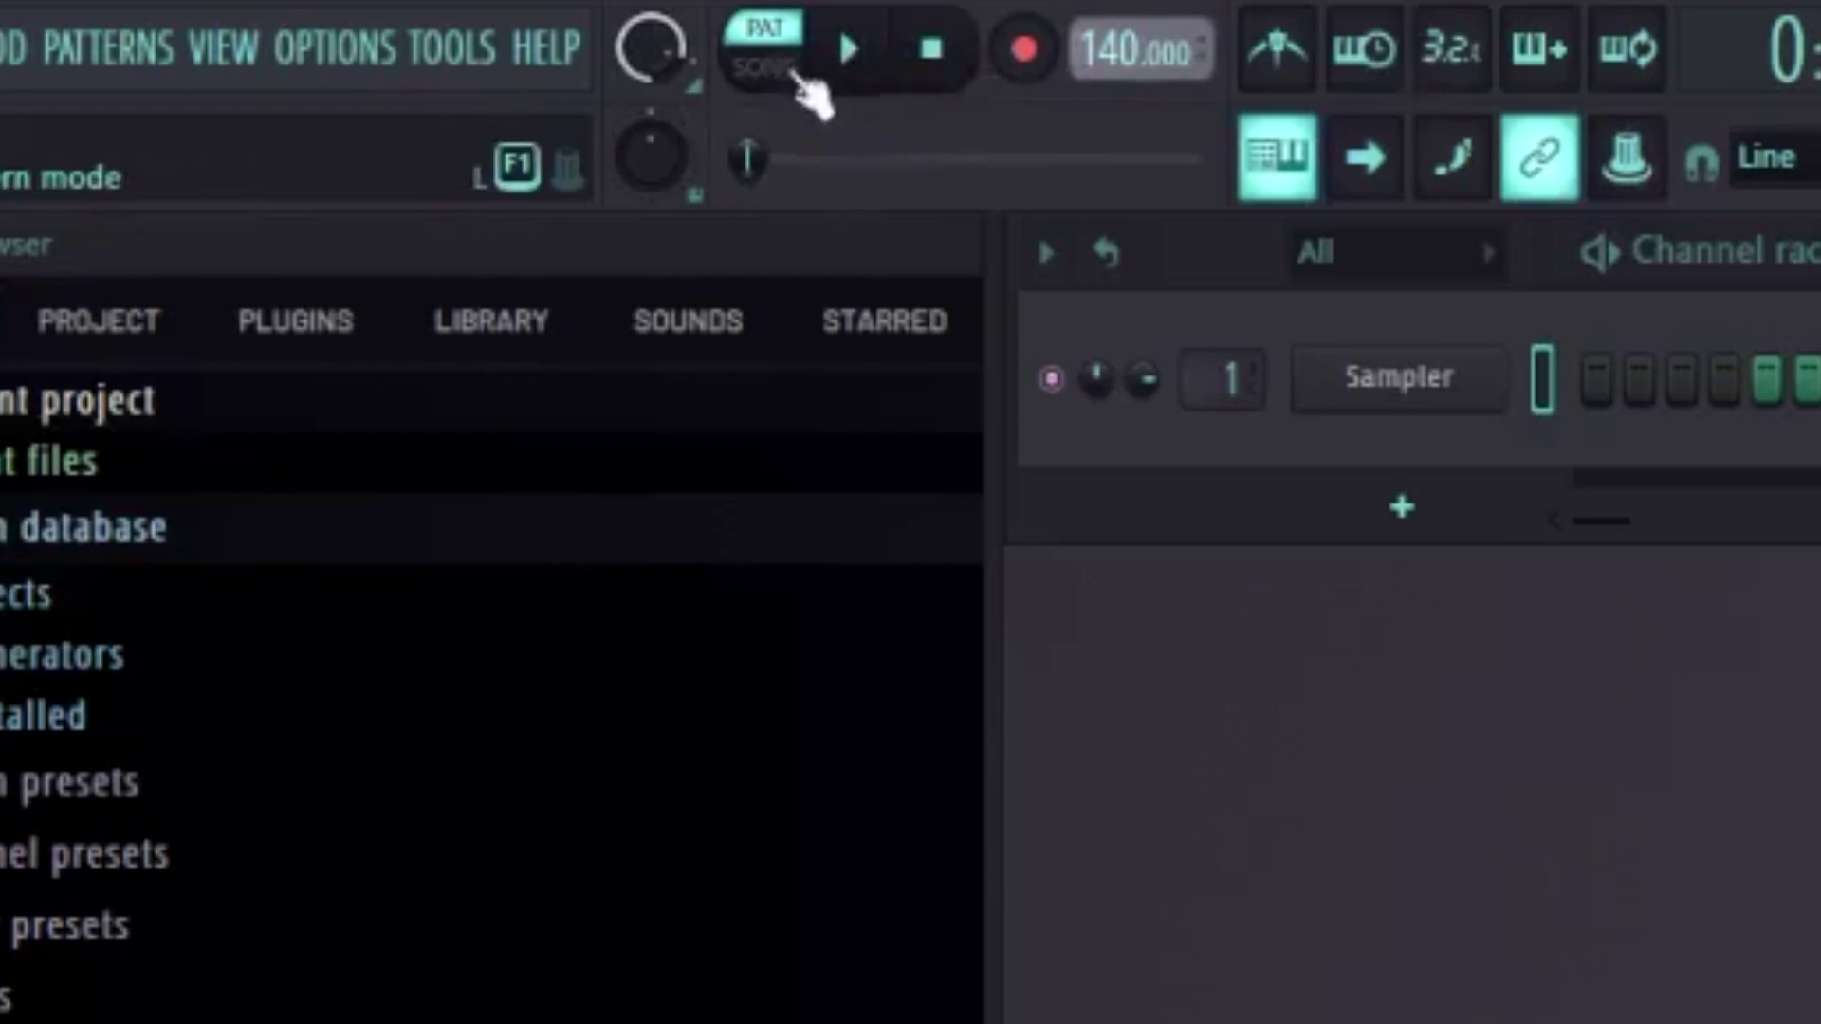
Switch playback to song mode and back to pattern mode, and play Pattern 1.
left_click(777, 65)
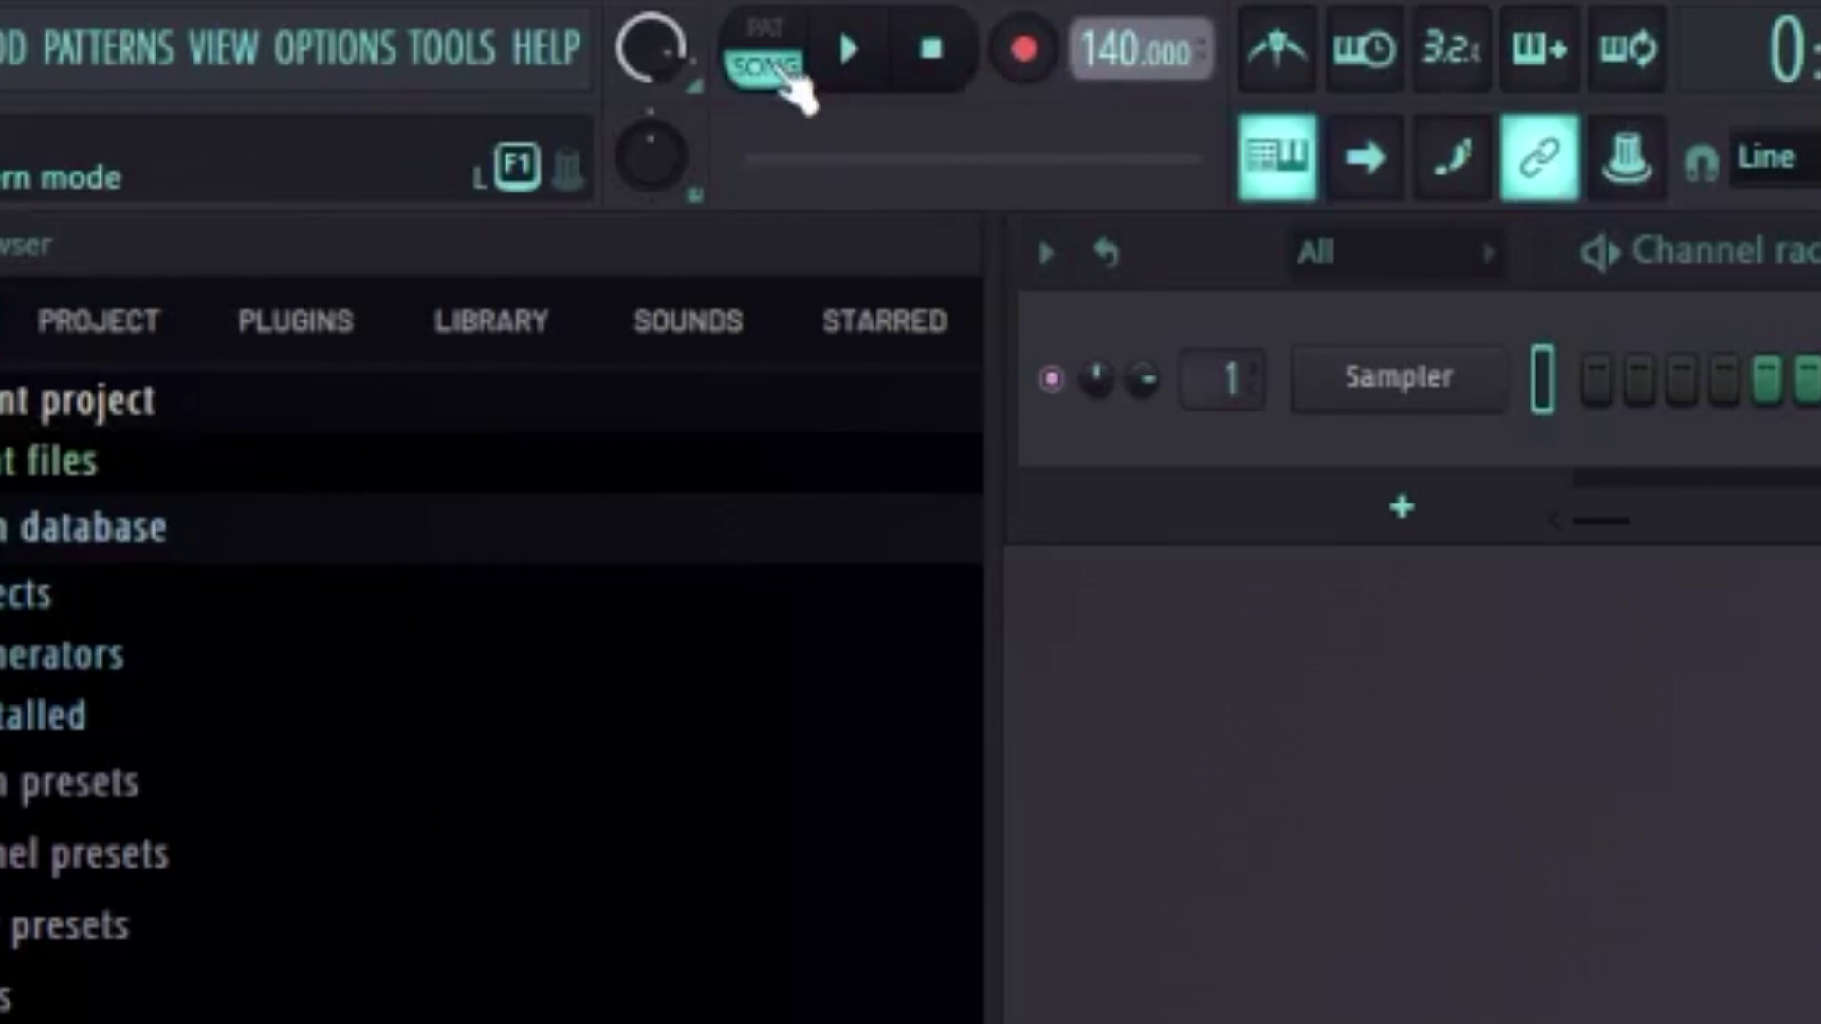
left_click(787, 58)
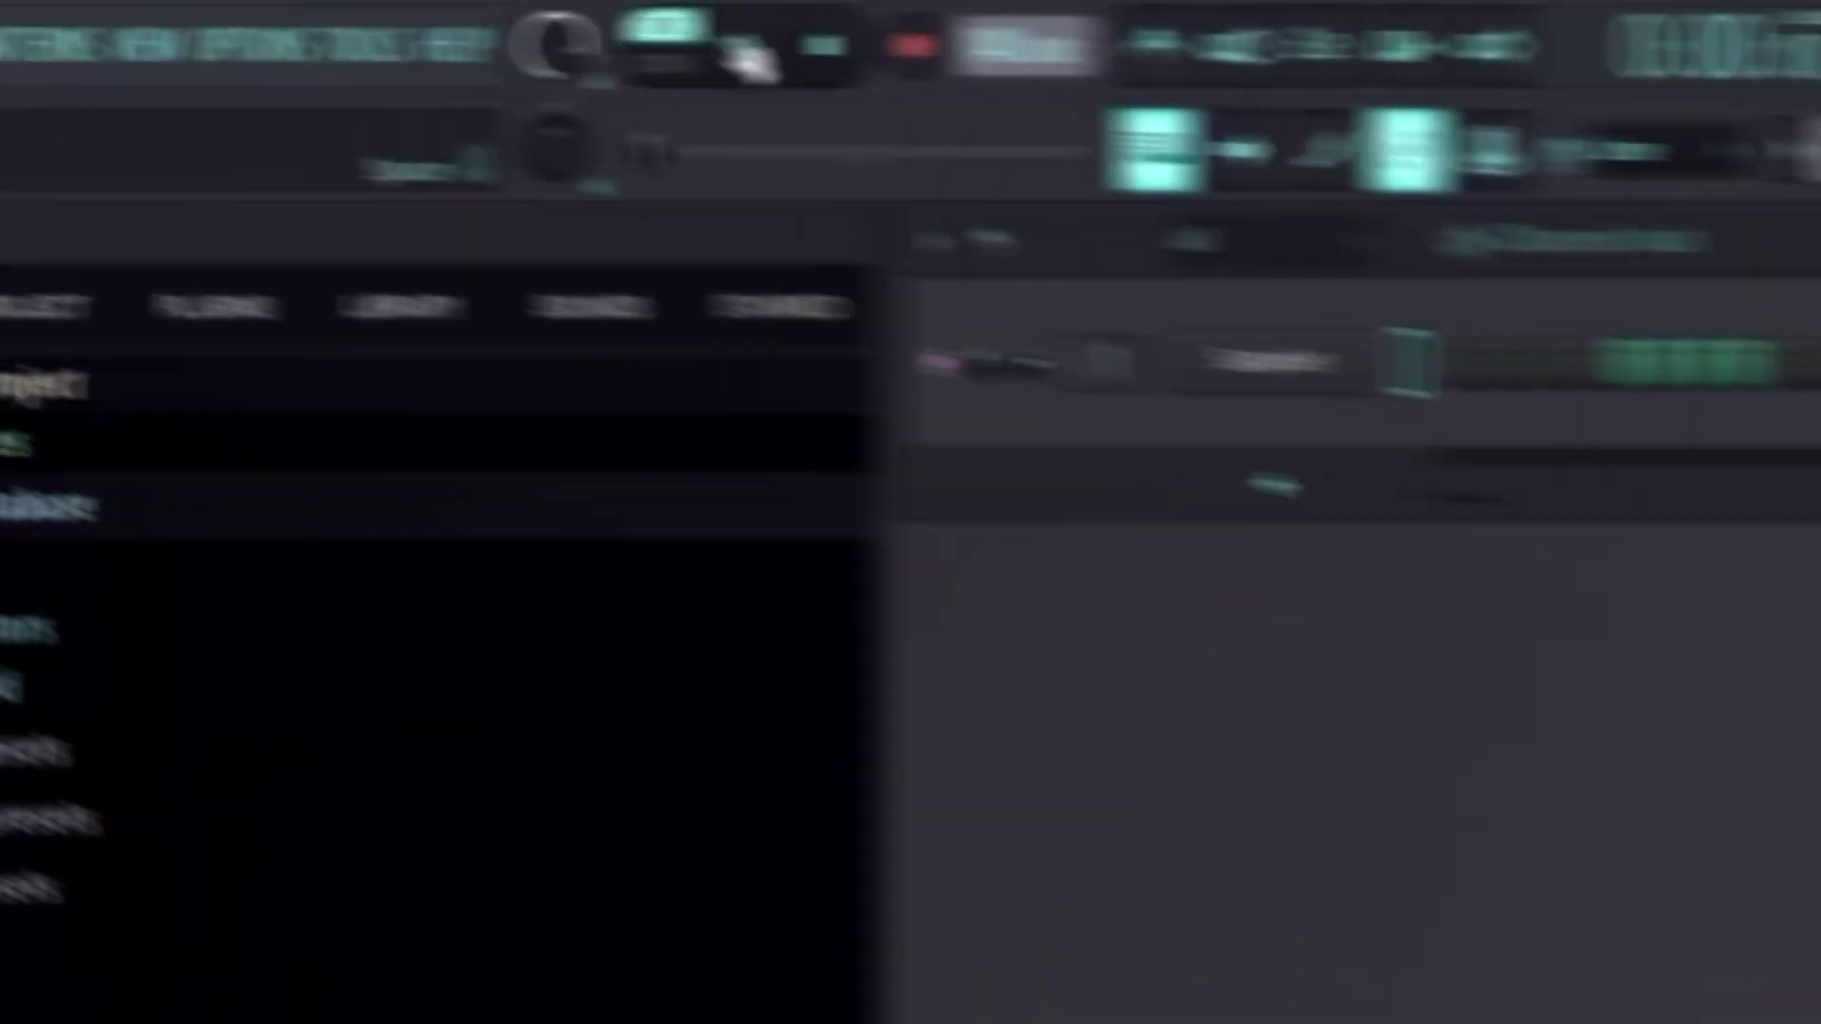
left_click(142, 30)
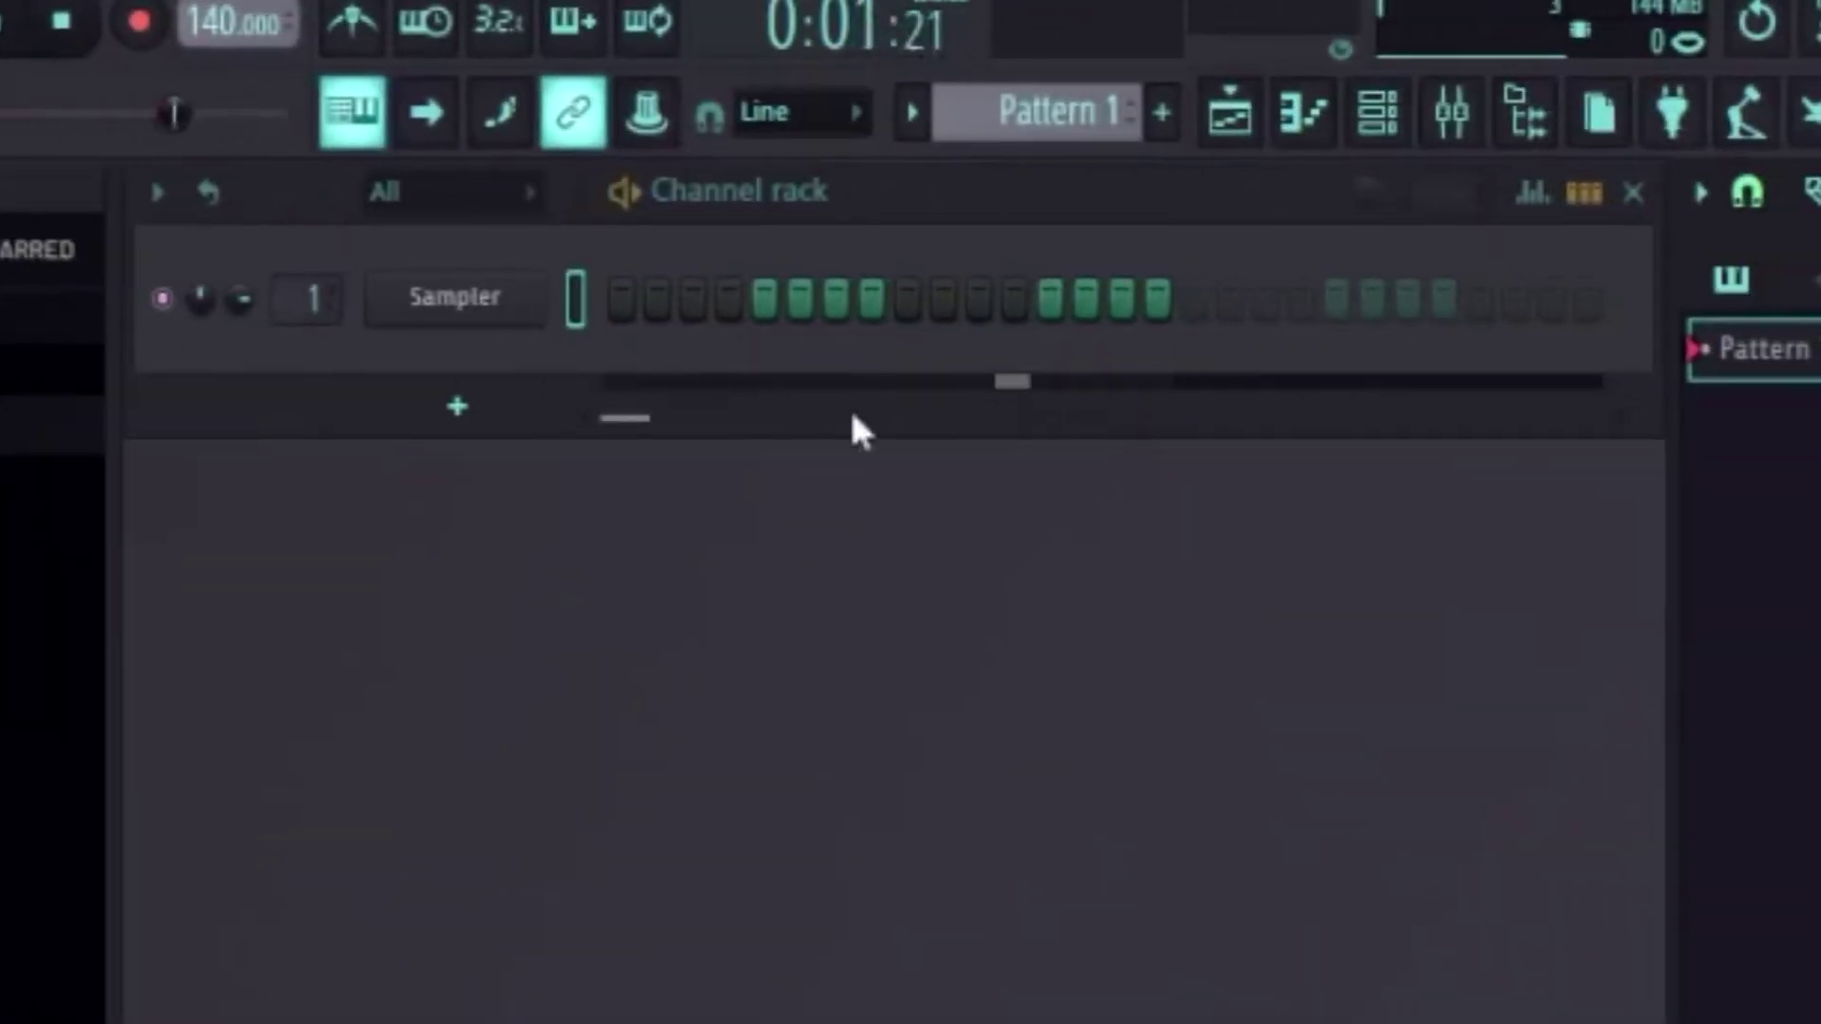
Stop the pattern, switch playback to song mode, and play and stop the empty playlist.
key("space")
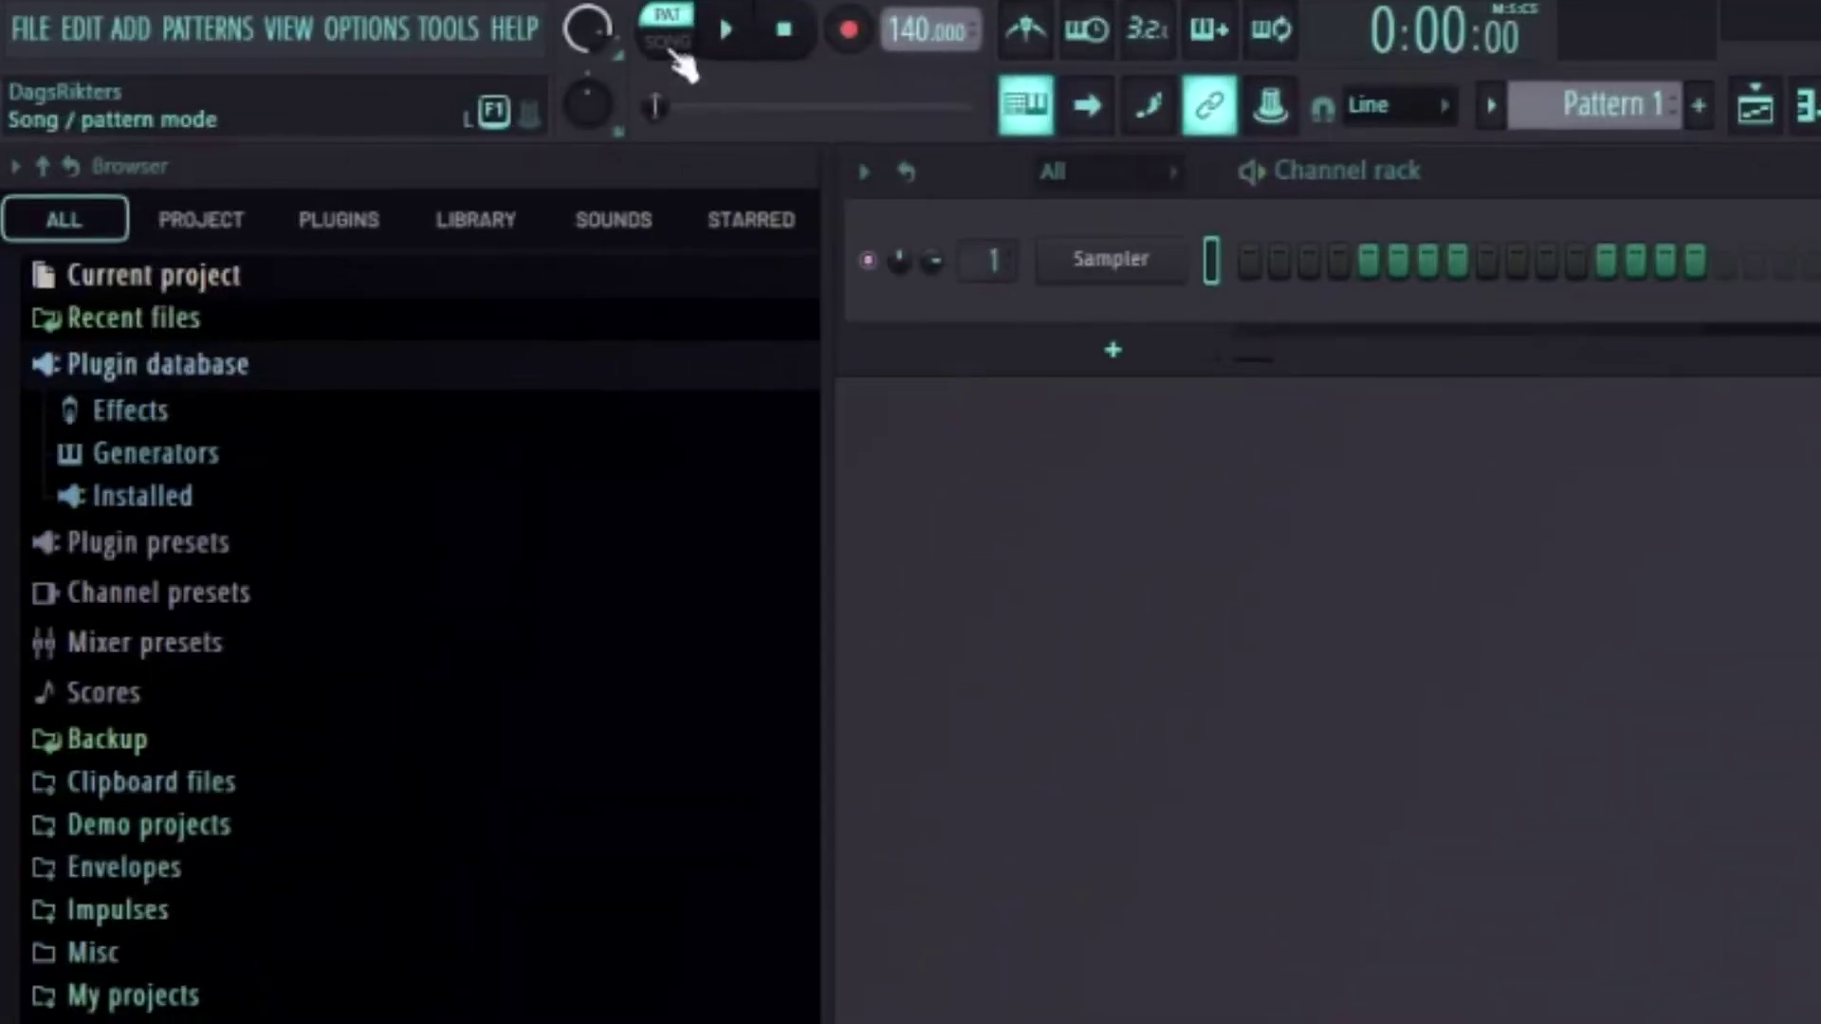
left_click(663, 54)
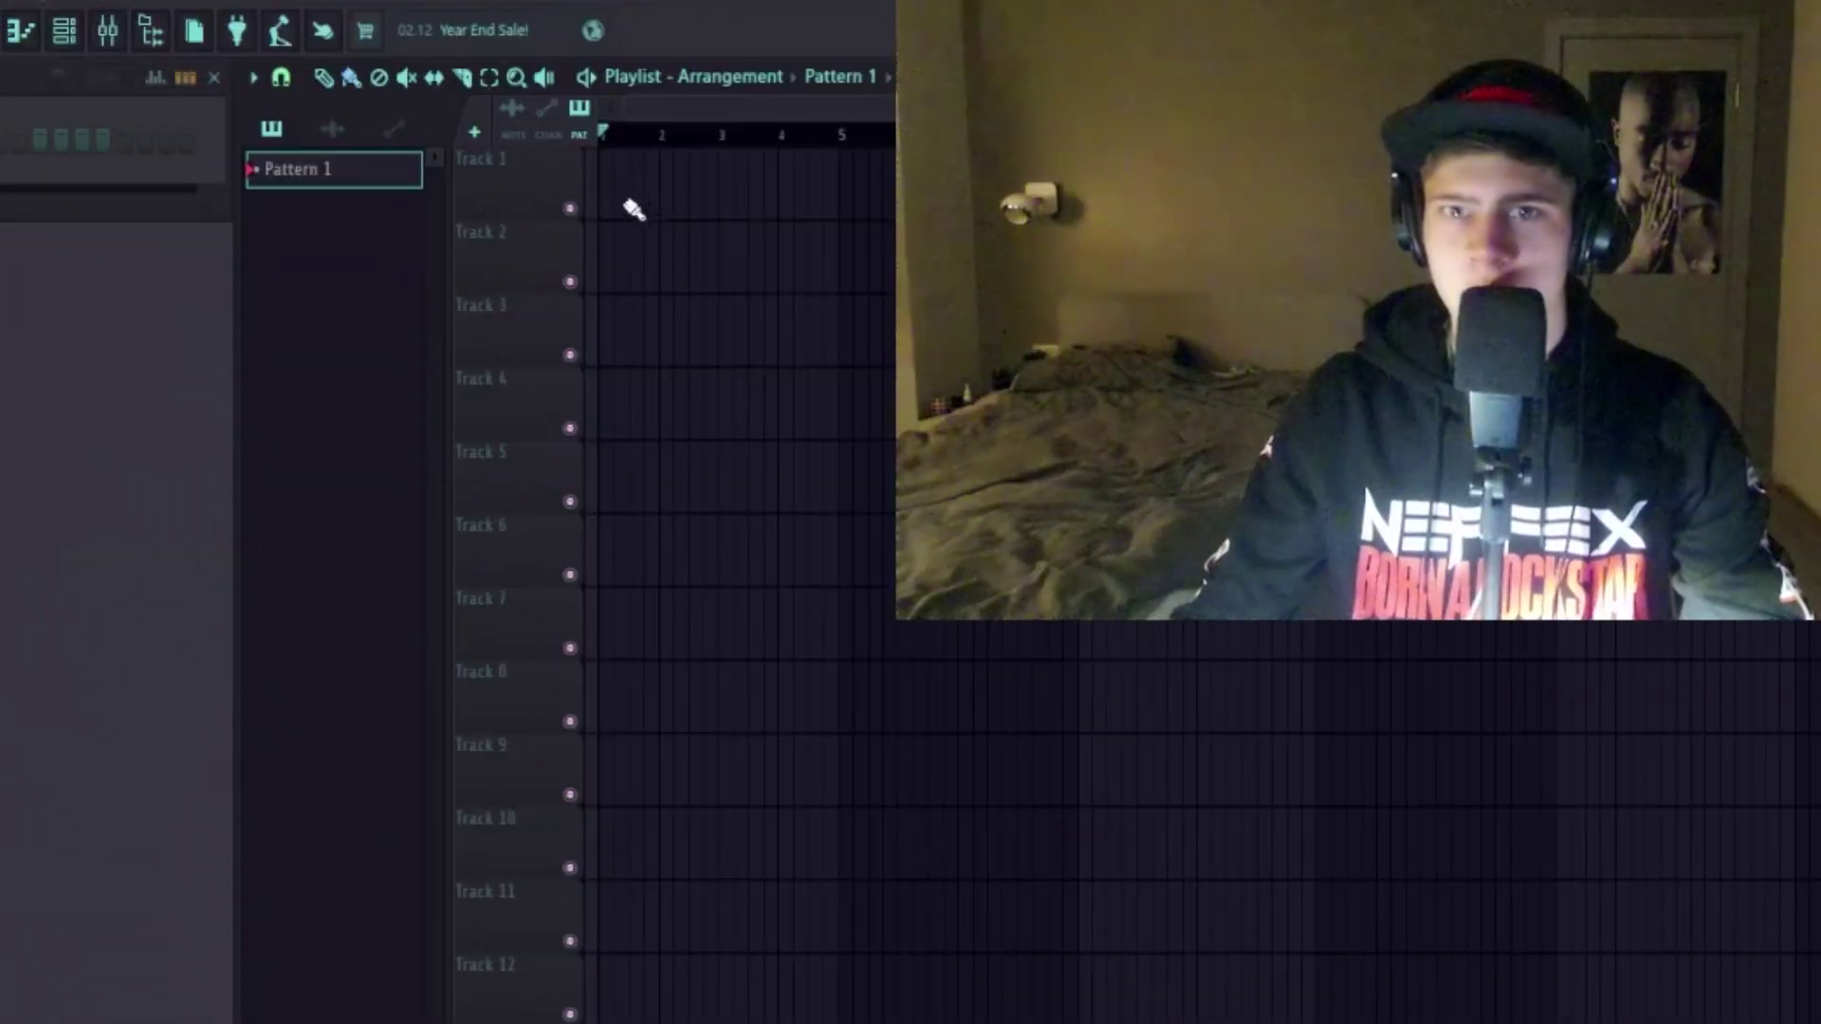
key("space")
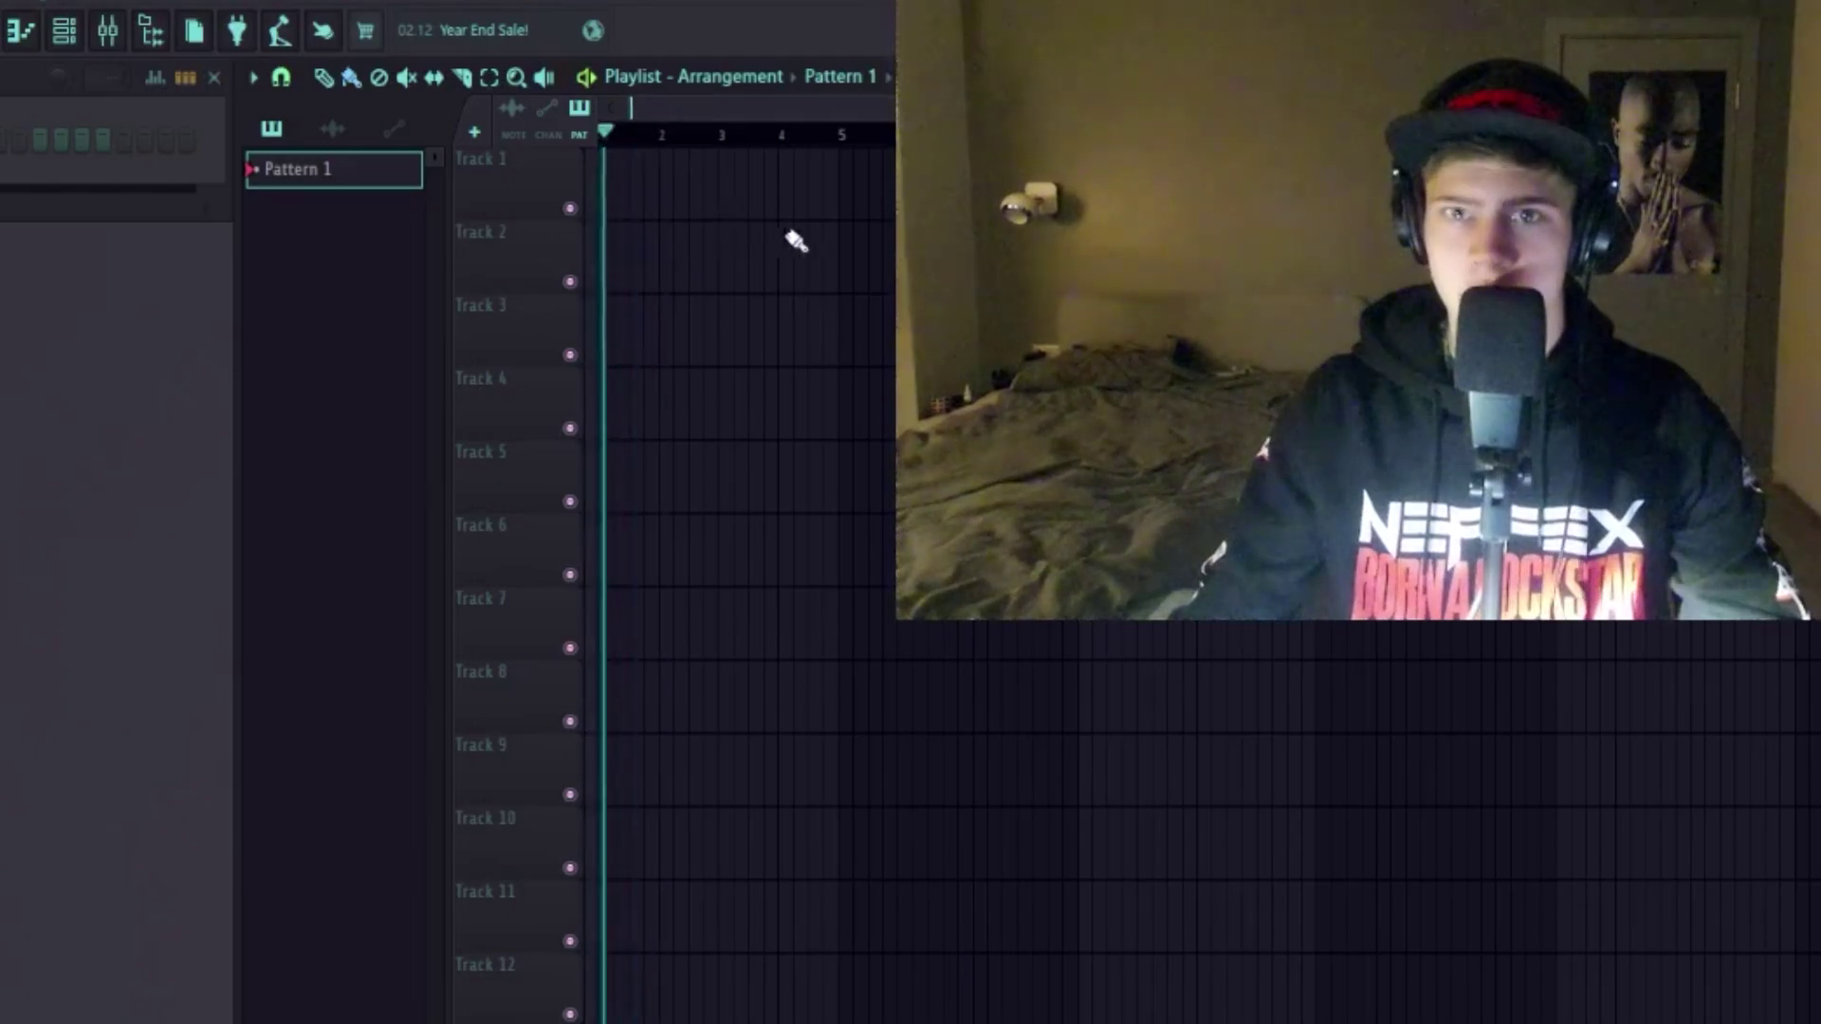
key("space")
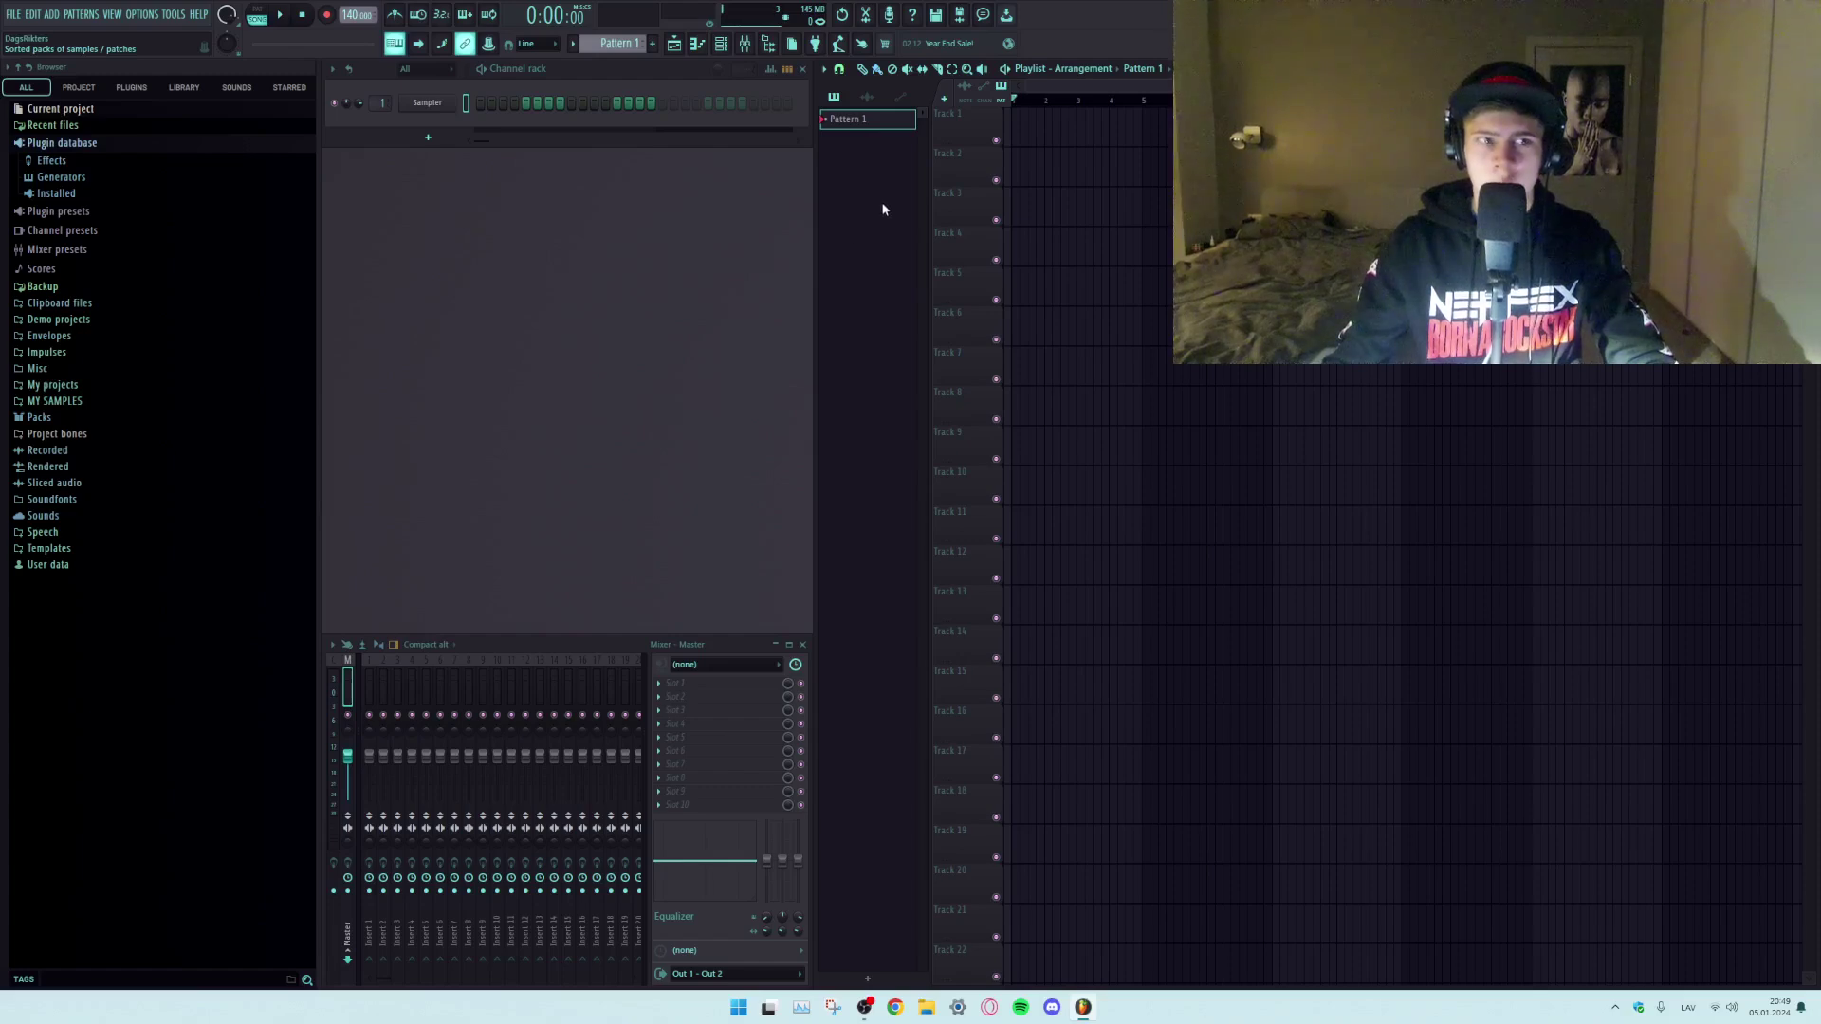
Audition kicks from the Cymatics - Bunny drum one-shots in MY SAMPLES and add Cymatics - Kick (Knock) as a channel below the Sampler.
left_click(67, 402)
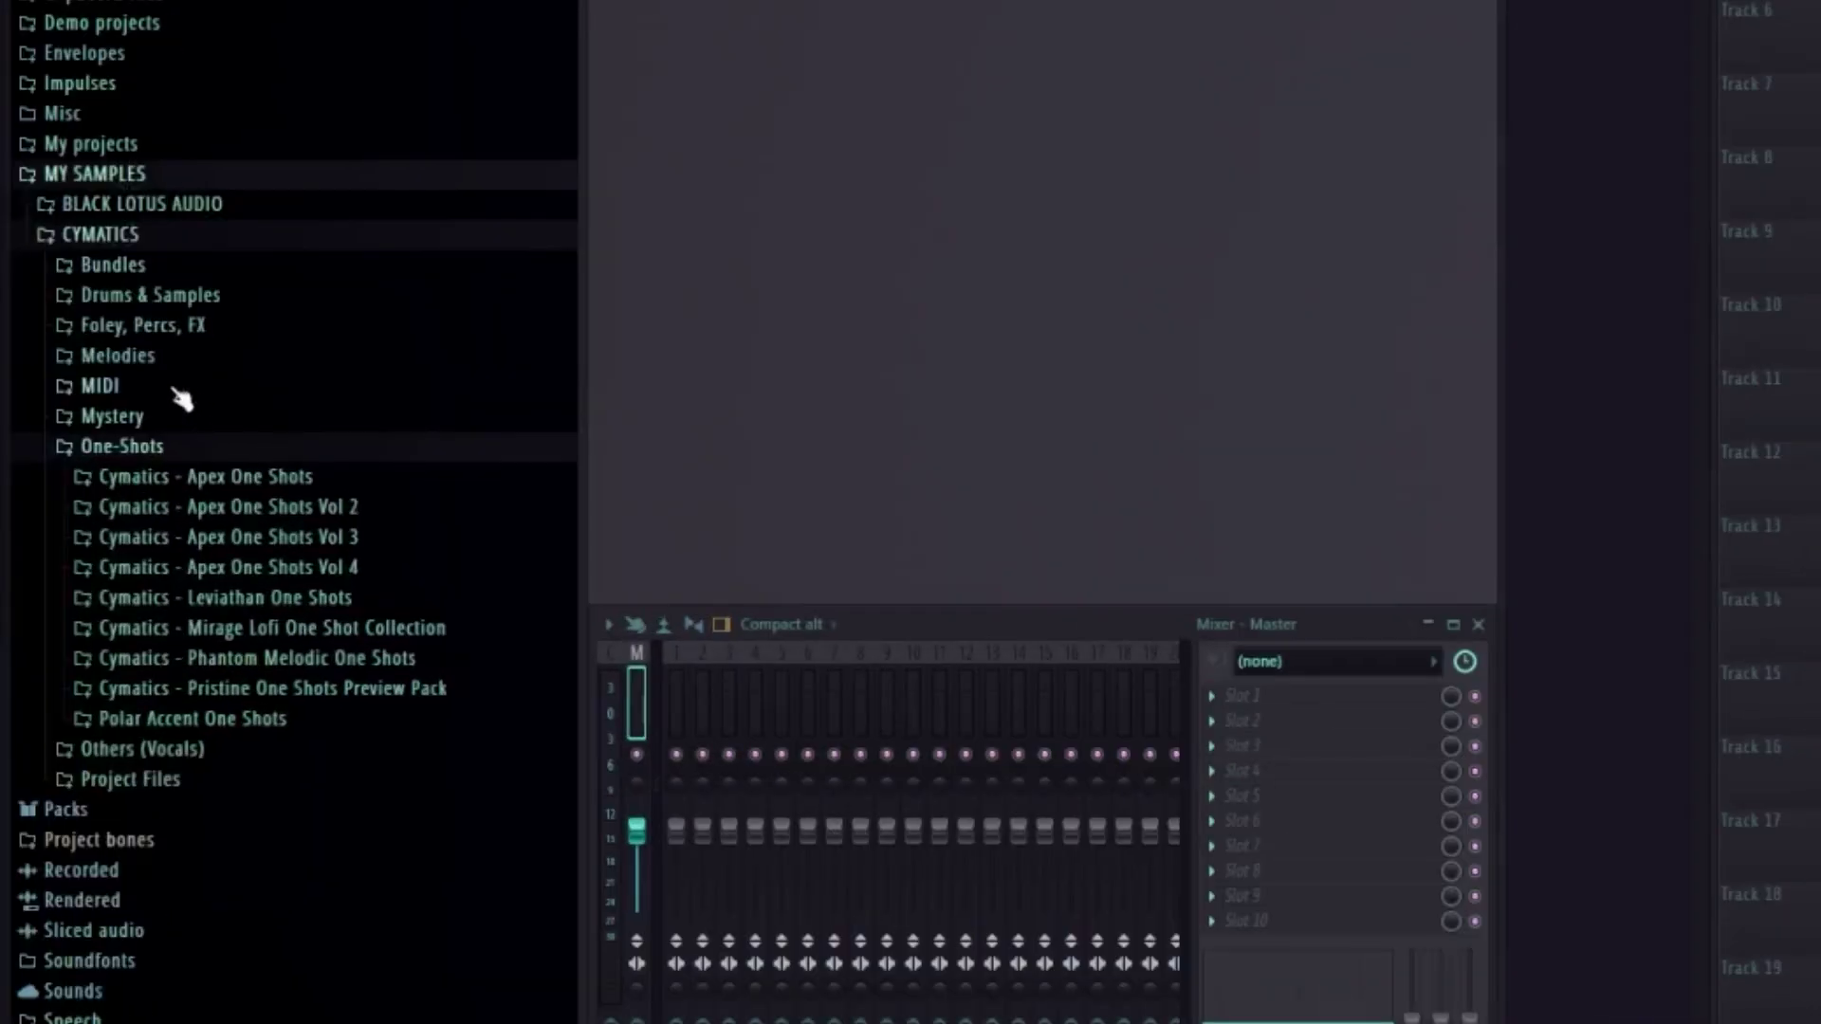
left_click(186, 295)
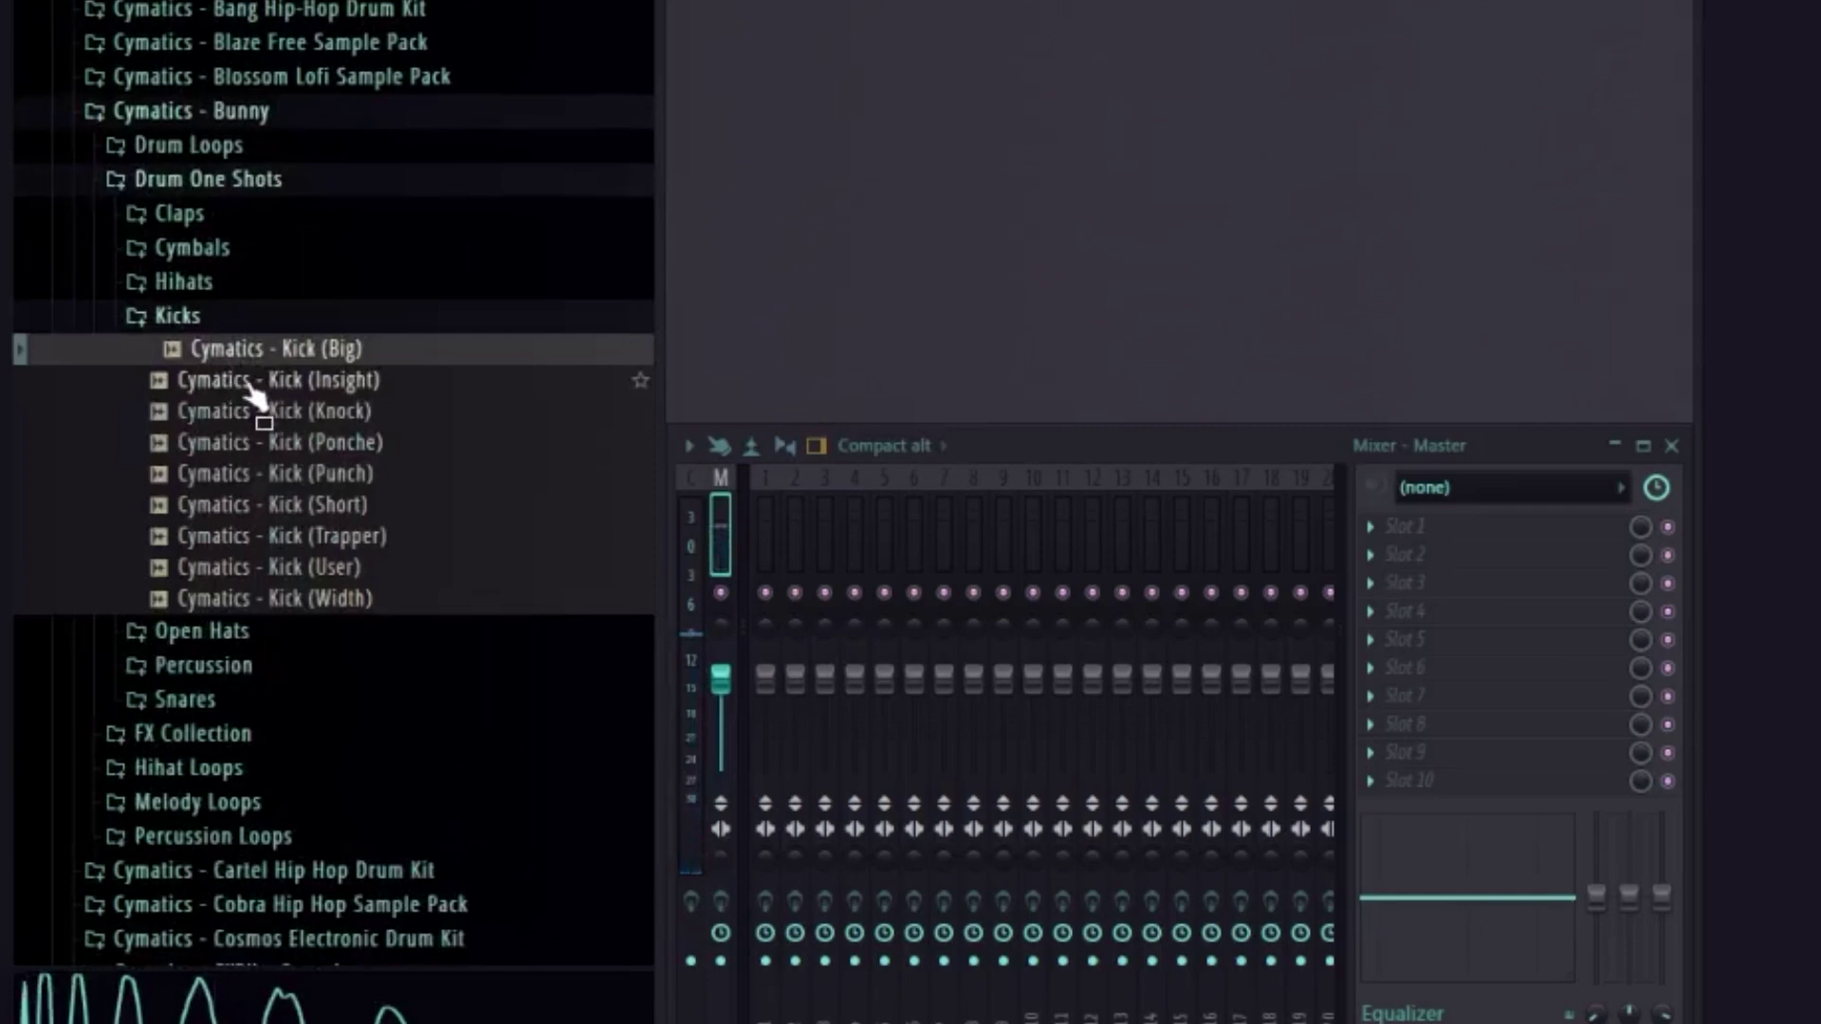
left_click_drag(252, 384, 1046, 388)
left_click(260, 411)
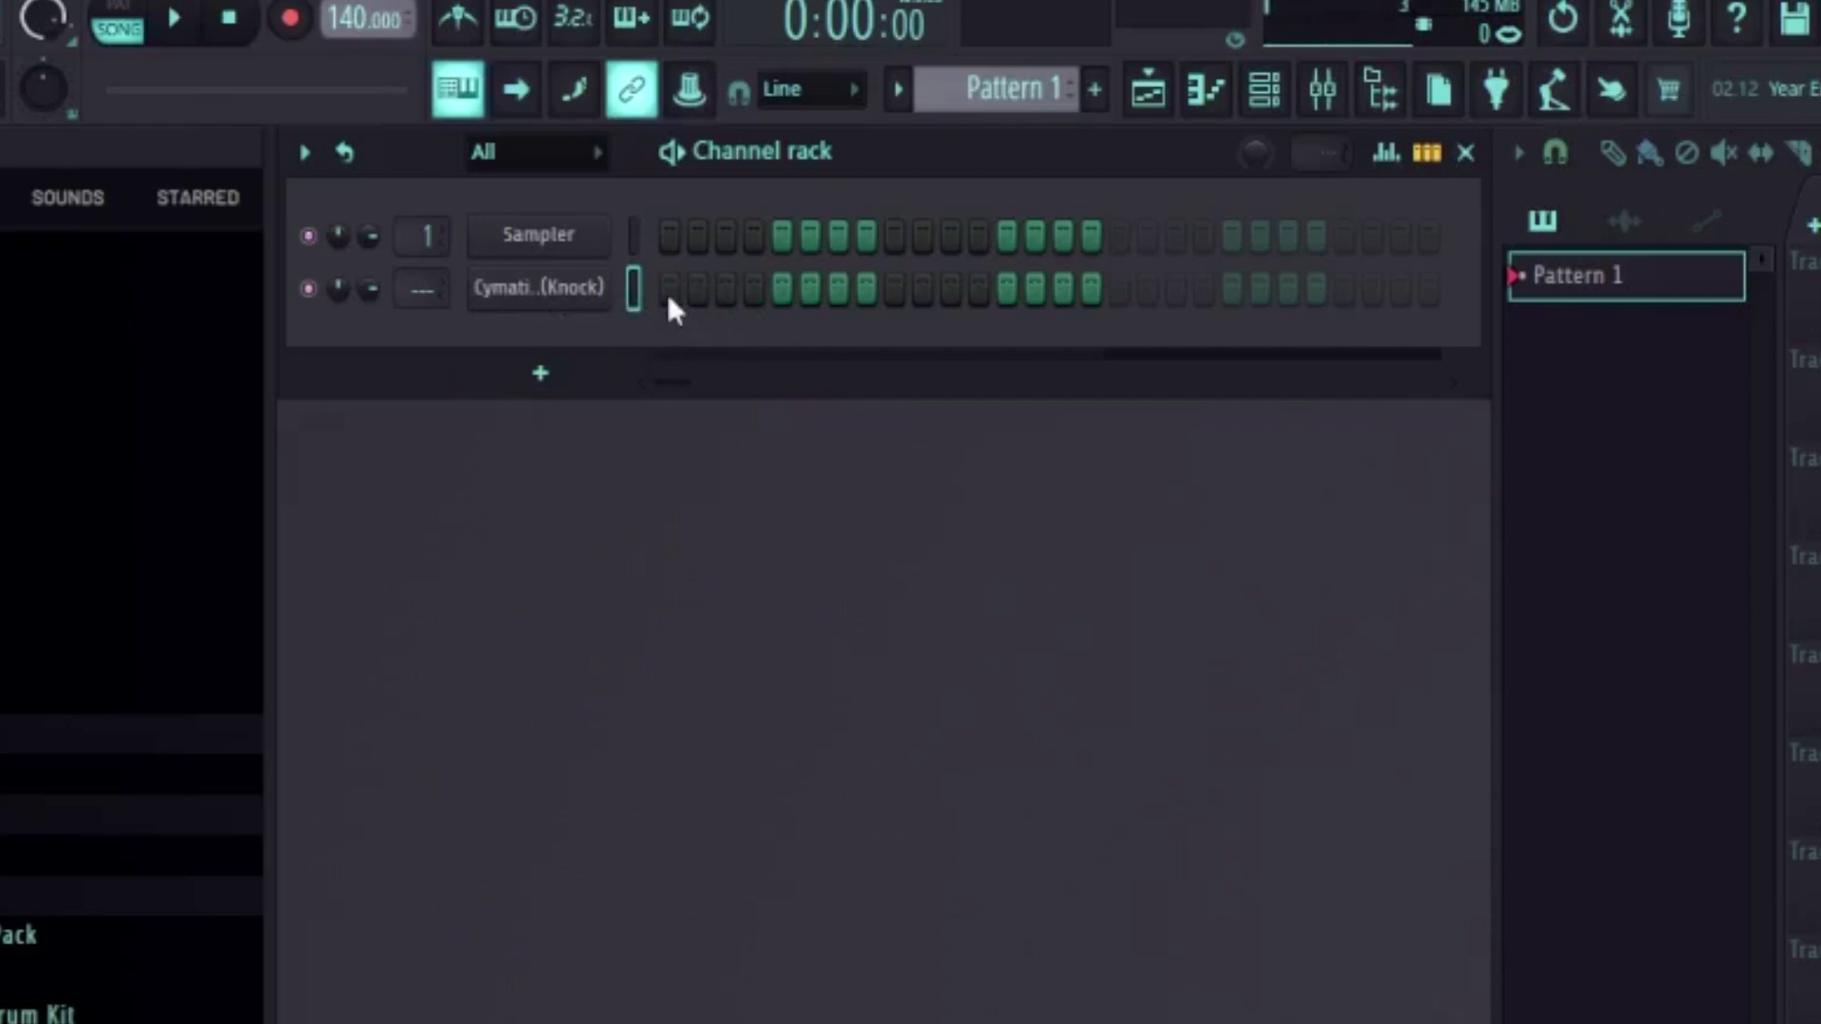
Place the Knock kick on steps 1 and 9, and play Pattern 1 in pattern mode.
left_click(753, 287)
left_click(781, 287)
left_click(921, 287)
left_click_drag(753, 290, 975, 298)
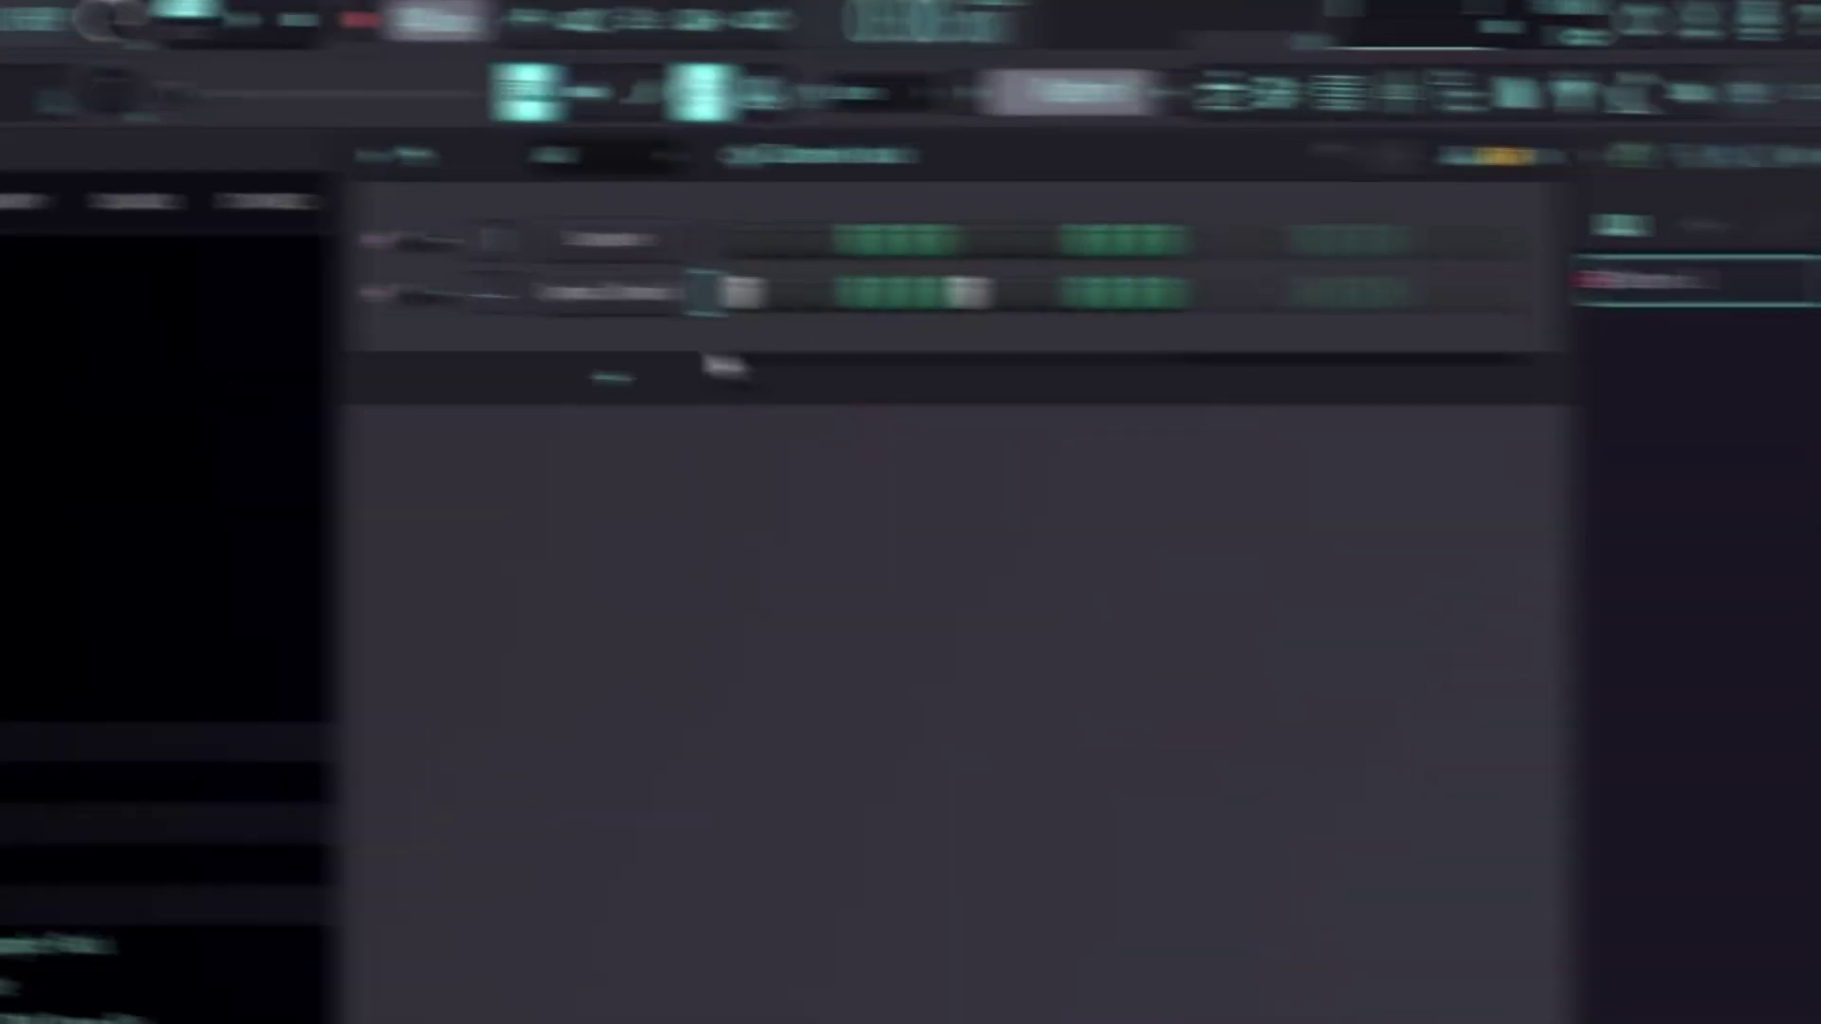
key("space")
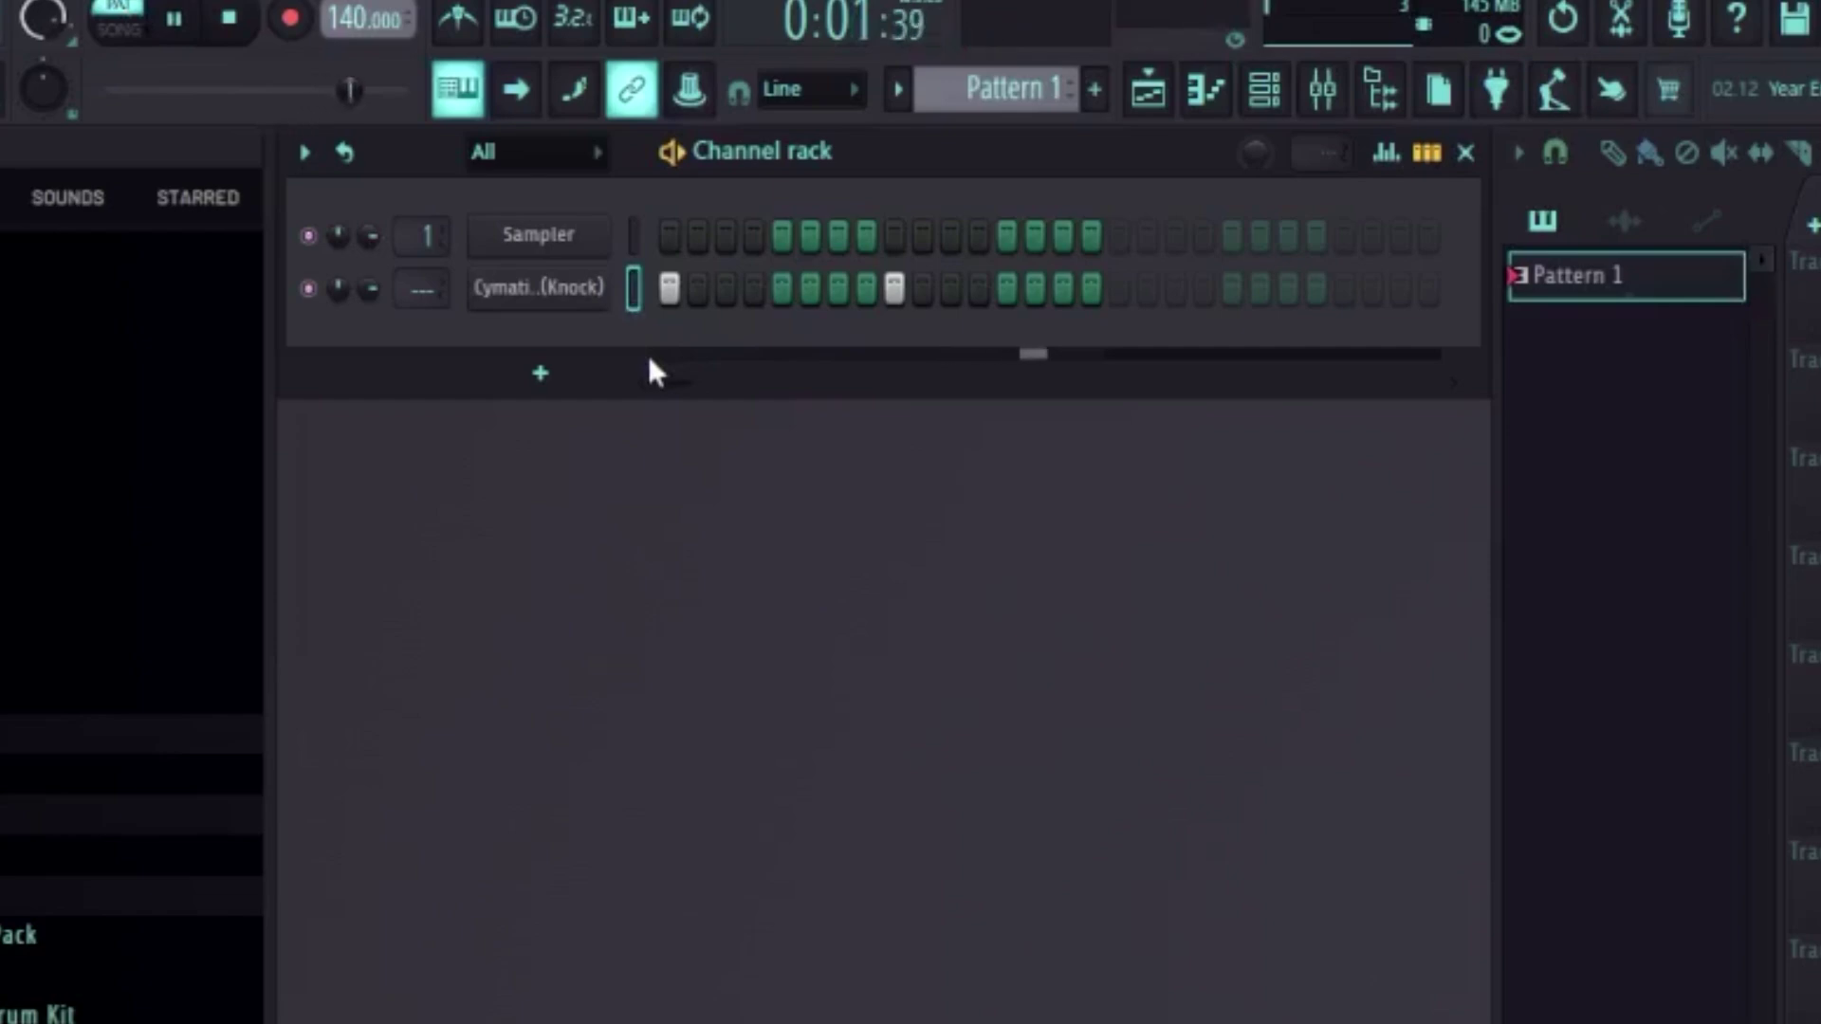
key("space")
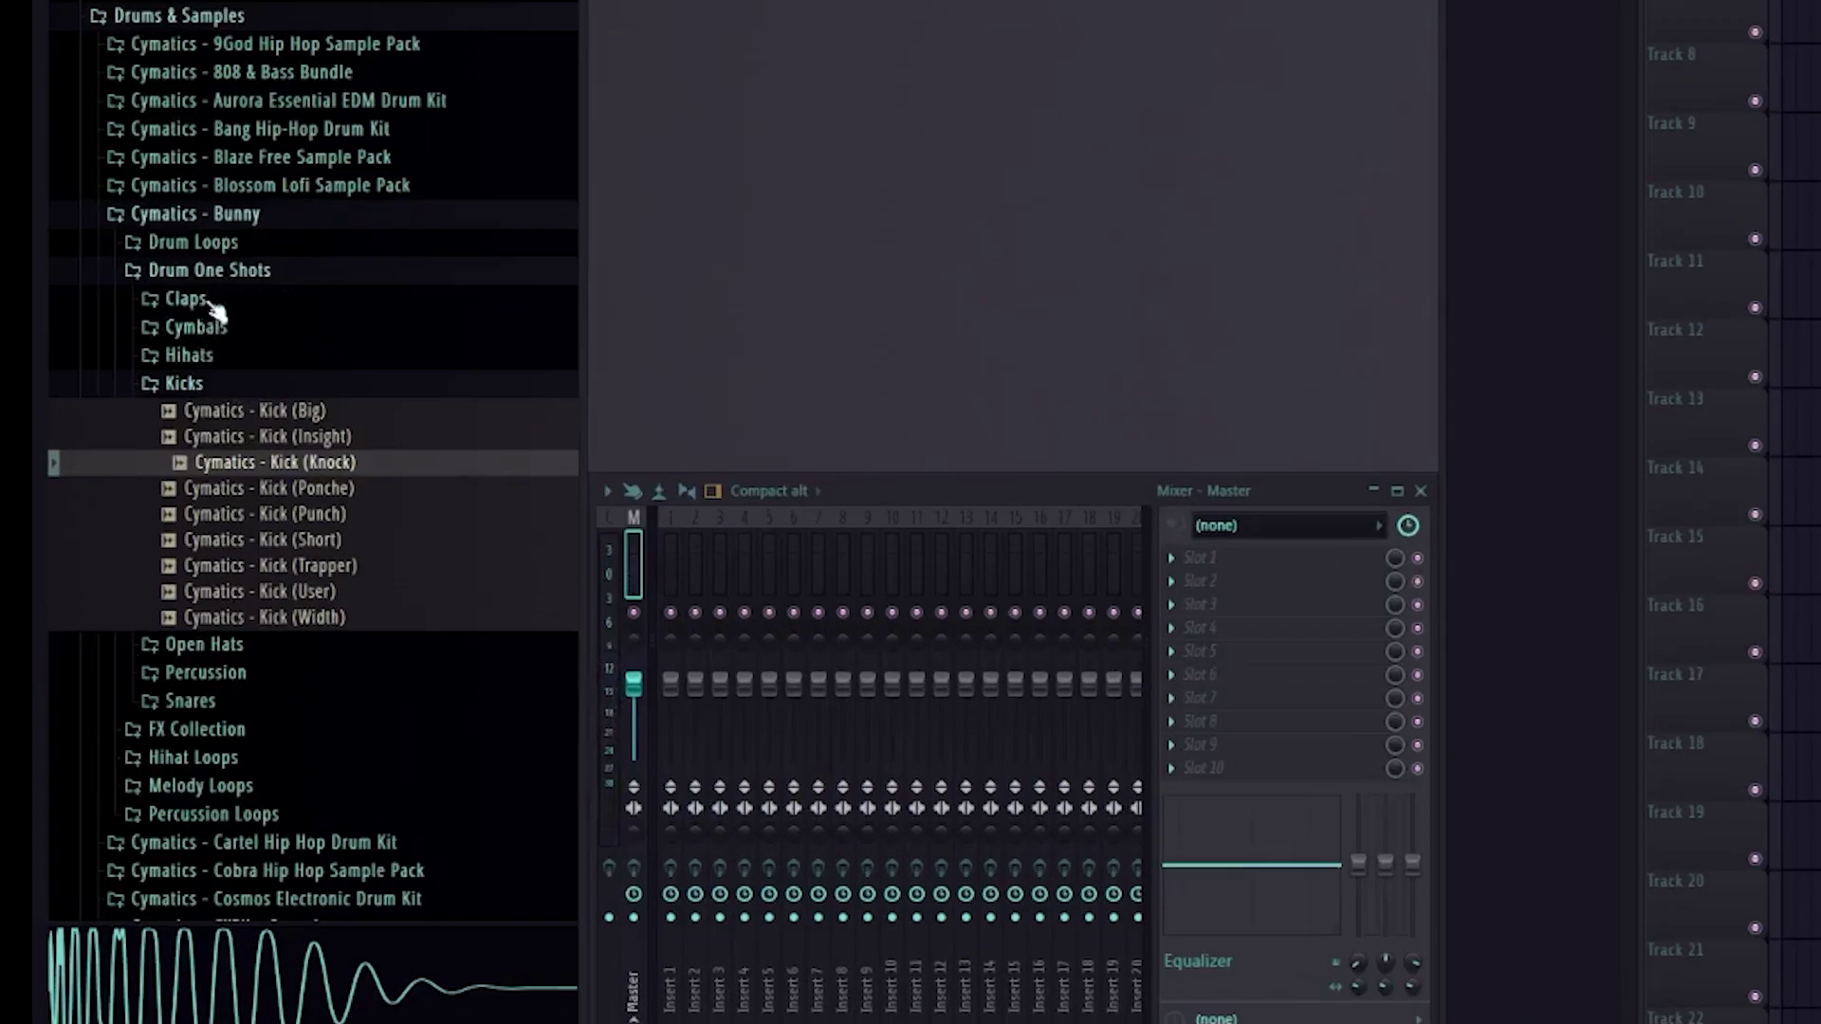
Audition claps from the Cymatics - Bunny drum one-shots and load Cymatics - Clap (Foley) into the Sampler channel.
left_click(88, 533)
left_click(320, 372)
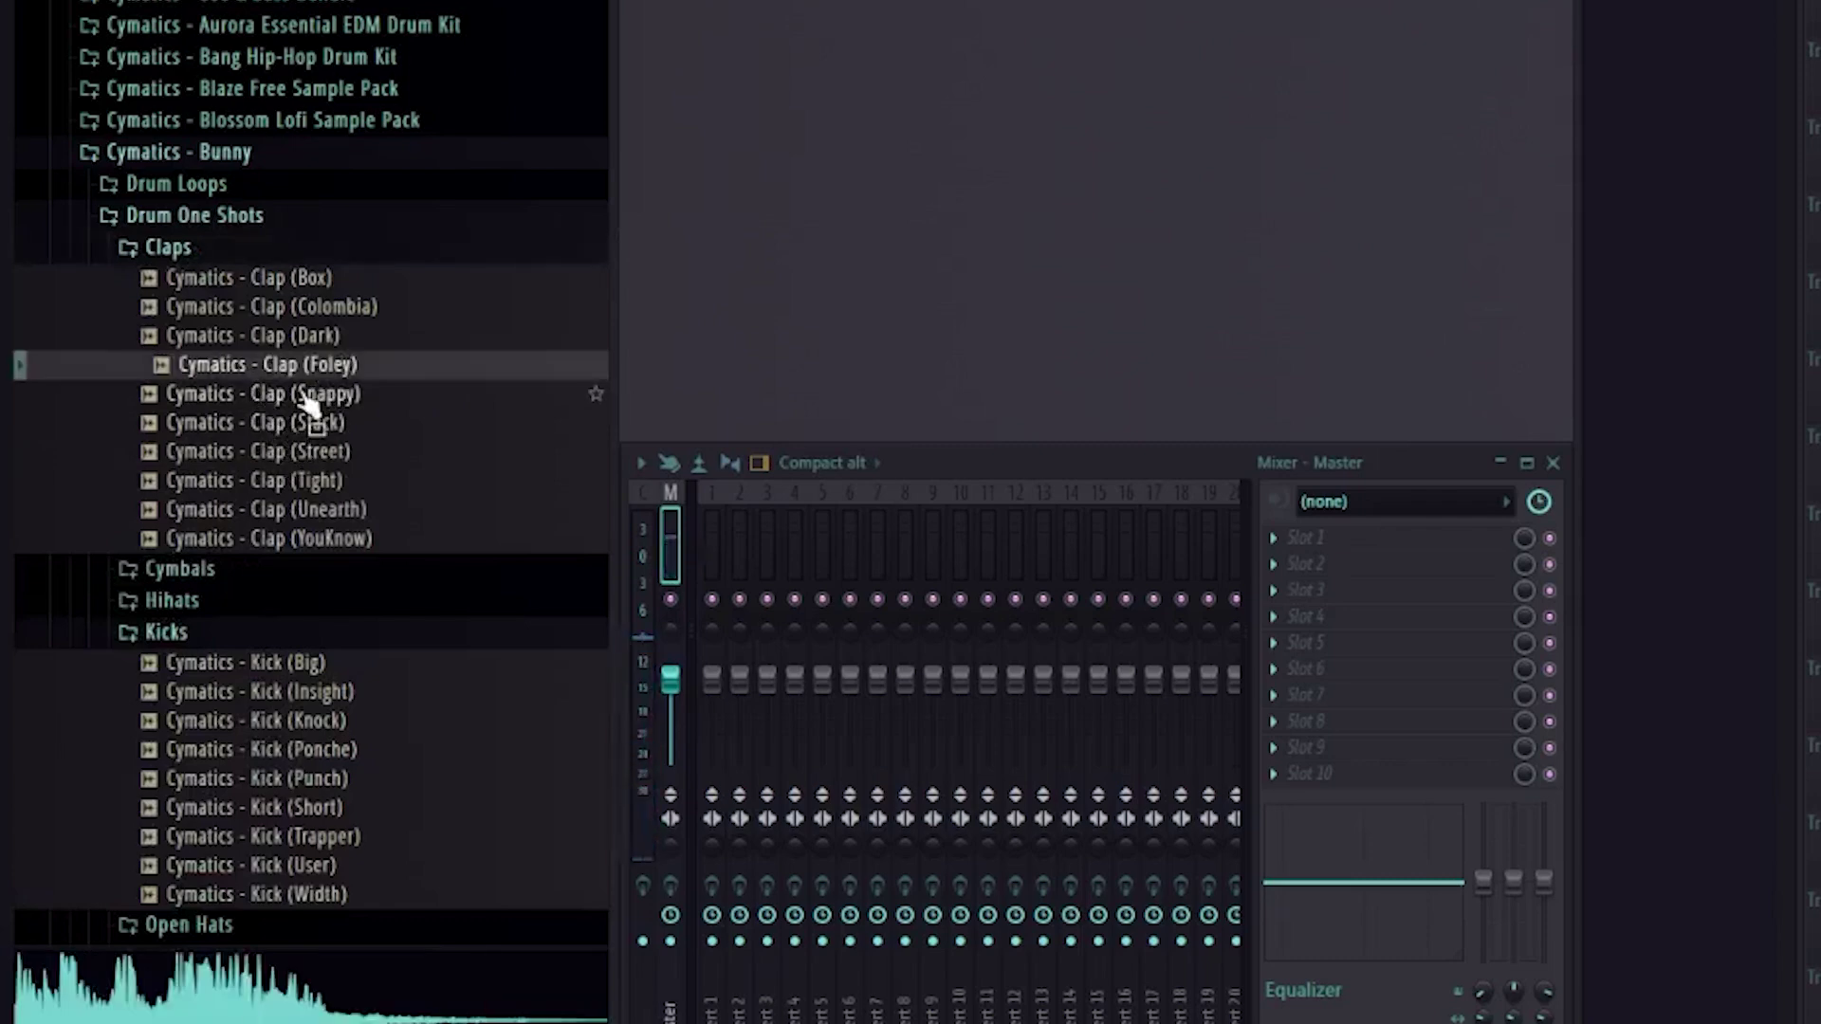
left_click(305, 398)
left_click(287, 368)
left_click_drag(305, 372, 751, 0)
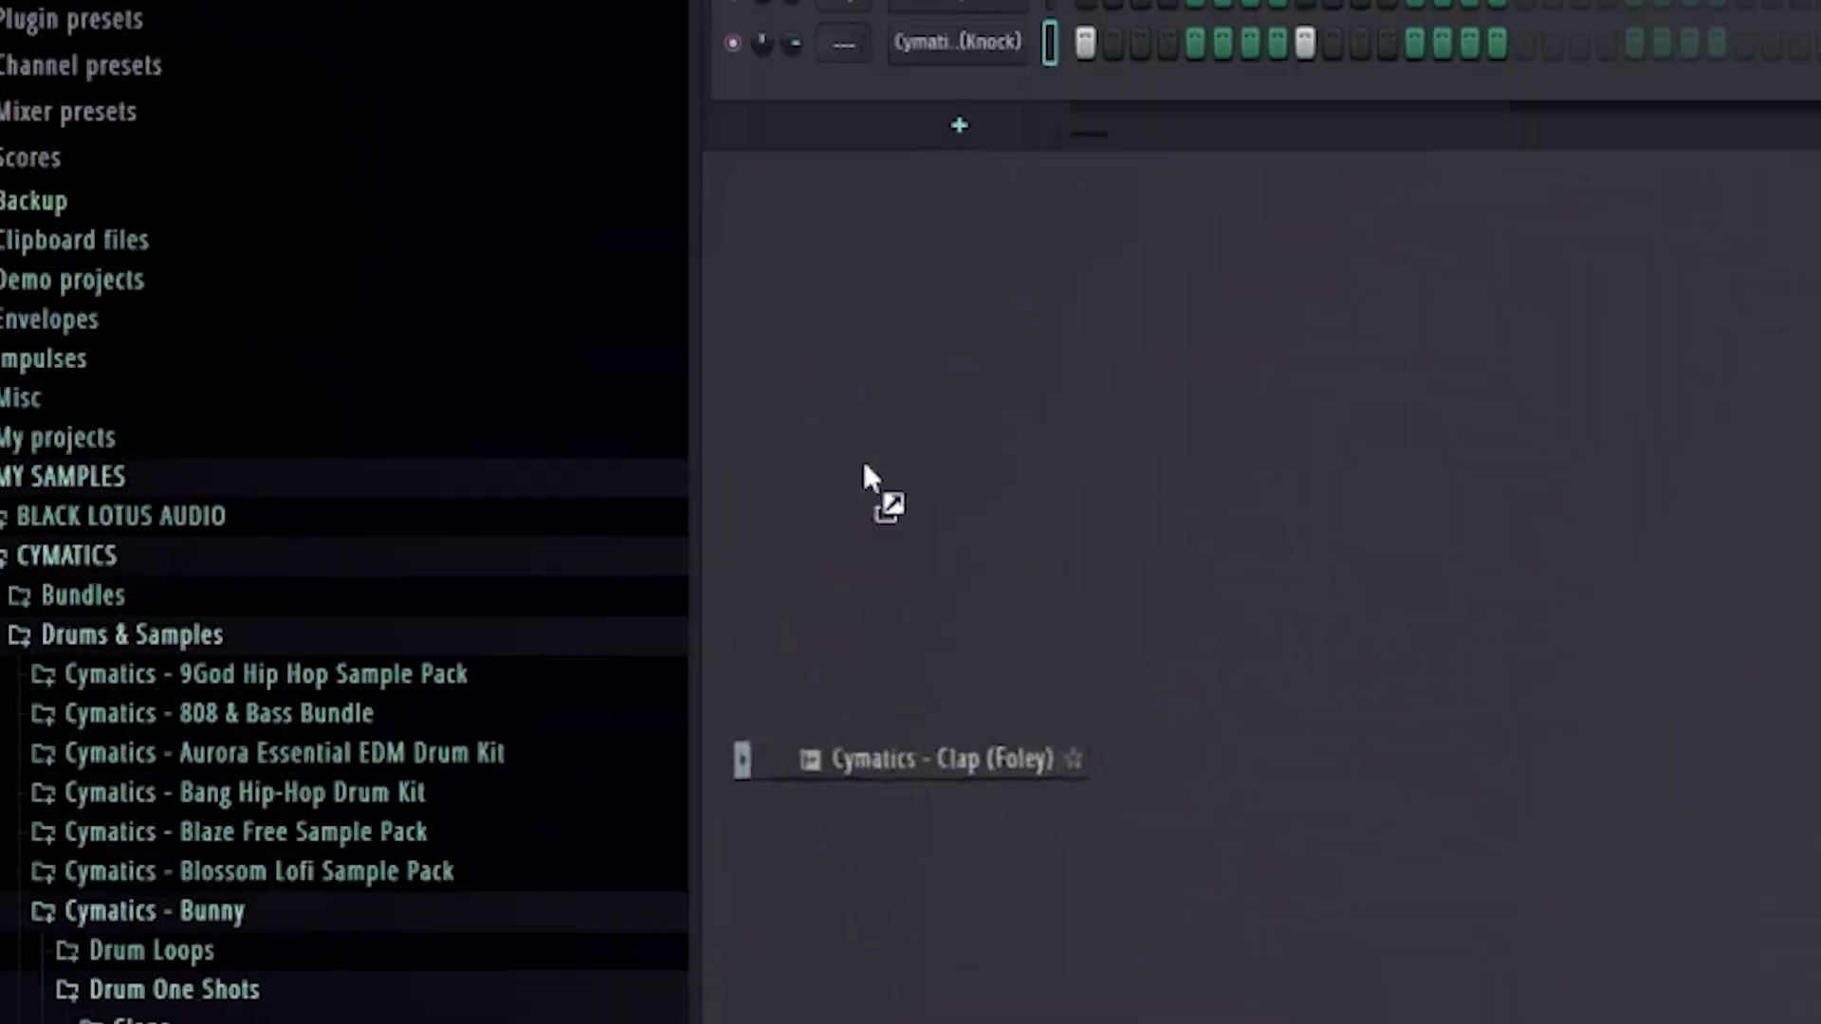
left_click_drag(864, 465, 891, 172)
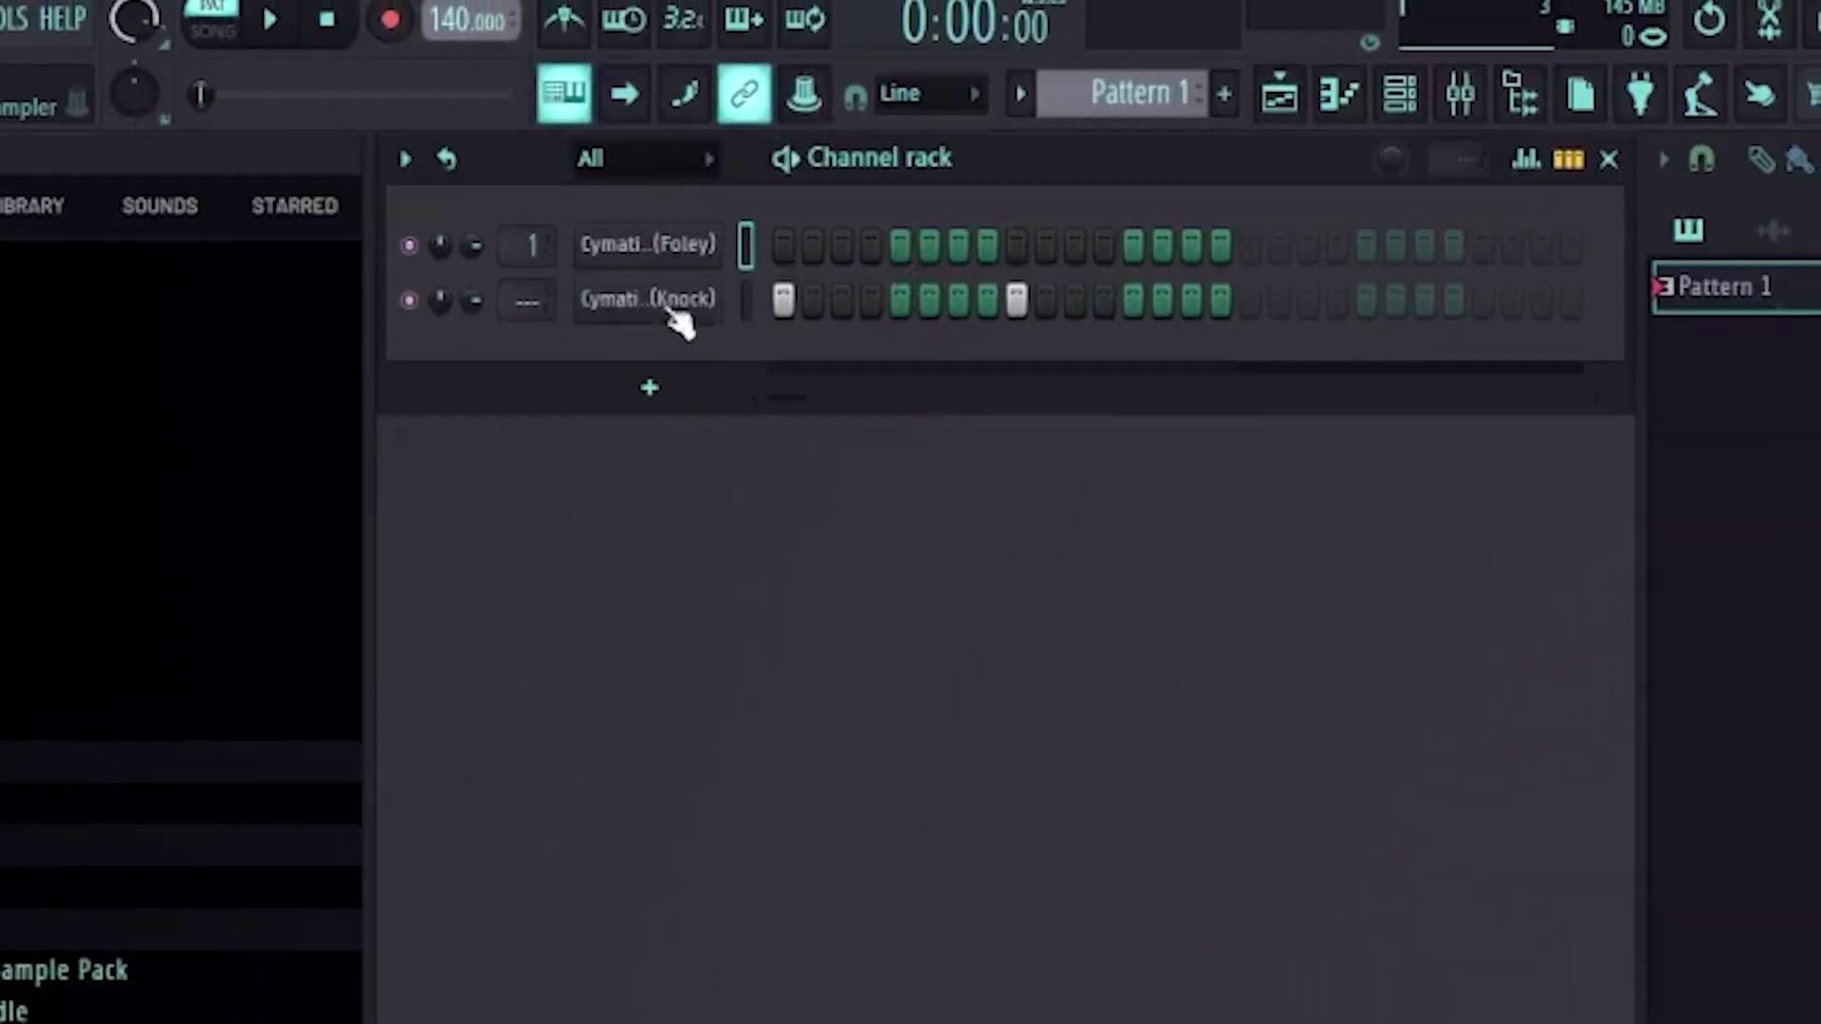
Place the Foley clap on steps 5 and 13, and play the pattern with the kick.
left_click(900, 249)
left_click(1133, 248)
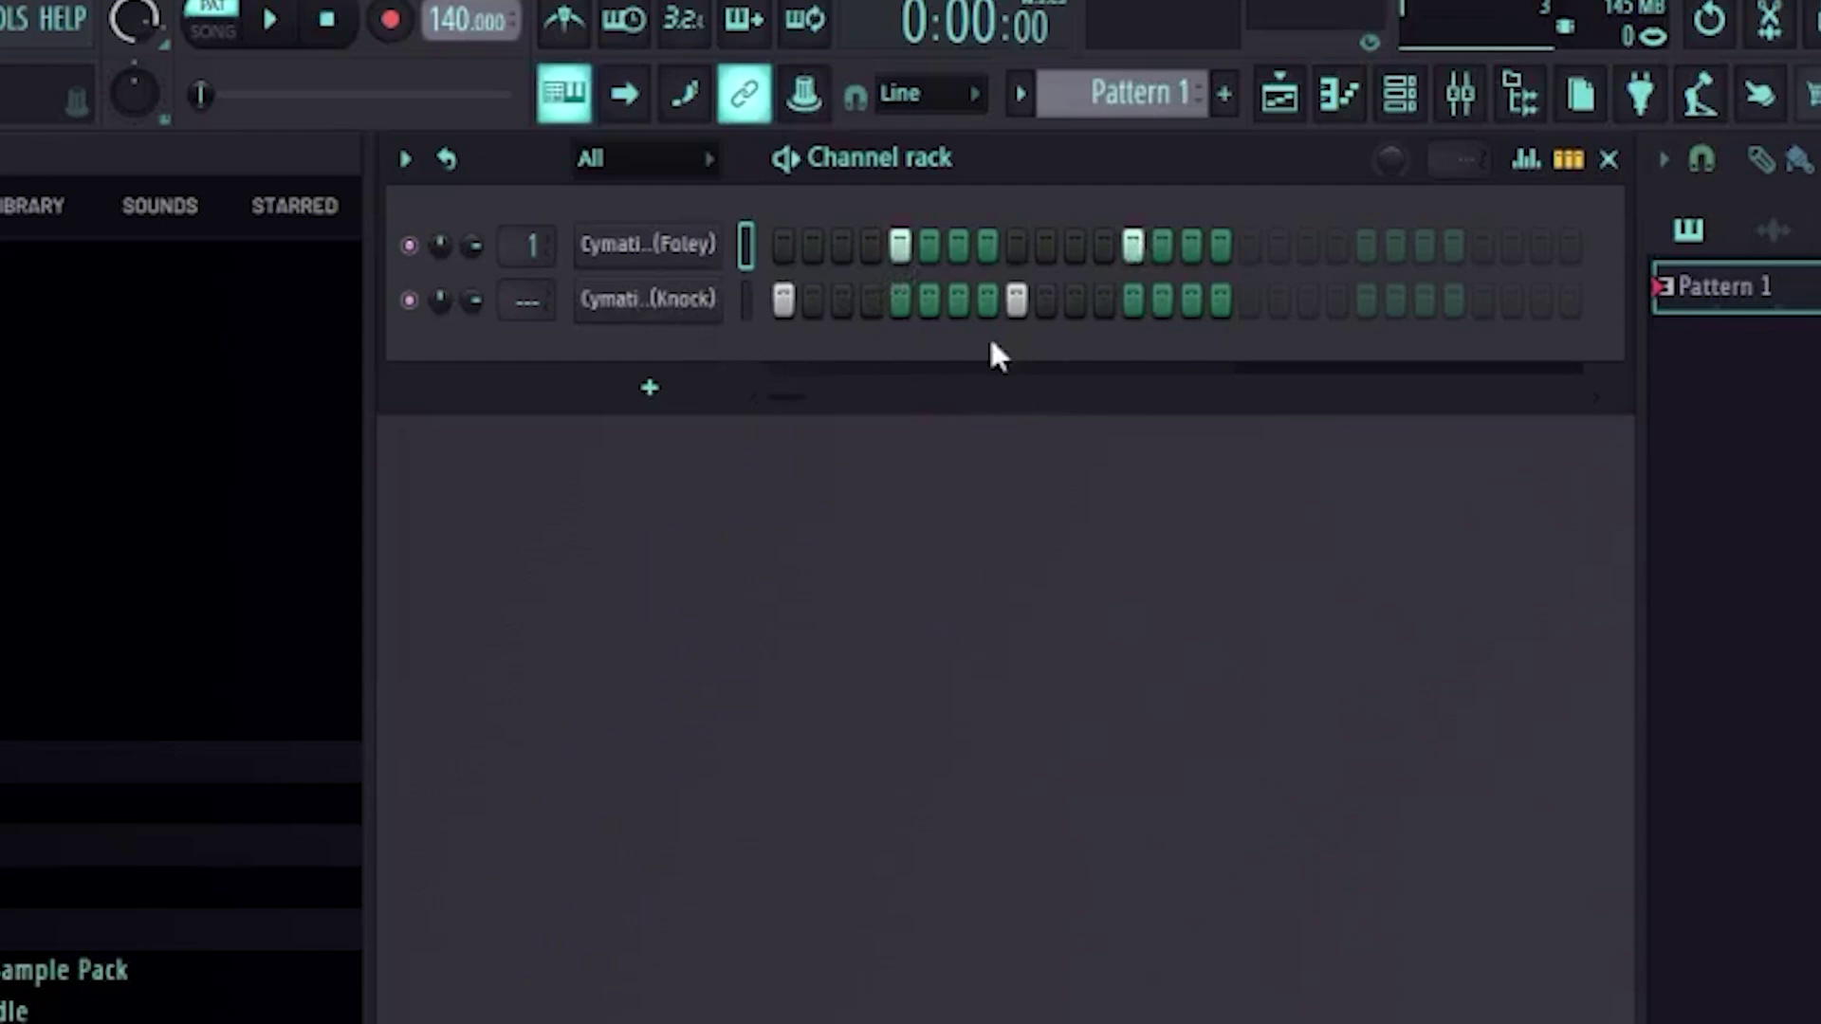
key("space")
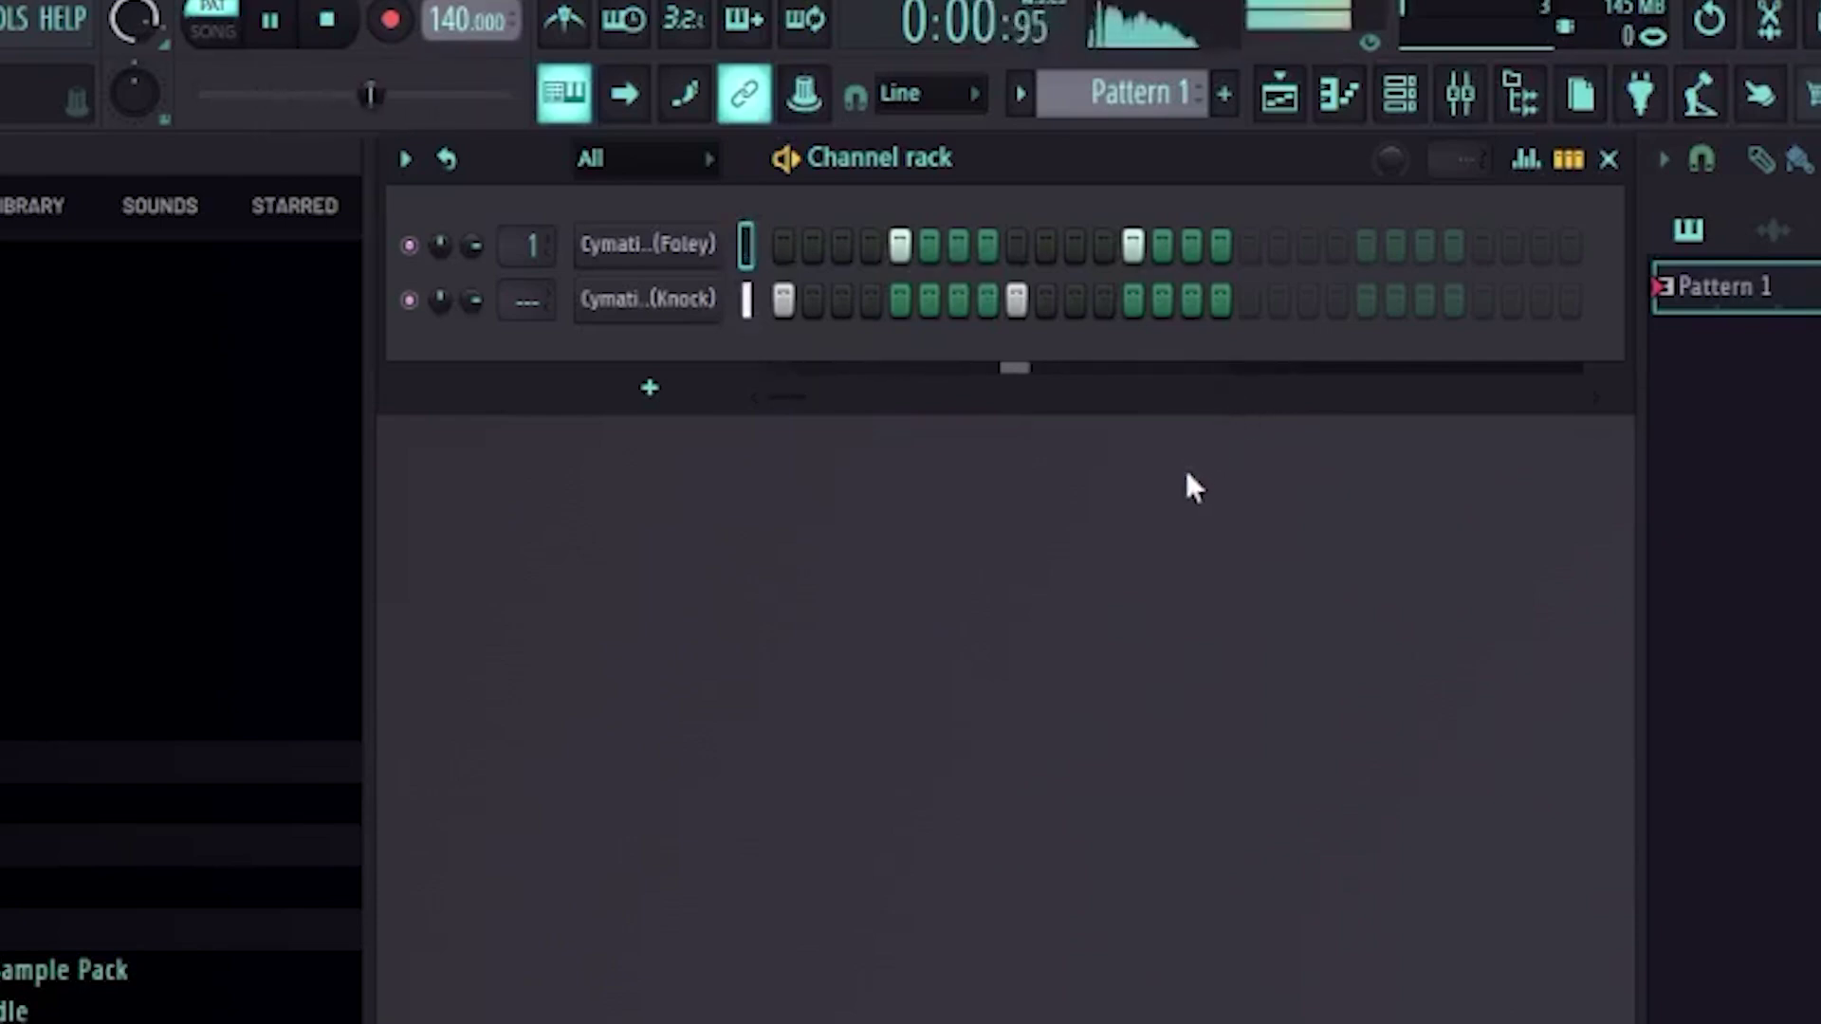
key("space")
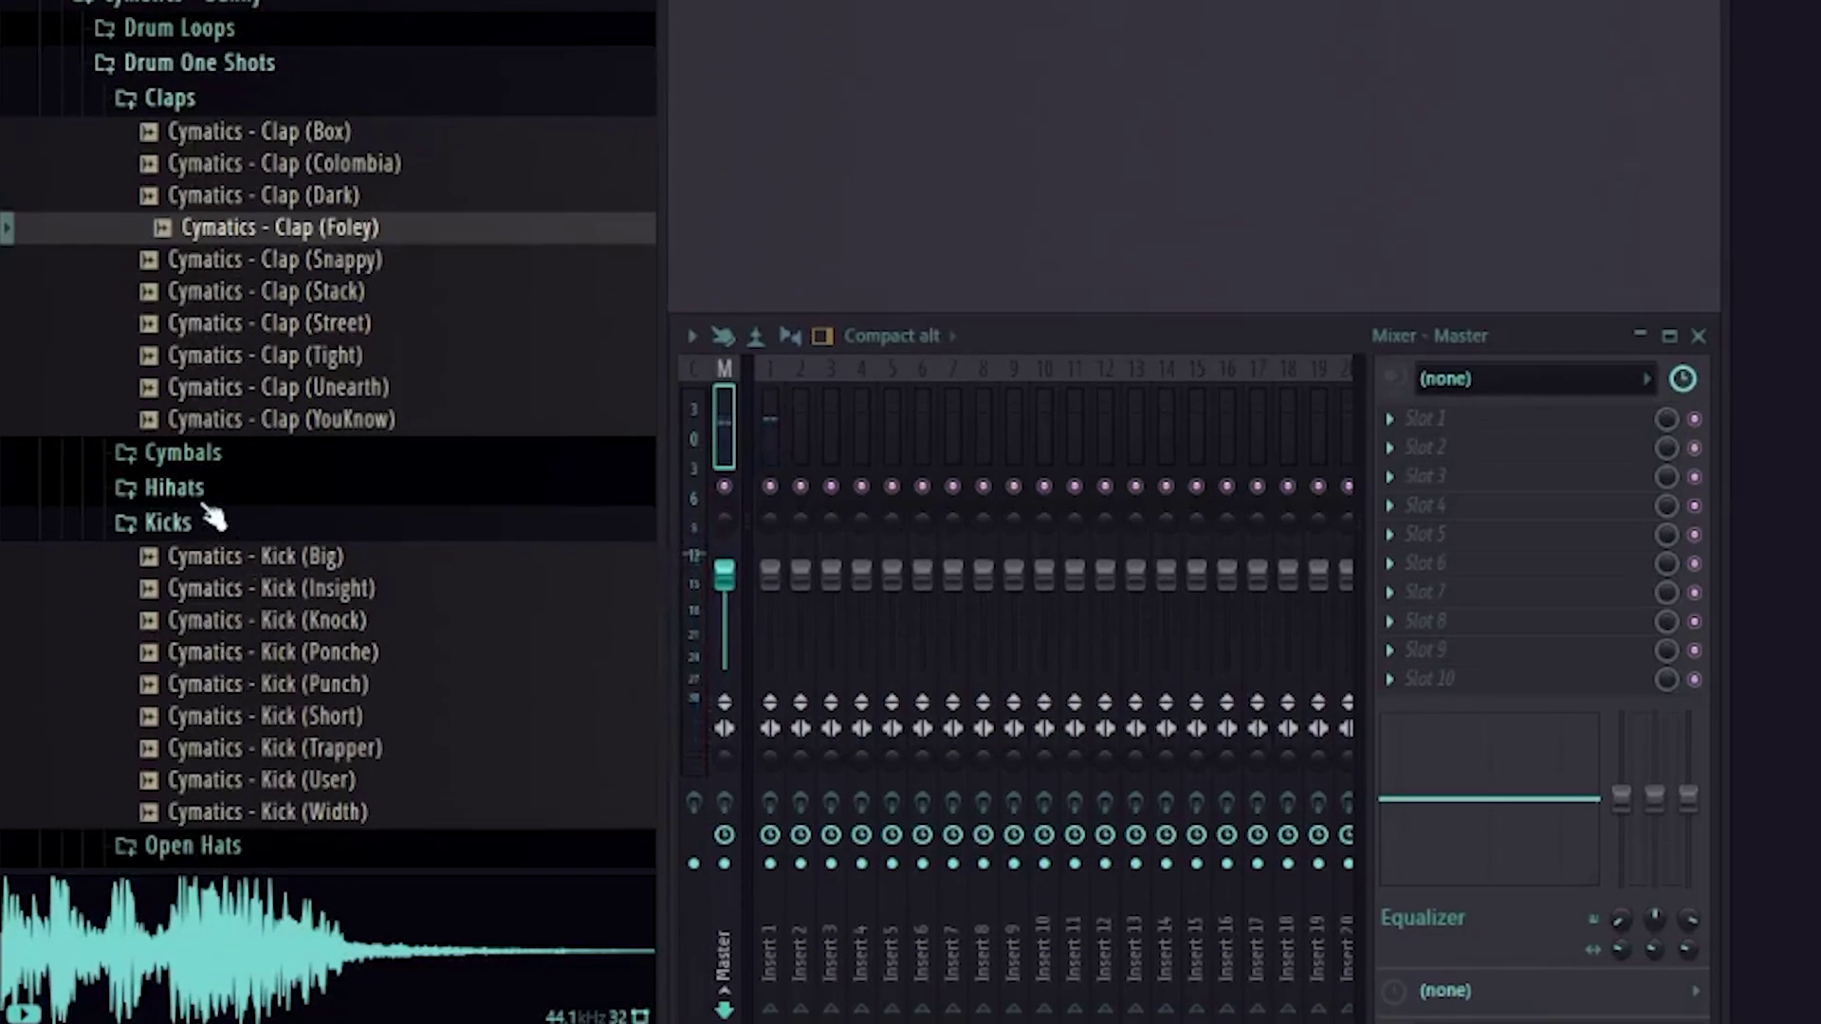
Audition the Cymatics - Bunny hihats and add Cymatics - Hihat (Benito) as a new channel below the Knock kick.
left_click(190, 489)
scroll(304, 407, "down", 3)
left_click(276, 325)
left_click_drag(284, 344, 317, 354)
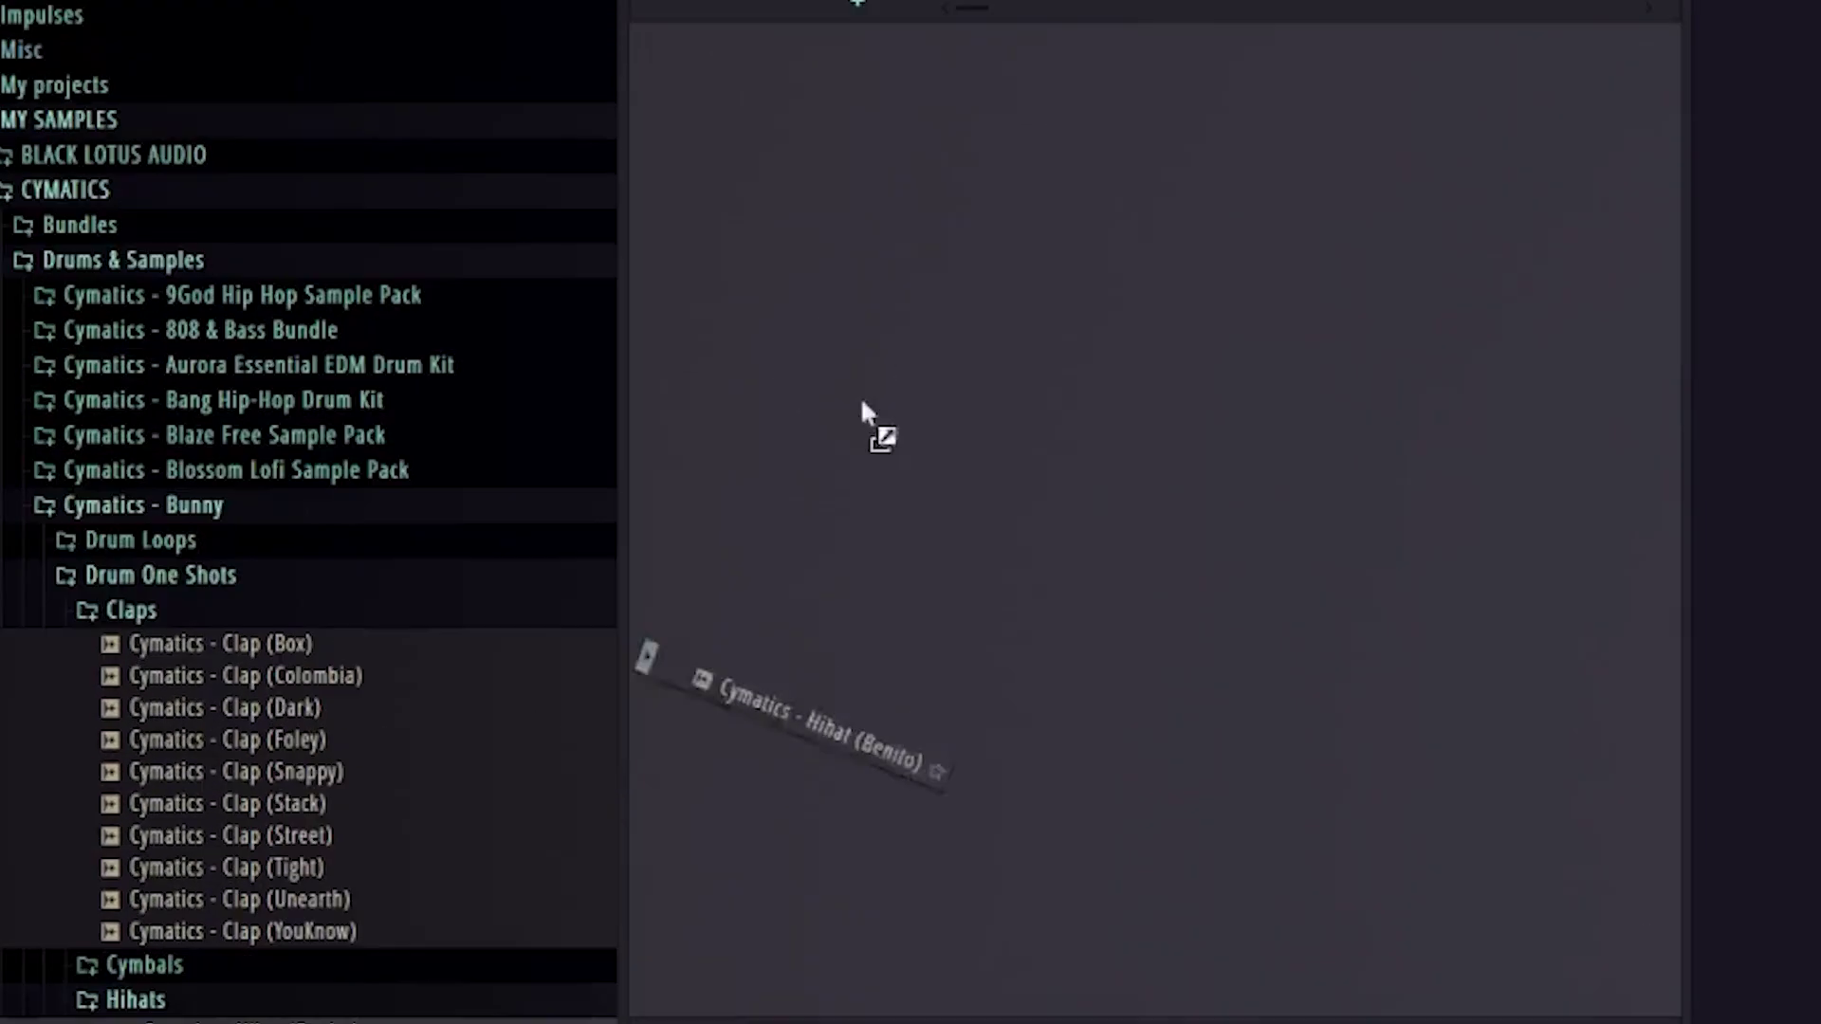
left_click_drag(861, 396, 866, 252)
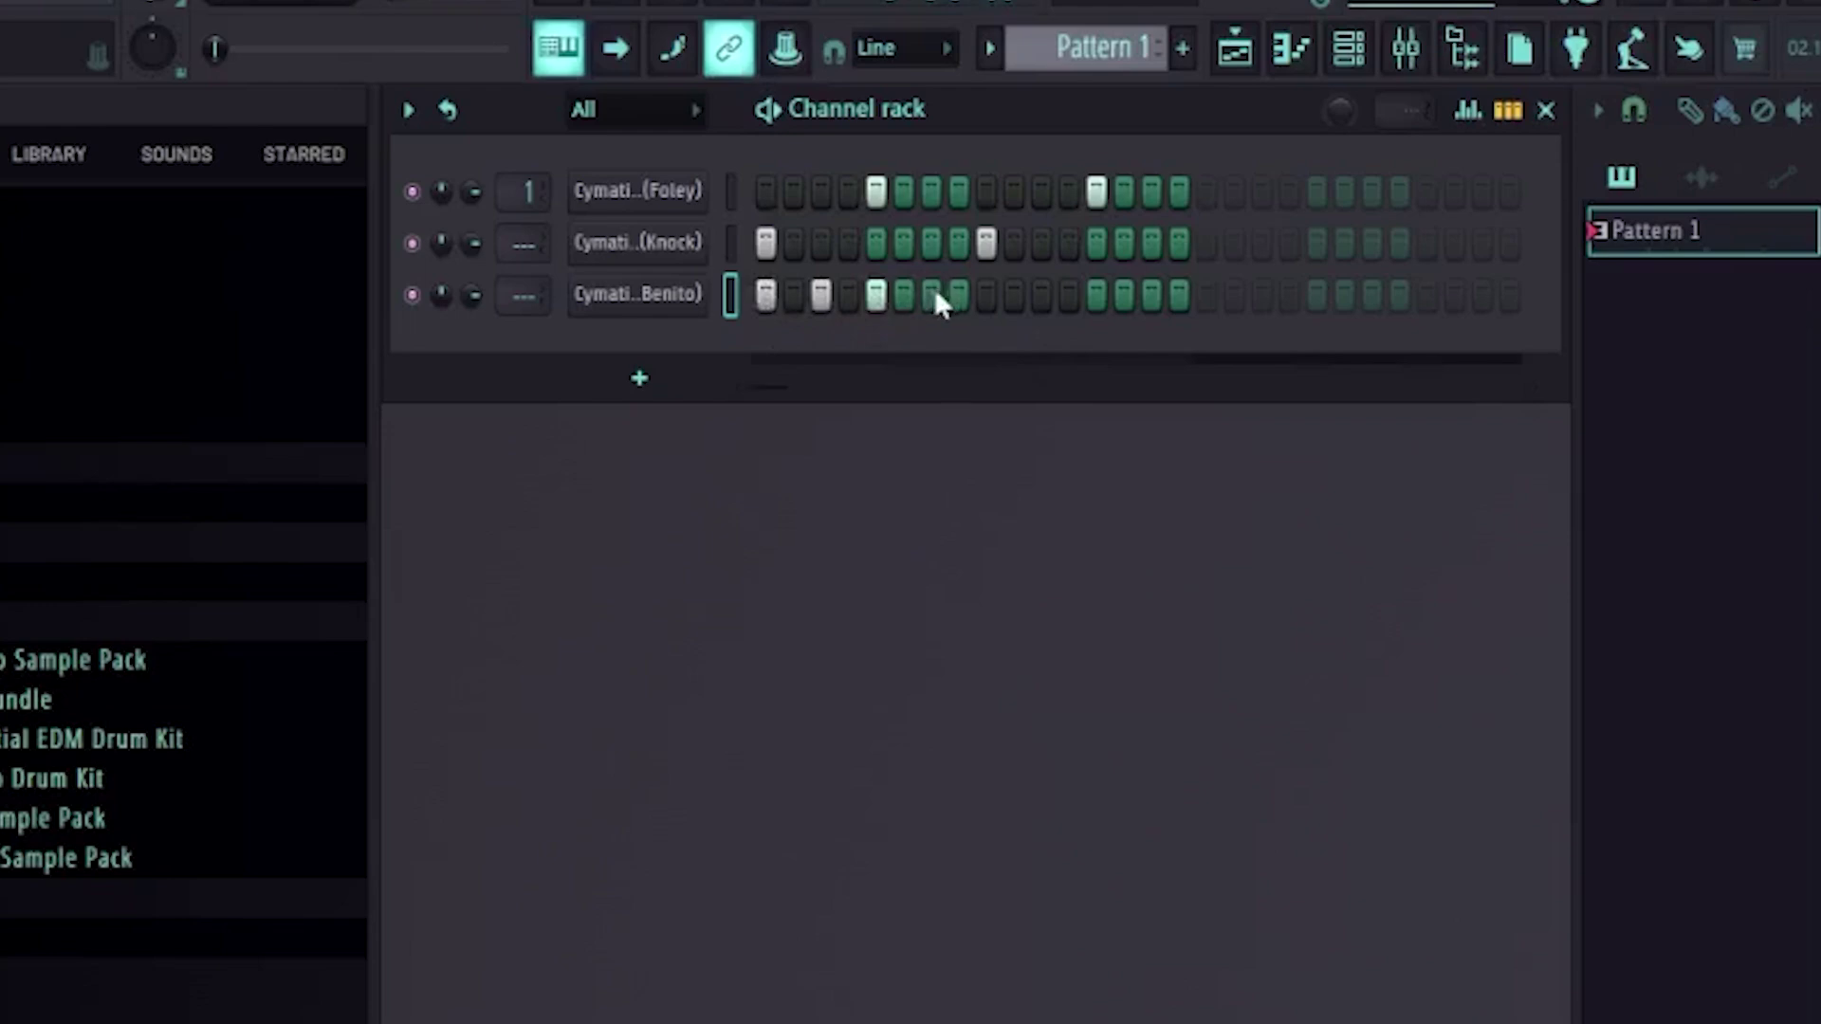
Fill every 2 steps of the Benito hihat channel, and play the full drum pattern.
right_click(638, 302)
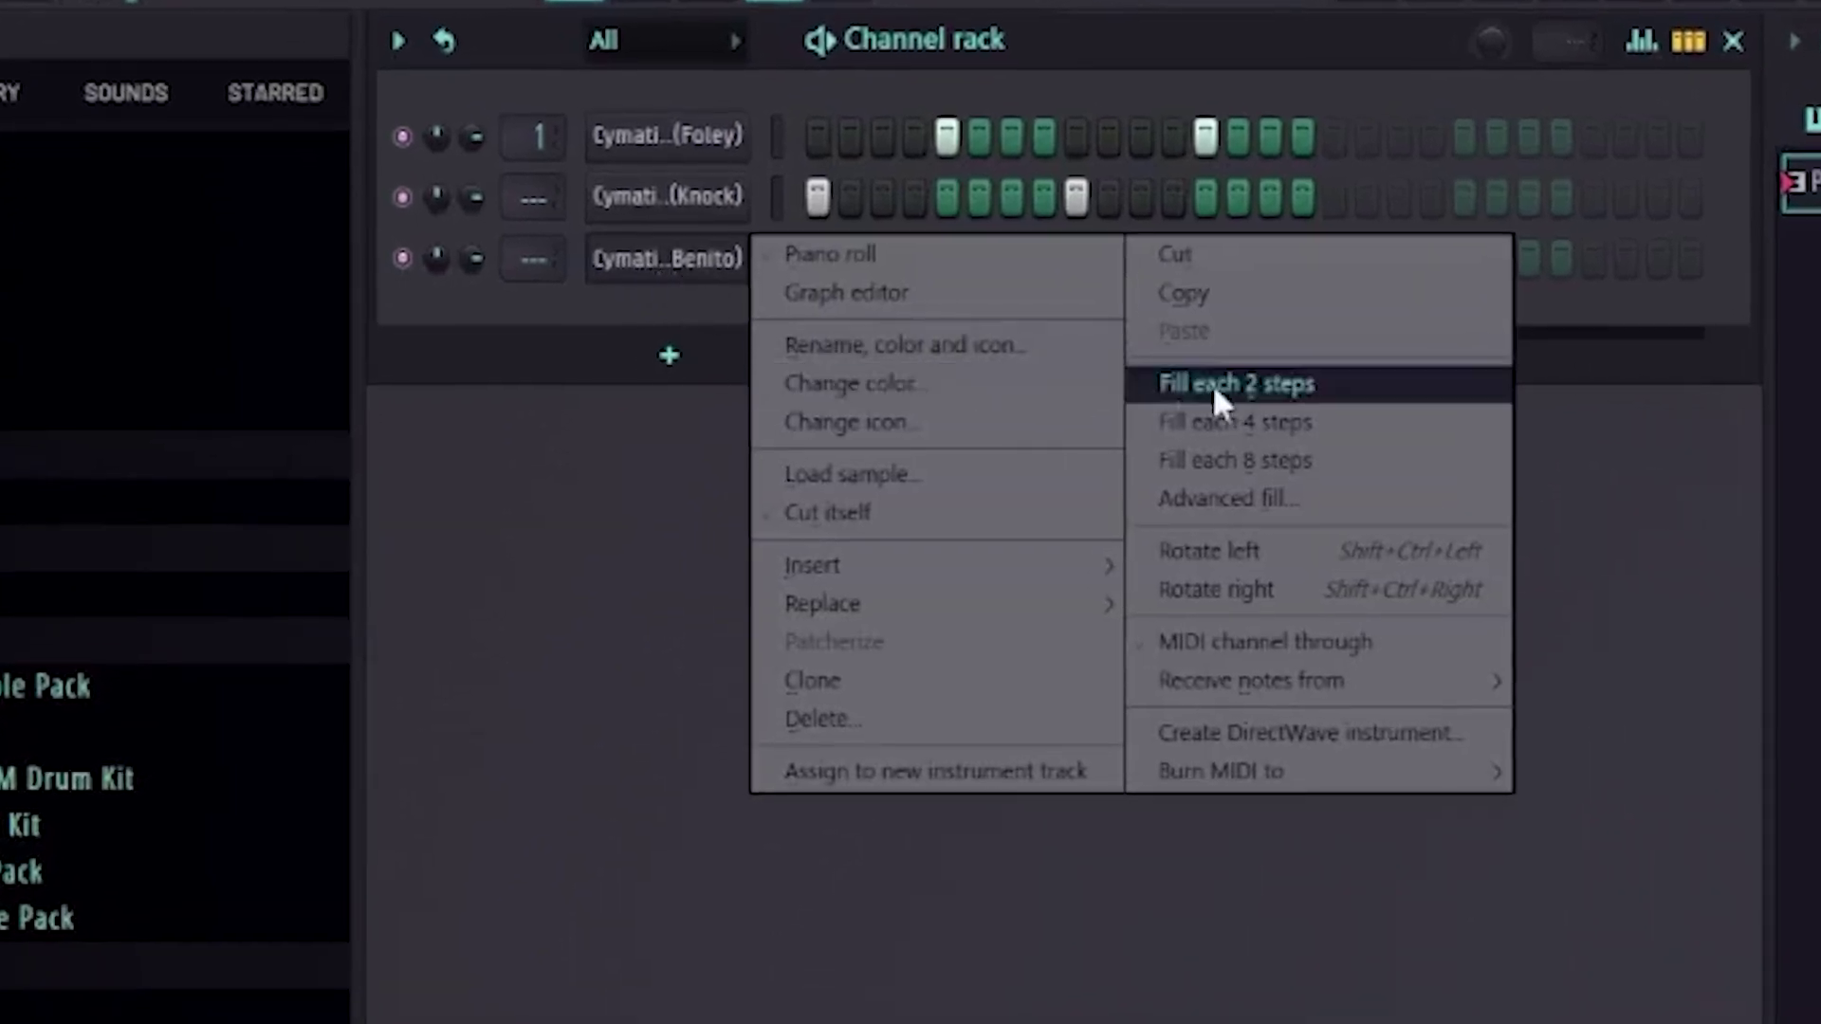
left_click(1288, 384)
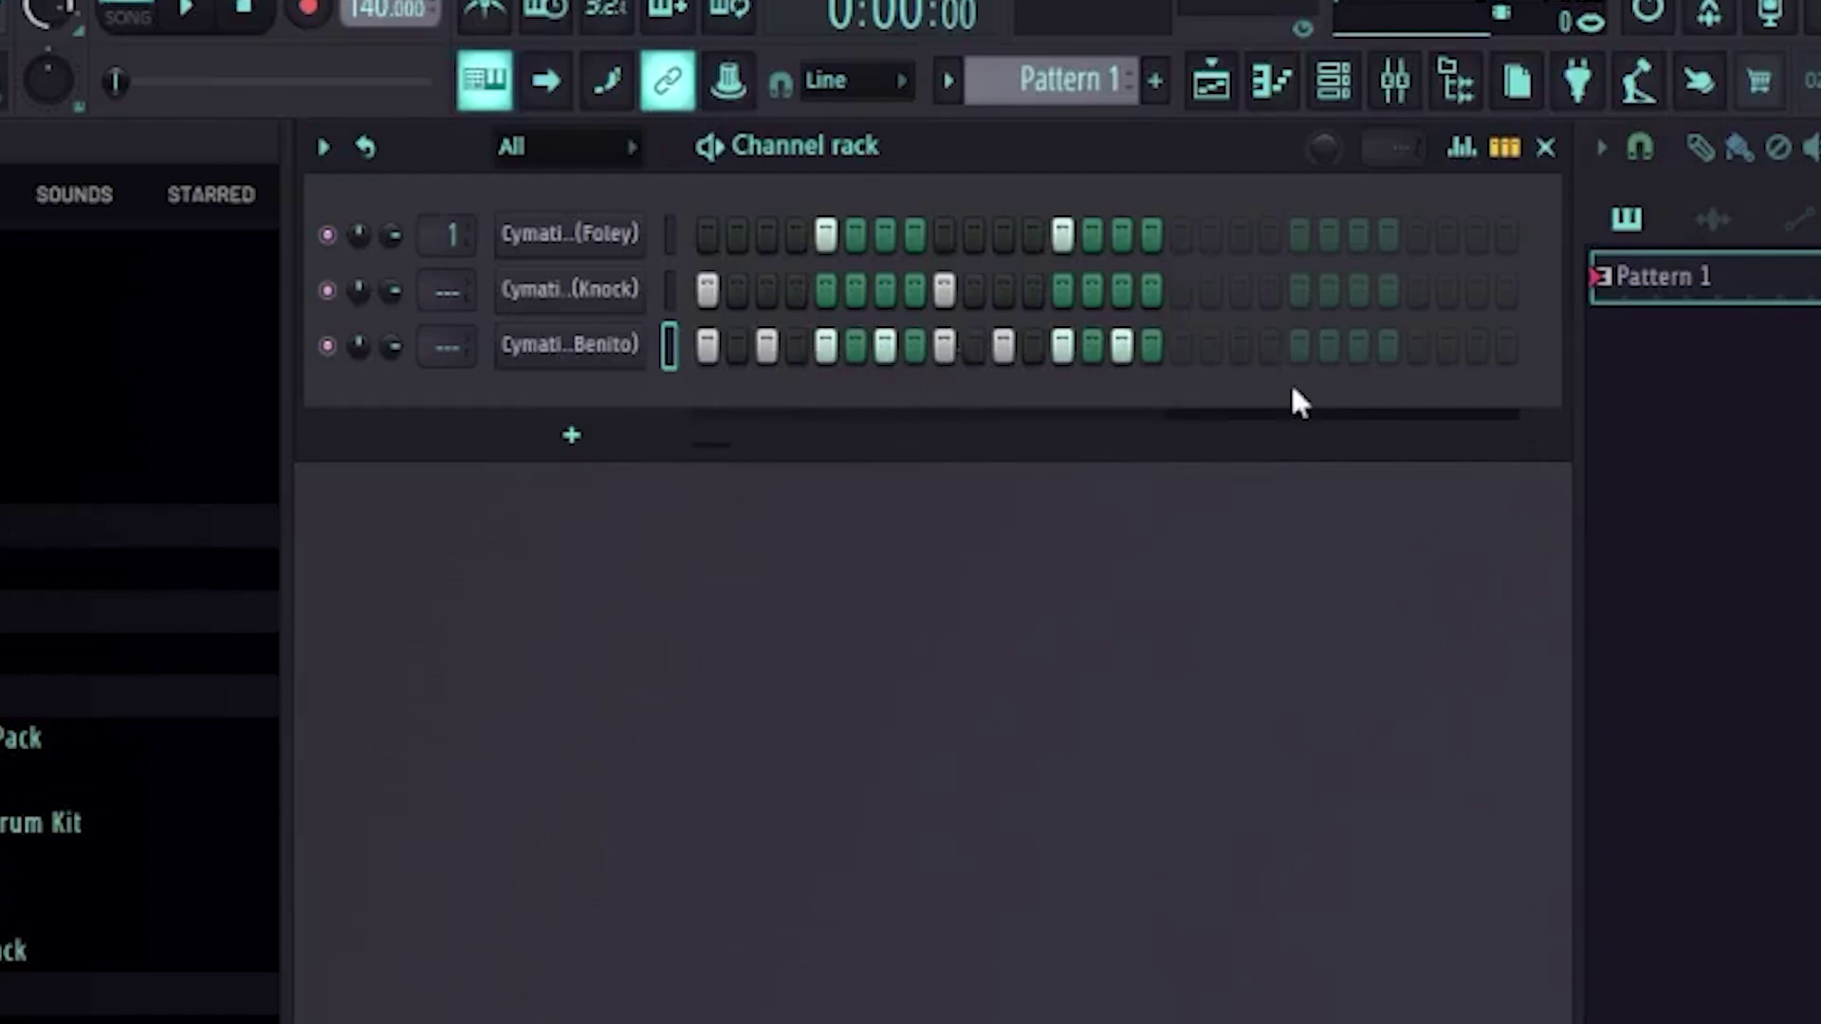
key("space")
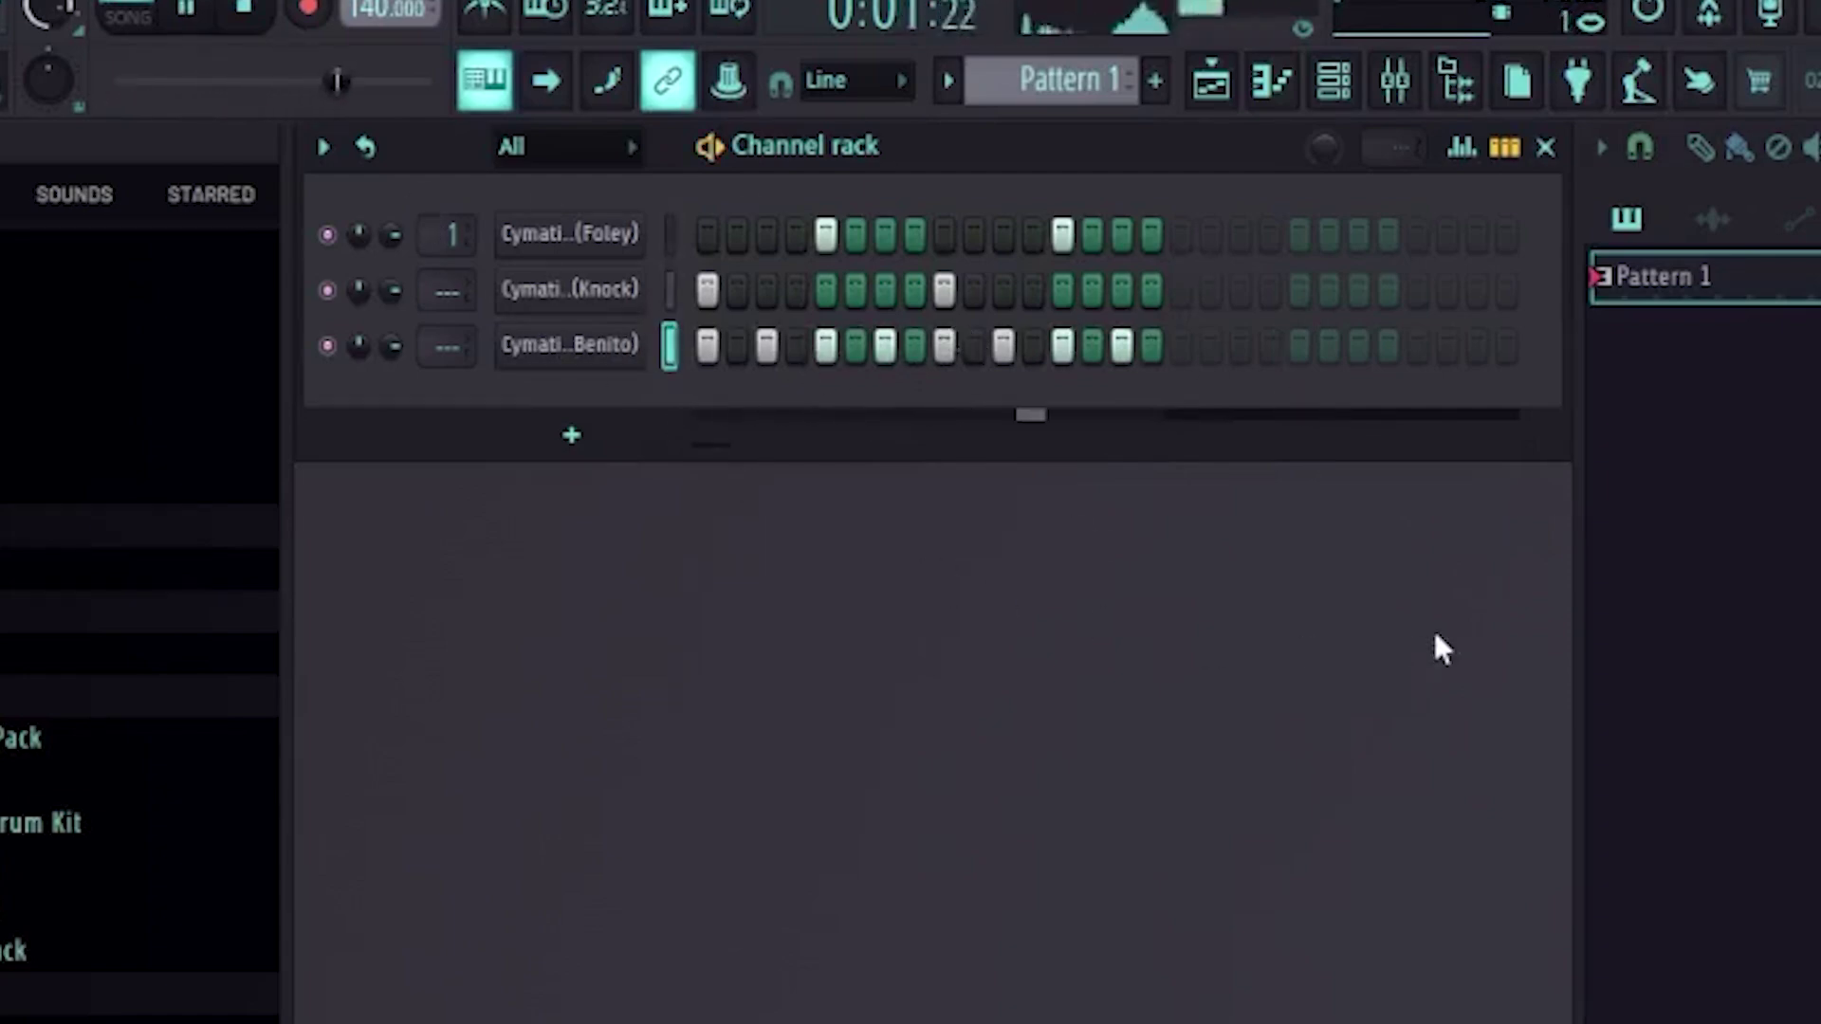
key("space")
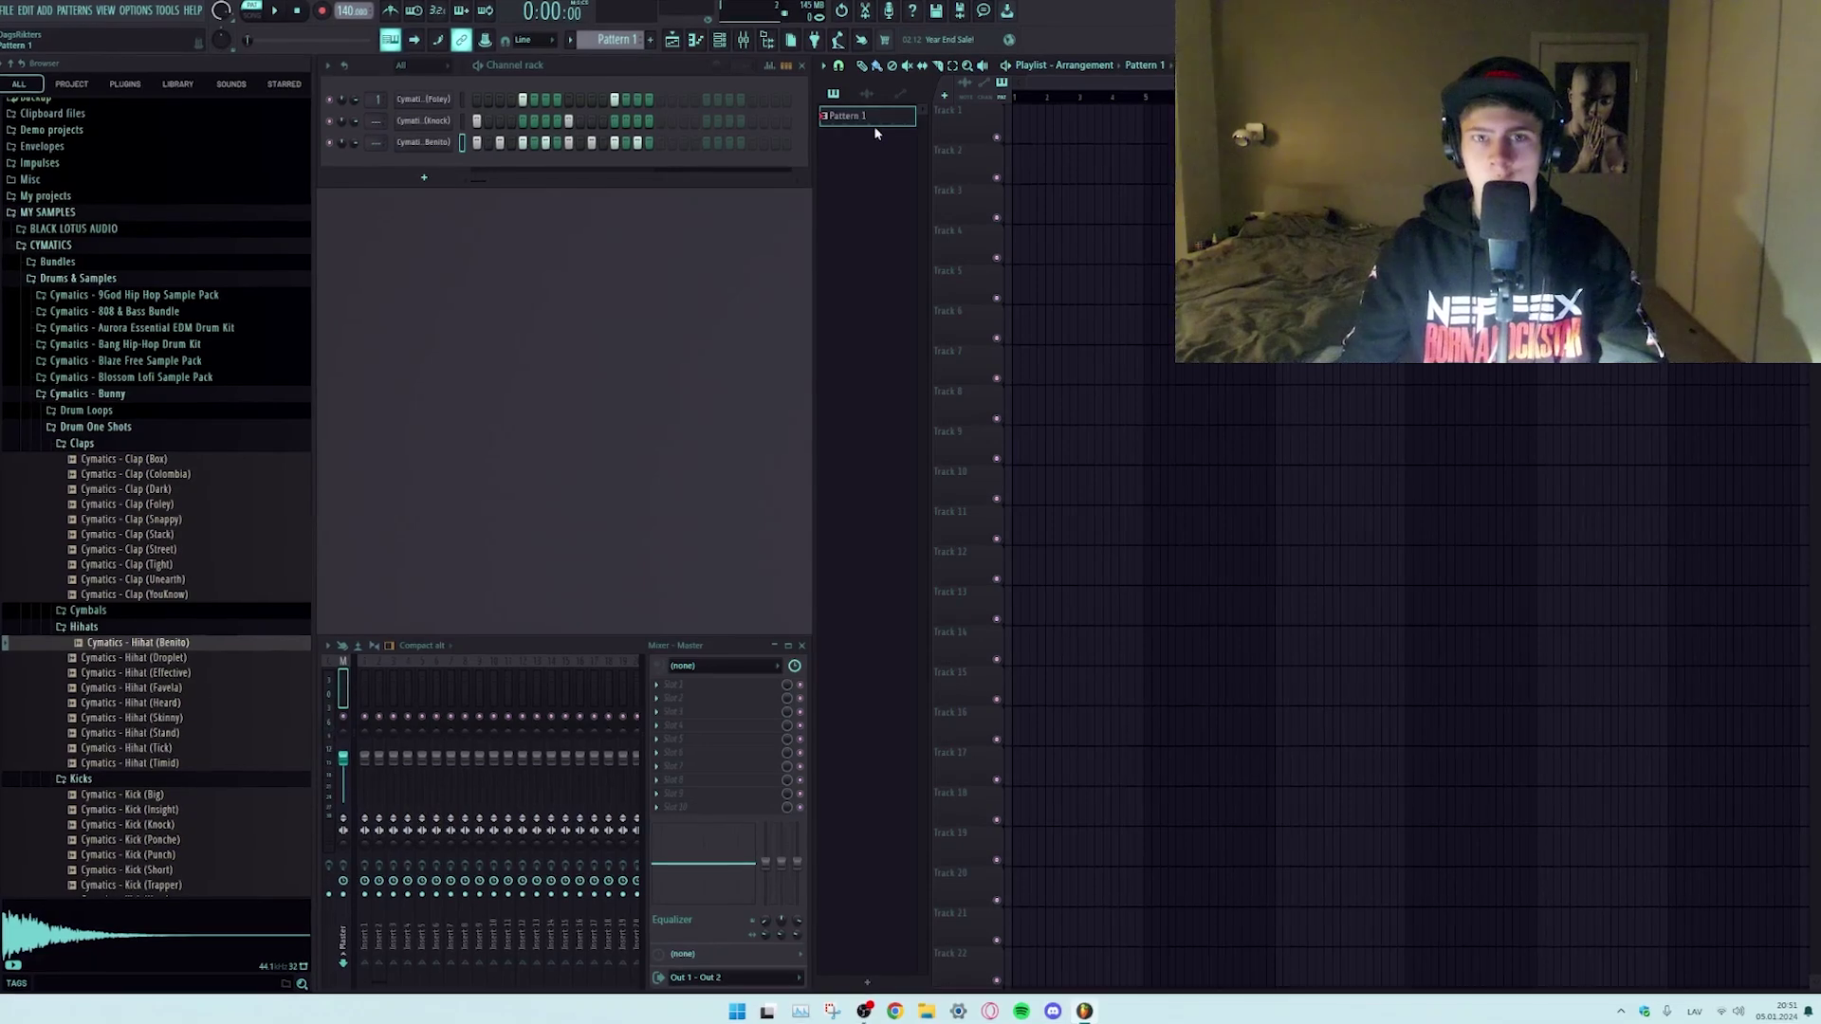
Place Pattern 1 at the start of Track 1 in the playlist and play it in song mode.
left_click_drag(849, 118, 1045, 133)
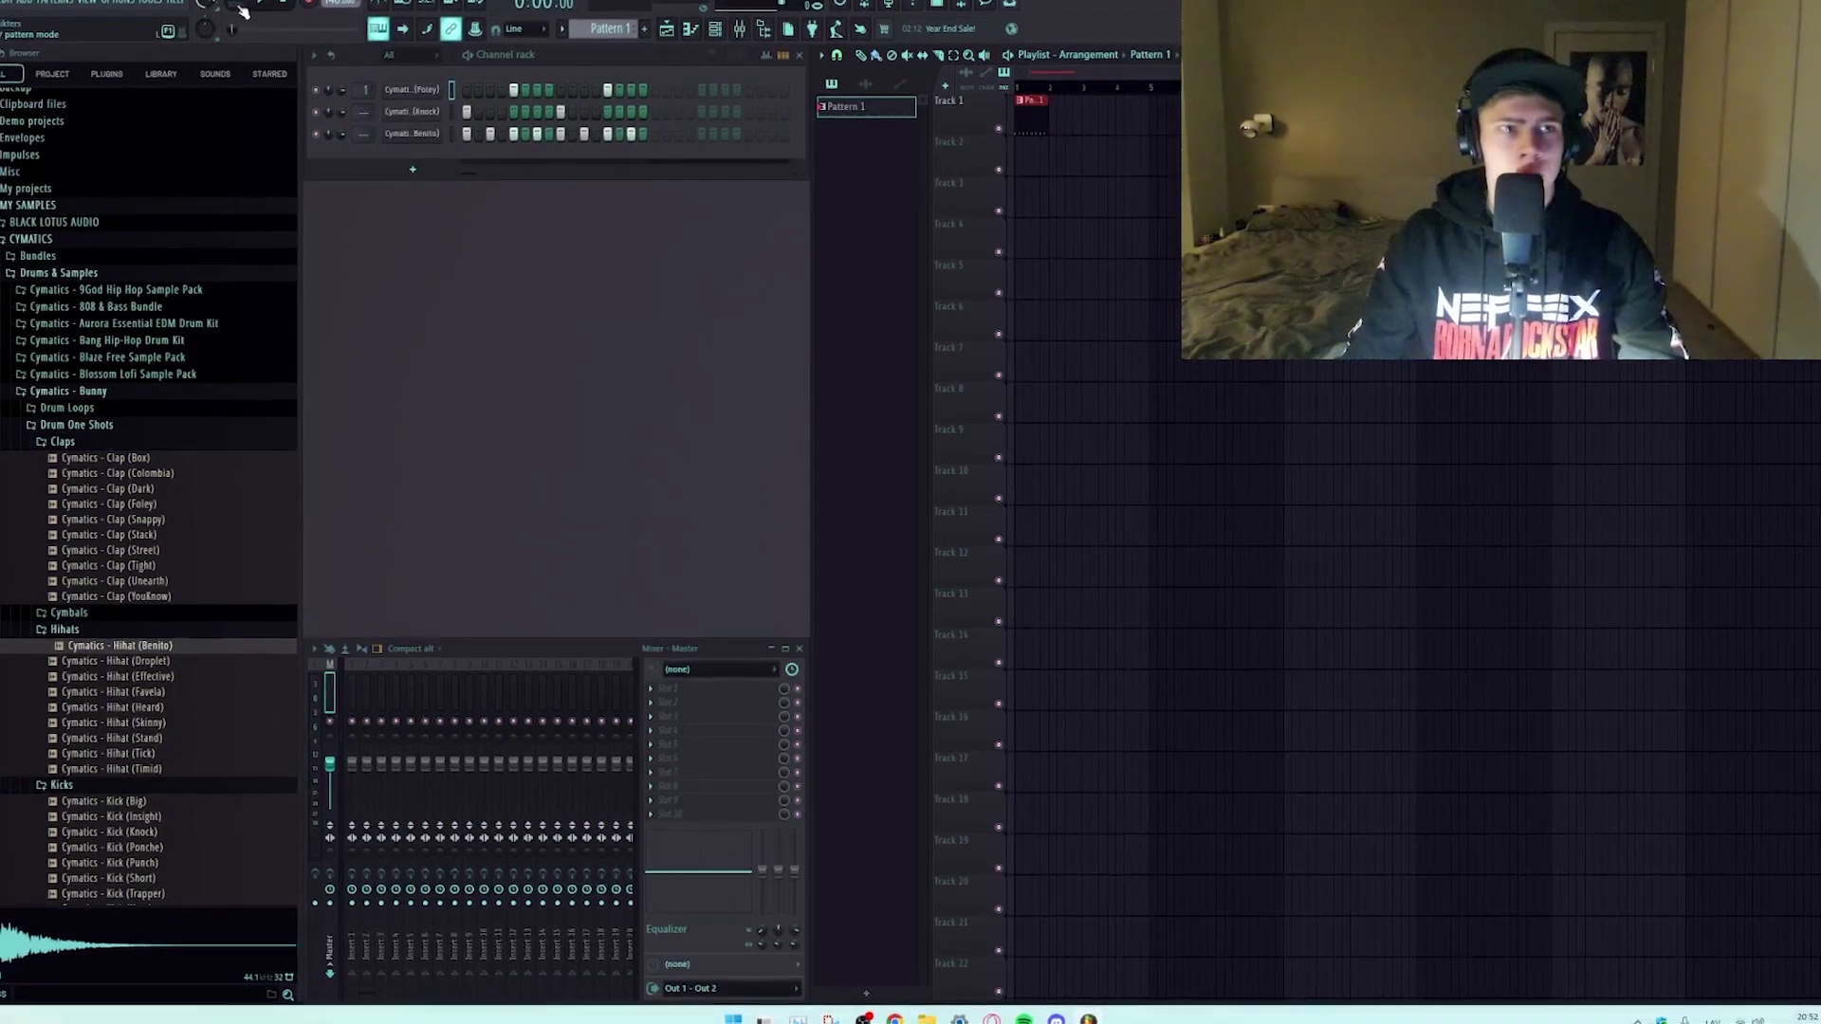
key("space")
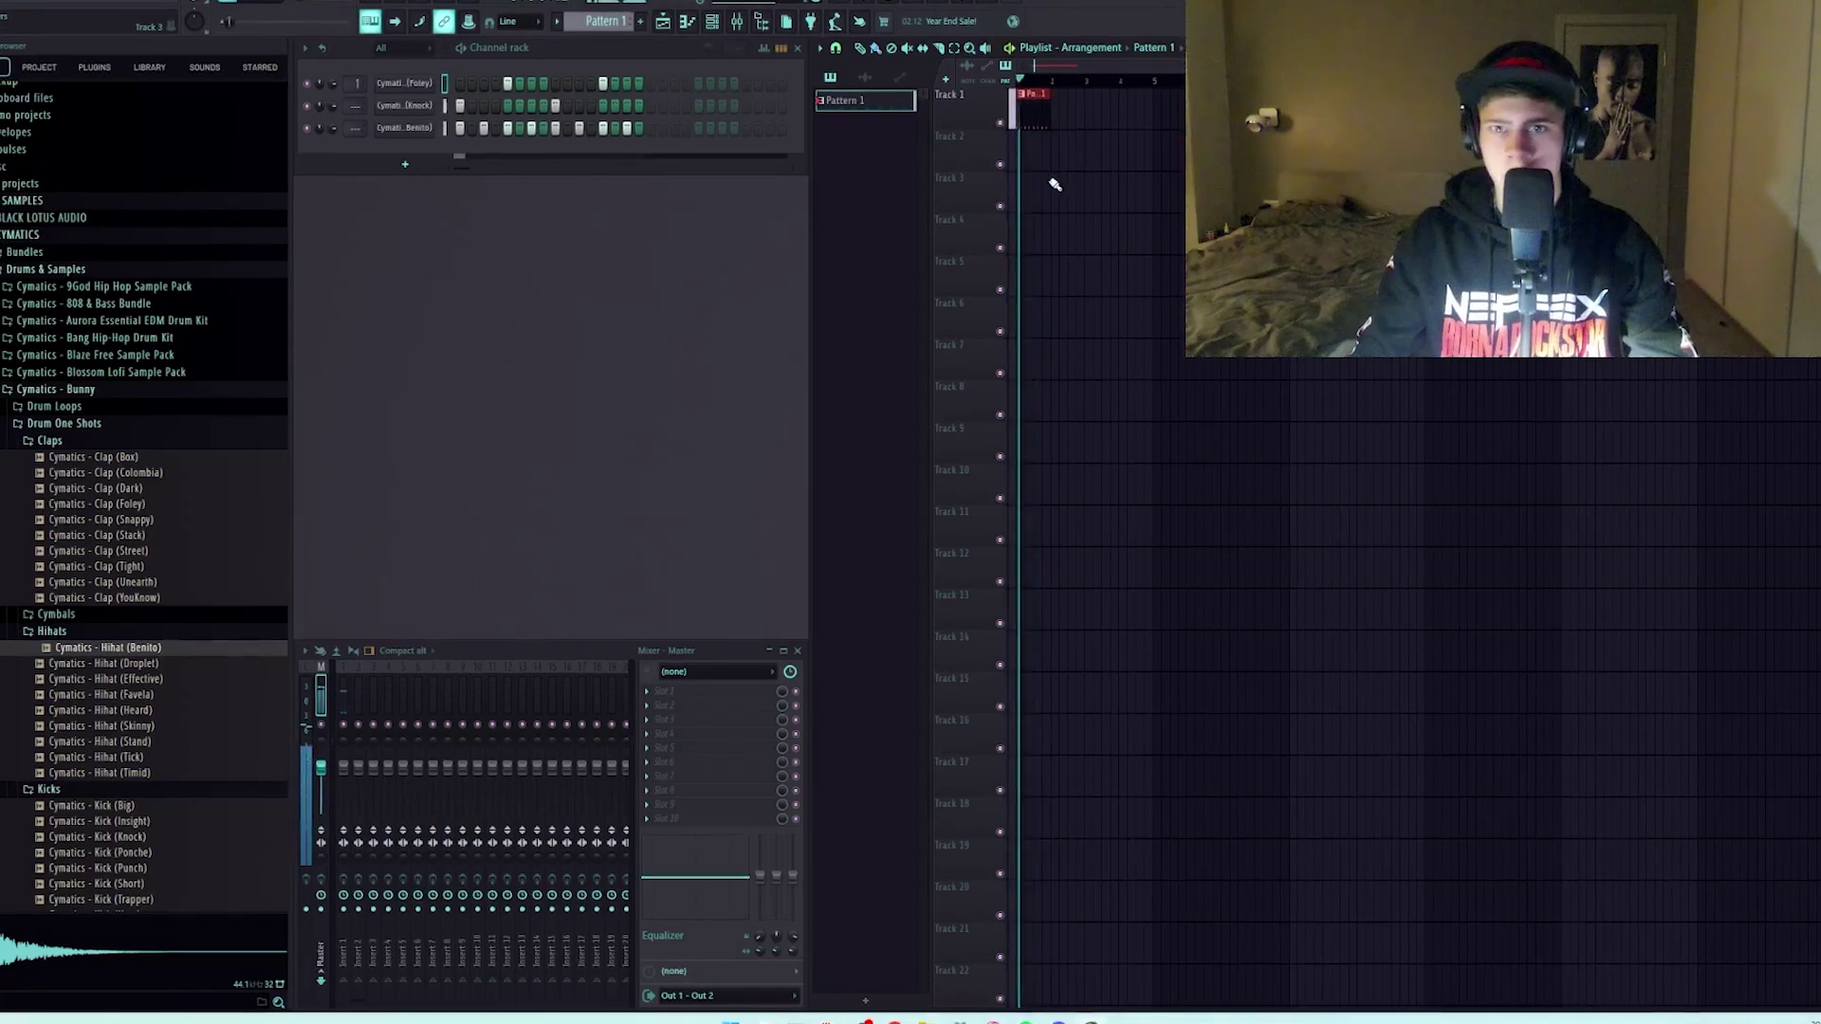
key("space")
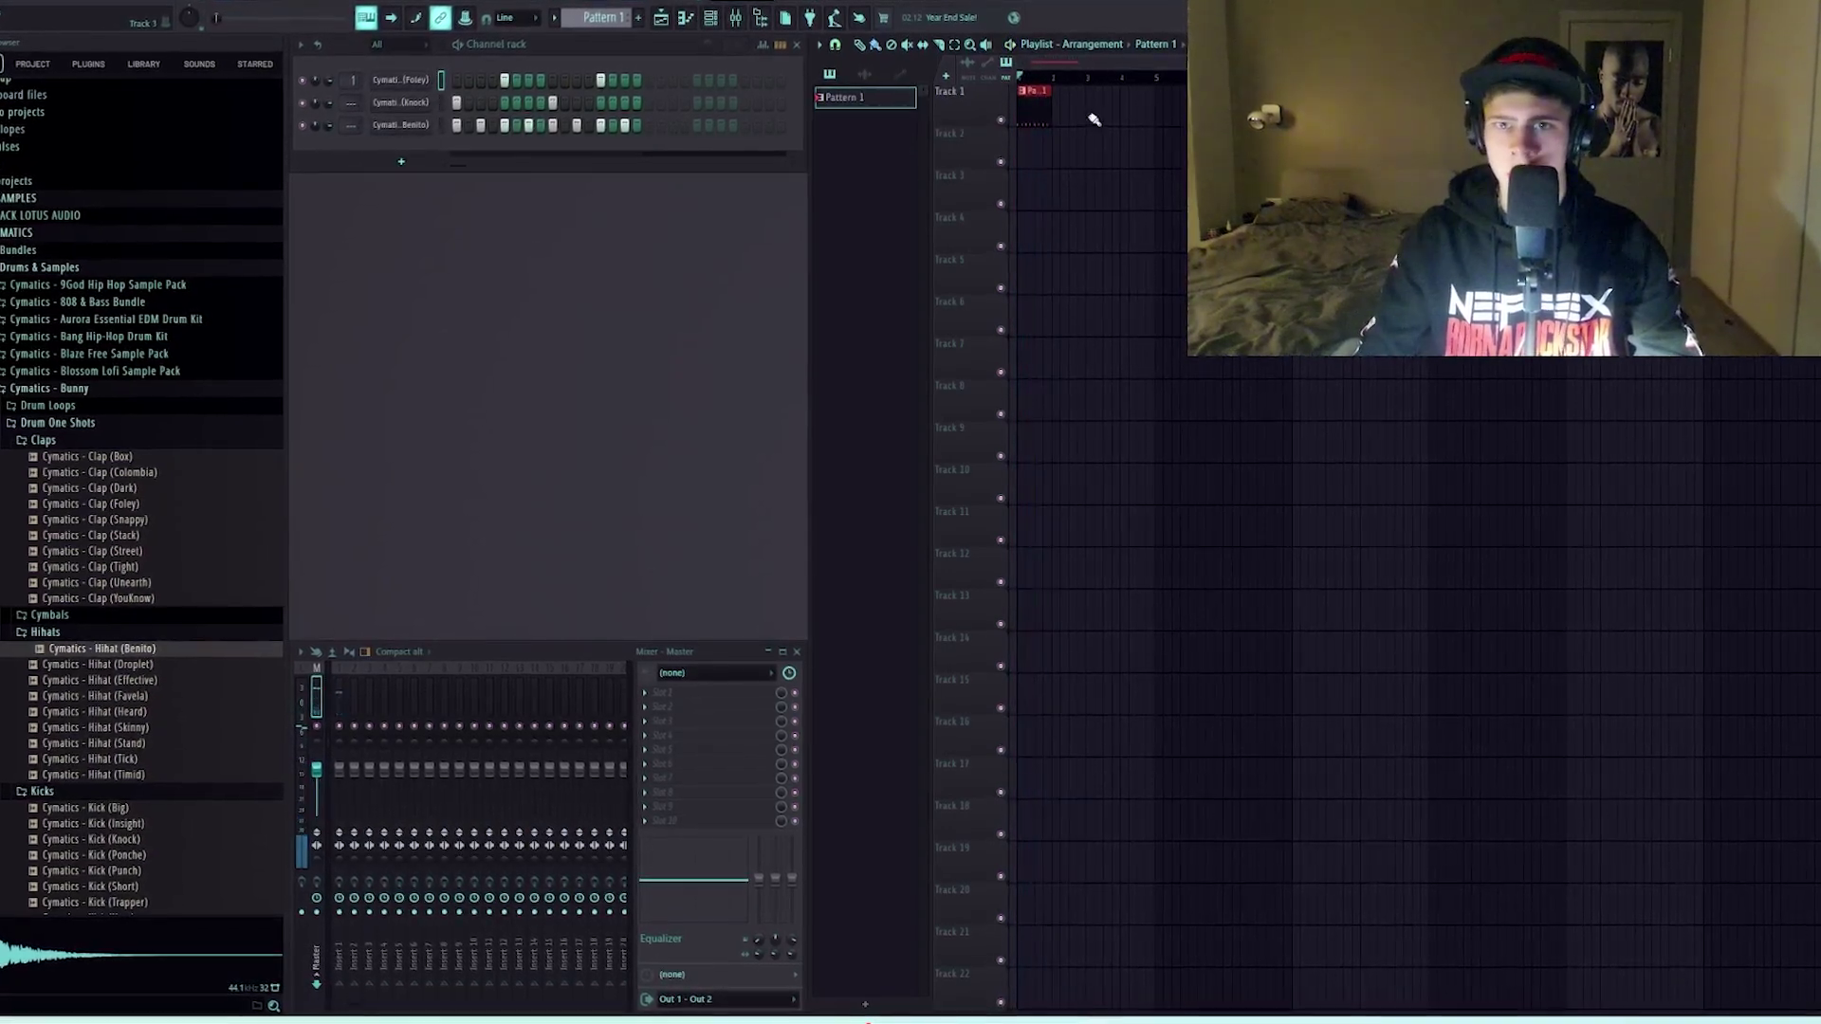
Place a second Pattern 1 clip directly after the first on Track 1, and play the arrangement.
scroll(1069, 131, "up", 3)
left_click(1106, 117)
mouse_move(1125, 111)
left_mouse_down()
mouse_move(1102, 110)
mouse_move(1138, 113)
left_mouse_up()
key("space")
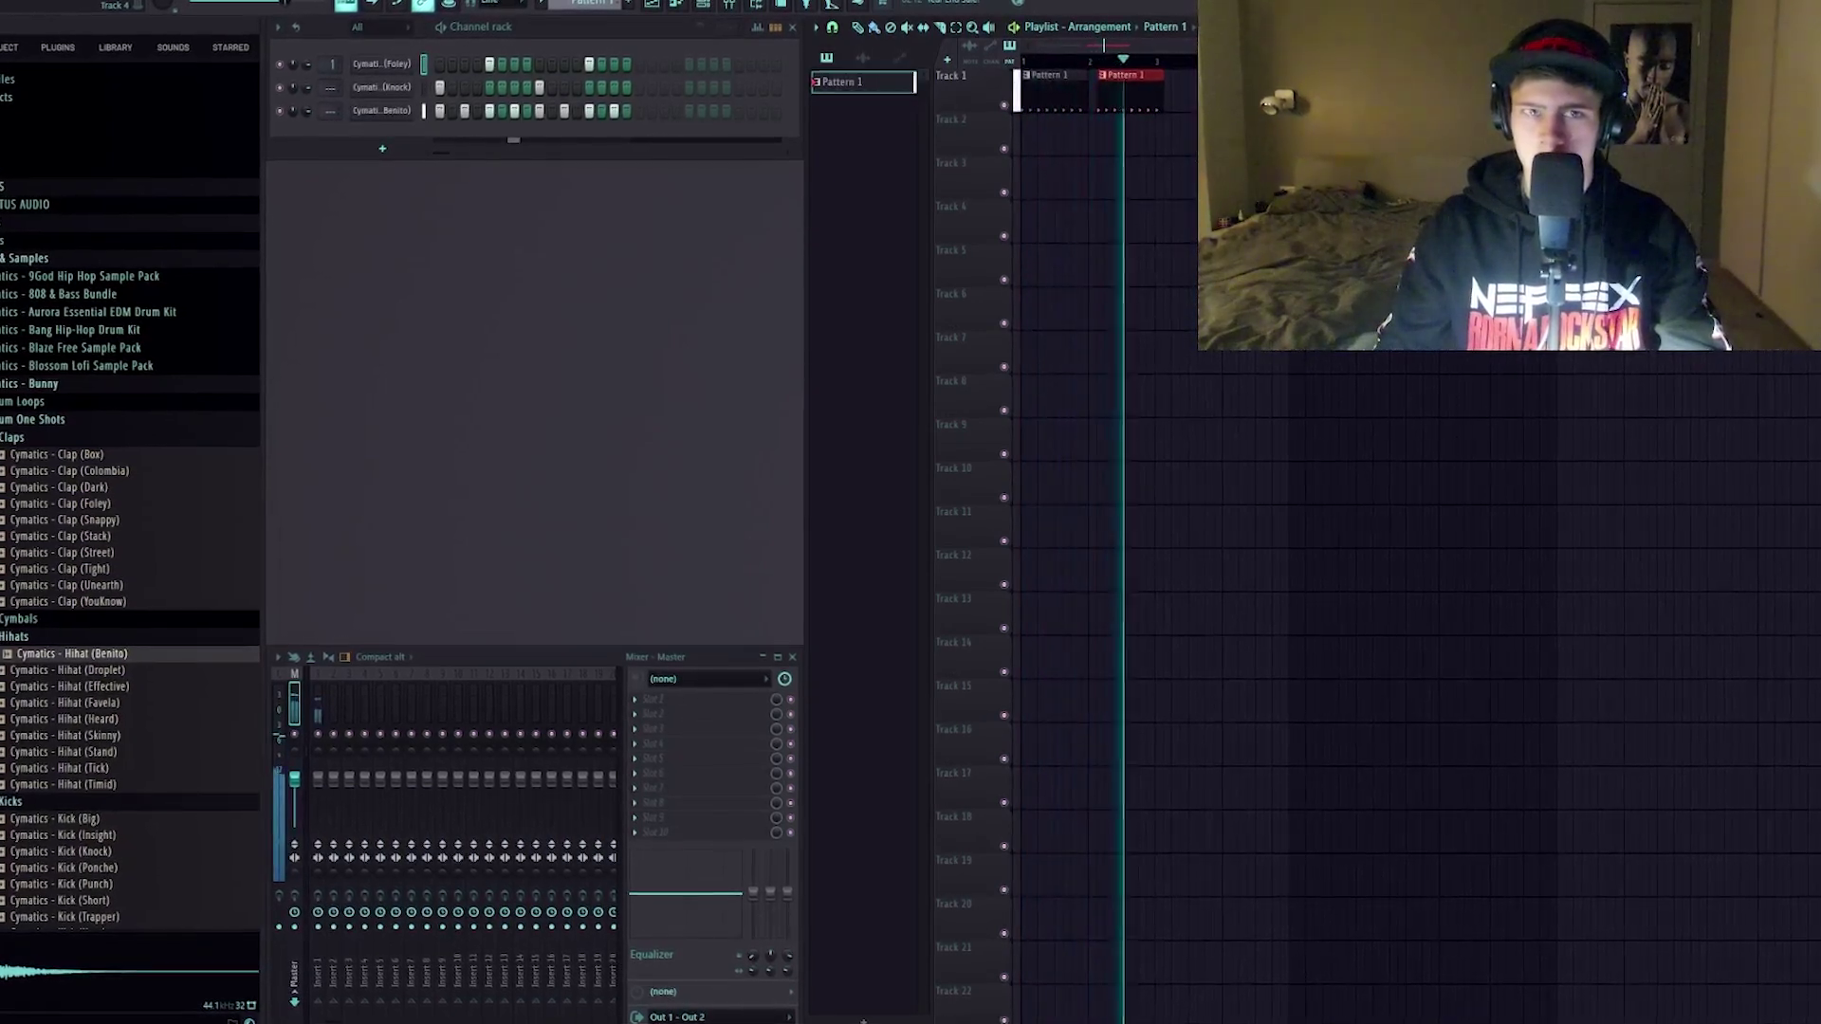
key("space")
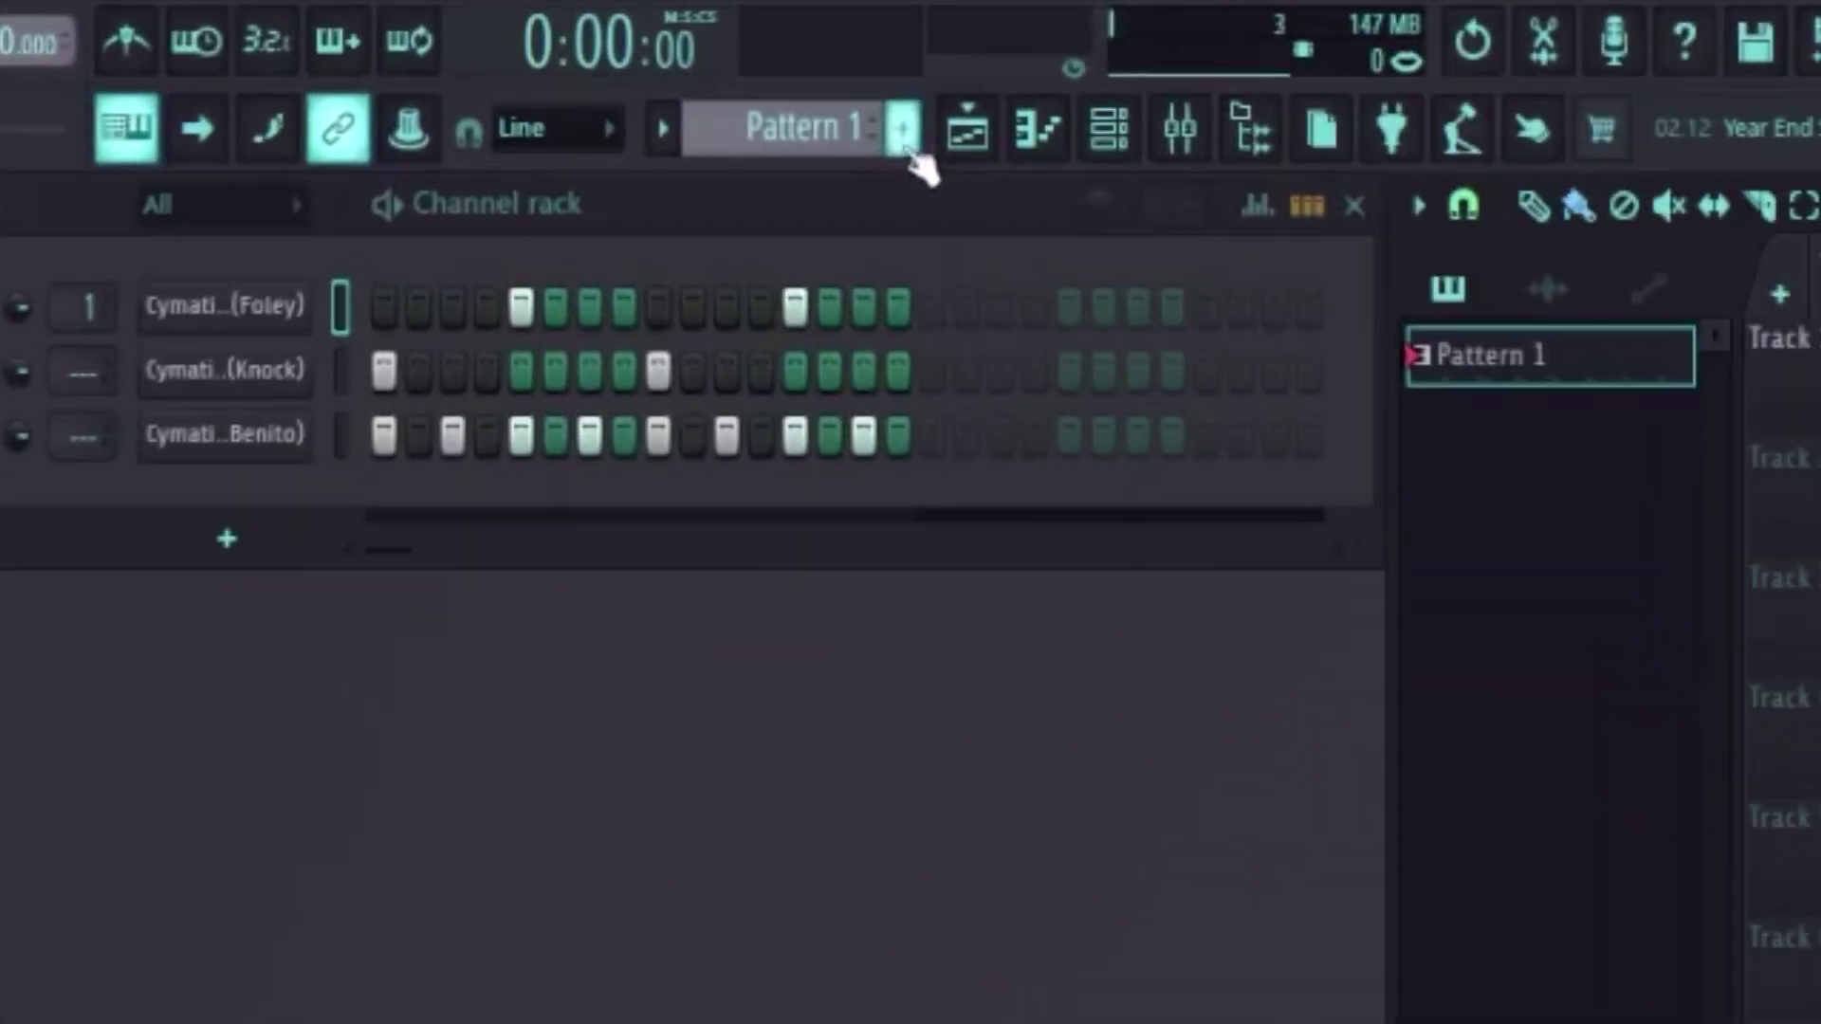
Create a new pattern, Pattern 2, keeping the default name.
left_click(652, 44)
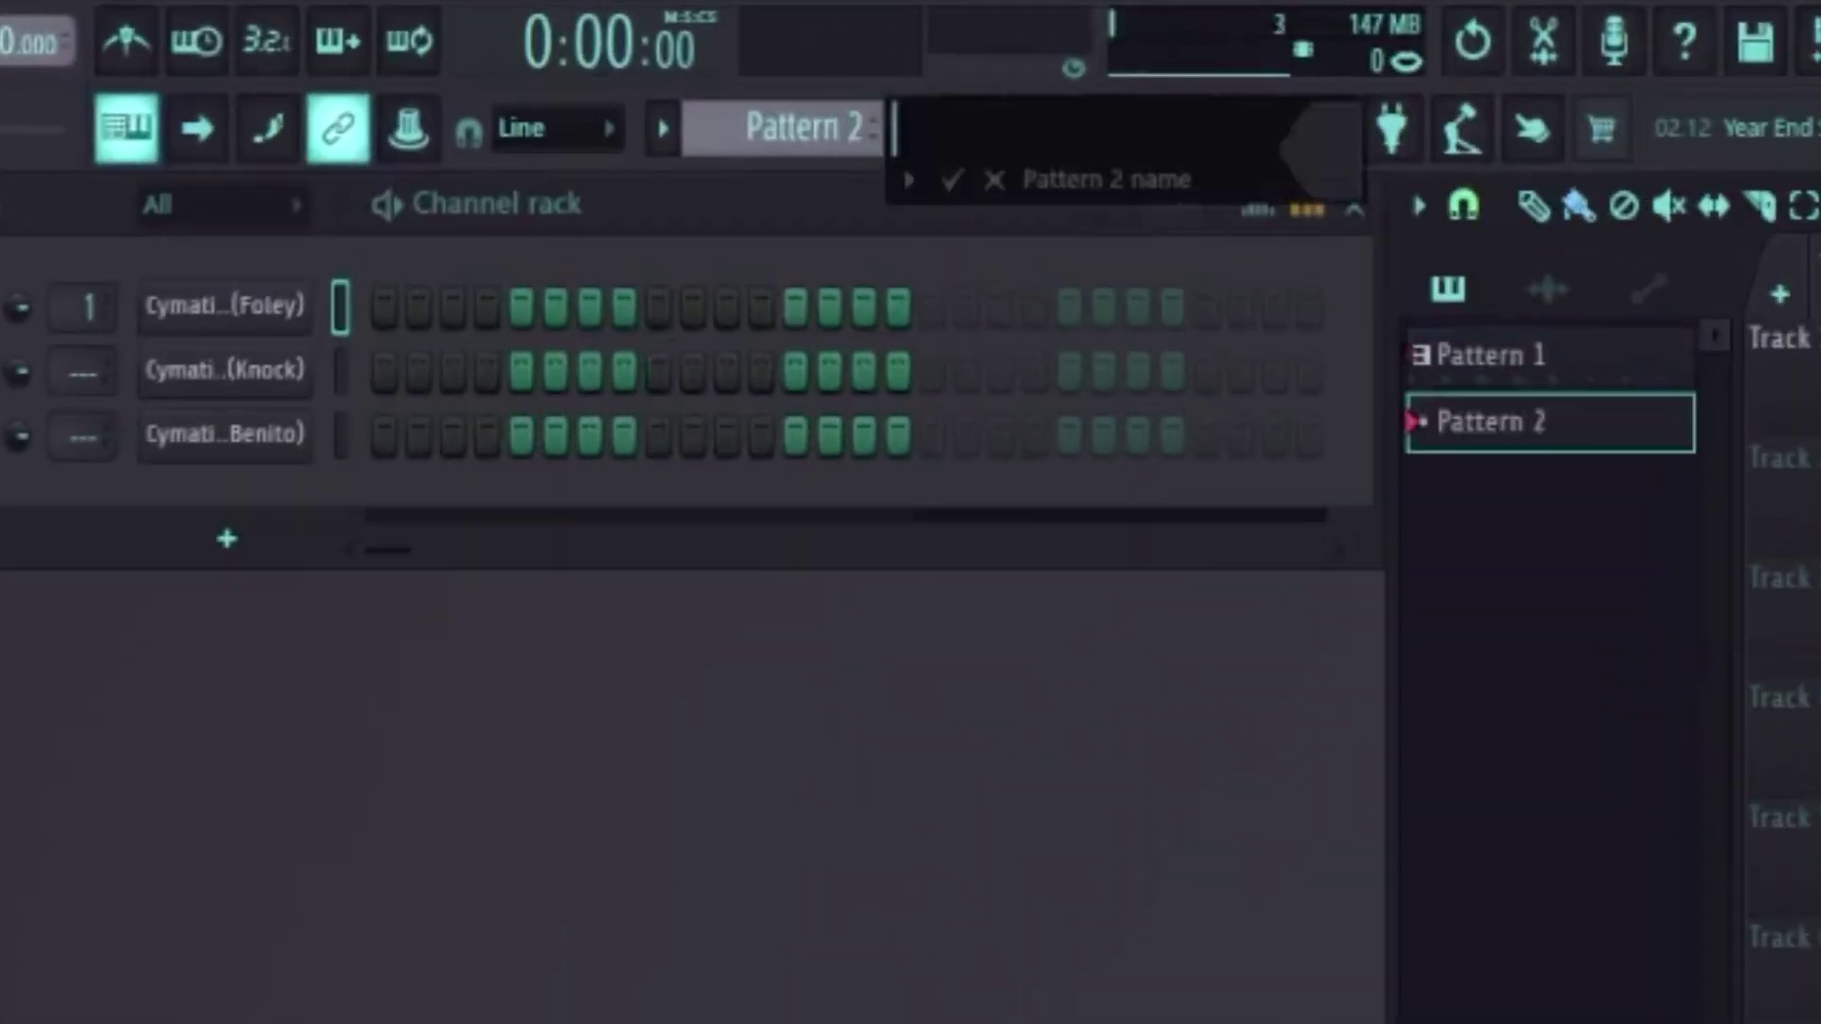
left_click(953, 182)
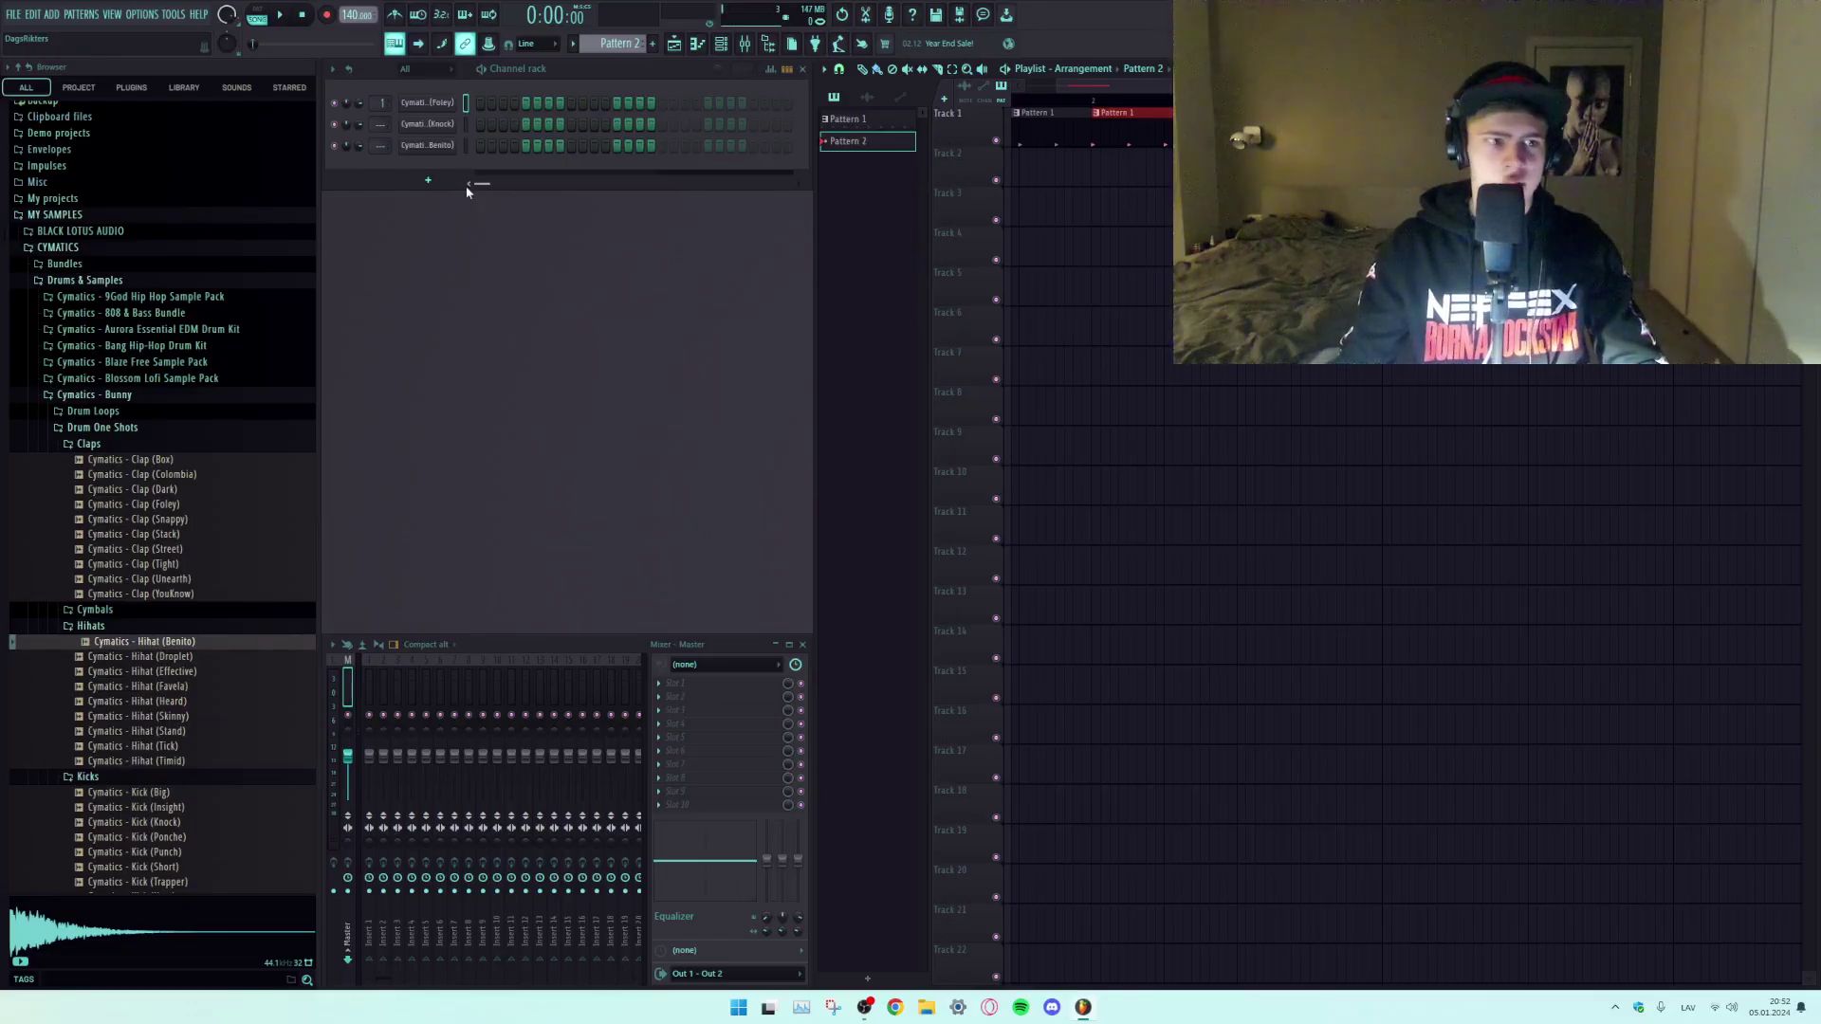
Collapse the Drums & Samples folder and audition the Ocarina and Tongue Drum one-shots in Cymatics - Apex One Shots Vol 2.
left_click(80, 279)
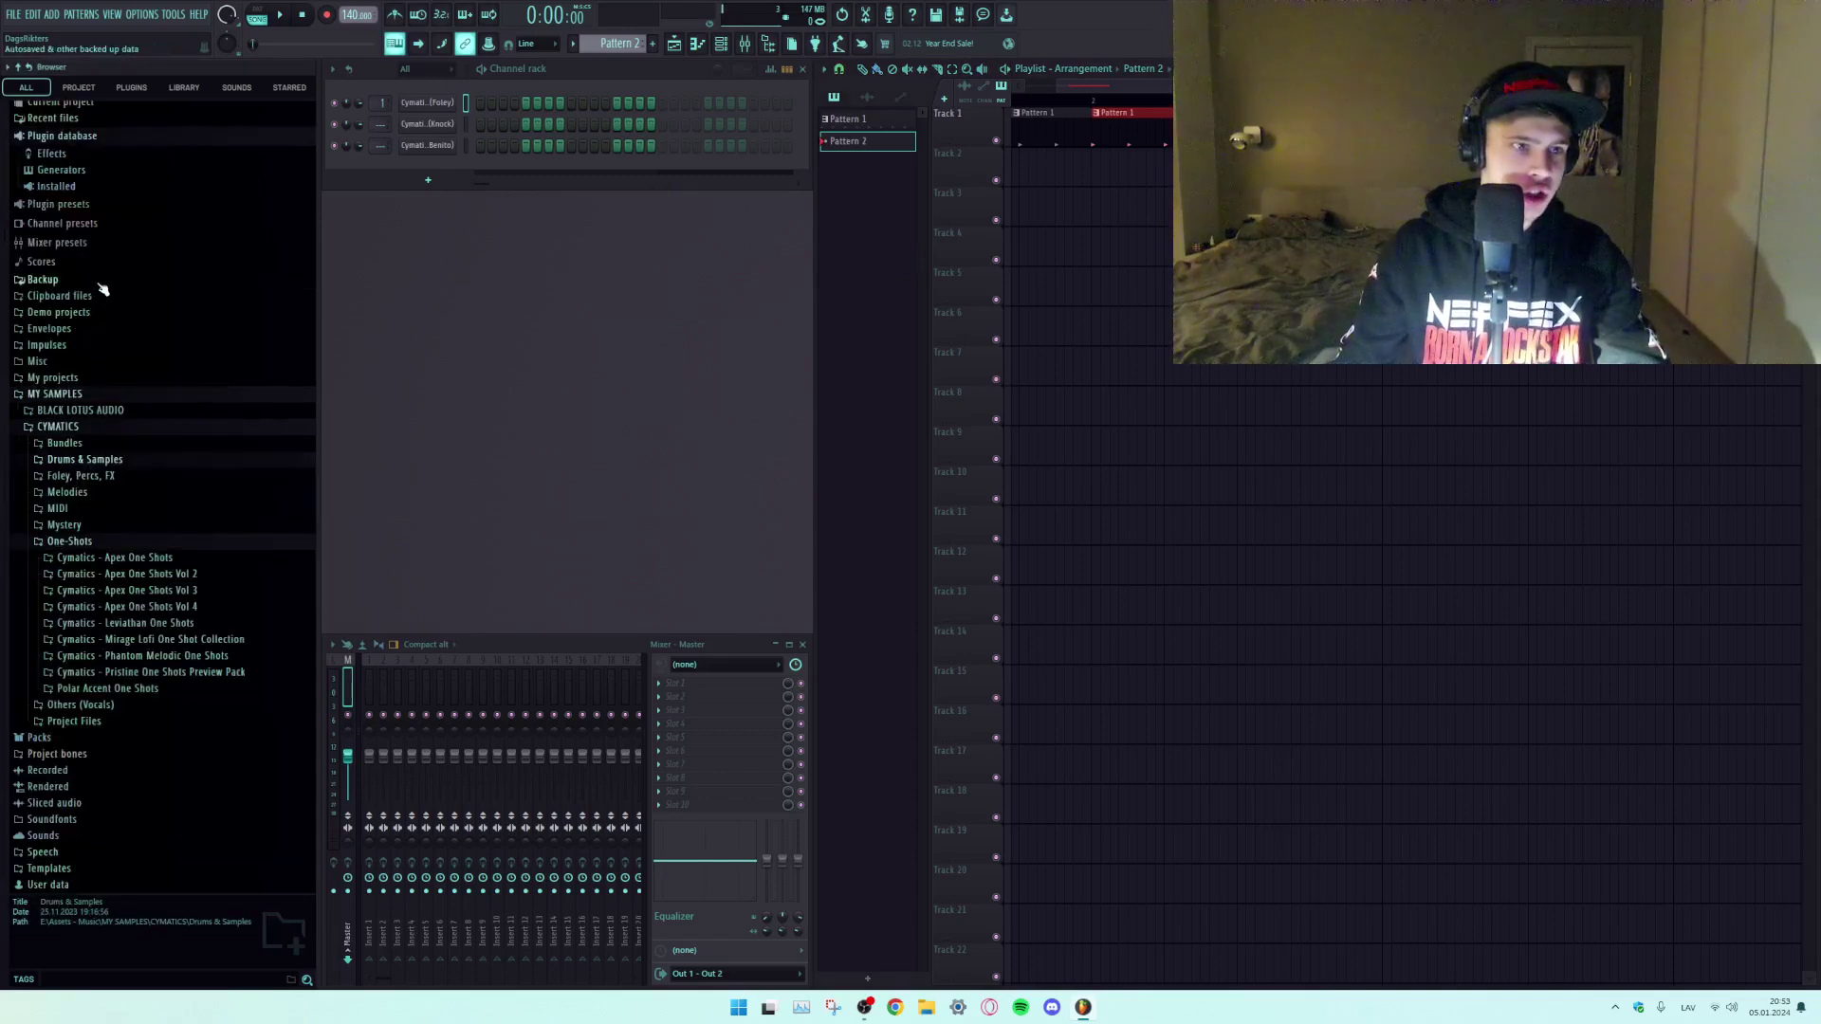
left_click(133, 574)
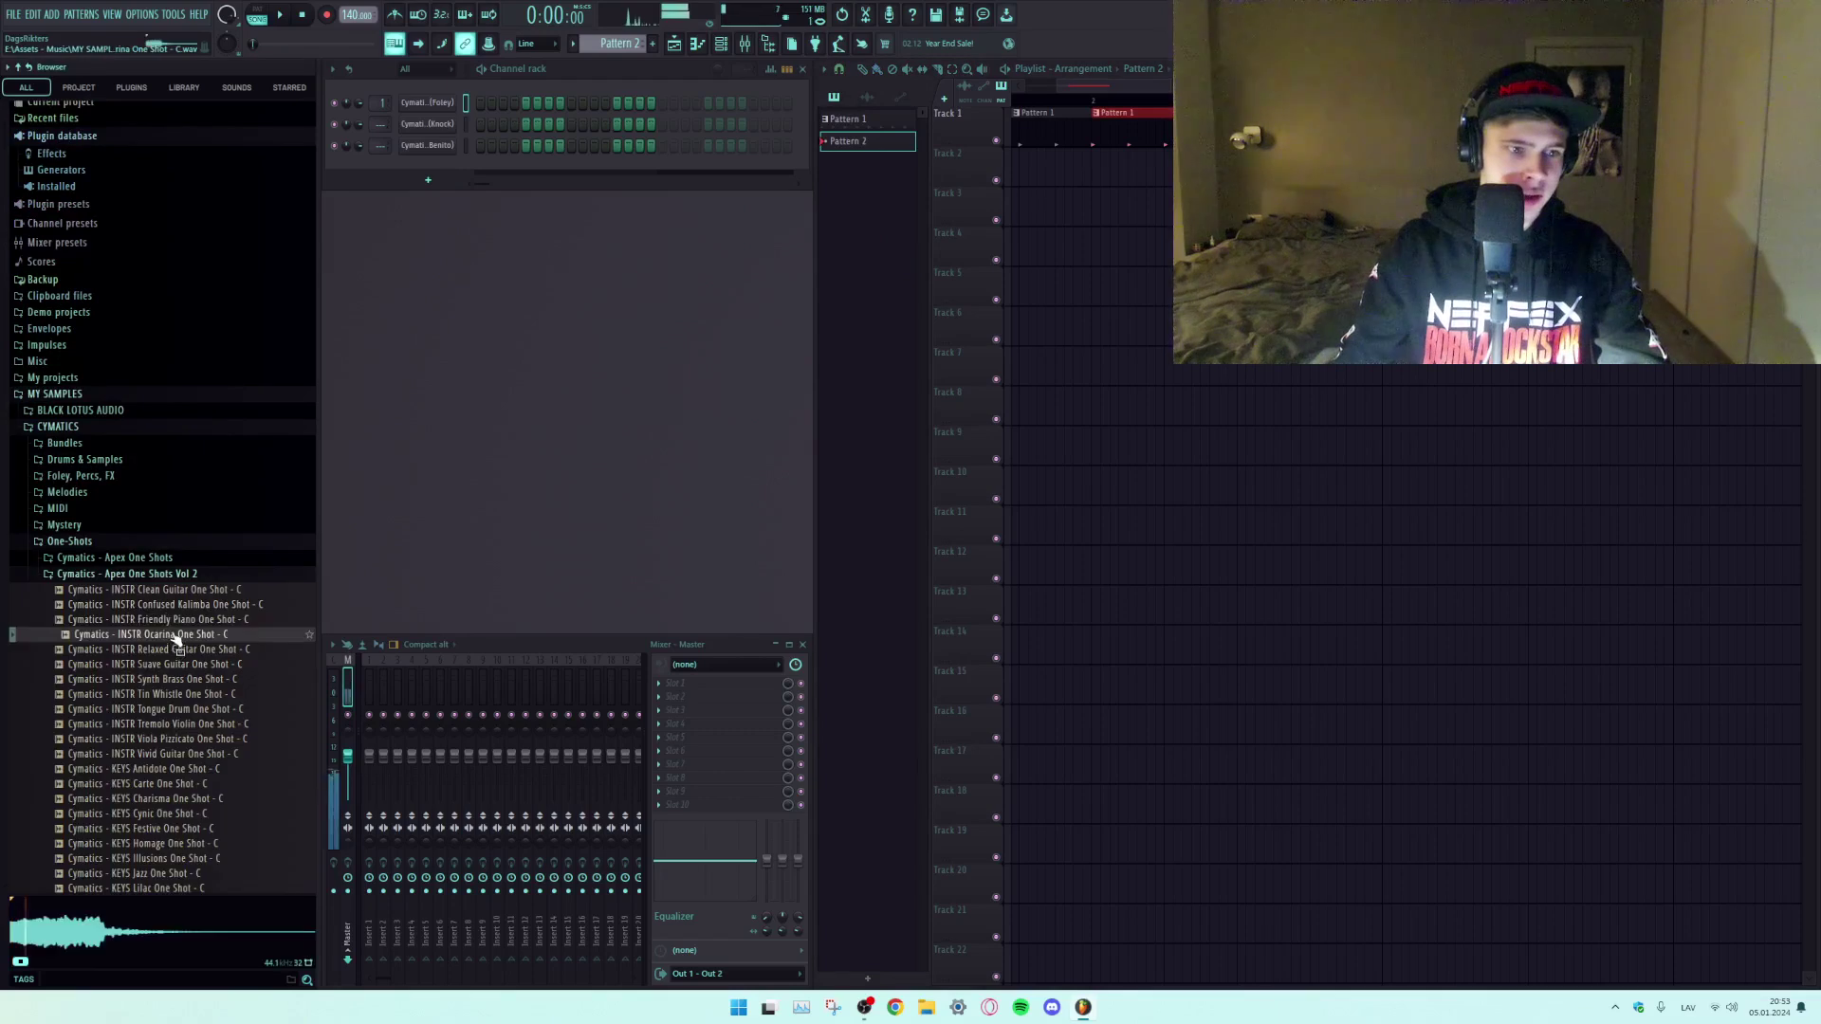
left_click(180, 709)
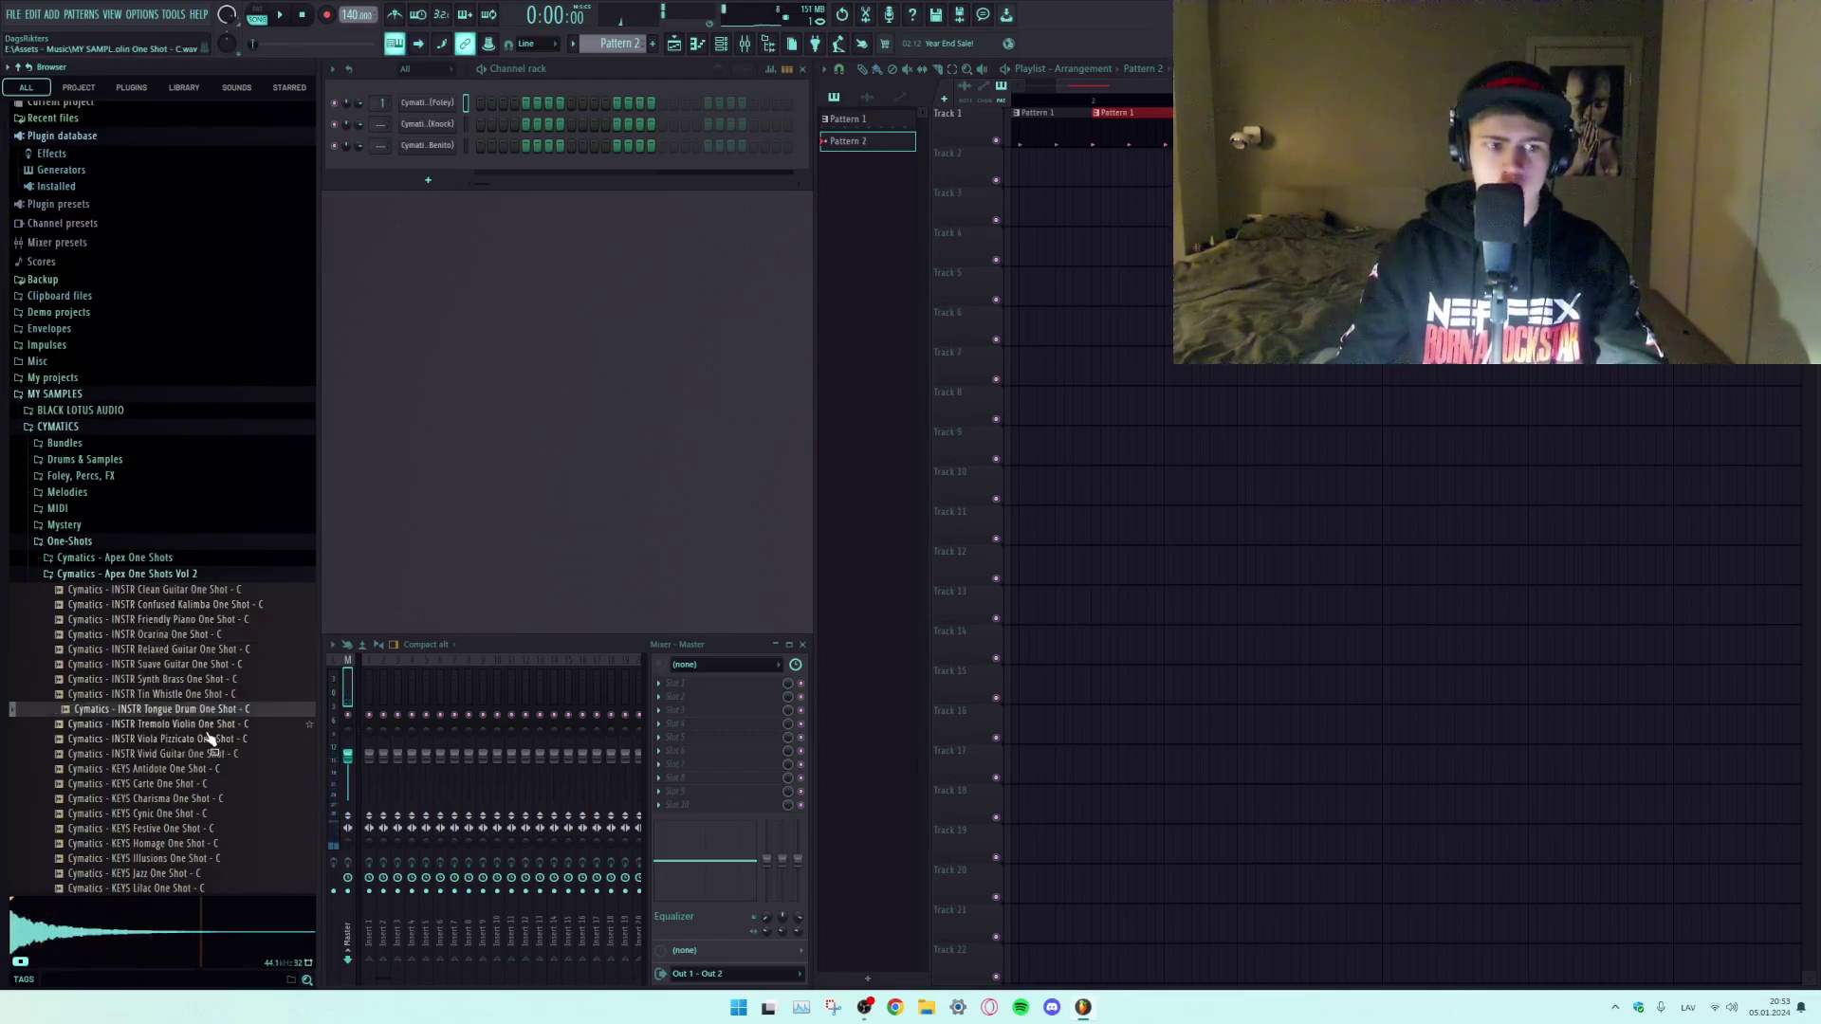
Add the Vital synth as a new channel in the channel rack and reposition its plugin window.
left_click(428, 181)
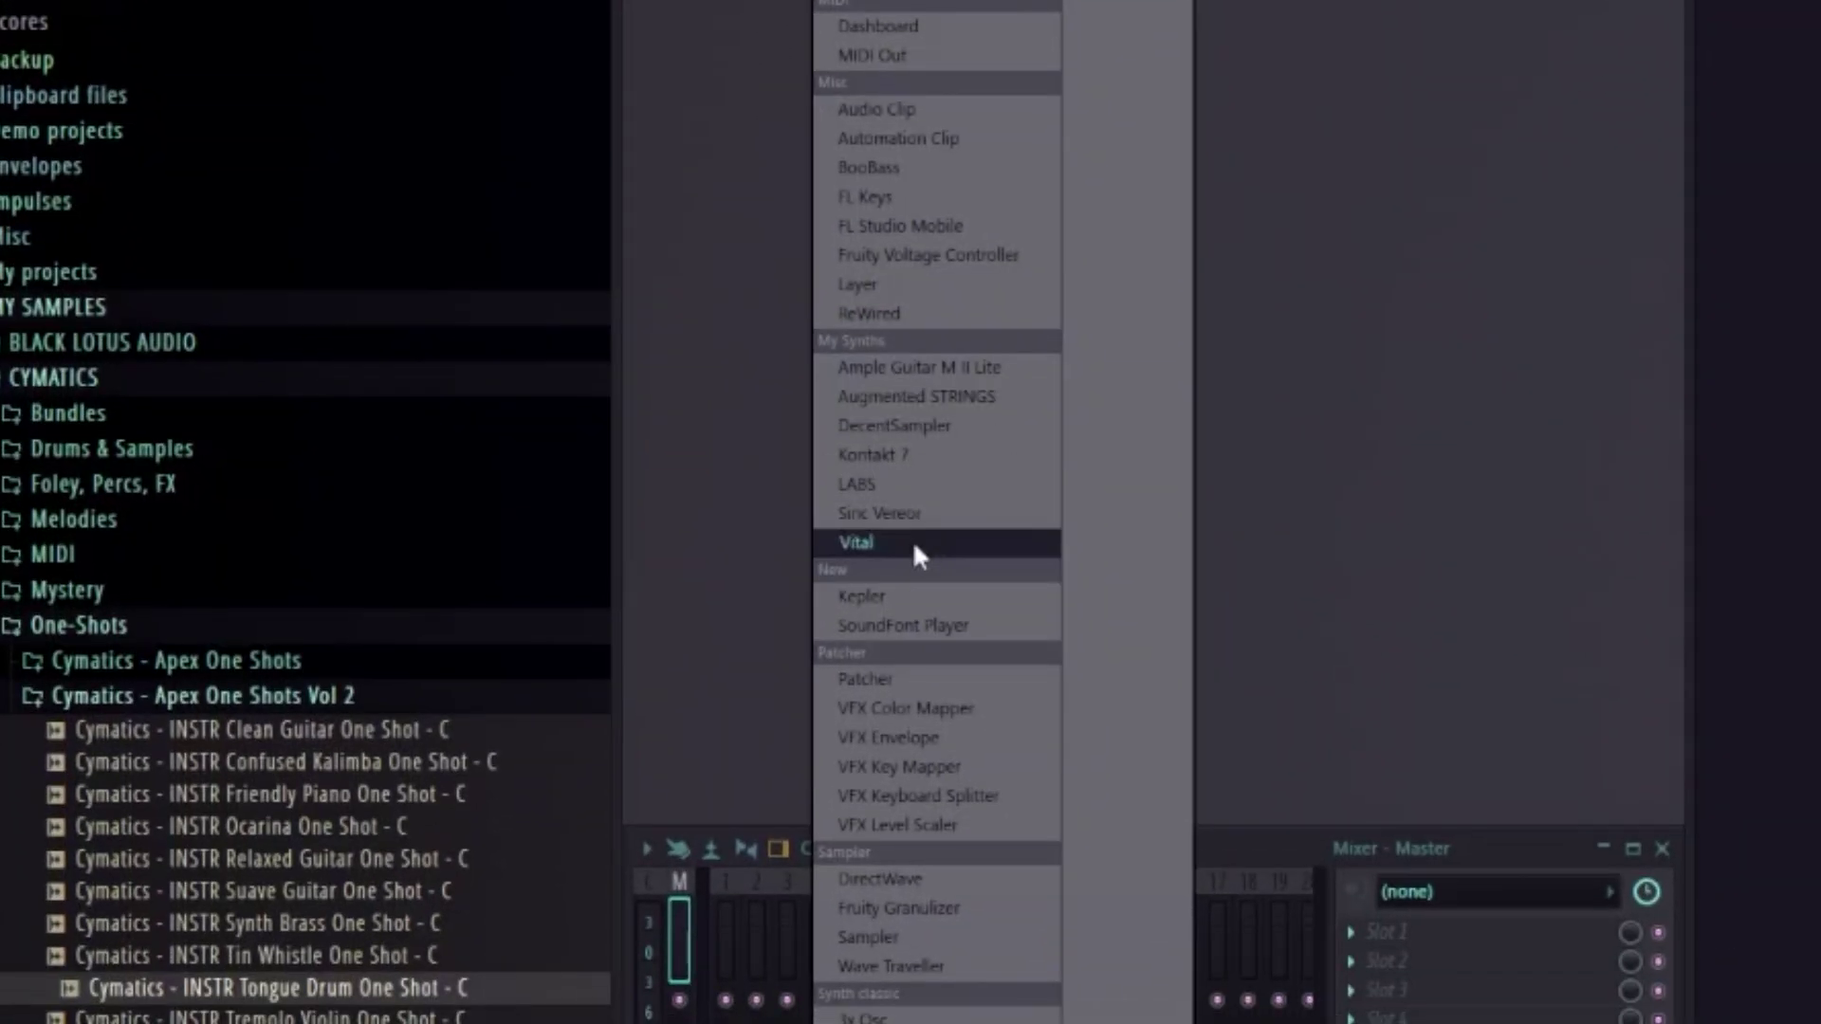
left_click(912, 538)
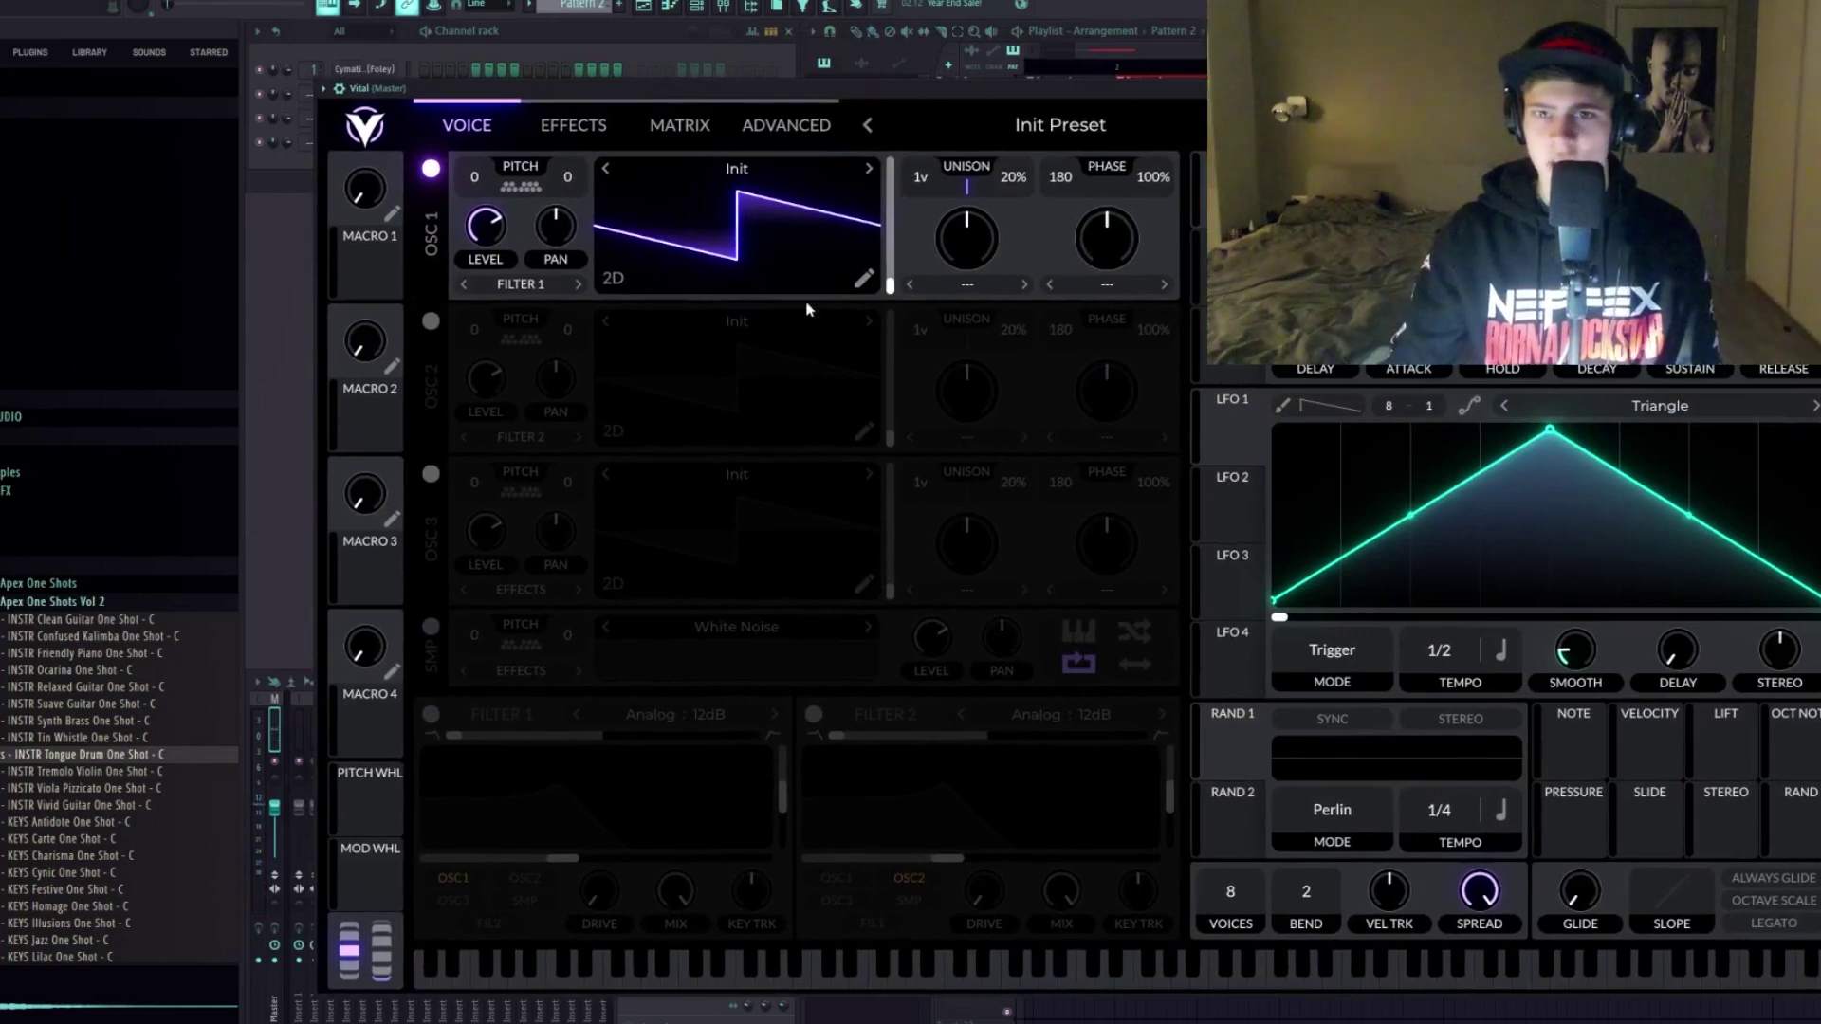
mouse_move(1067, 98)
left_mouse_down()
mouse_move(1031, 119)
mouse_move(1046, 127)
left_mouse_up()
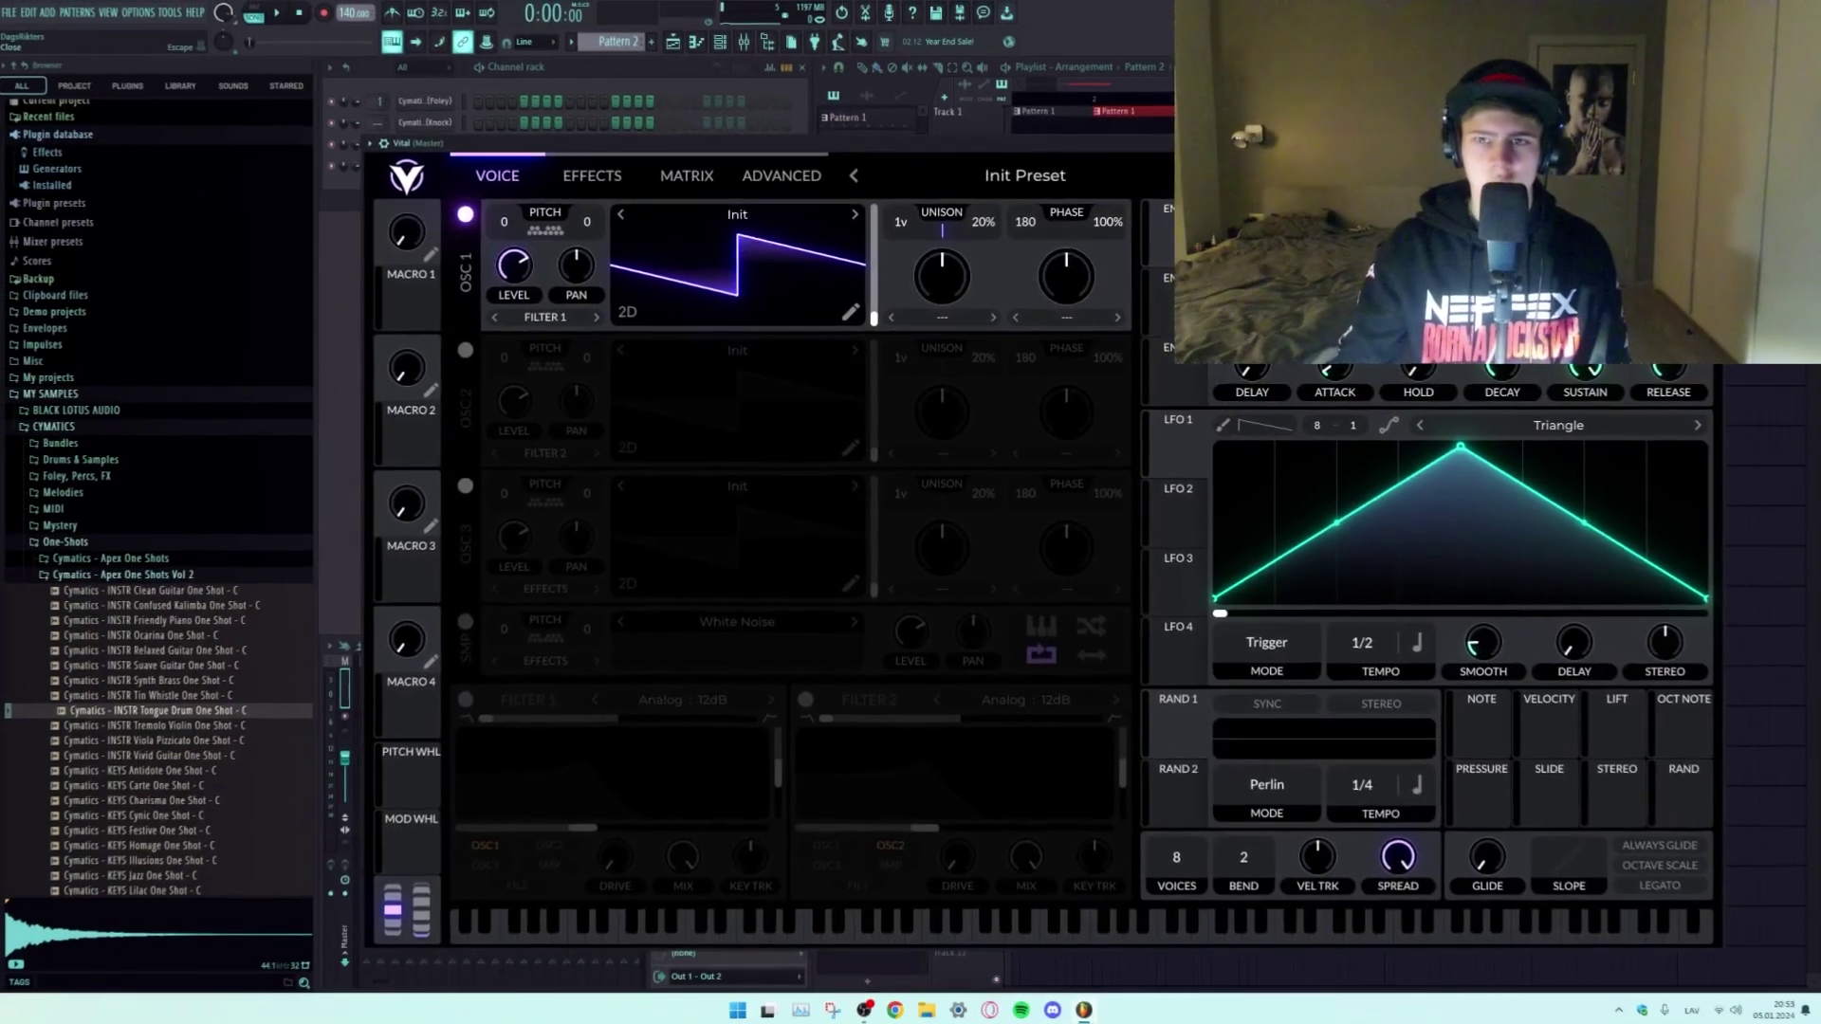
Try out a note in Vital's piano roll, moving it earlier and to a higher pitch, and delete it again.
left_click(1710, 143)
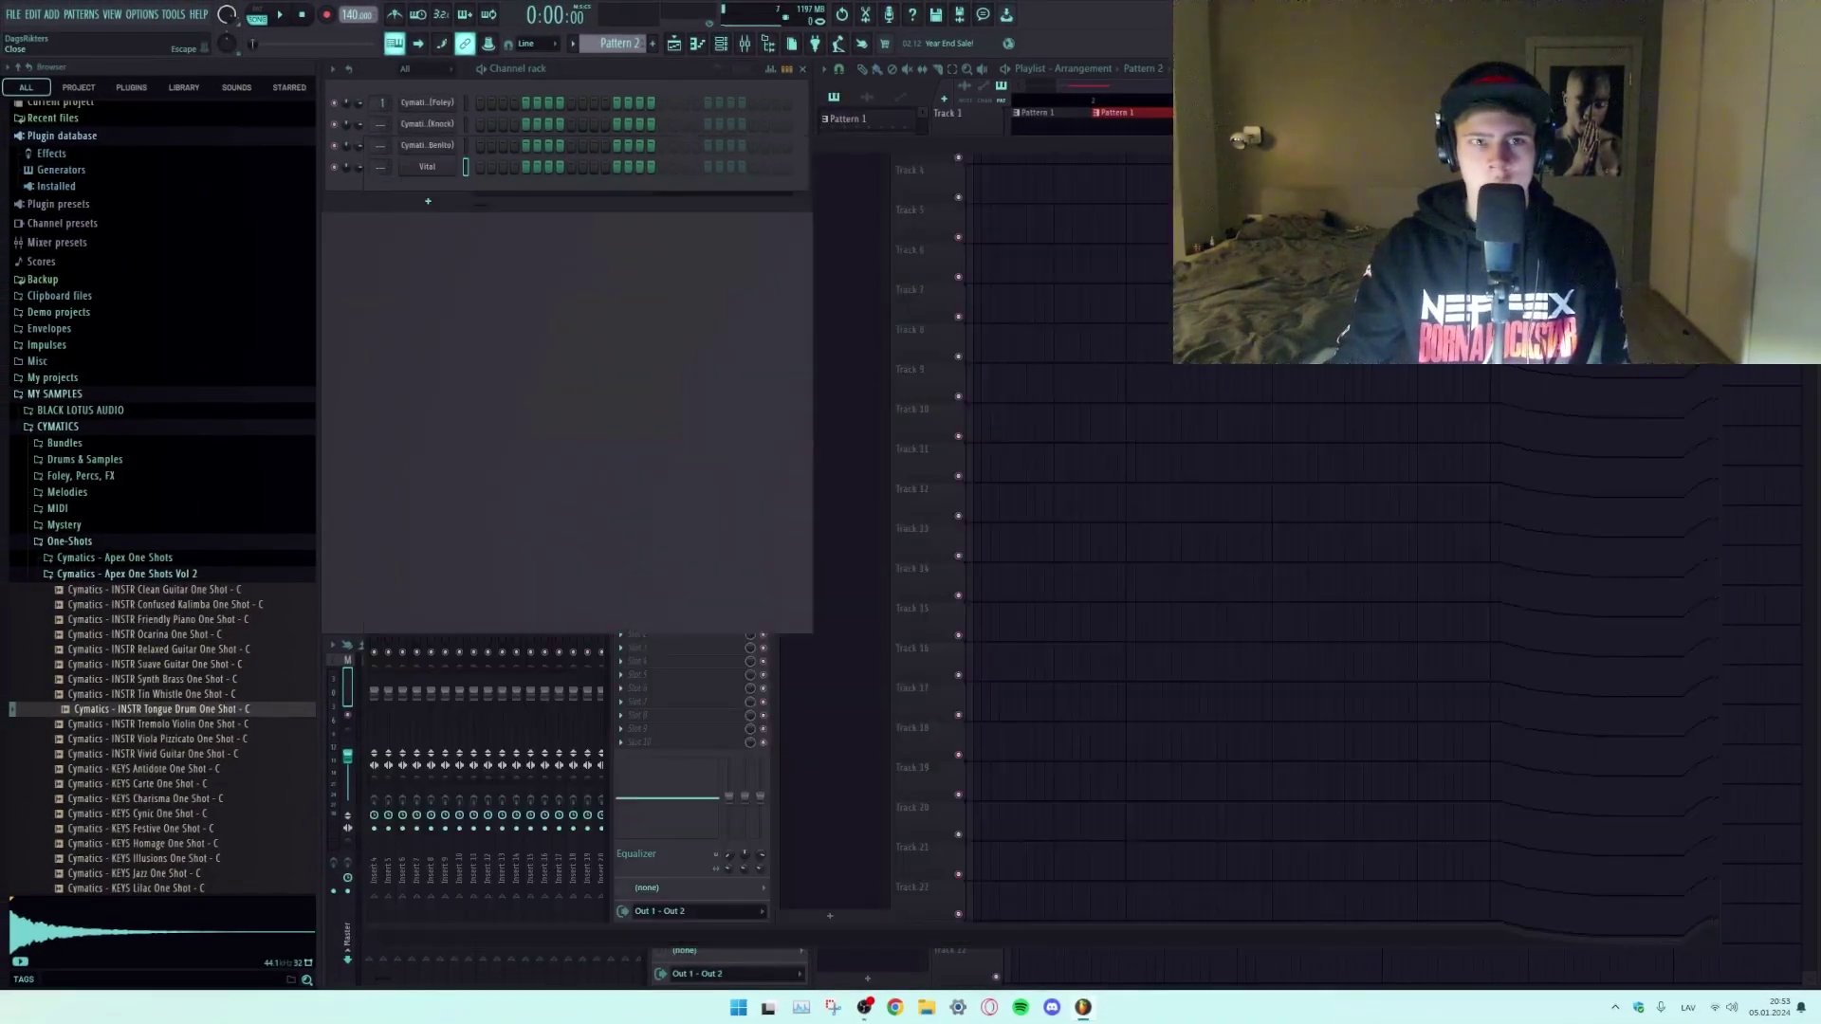
left_click(697, 43)
left_click(697, 459)
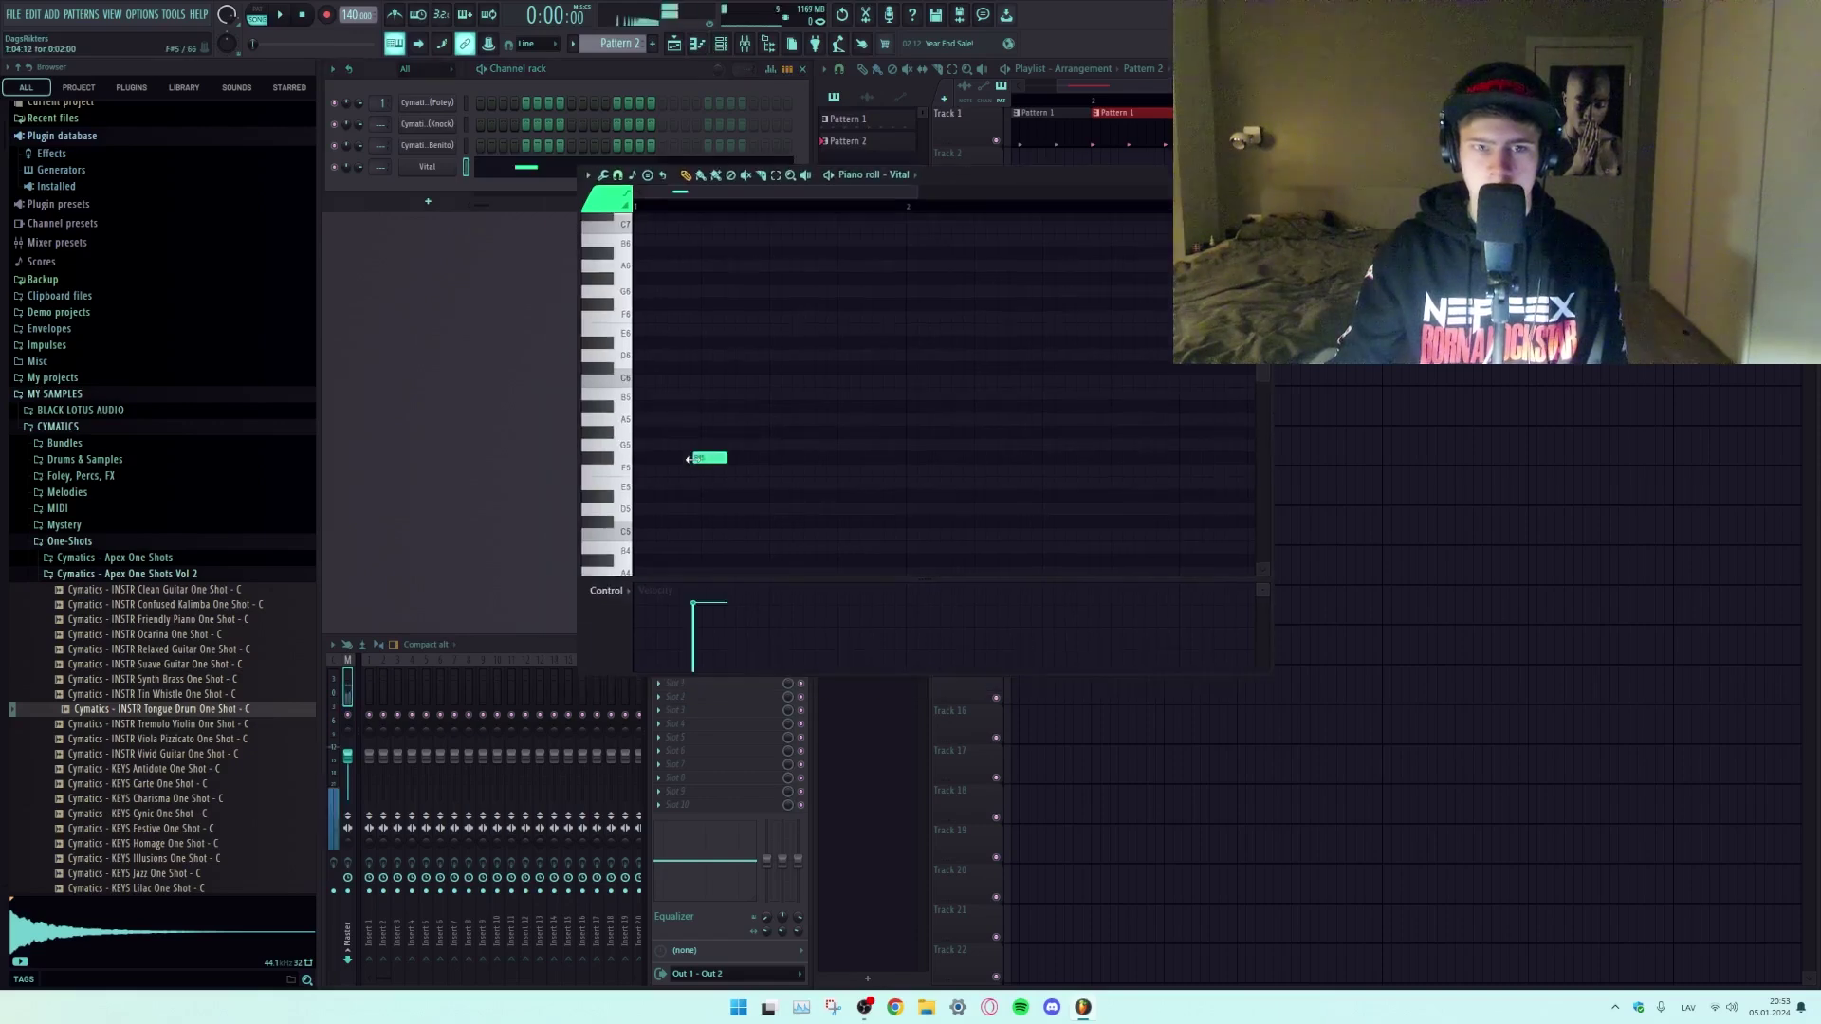
left_click_drag(712, 459, 697, 421)
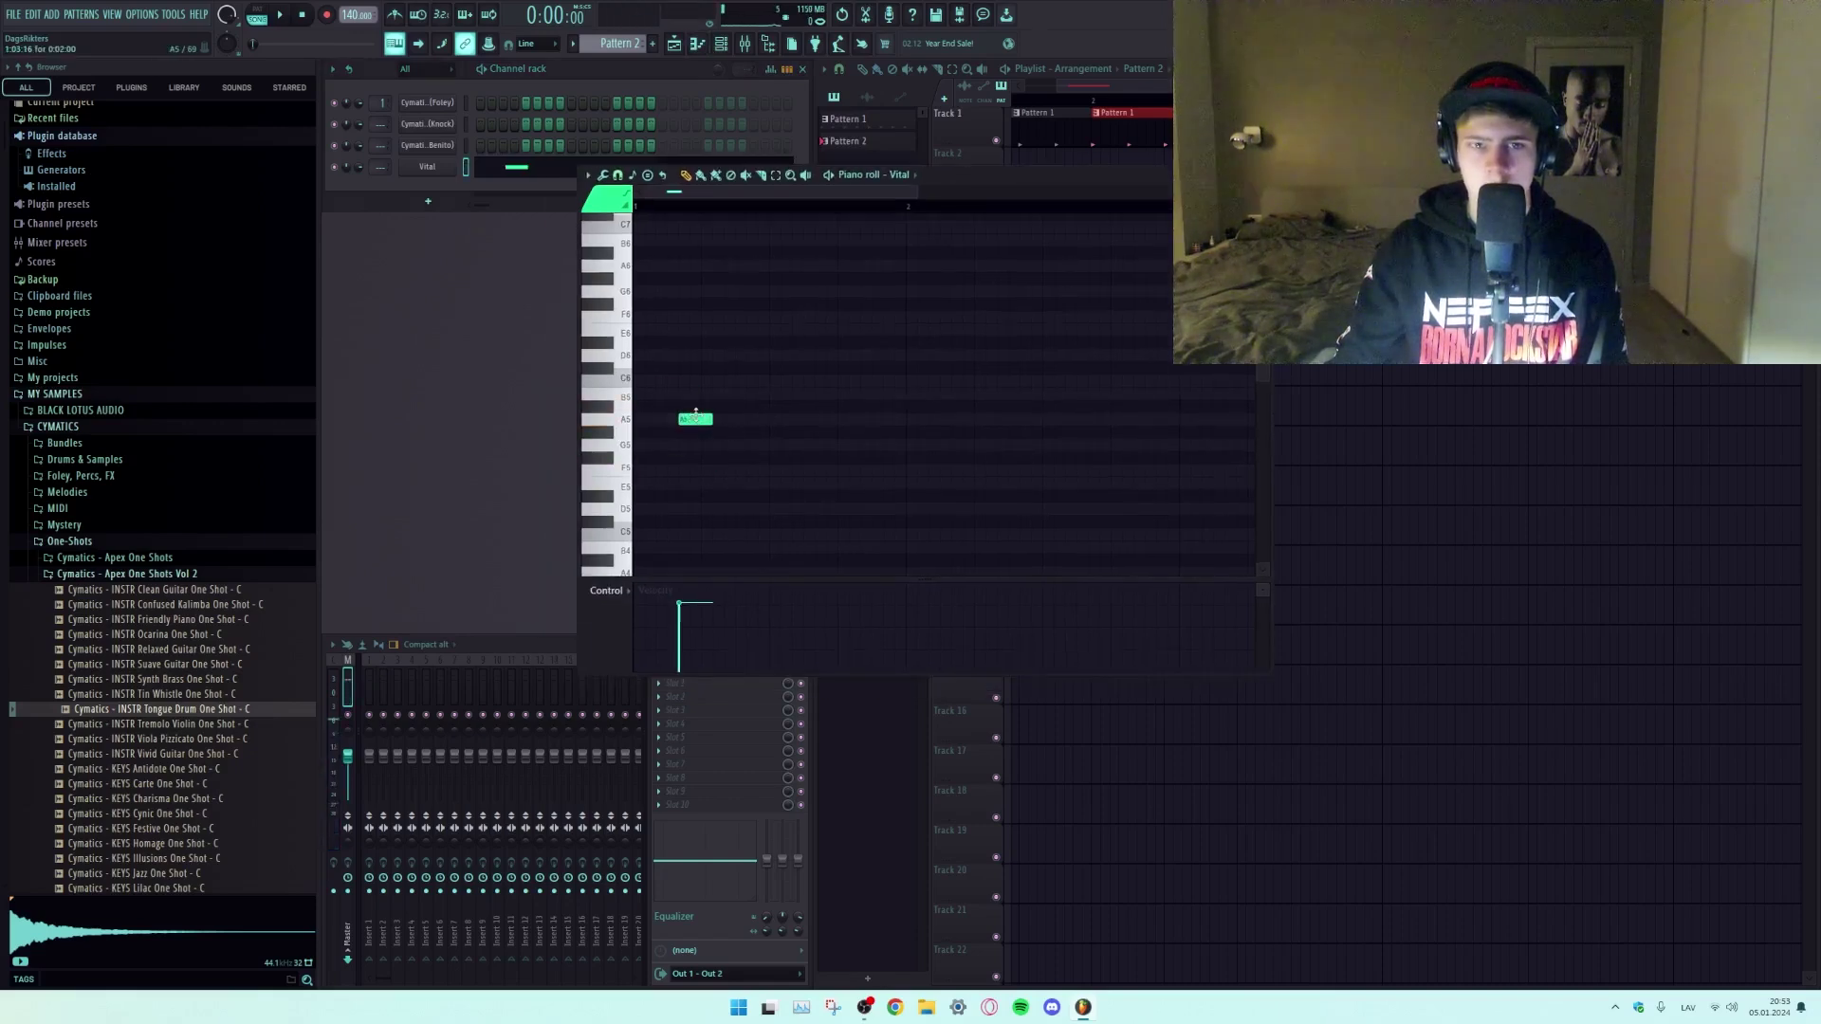
right_click(692, 423)
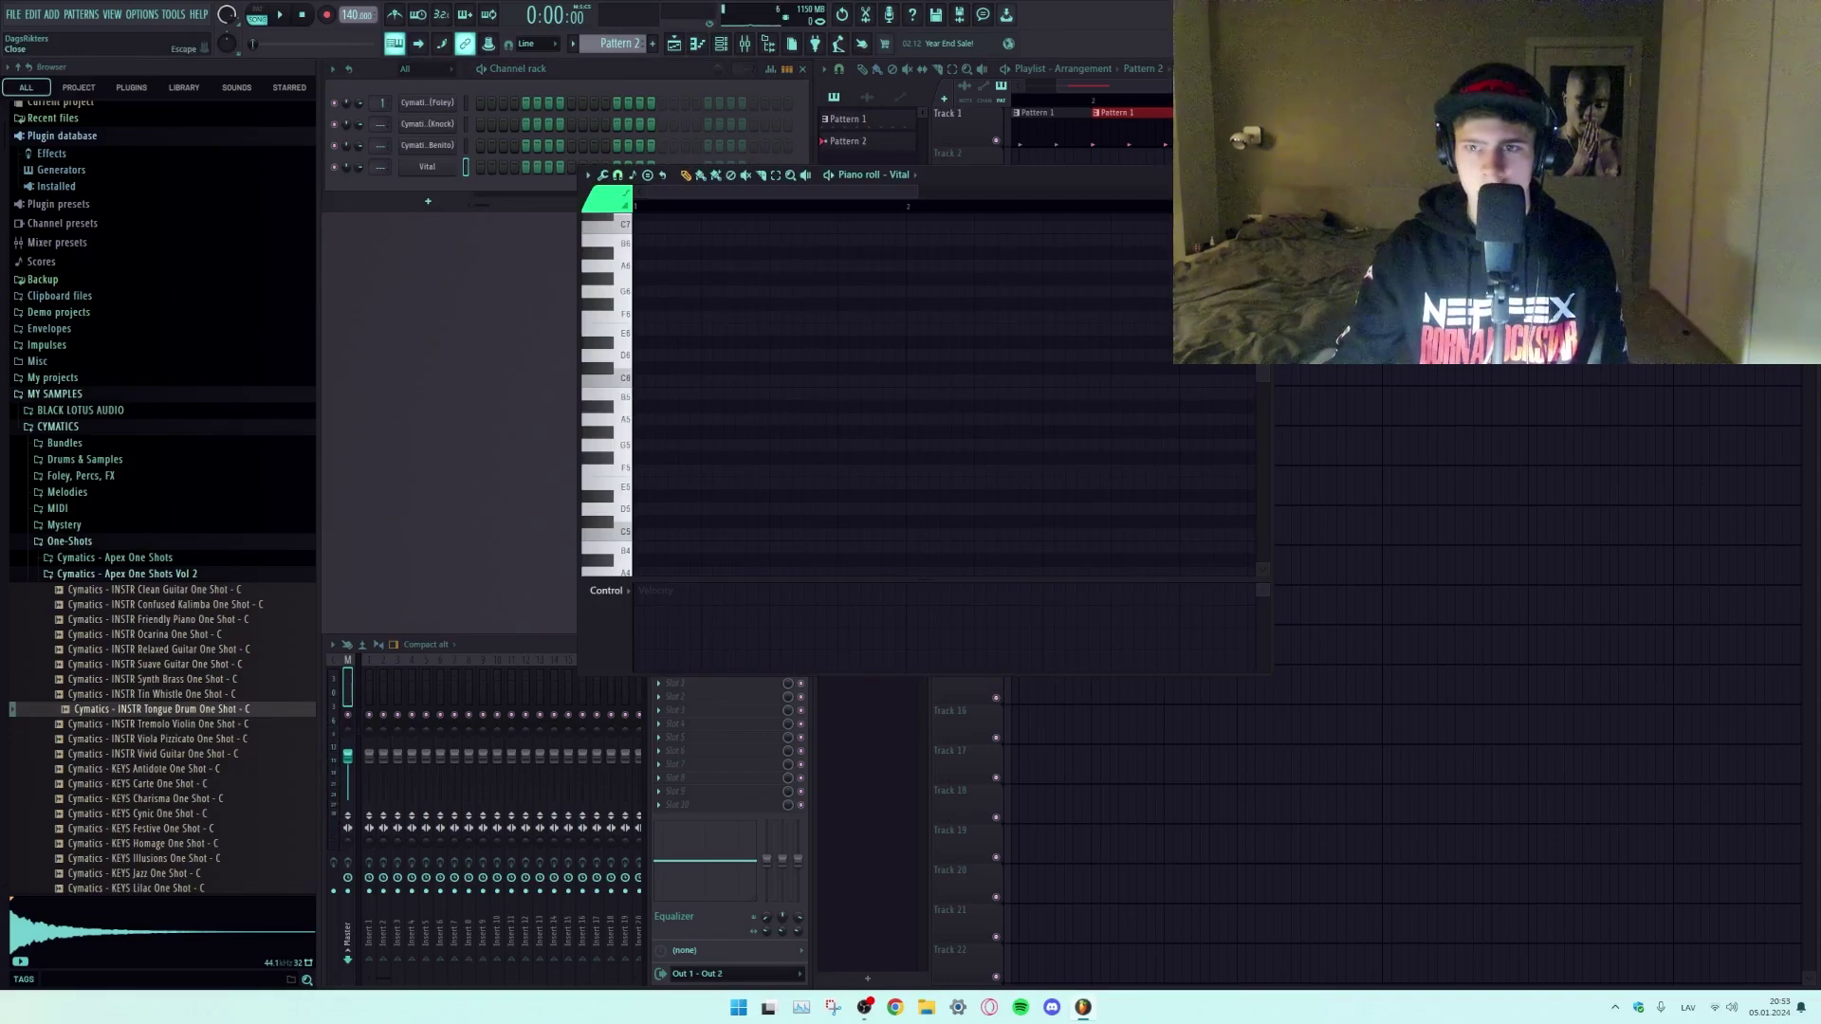
left_click(1262, 175)
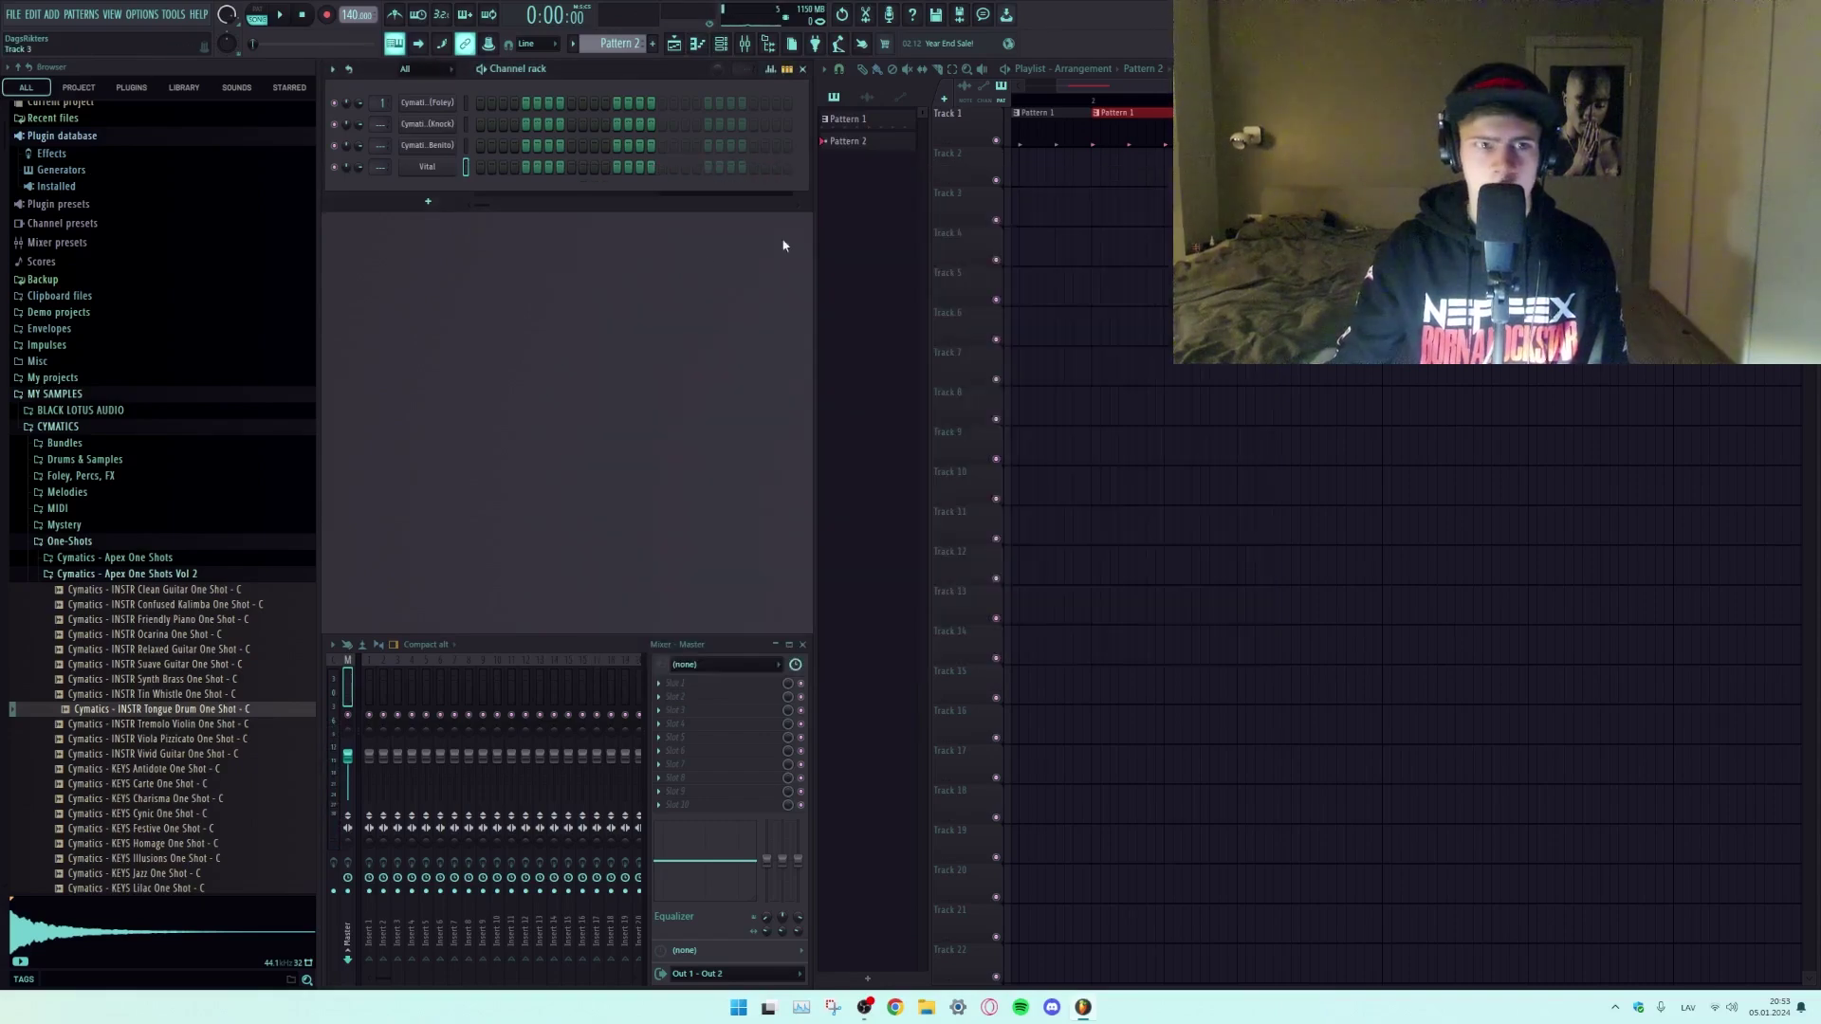
Draw a two-bar Vital melody in the piano roll, one note per beat: C5, E5, D5, F#5, D5, G5, D5, B4.
right_click(426, 176)
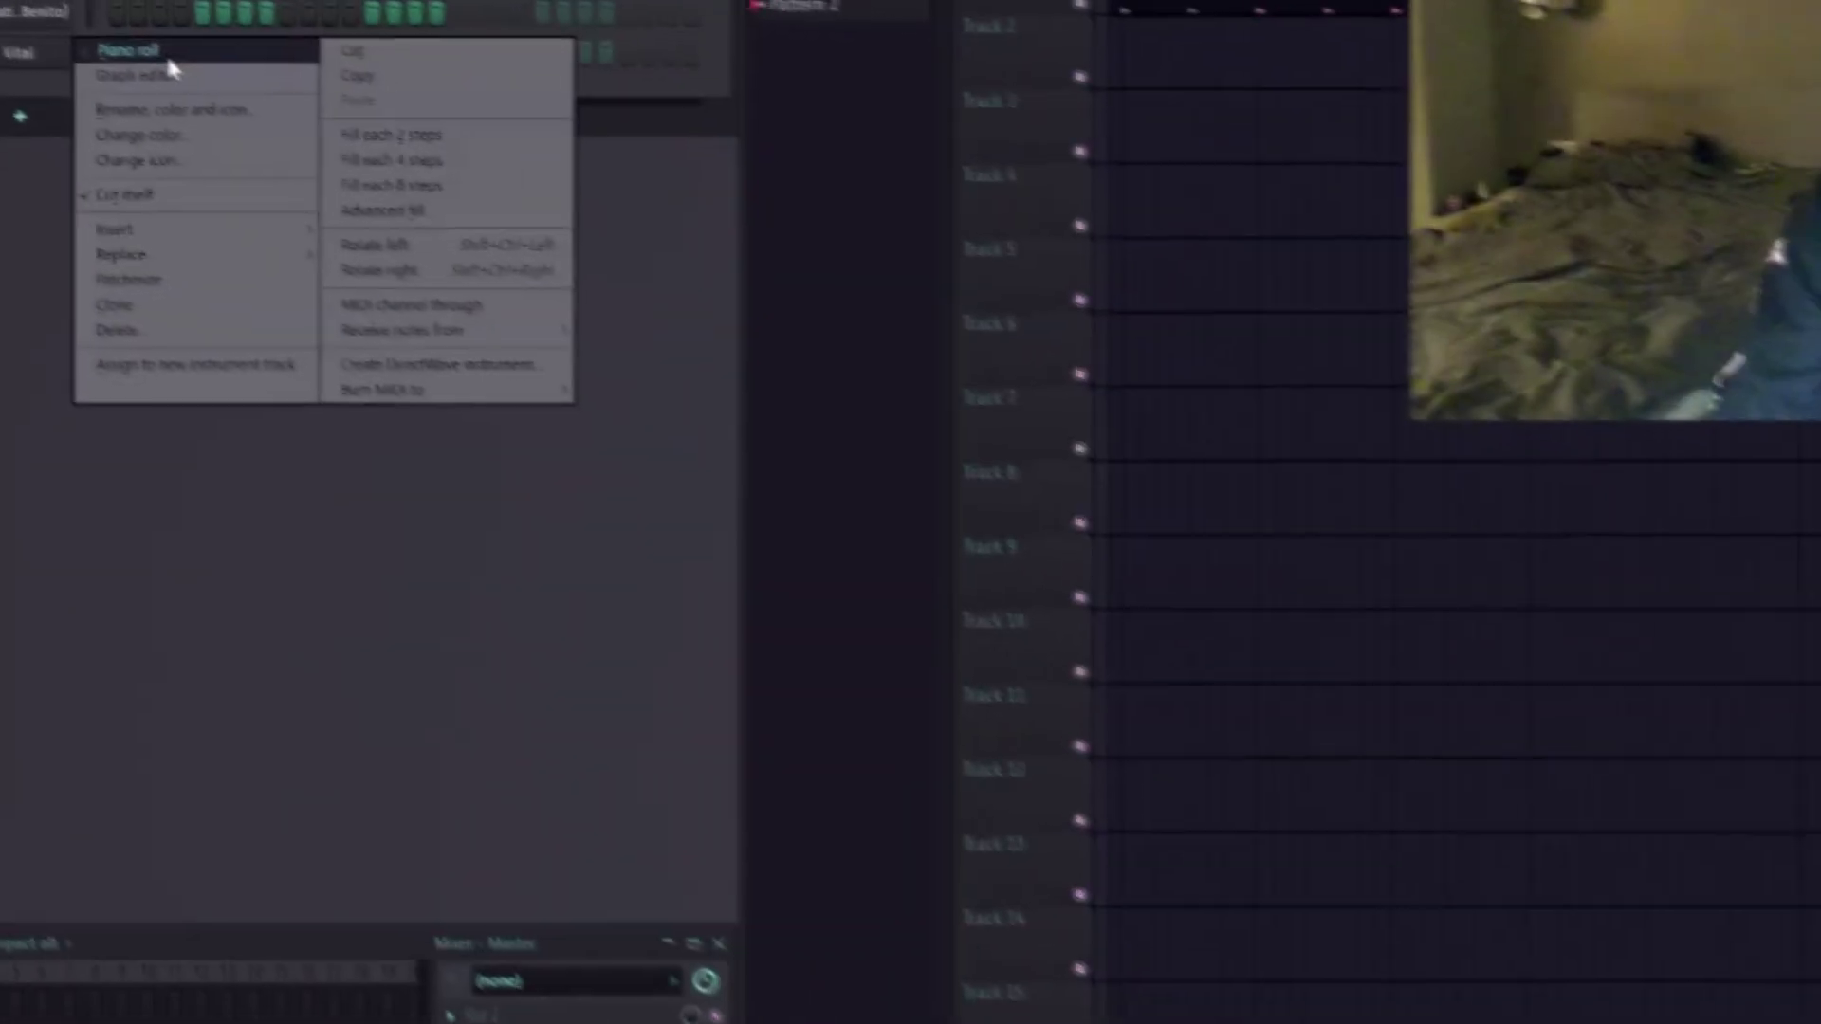
left_click(702, 272)
mouse_move(455, 372)
left_mouse_down()
mouse_move(459, 430)
mouse_move(528, 429)
left_mouse_up()
right_click(528, 438)
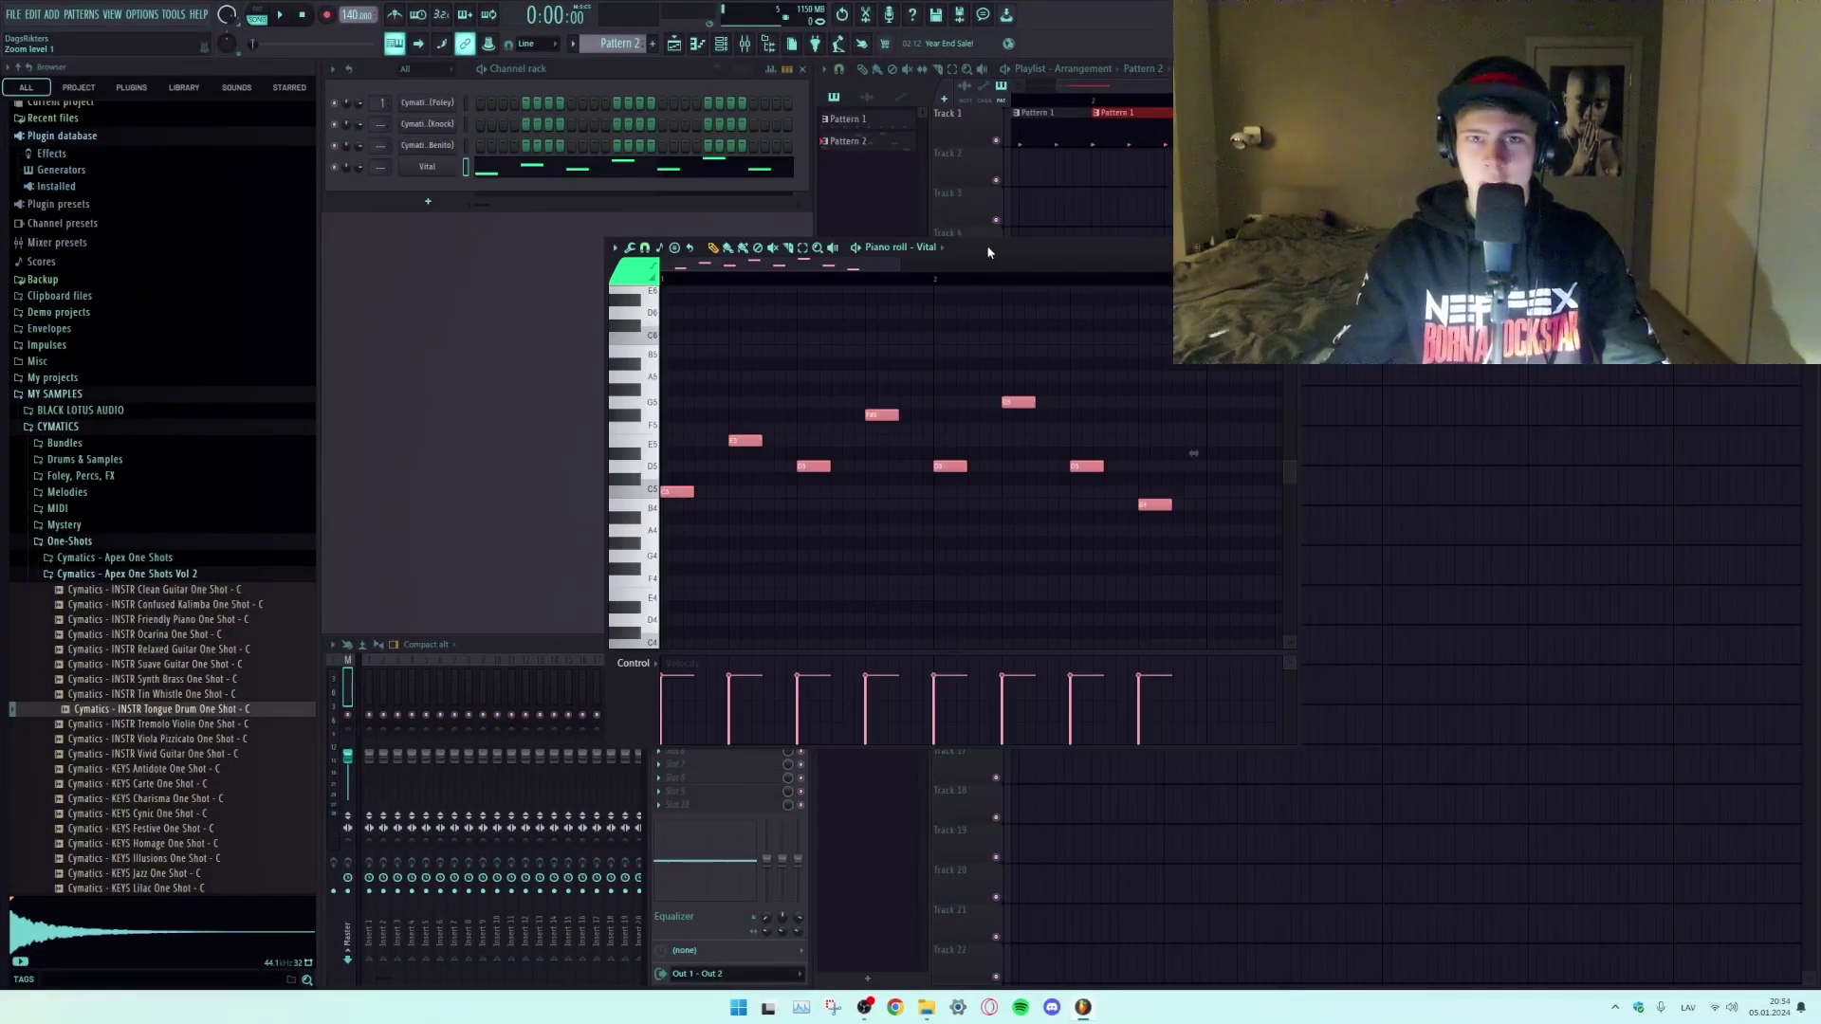
Play back the Vital melody on its own in pattern mode and stop playback.
key("l")
key("space")
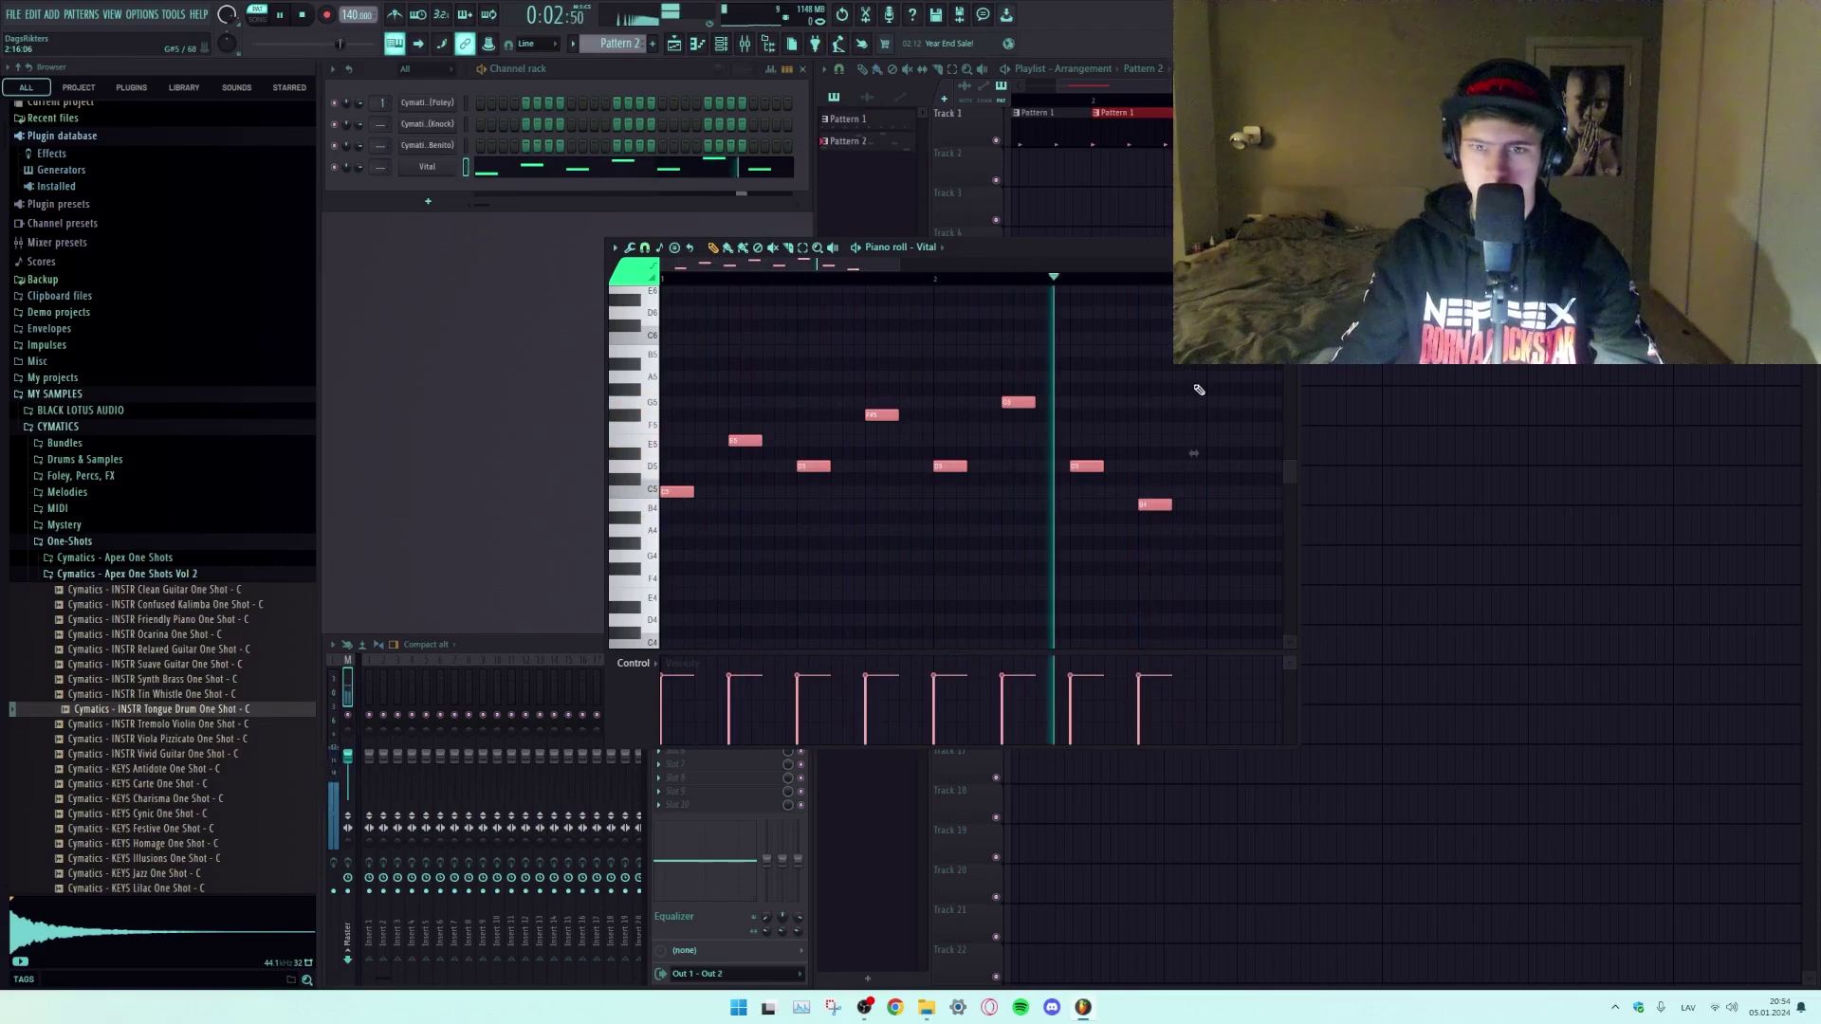
key("space")
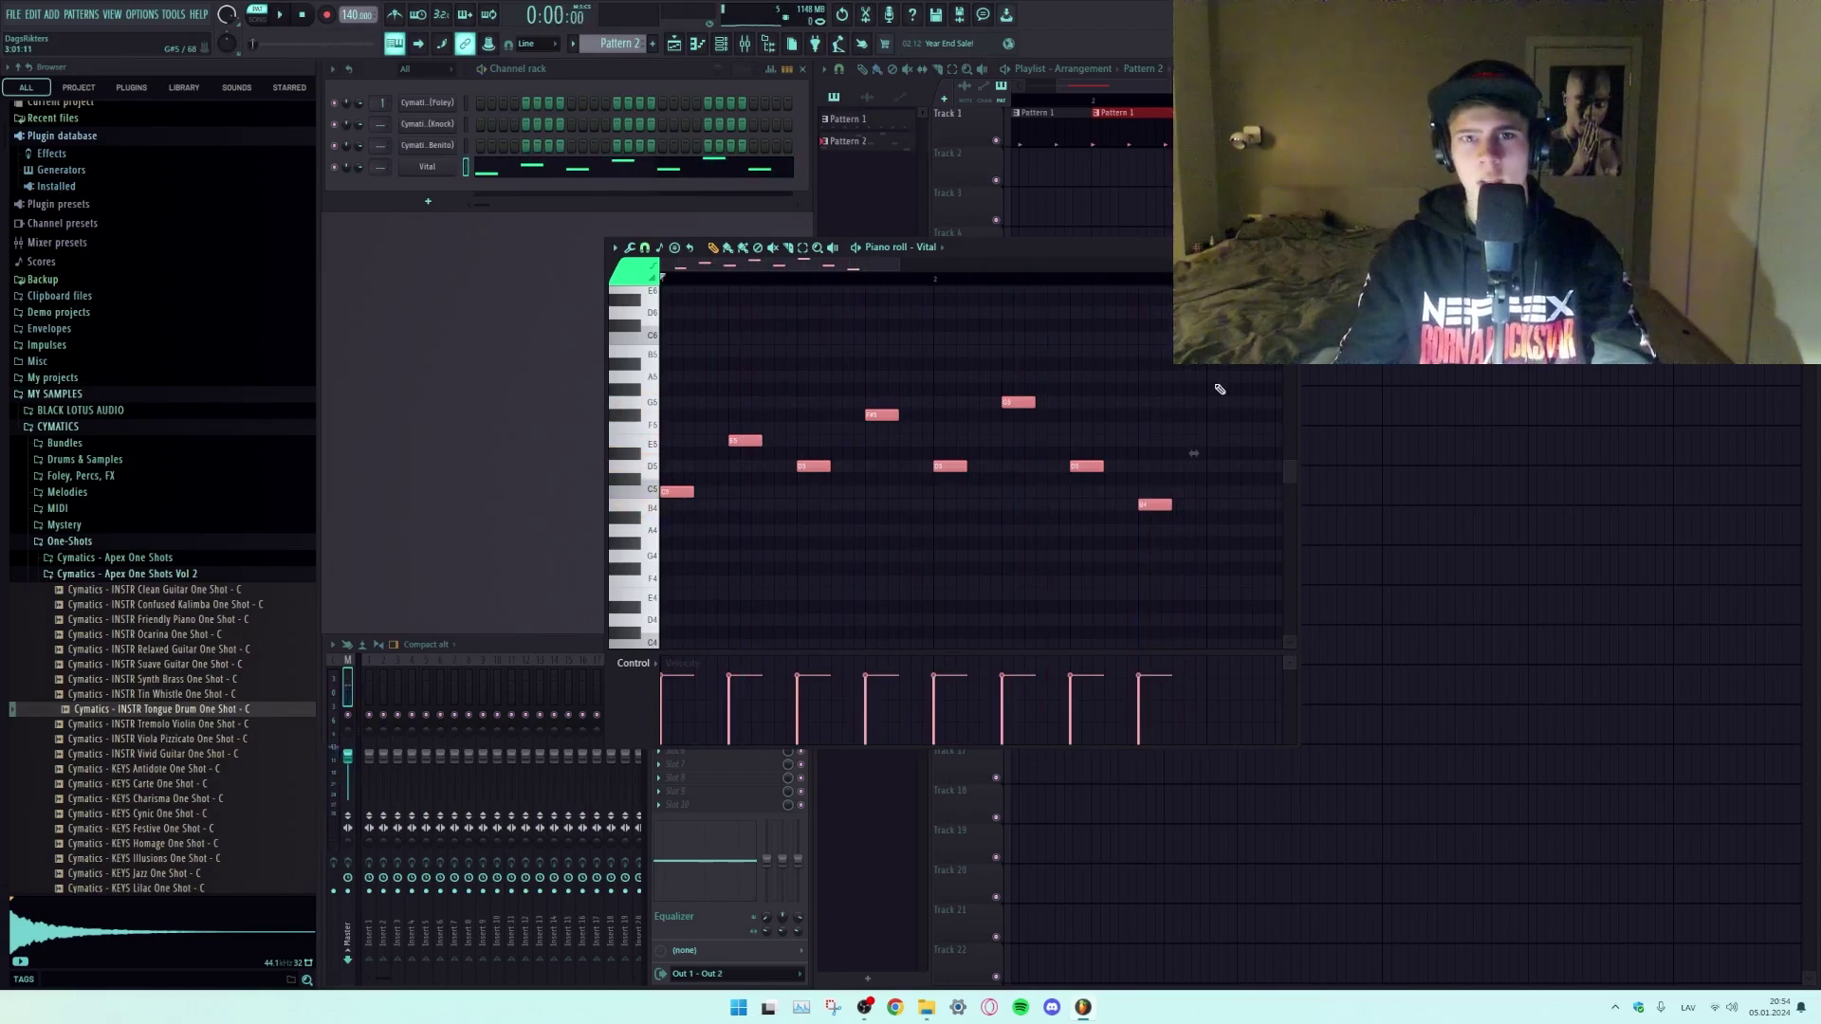
Close the piano roll and place a Pattern 2 clip at the start of Track 2, below the first Pattern 1 clip.
left_click_drag(971, 247, 910, 252)
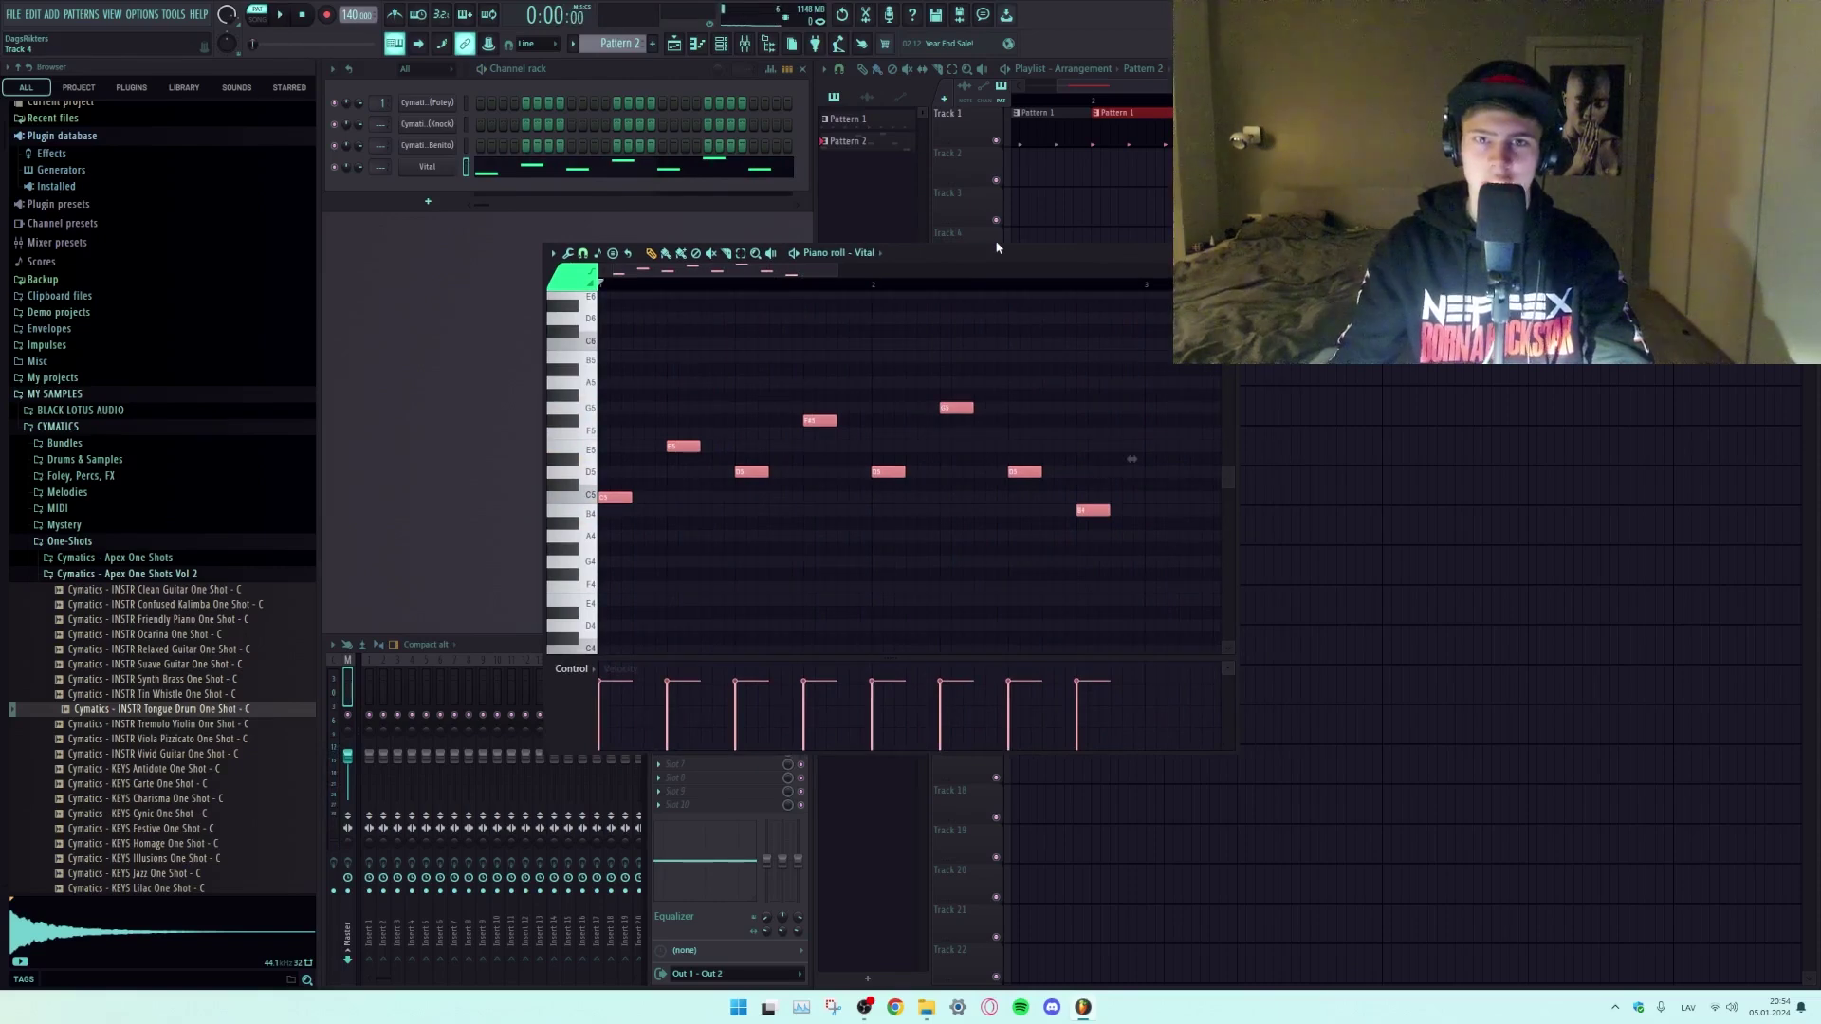
key("Escape")
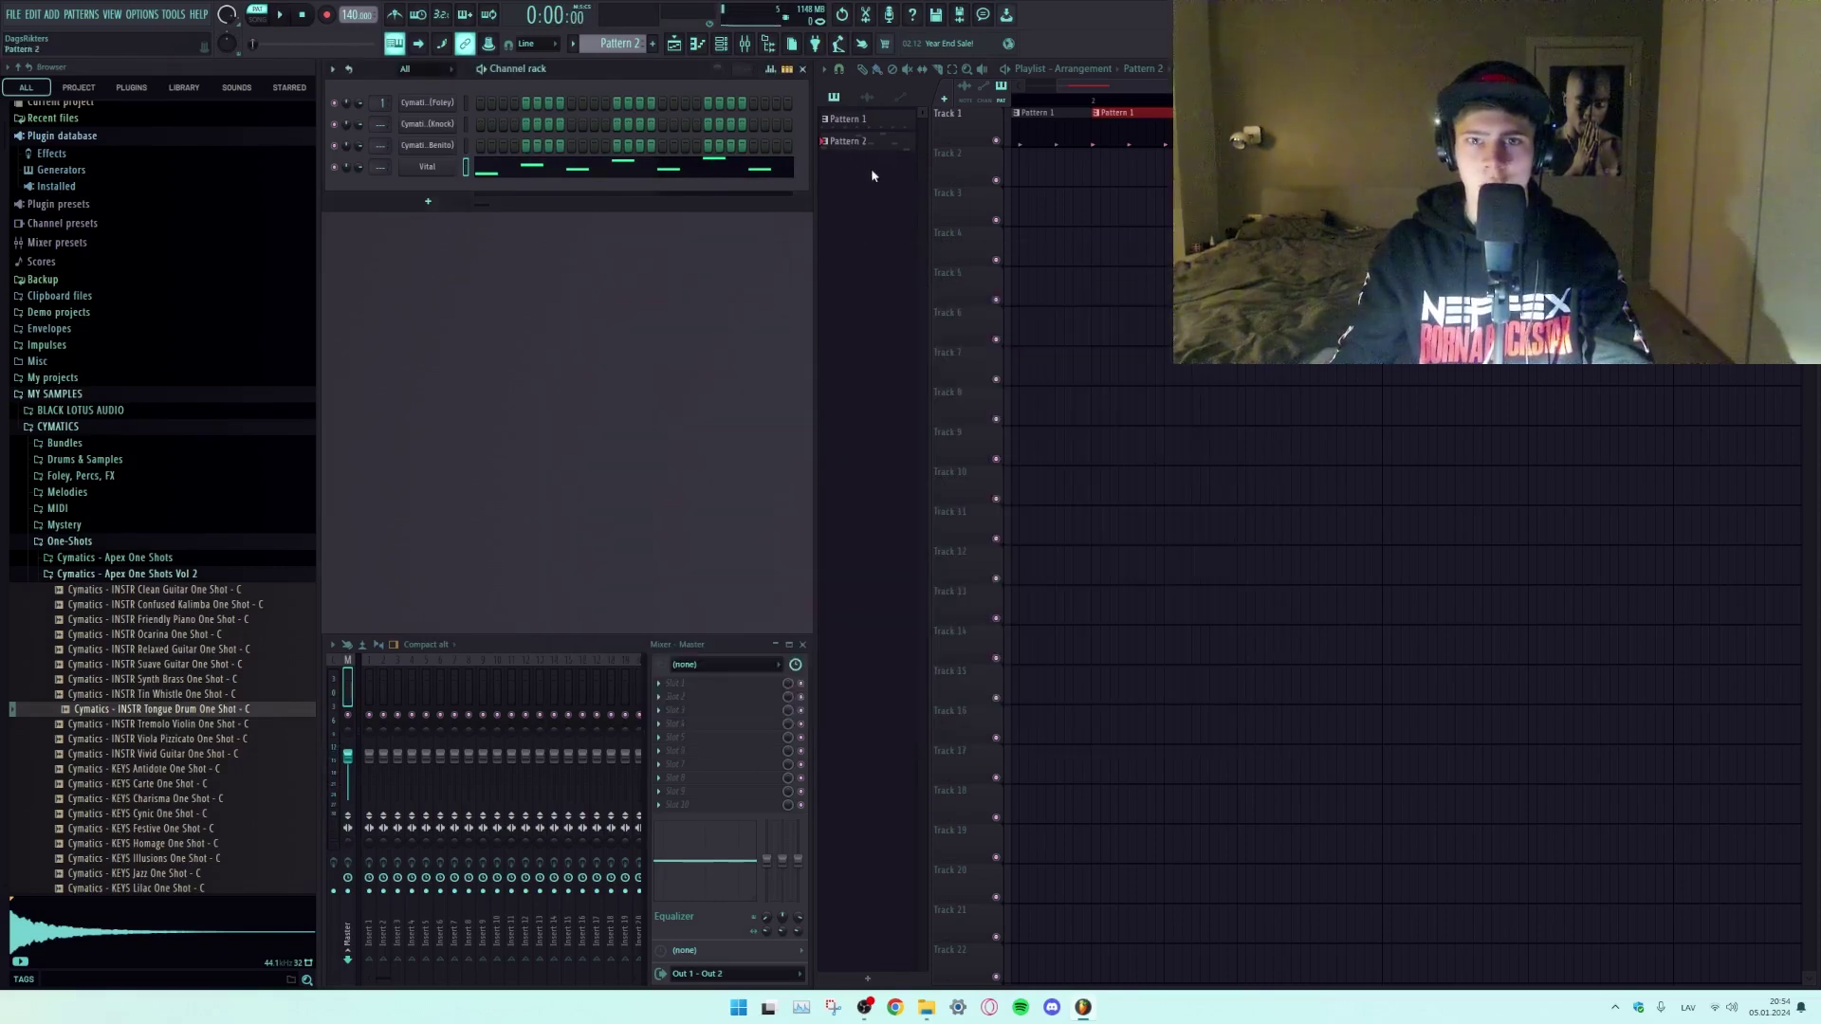
scroll(1091, 102, "up", 2)
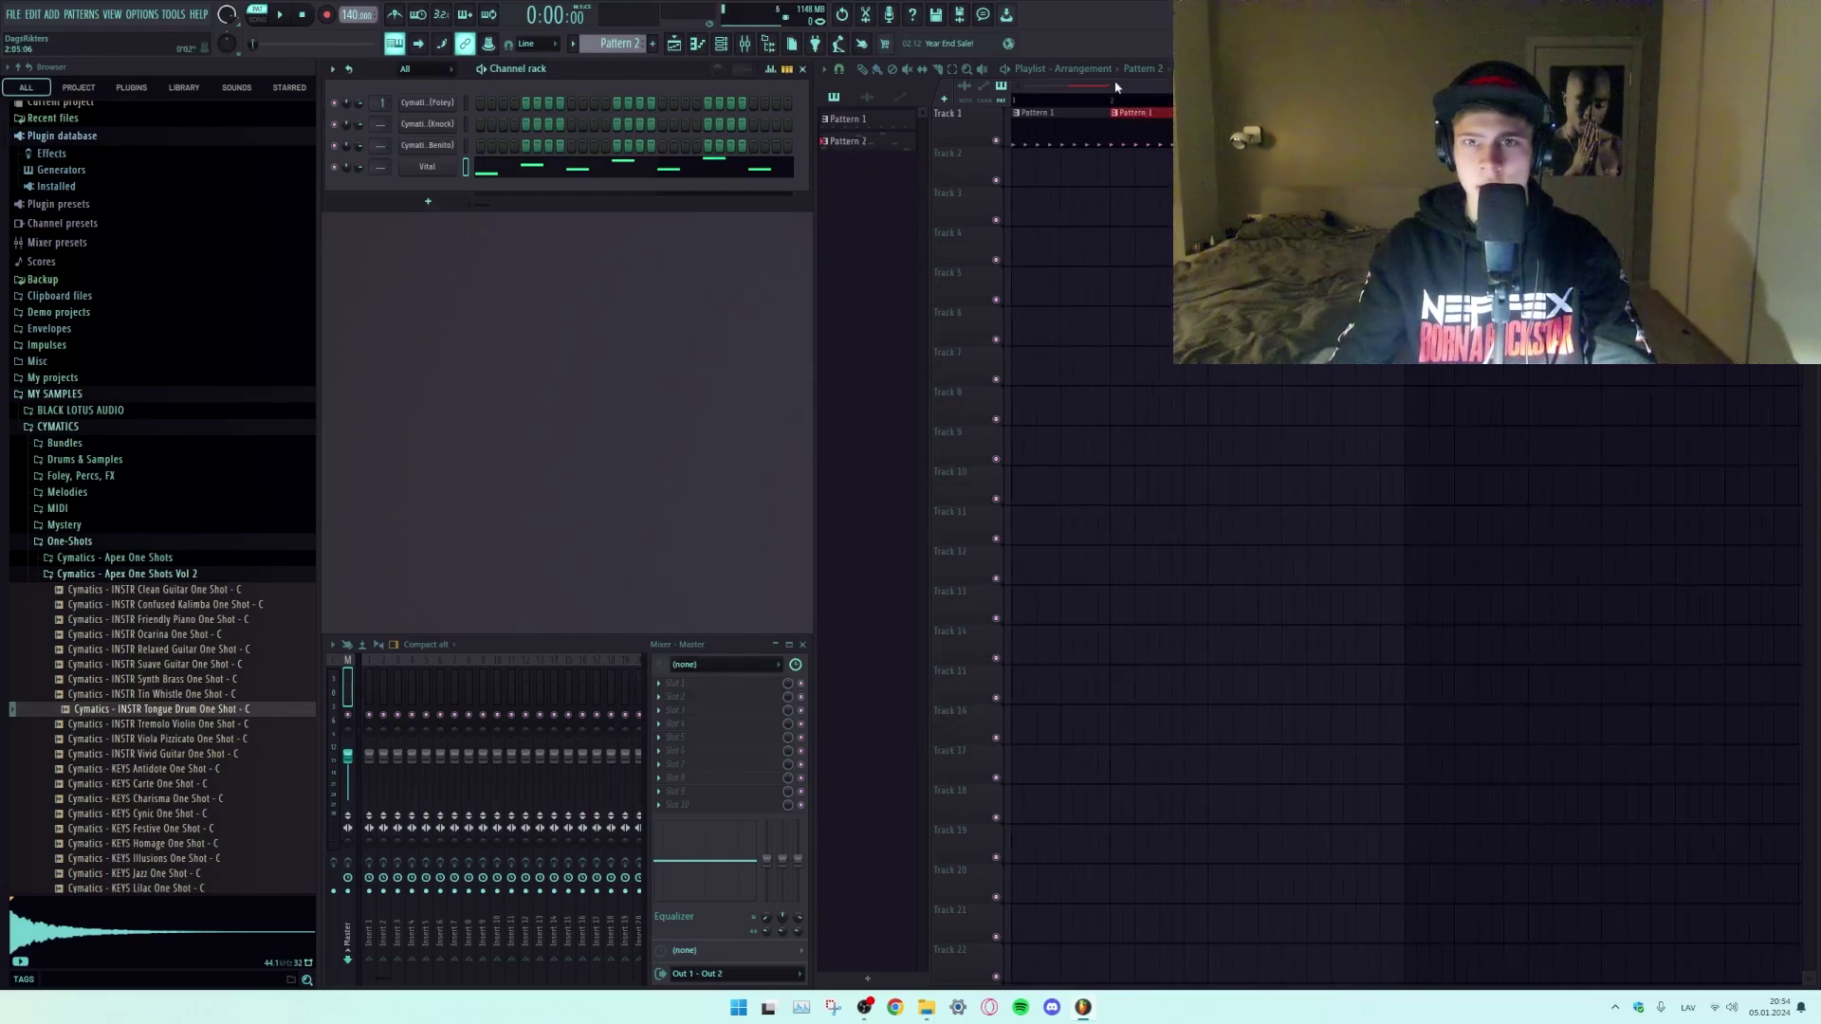
left_click_drag(864, 152, 1036, 170)
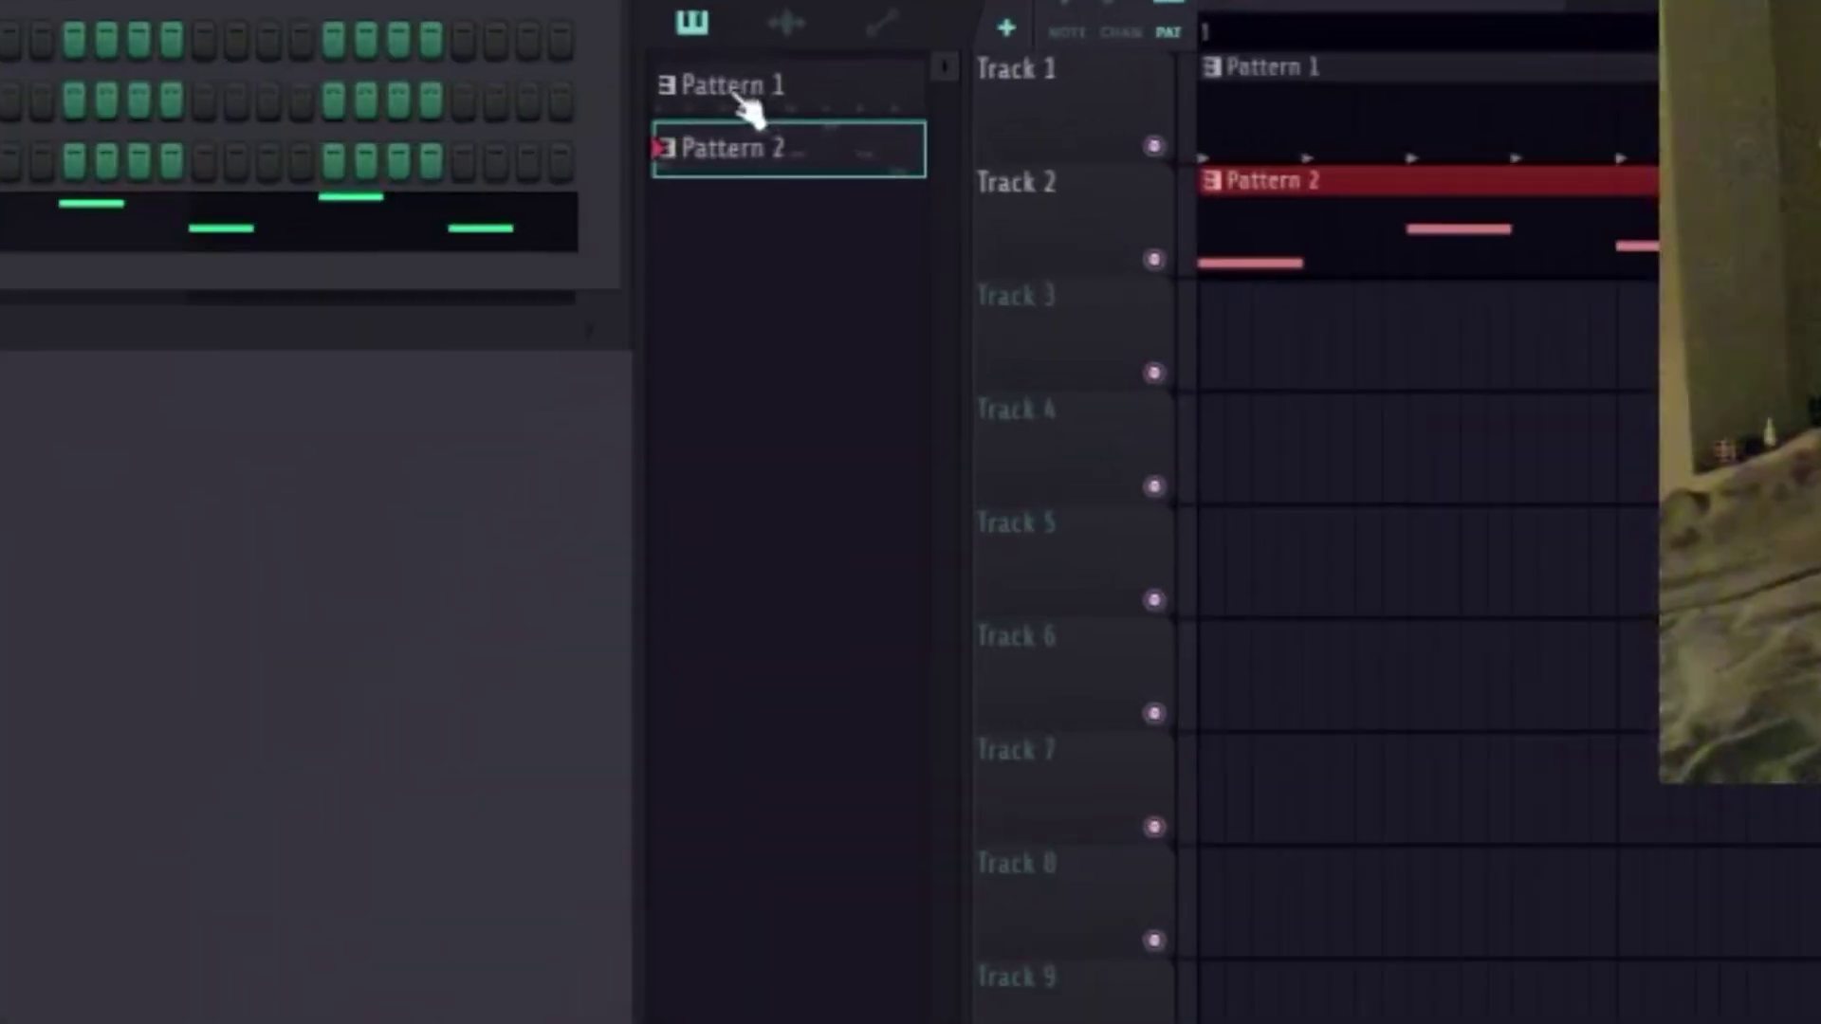
Rename Pattern 1 as Drumz.
right_click(849, 121)
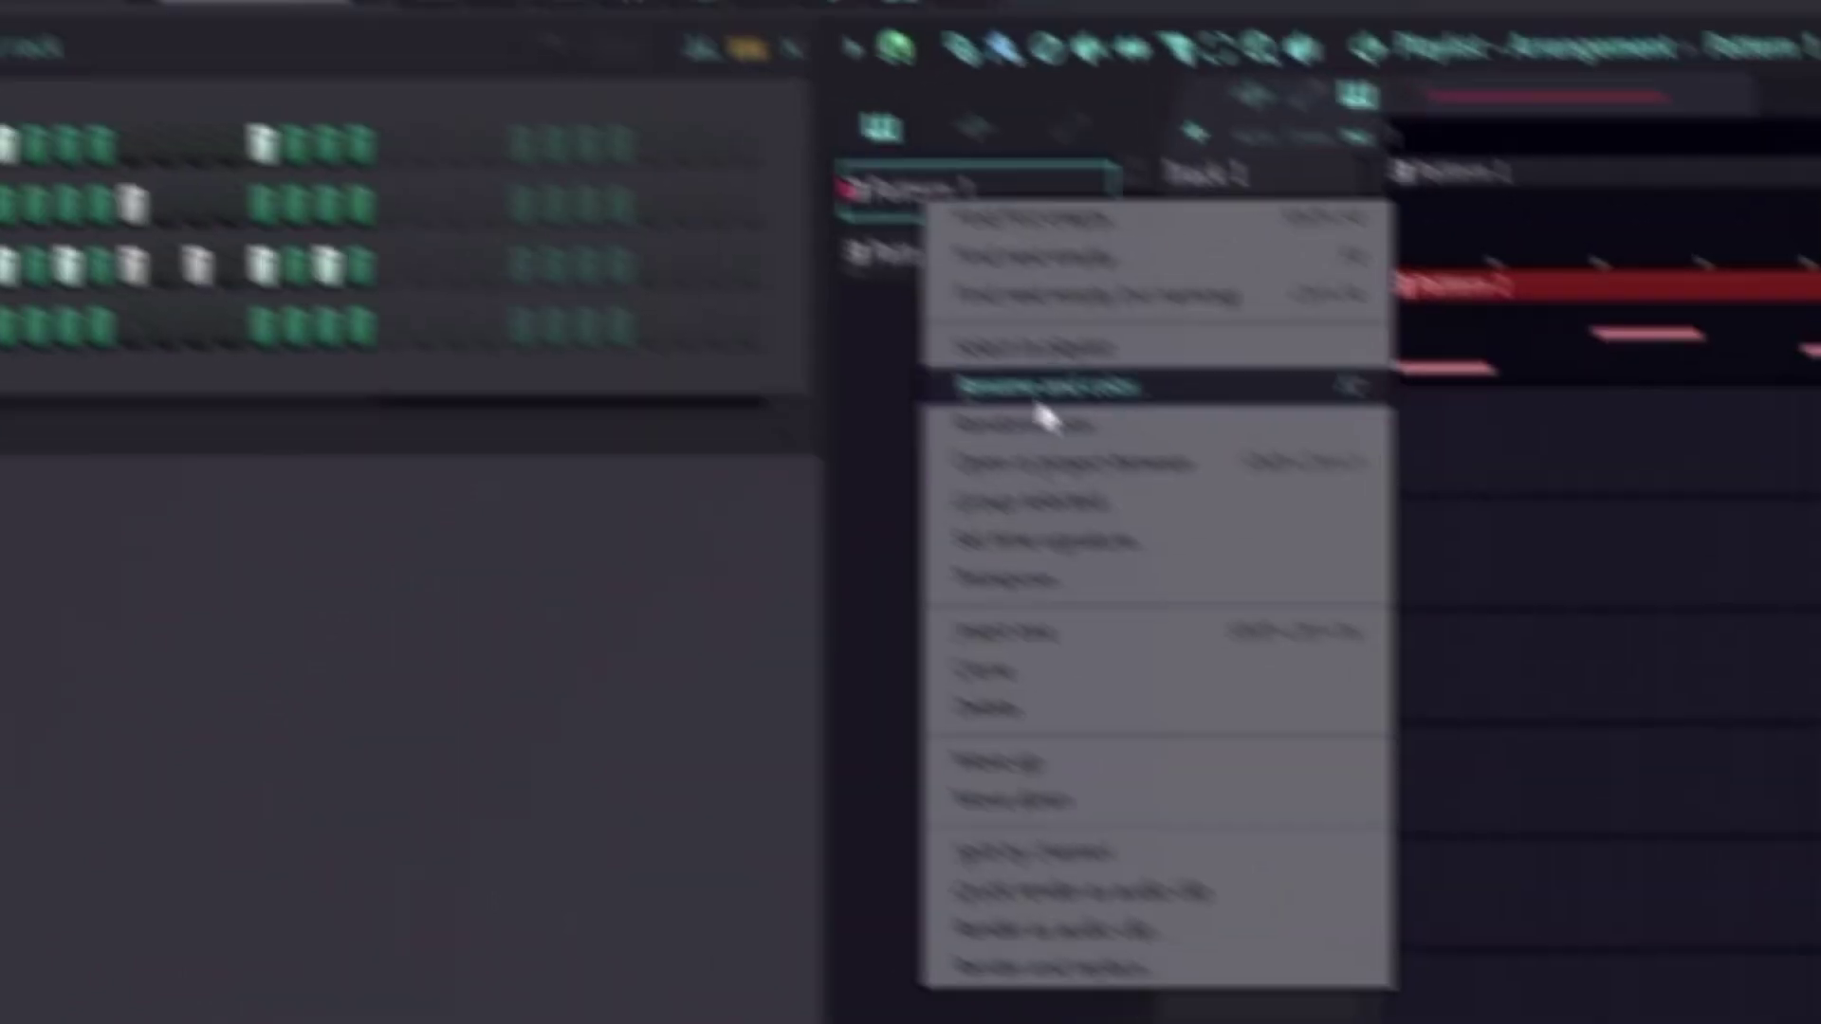
left_click(849, 285)
type("Drumz")
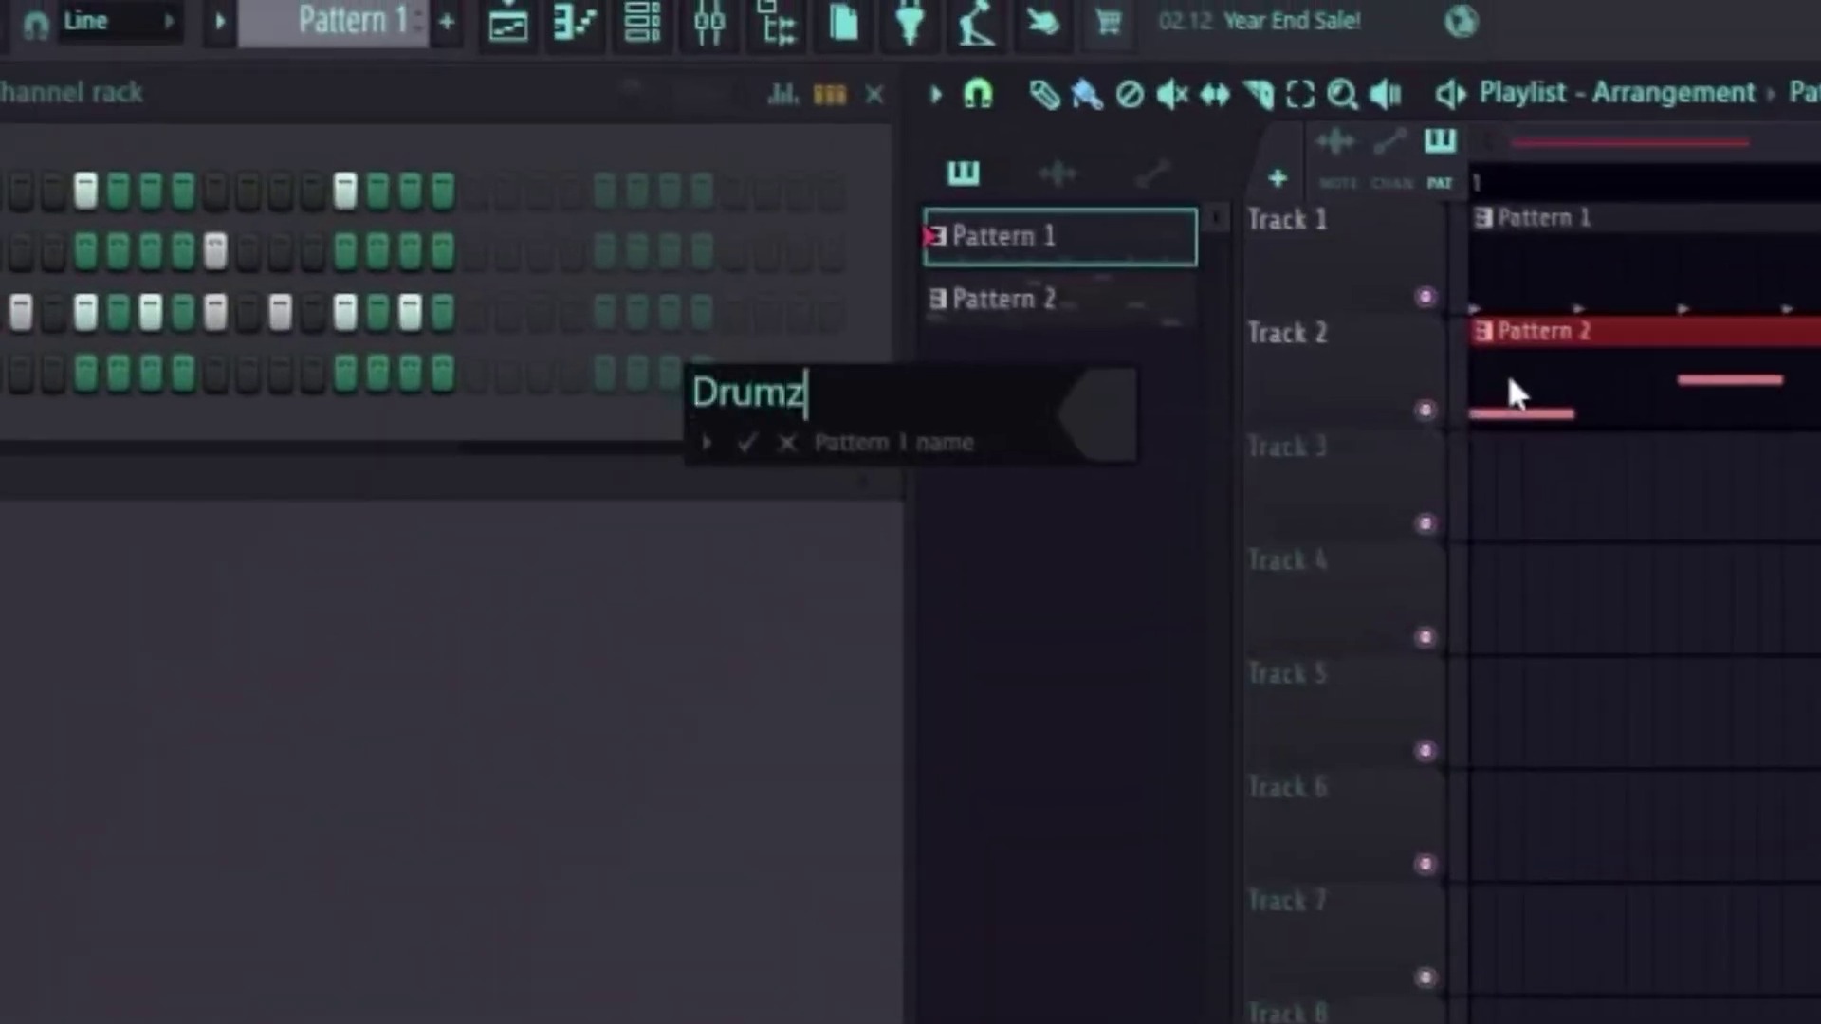
key("Return")
Rename Pattern 2 as Melody.
right_click(1062, 303)
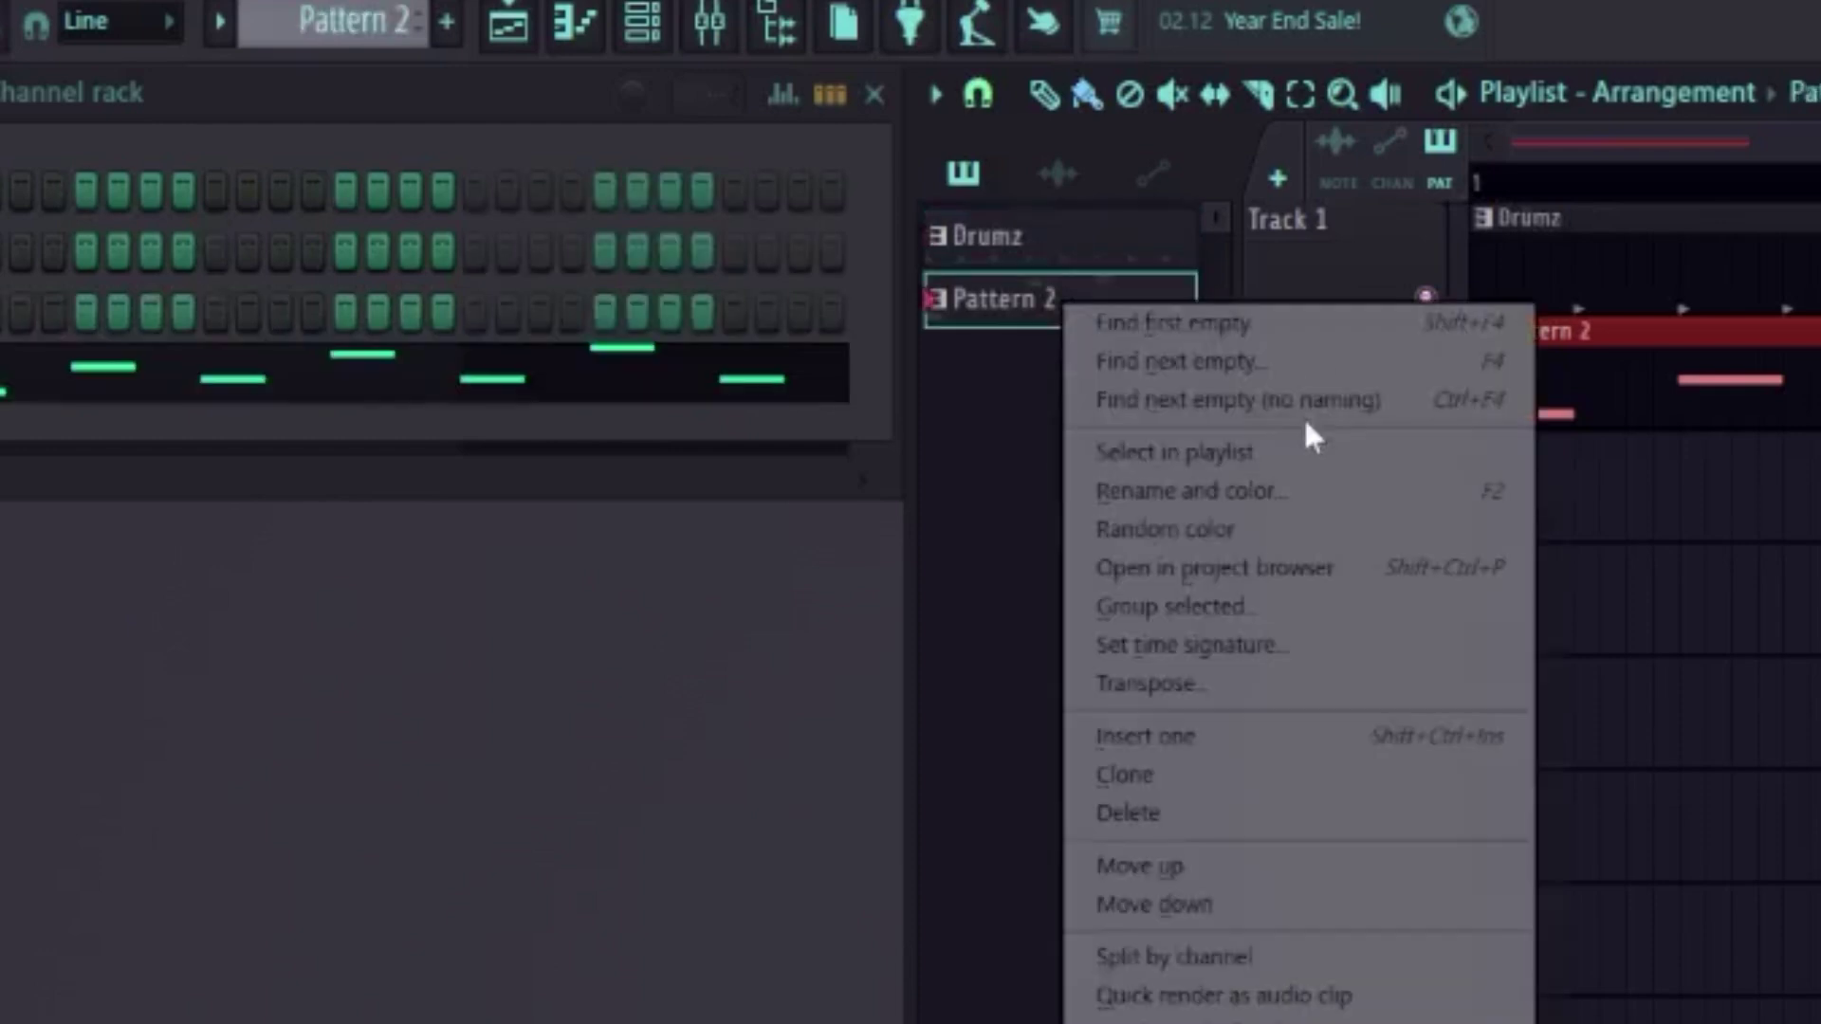
left_click(1166, 492)
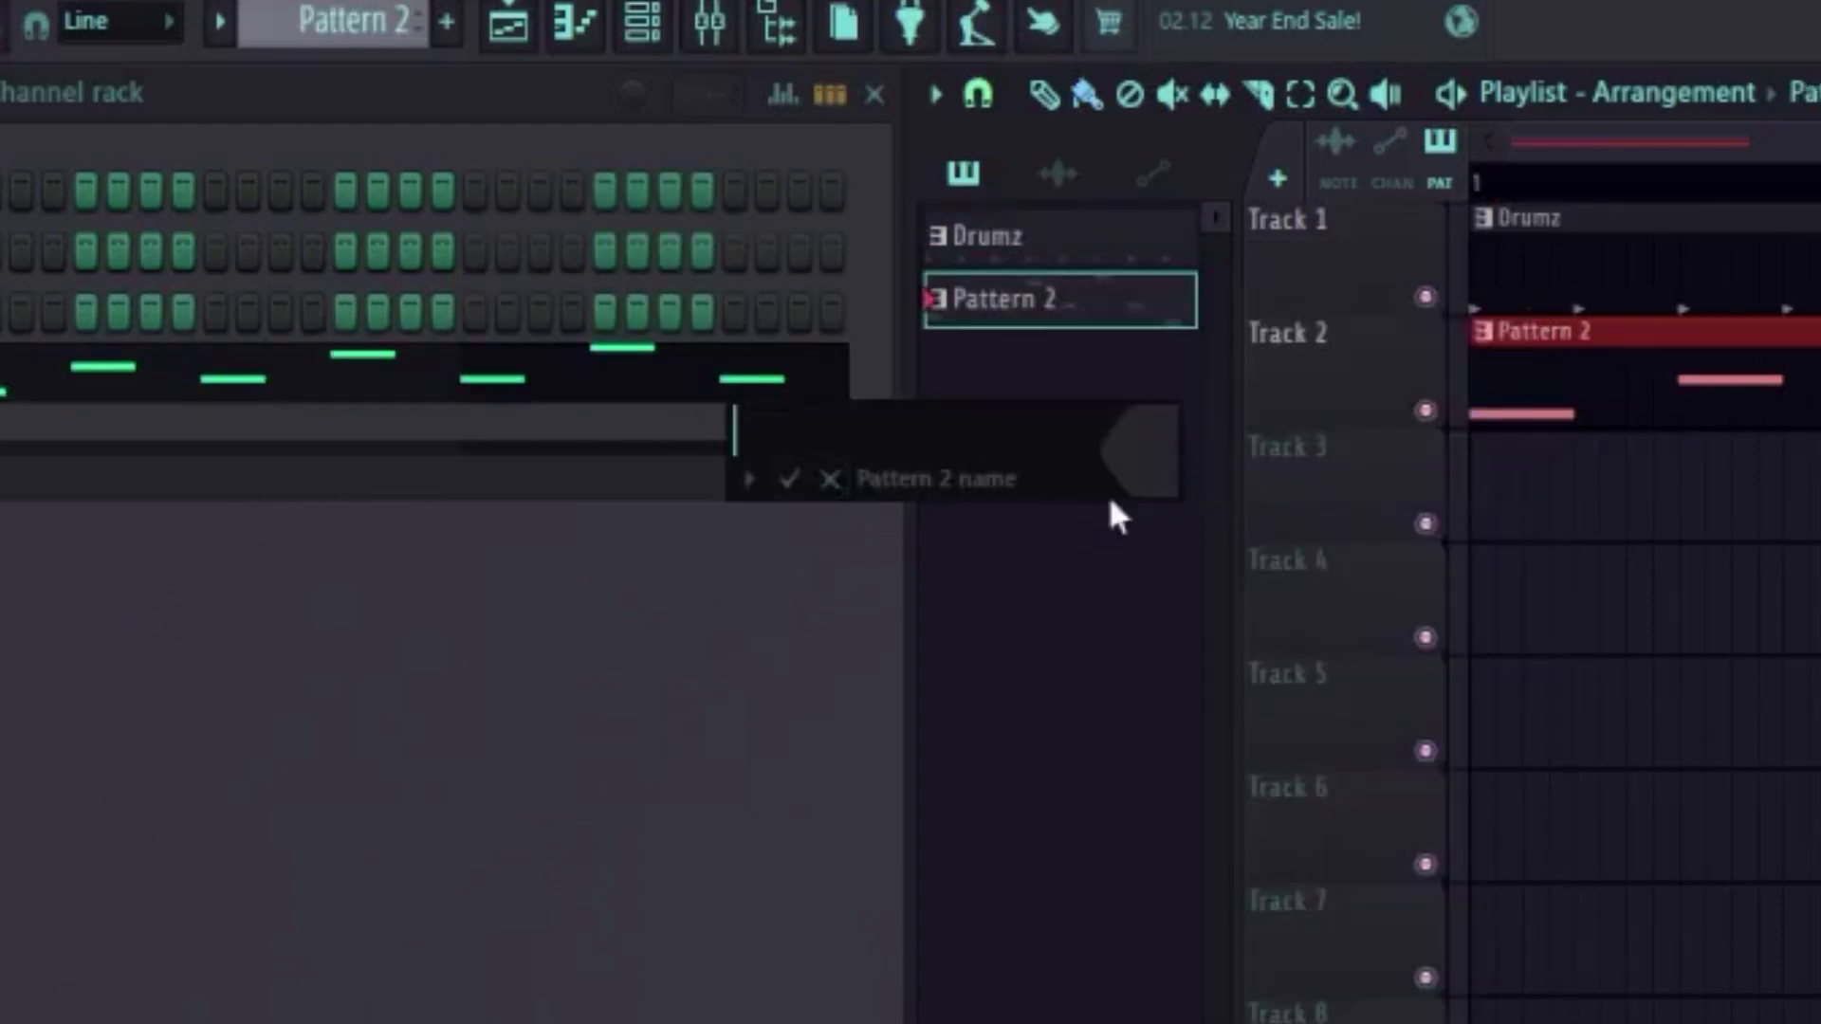
type("Melody")
key("Return")
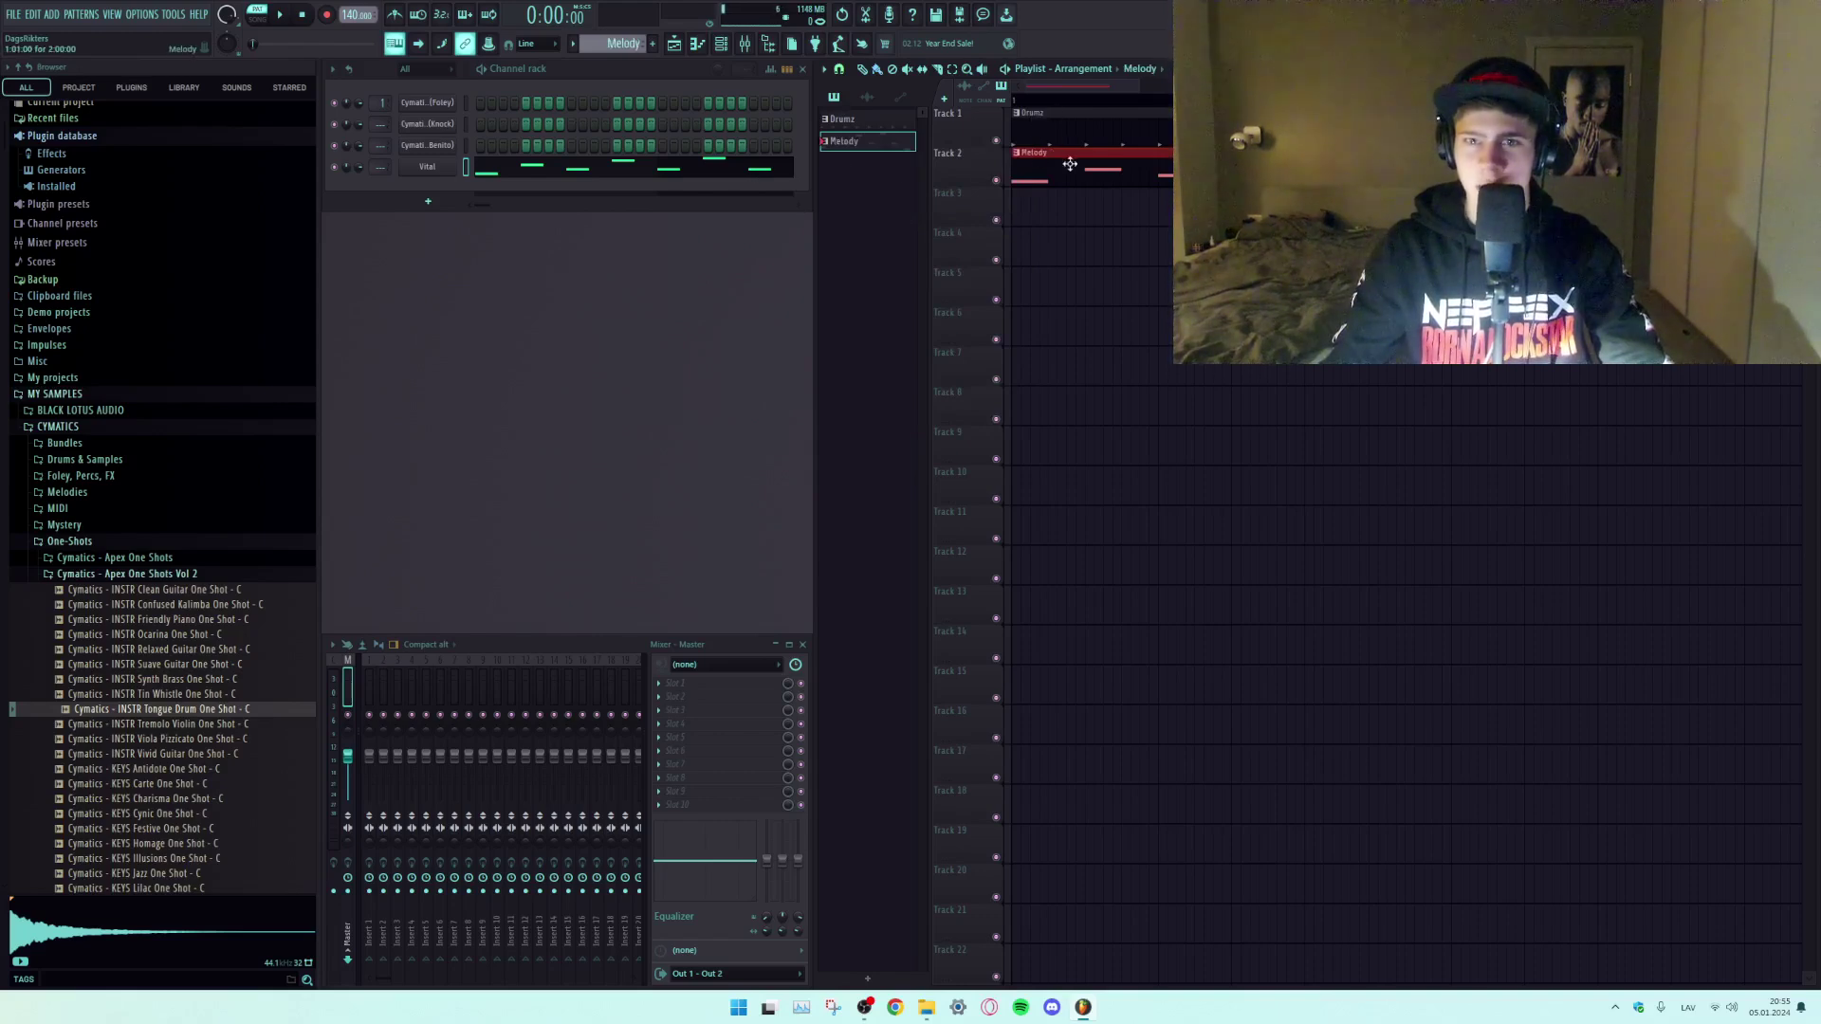
Play the arrangement in song mode to hear the Drumz and Melody clips together.
left_click(273, 19)
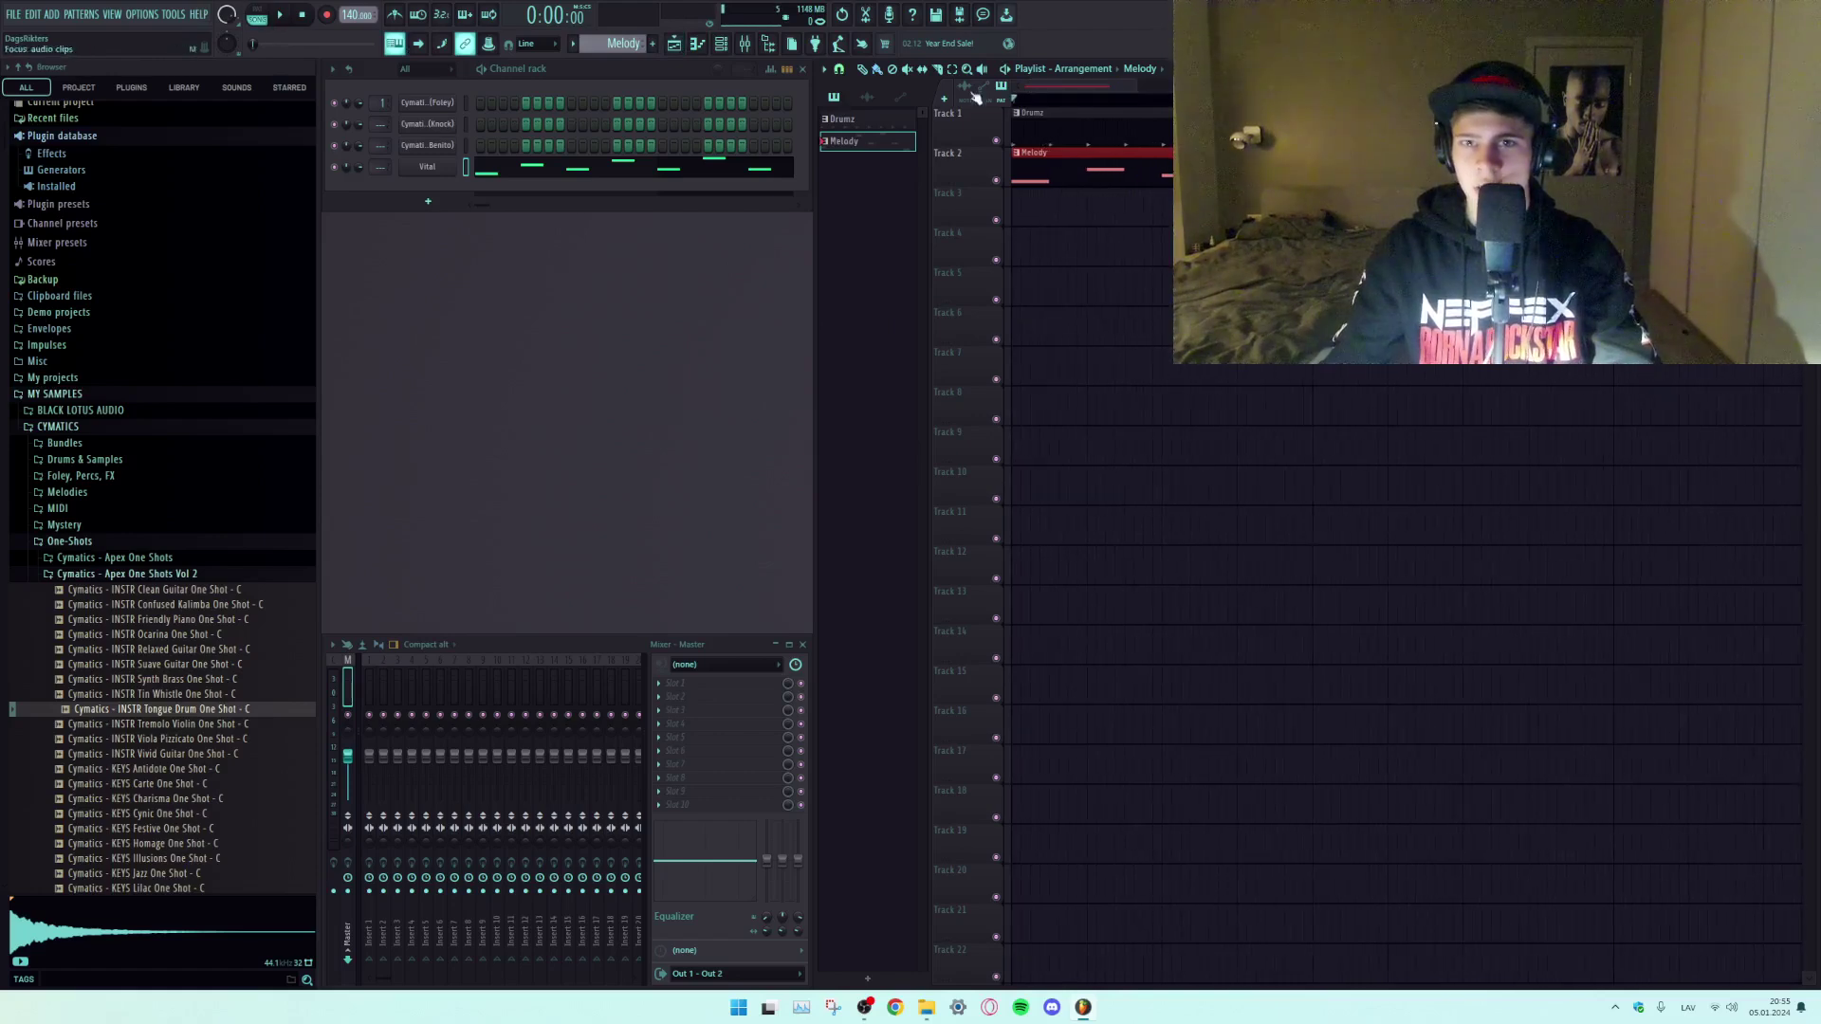
key("space")
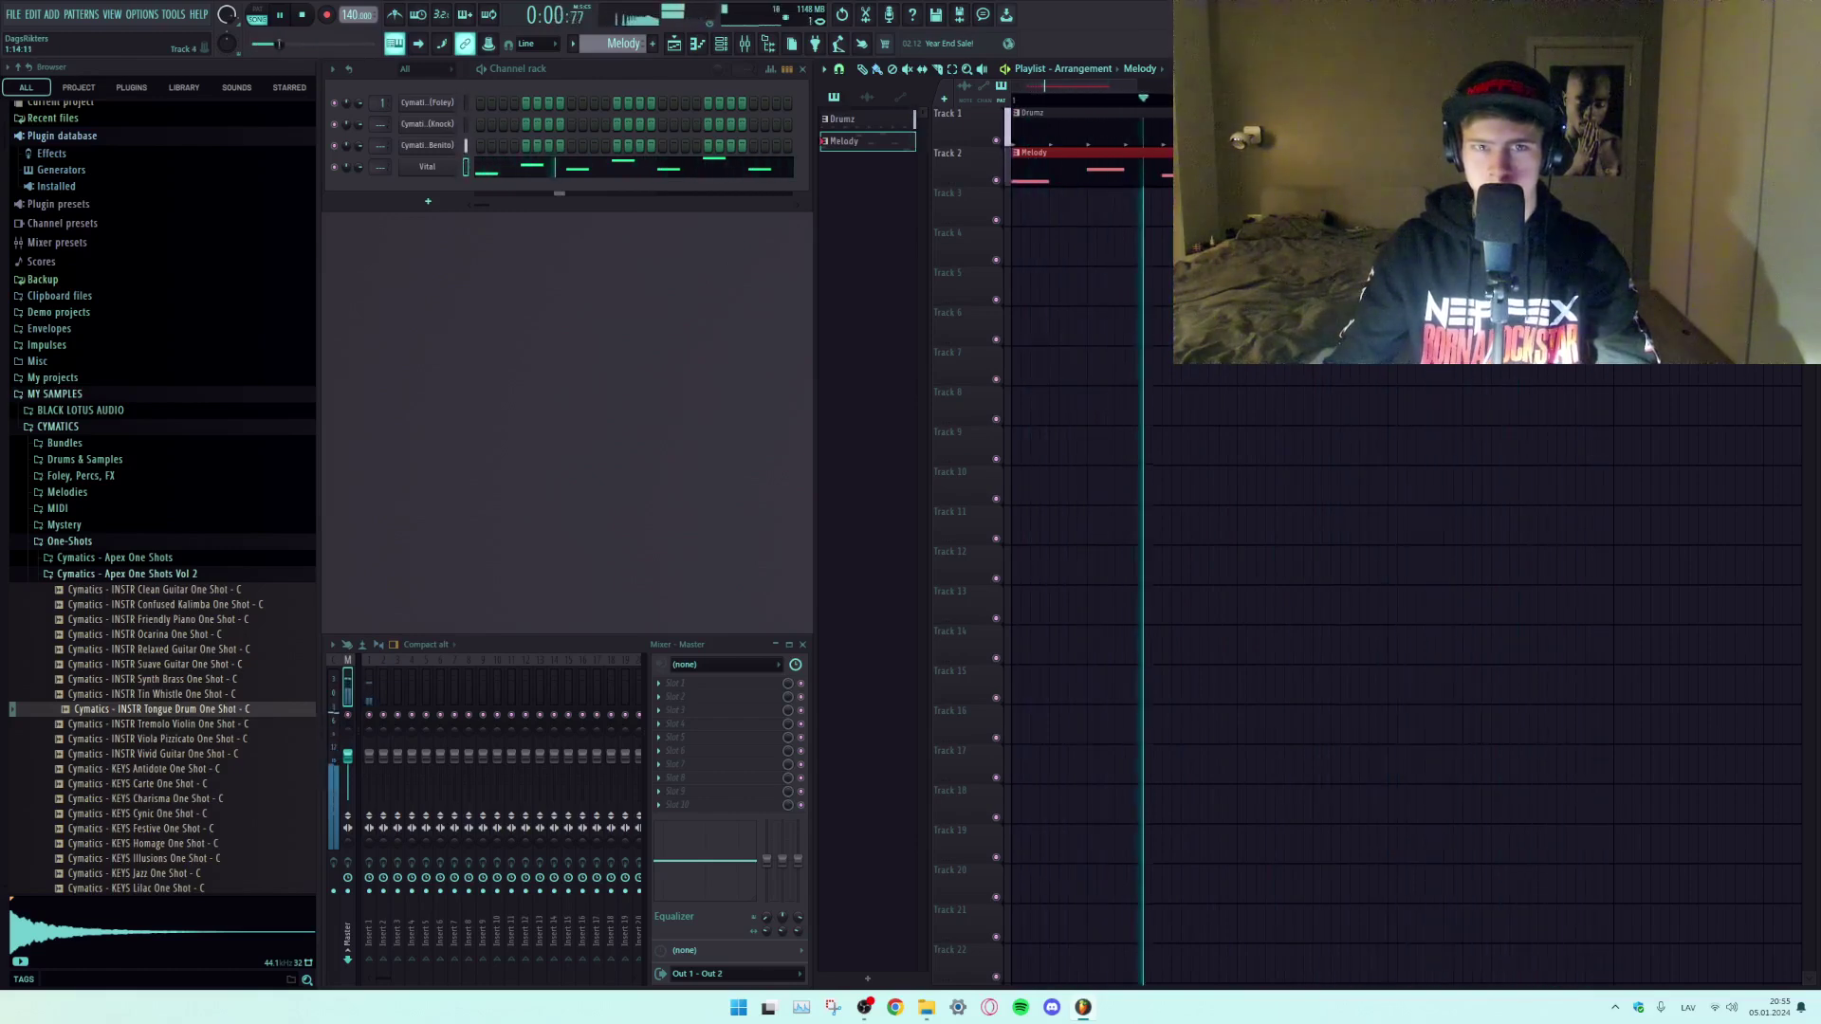
key("space")
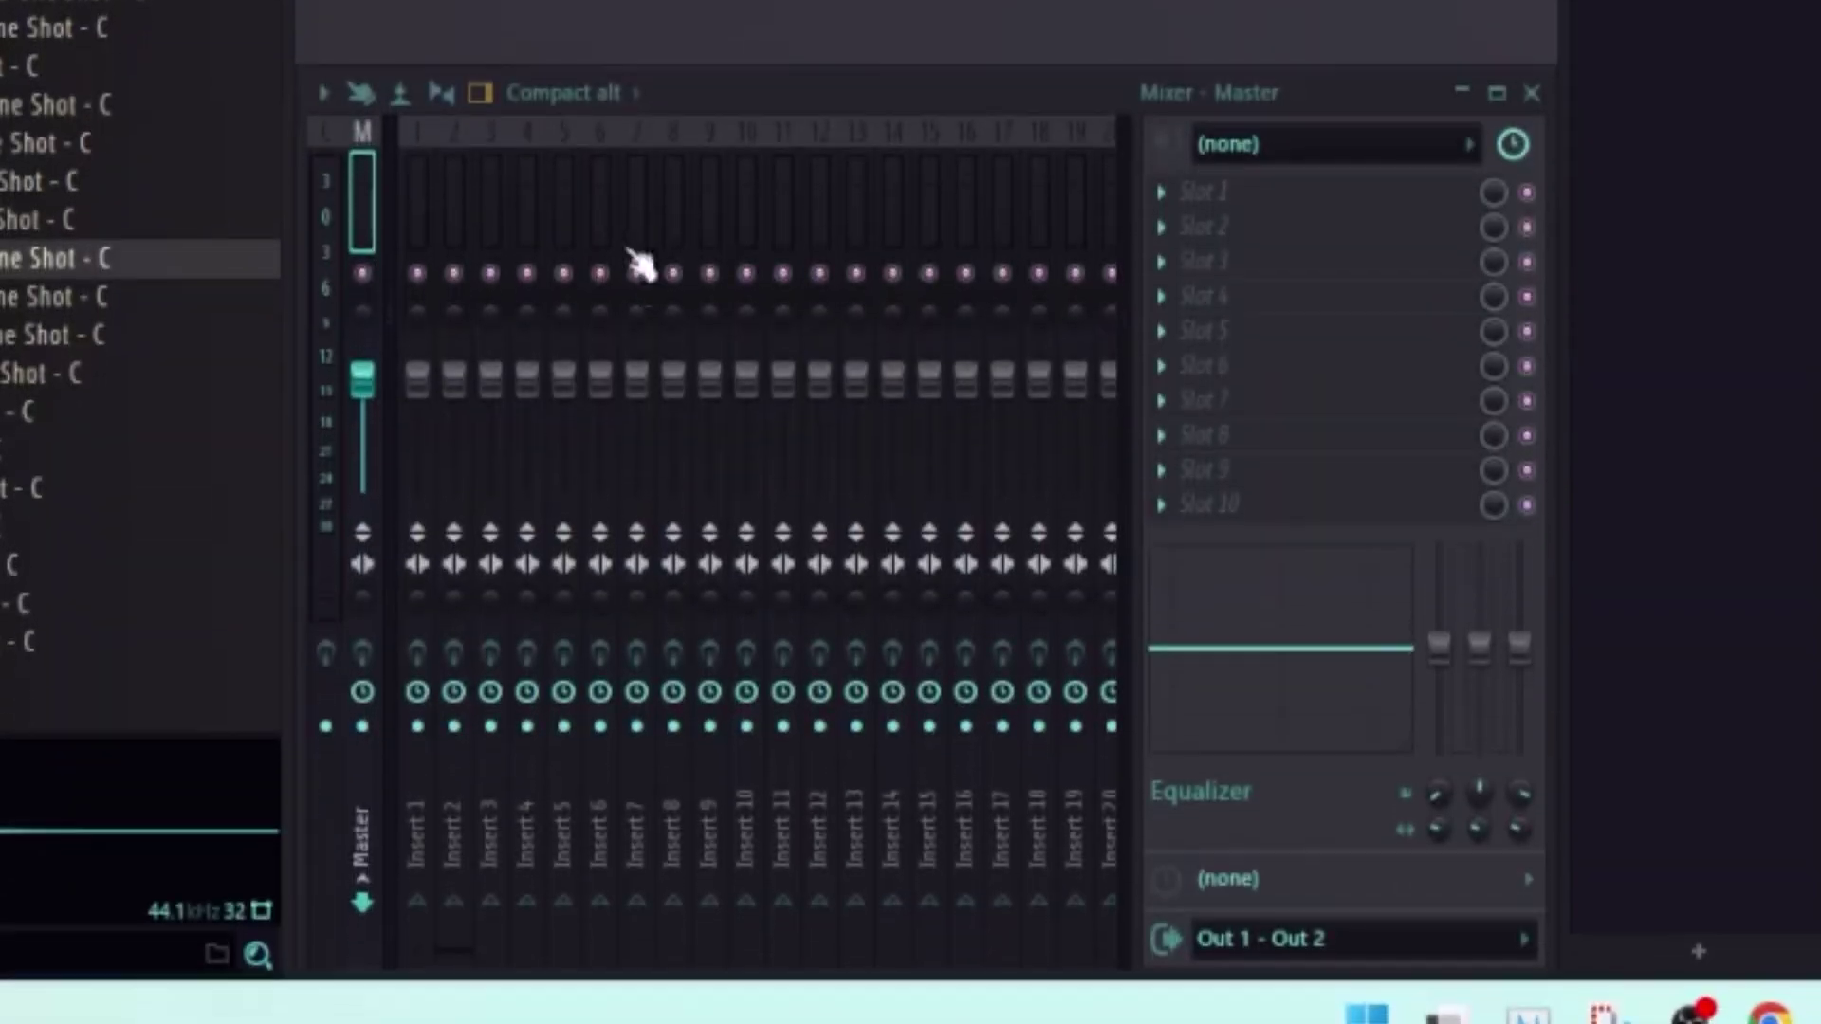
Route the Vital channel to mixer track 1 and clear the Foley channel's mixer routing.
left_click(417, 186)
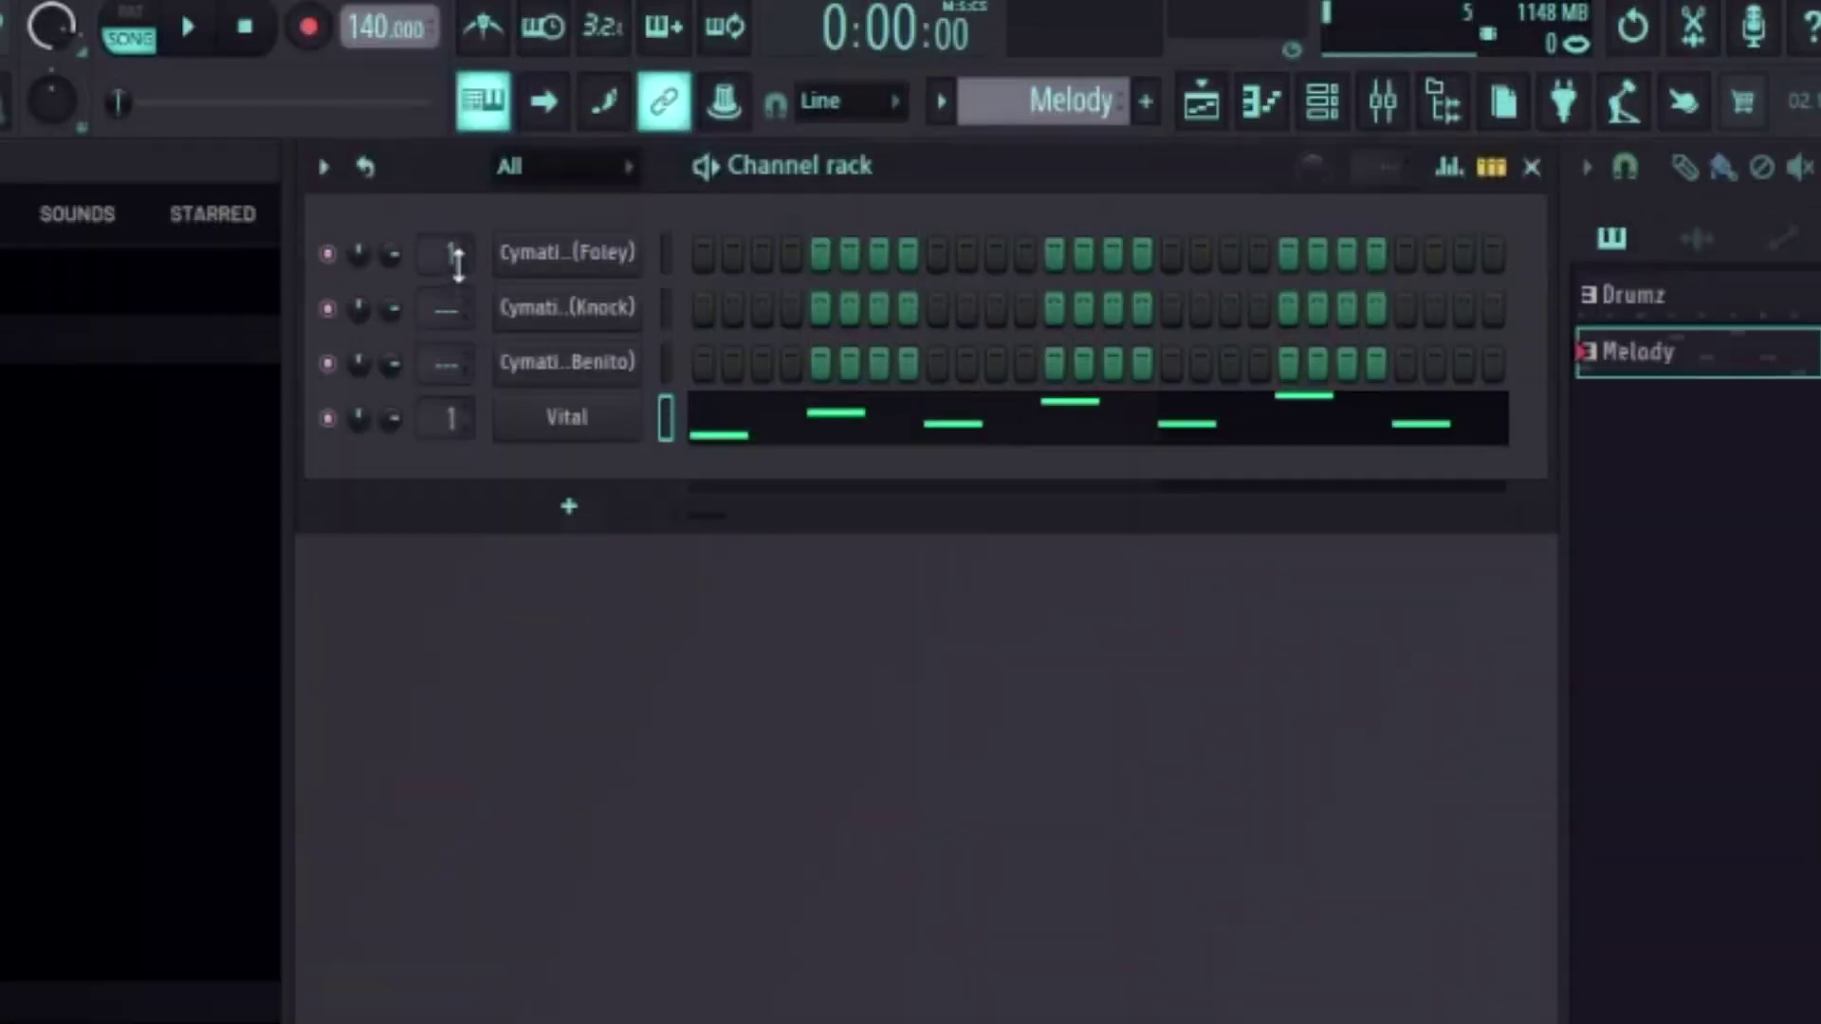
scroll(456, 263, "down", 1)
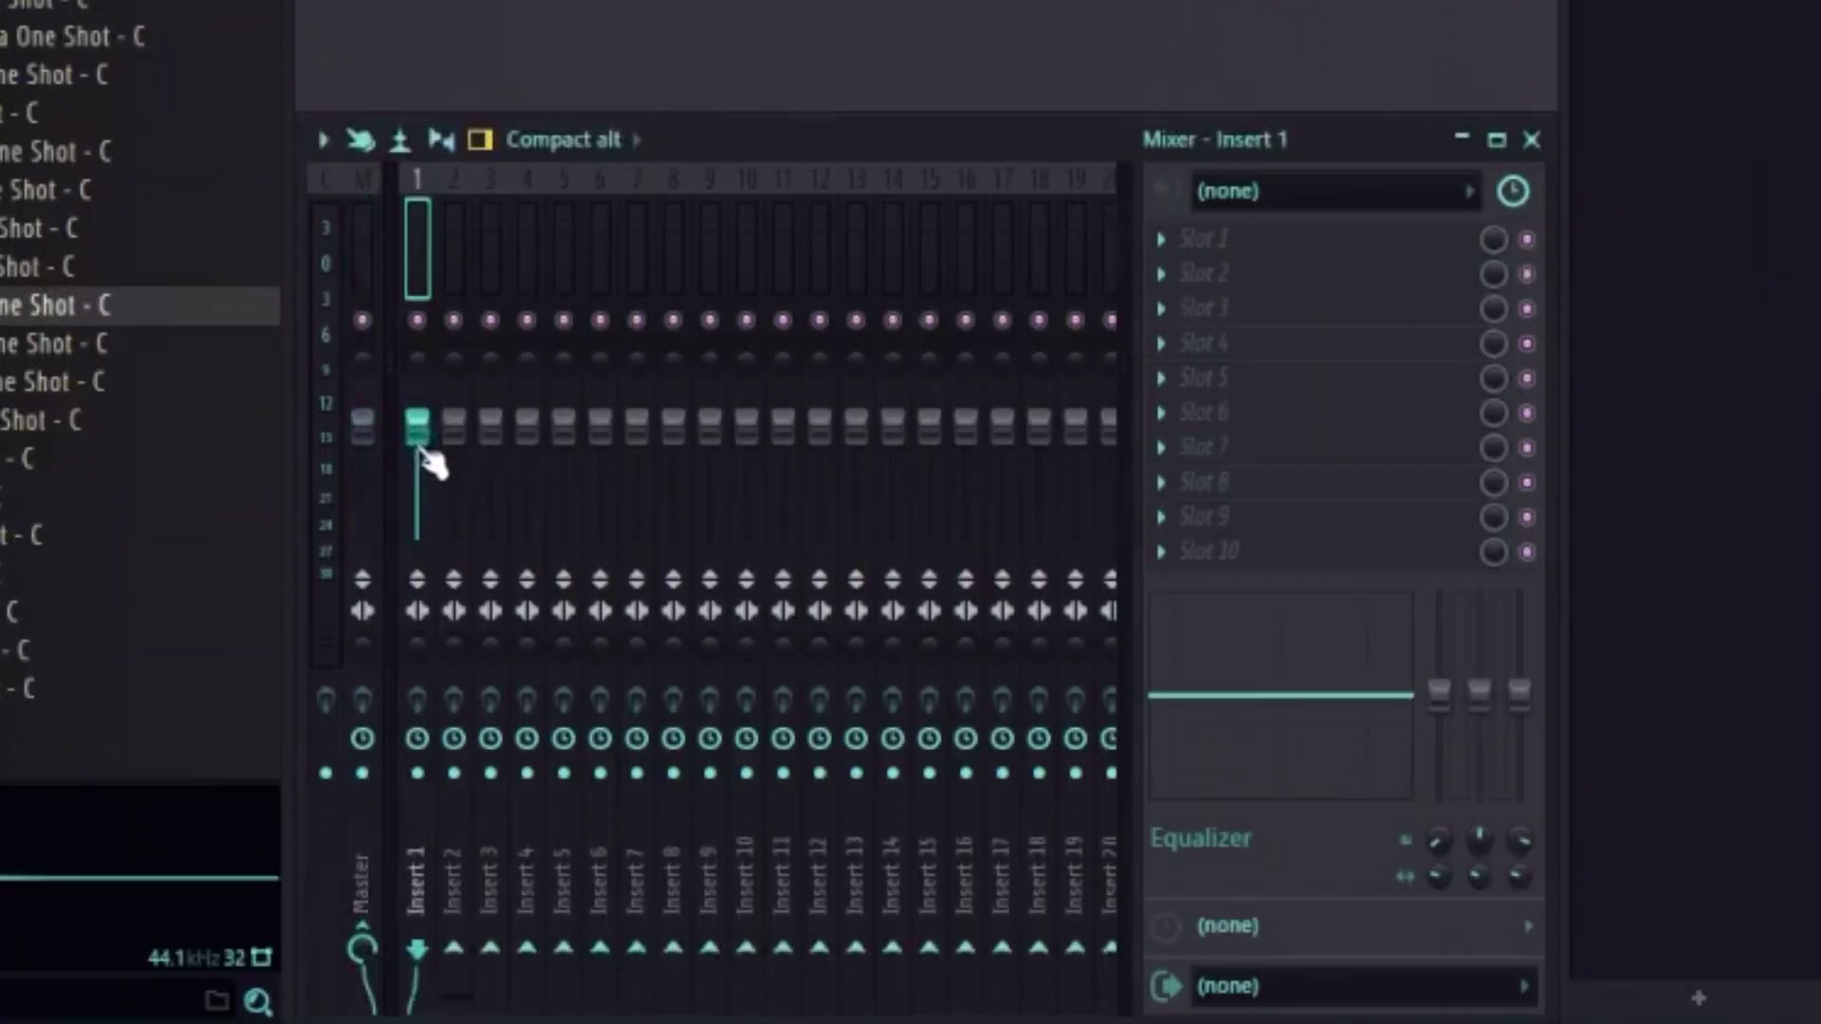
Try lower and higher volume levels on the Insert 1 fader and reset it to its default level.
left_click_drag(423, 443, 417, 558)
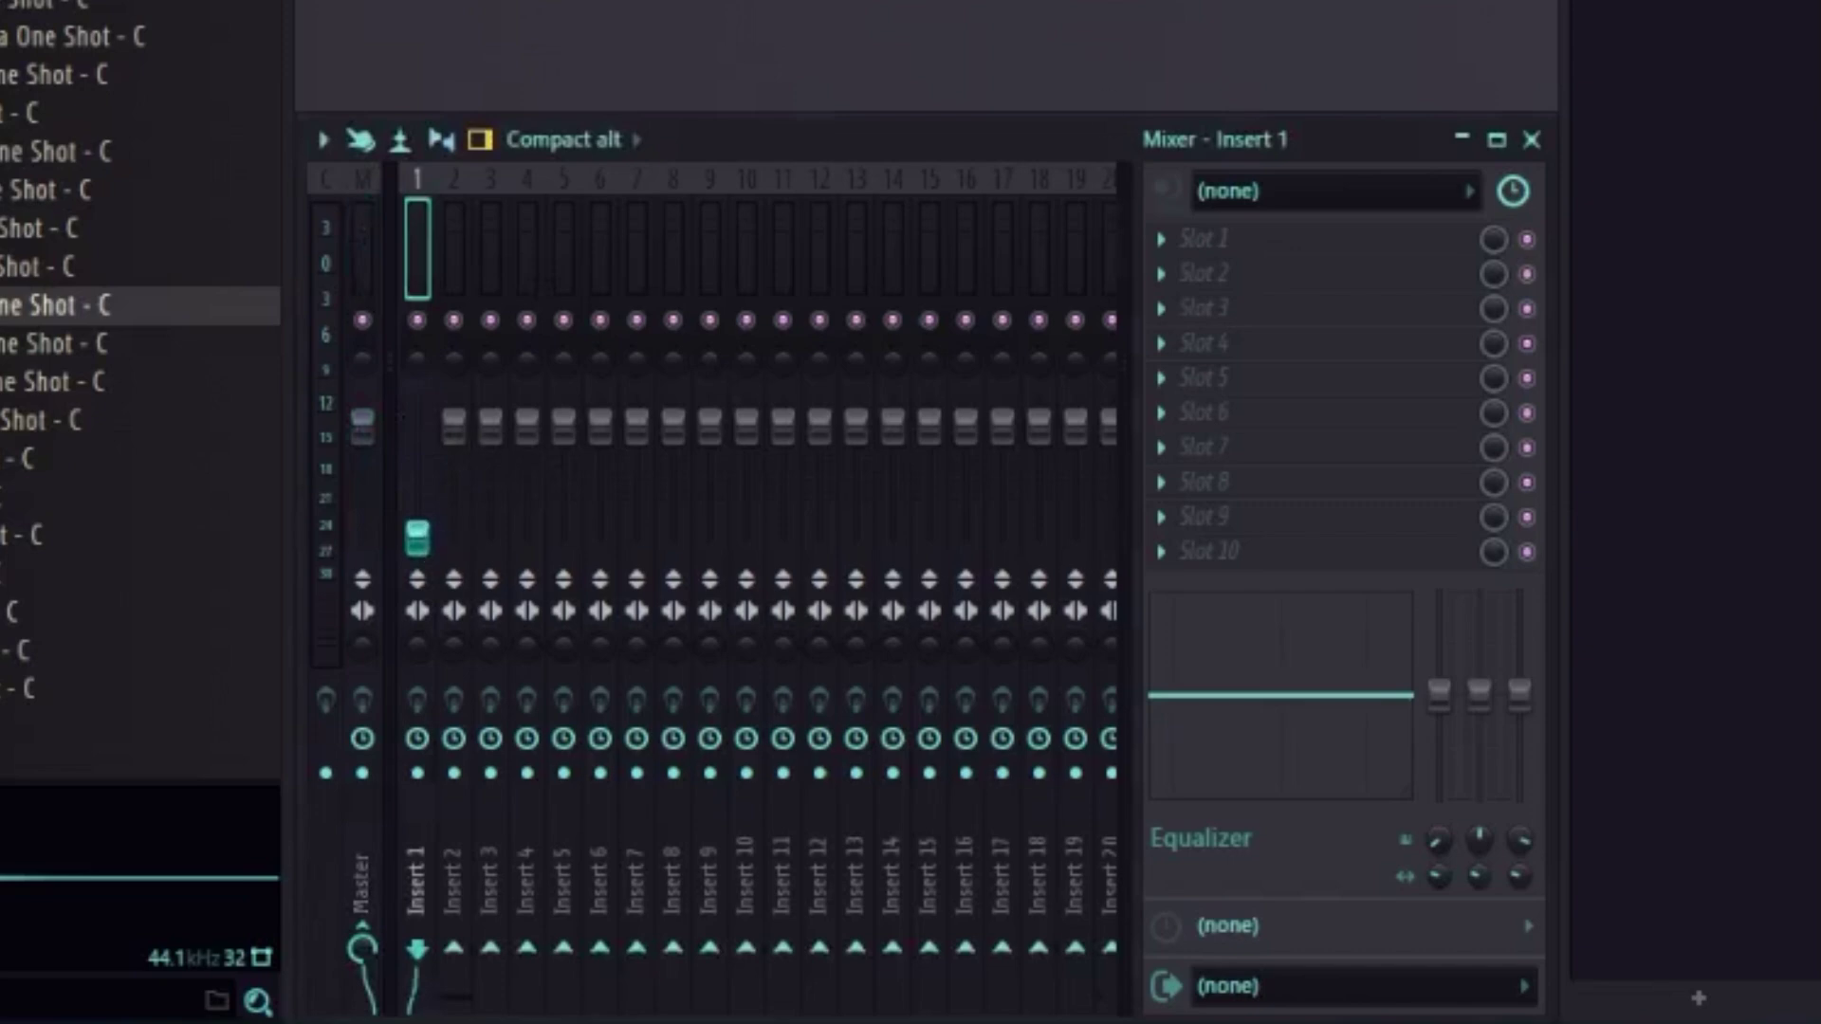
left_click_drag(417, 537, 417, 398)
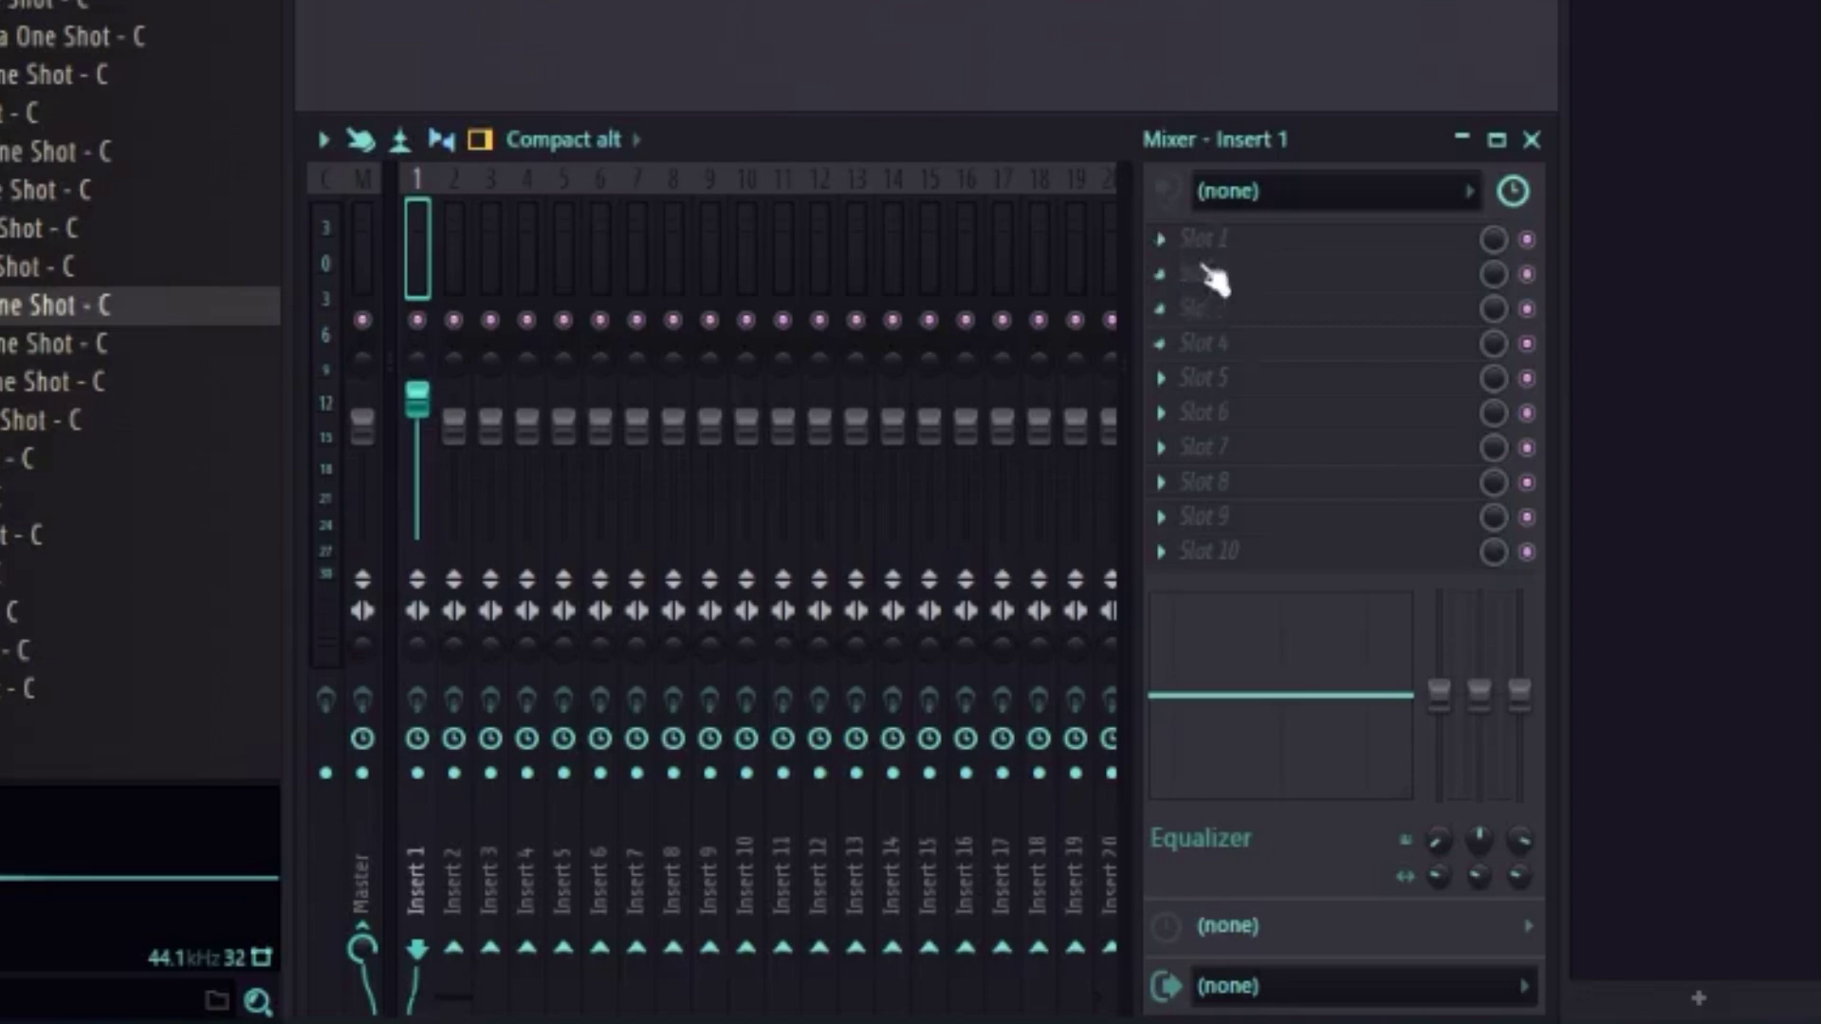
left_click_drag(417, 399, 417, 425)
mouse_move(417, 425)
left_mouse_down()
mouse_move(417, 538)
mouse_move(417, 425)
left_mouse_up()
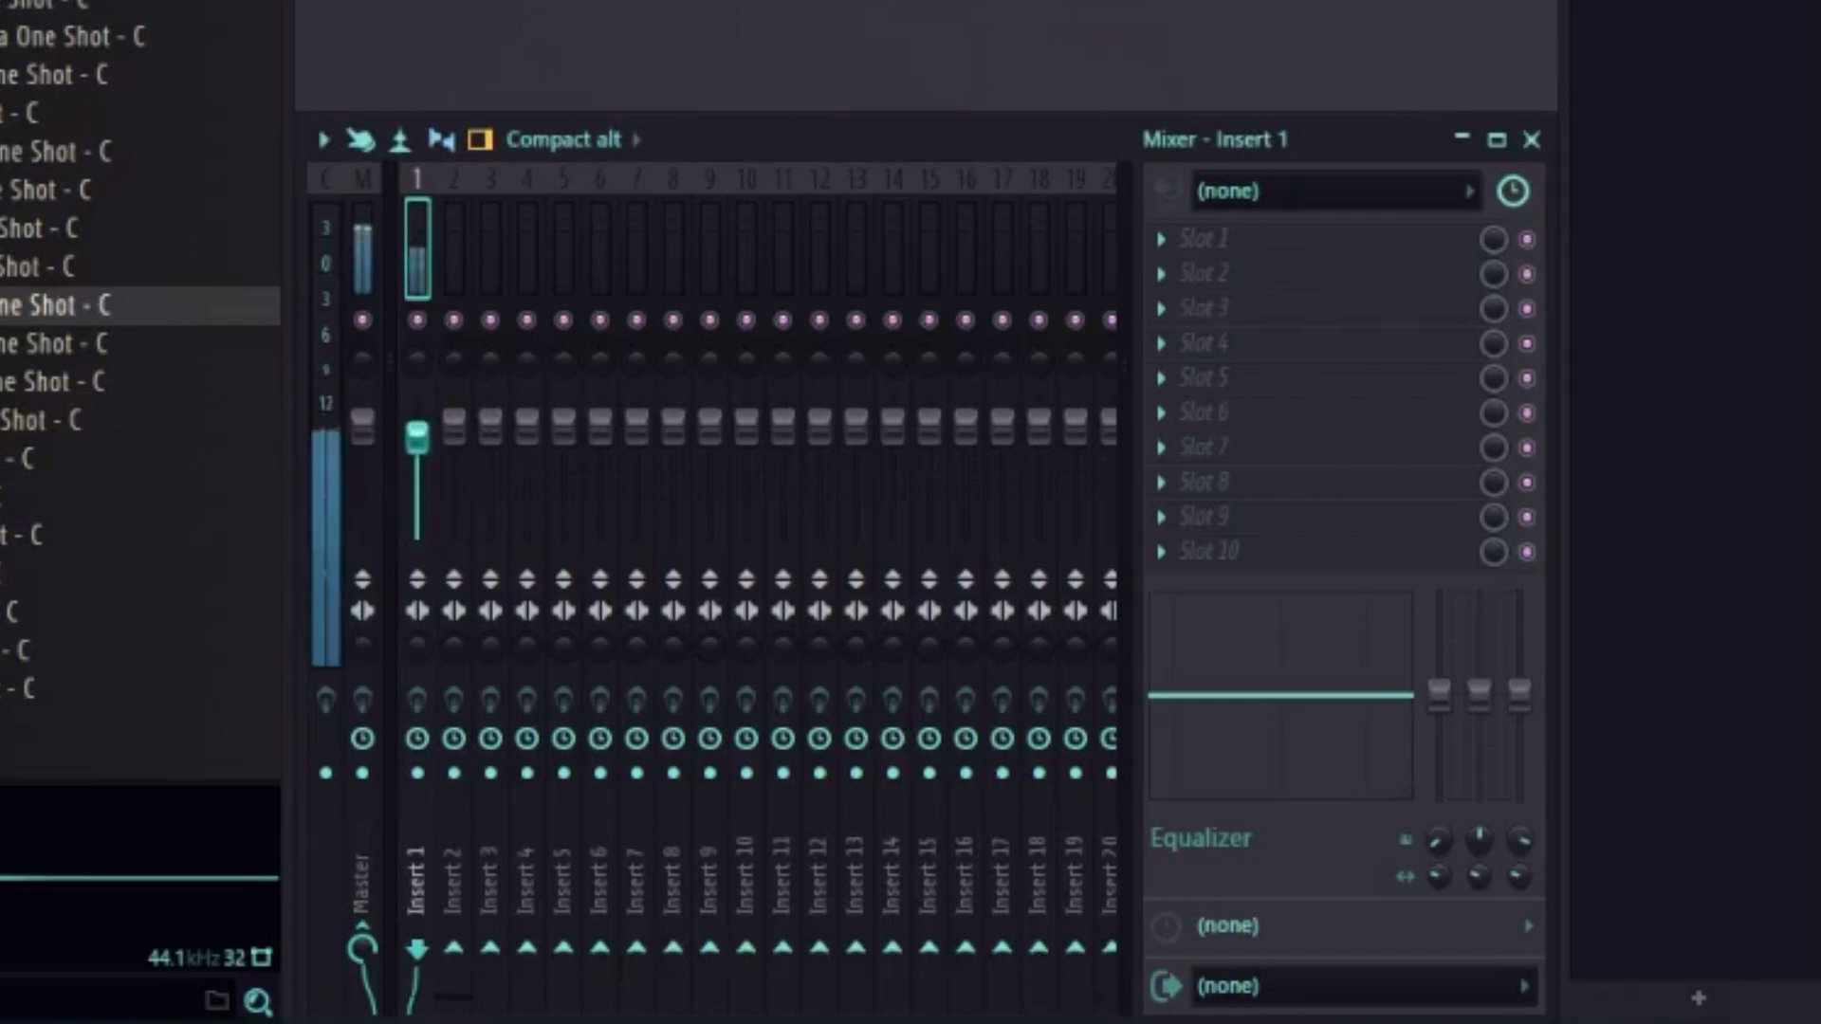
right_click(420, 434)
left_click(432, 426)
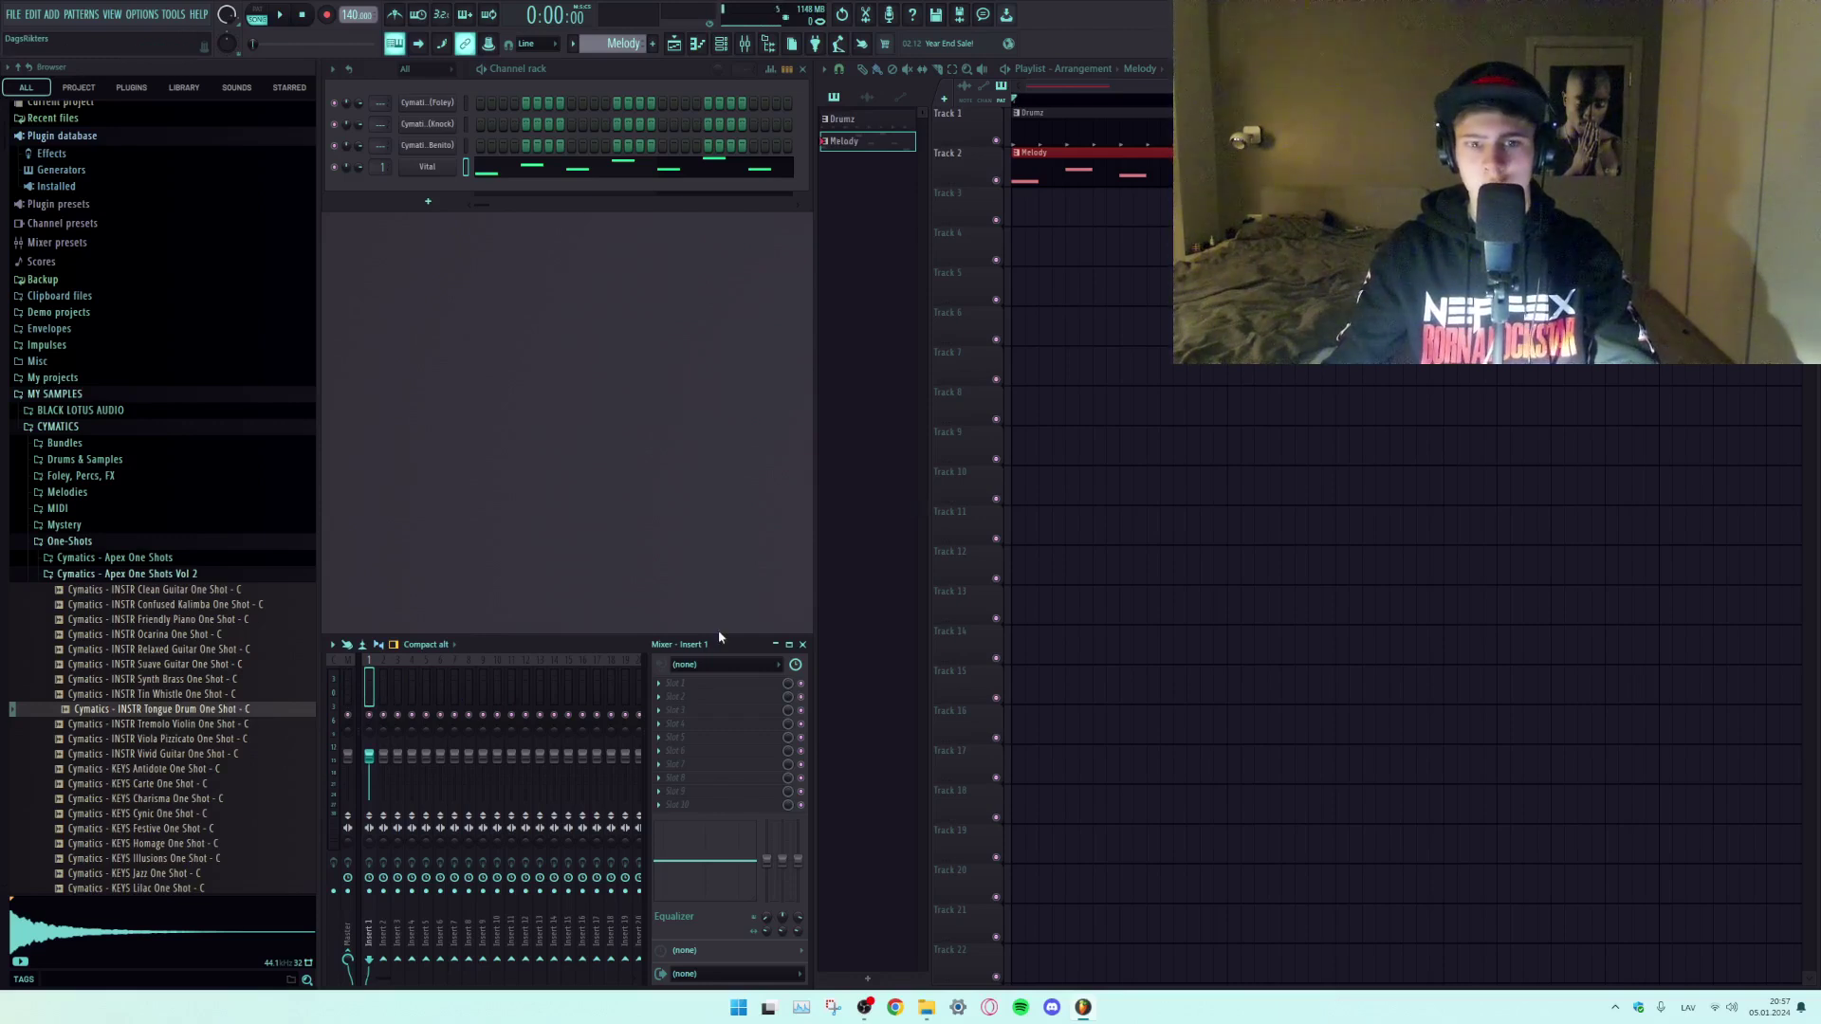
Load the kHs Reverb effect into Slot 1 of Insert 1.
left_click(667, 689)
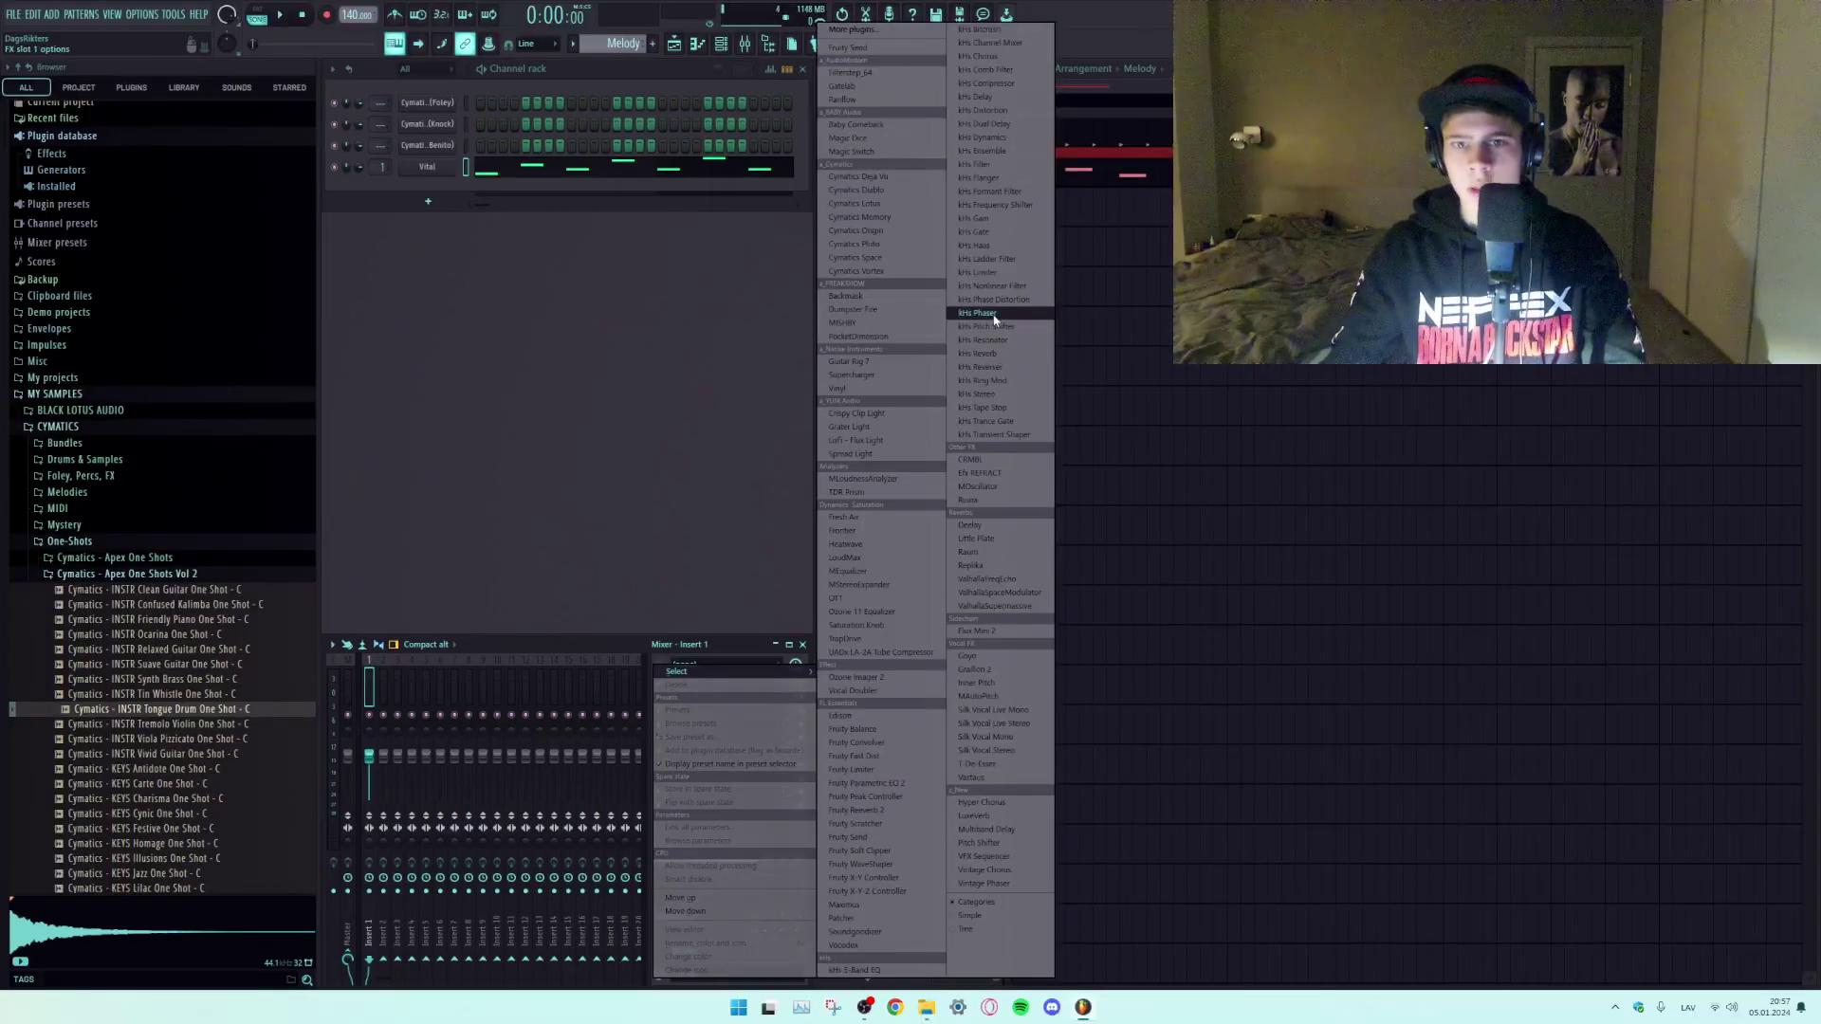
left_click(997, 355)
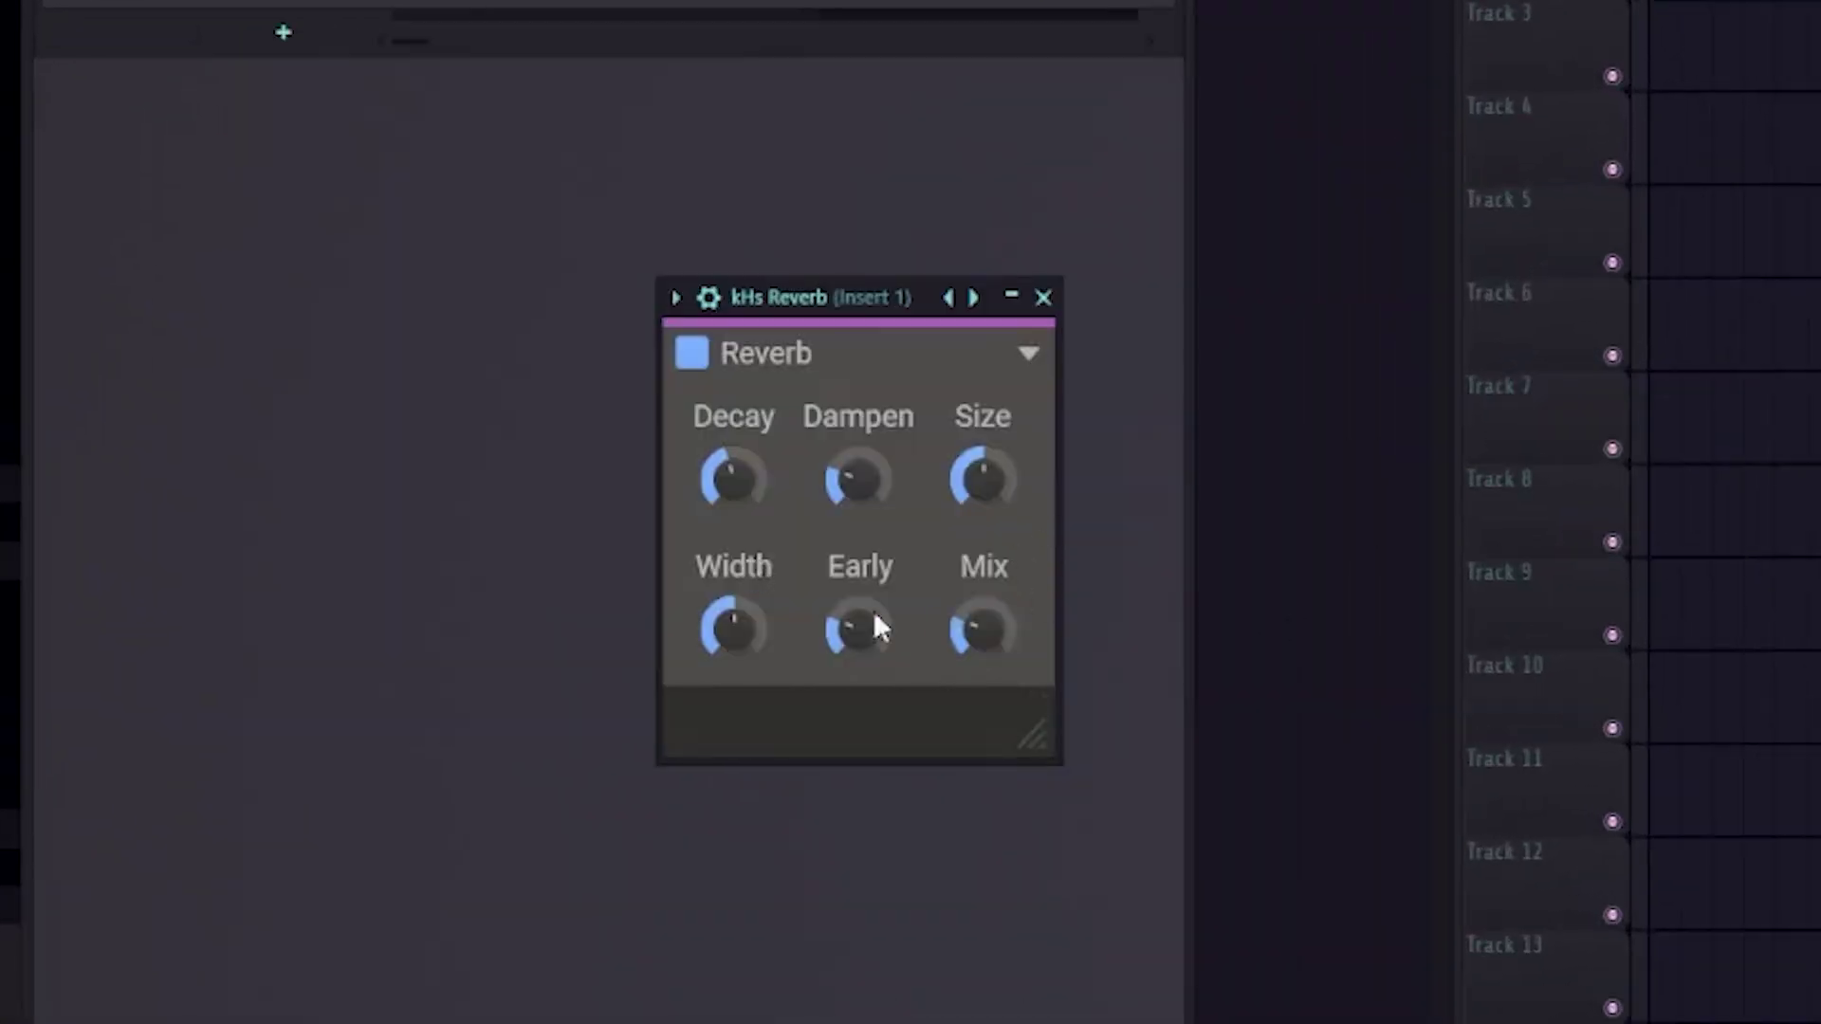
Try the reverb's Mix at maximum, lower it to a moderate level, and play the arrangement with the effect.
mouse_move(836, 563)
mouse_move(757, 498)
mouse_move(994, 645)
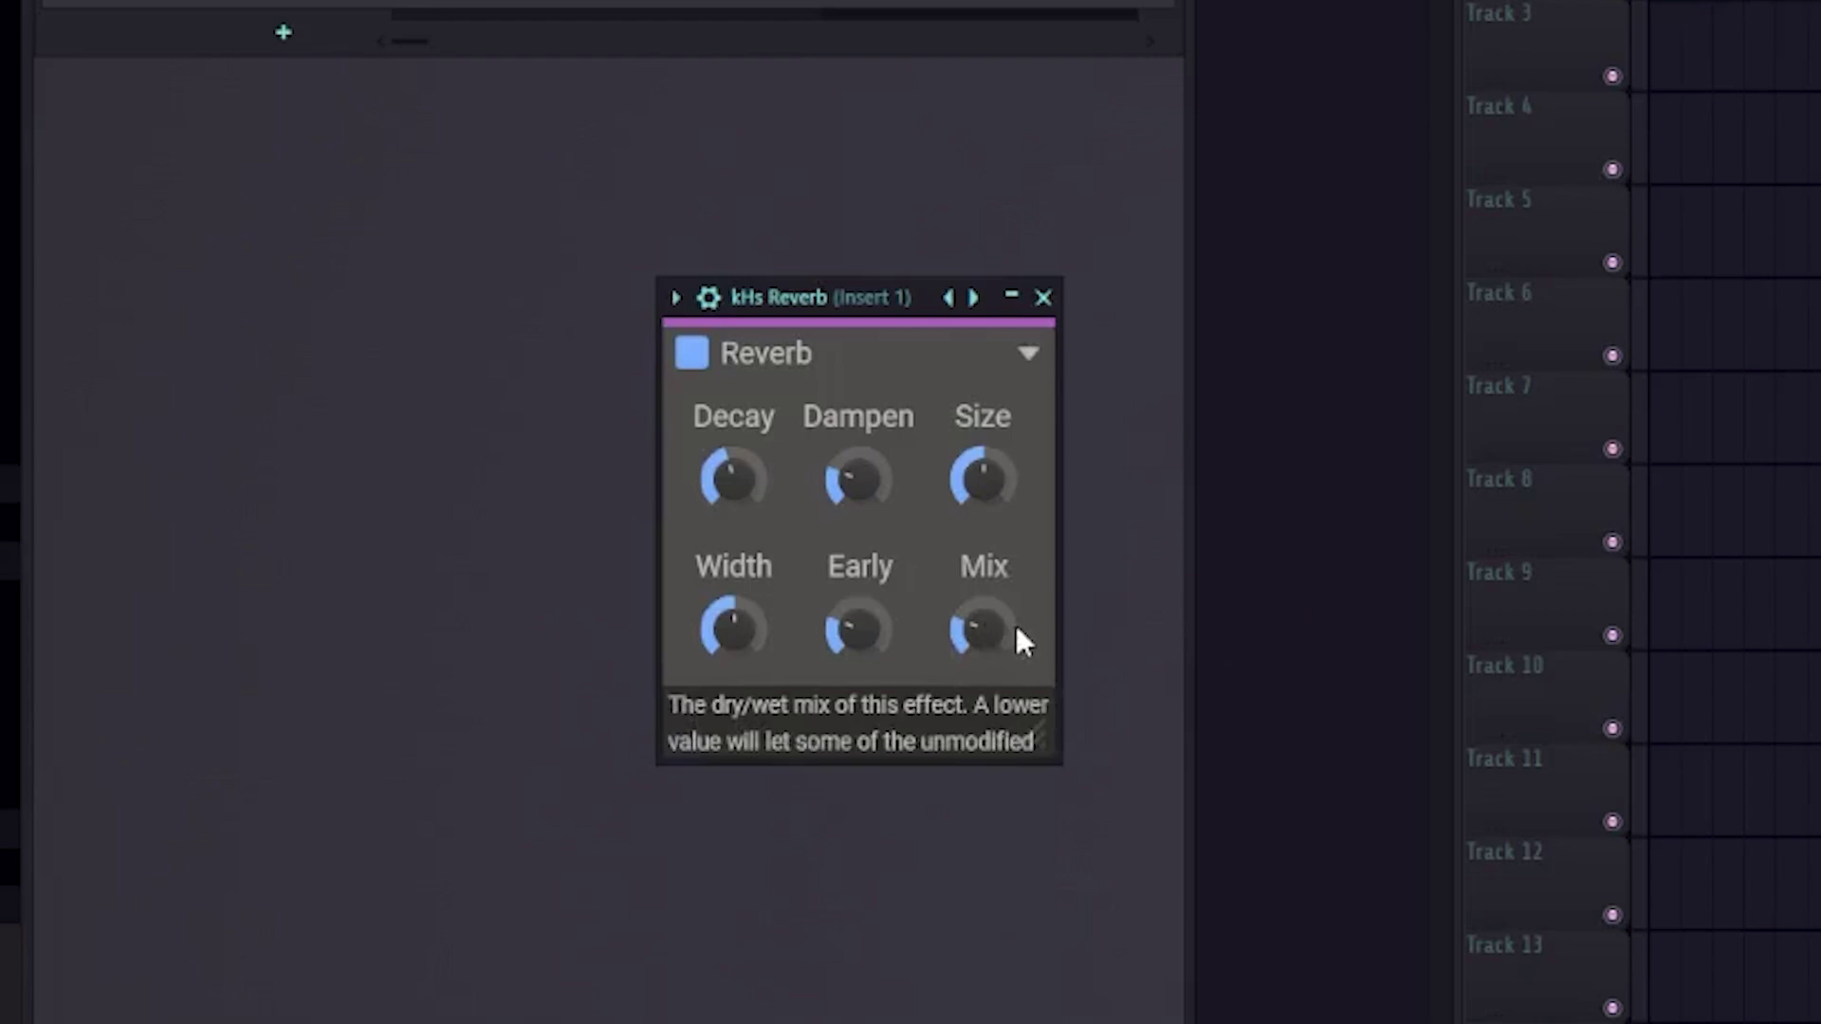
mouse_move(962, 585)
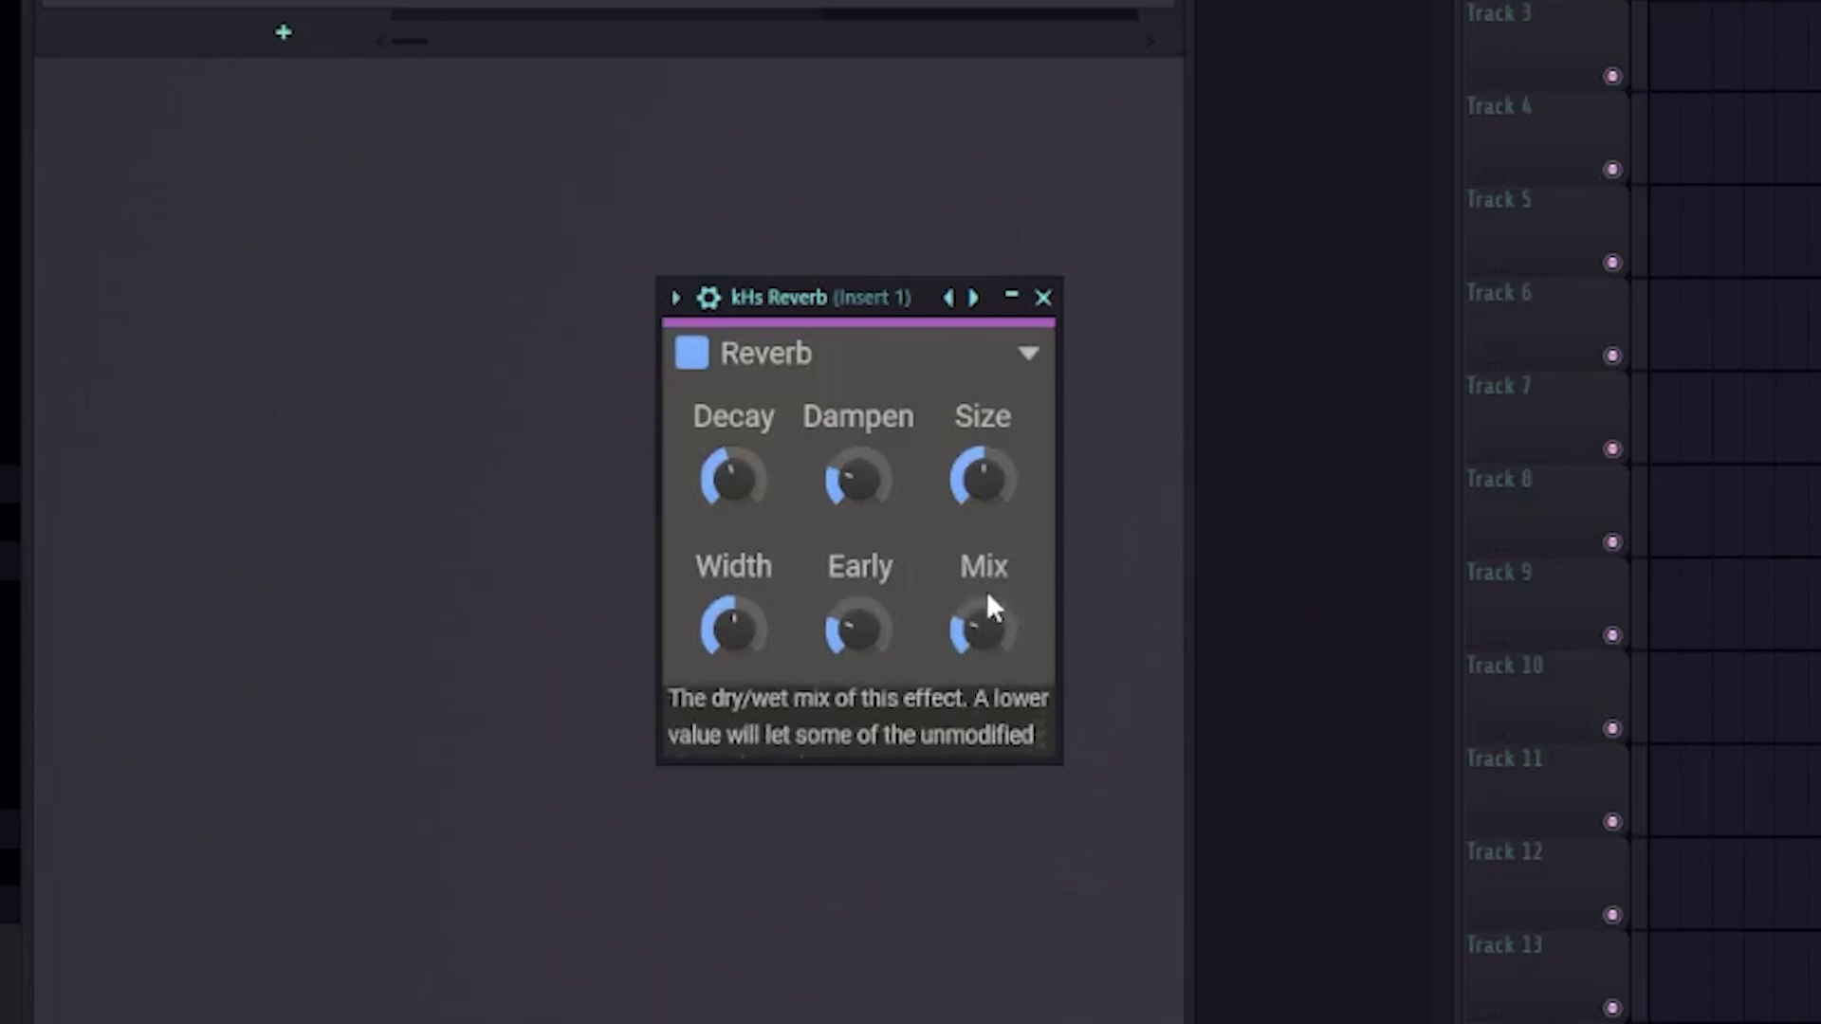
left_click(990, 621)
left_click_drag(983, 628, 986, 545)
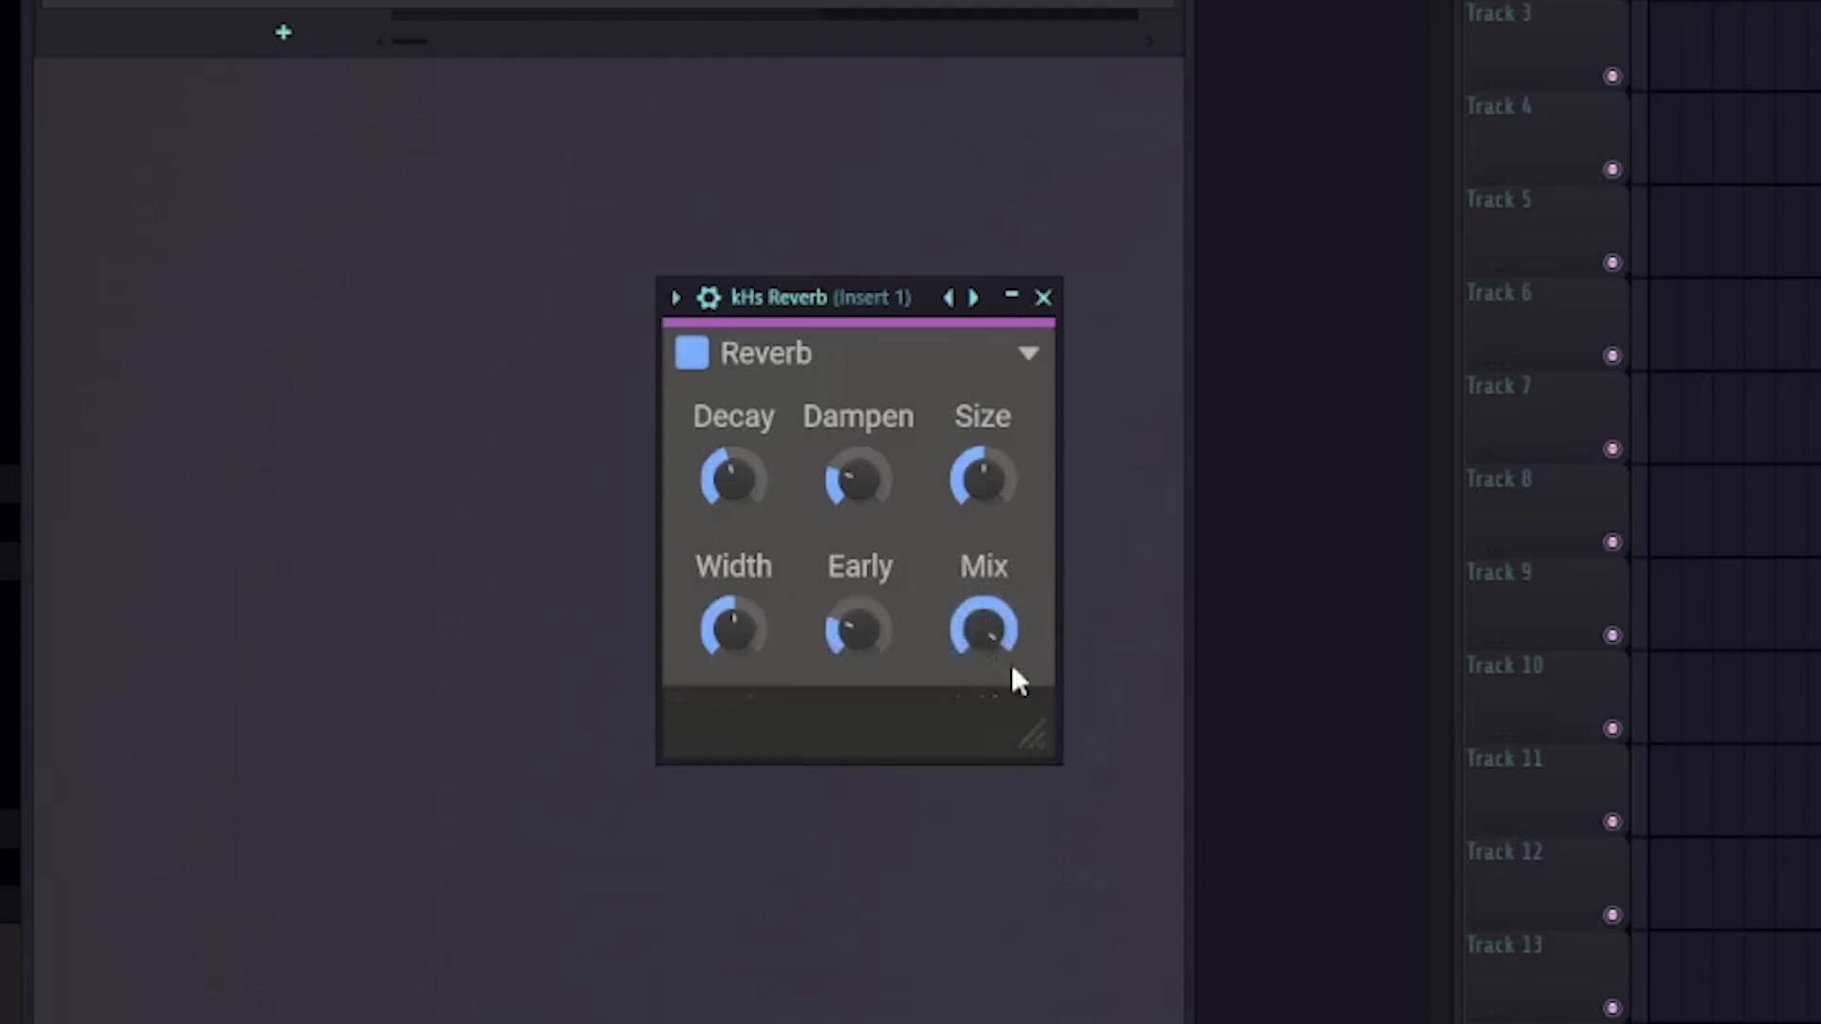
left_click_drag(973, 664, 973, 719)
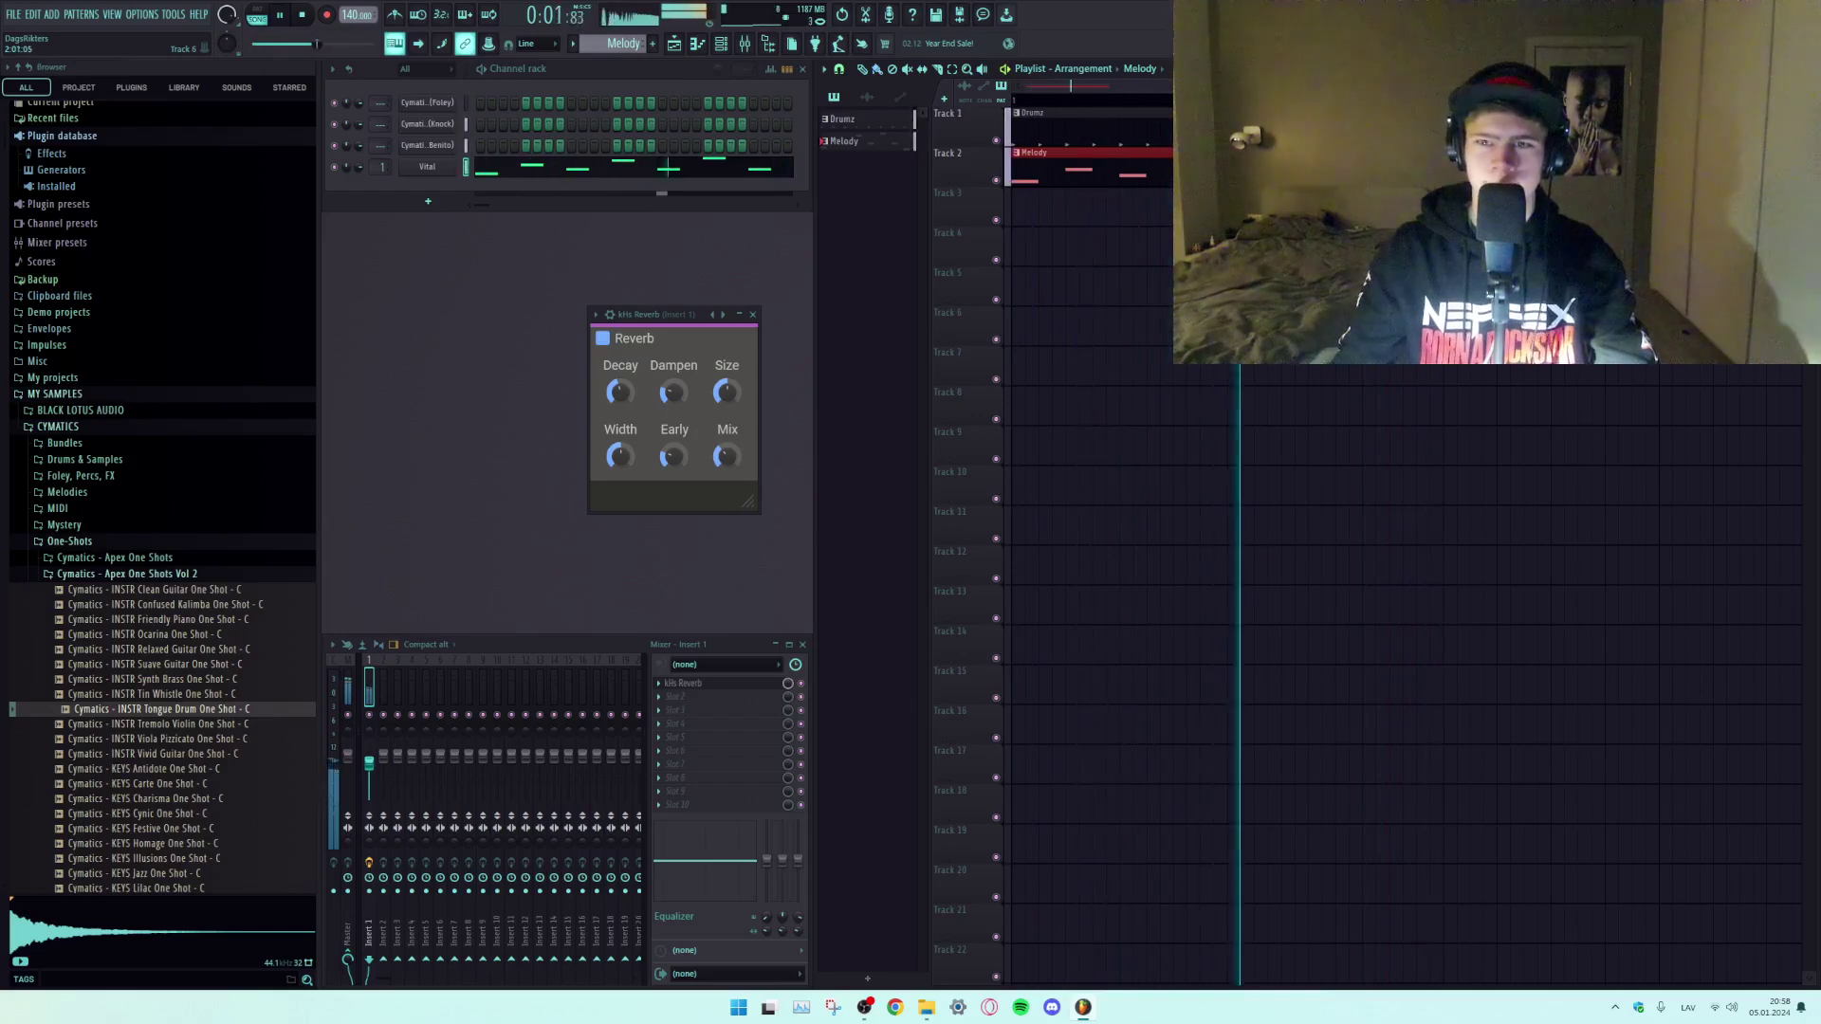
key("space")
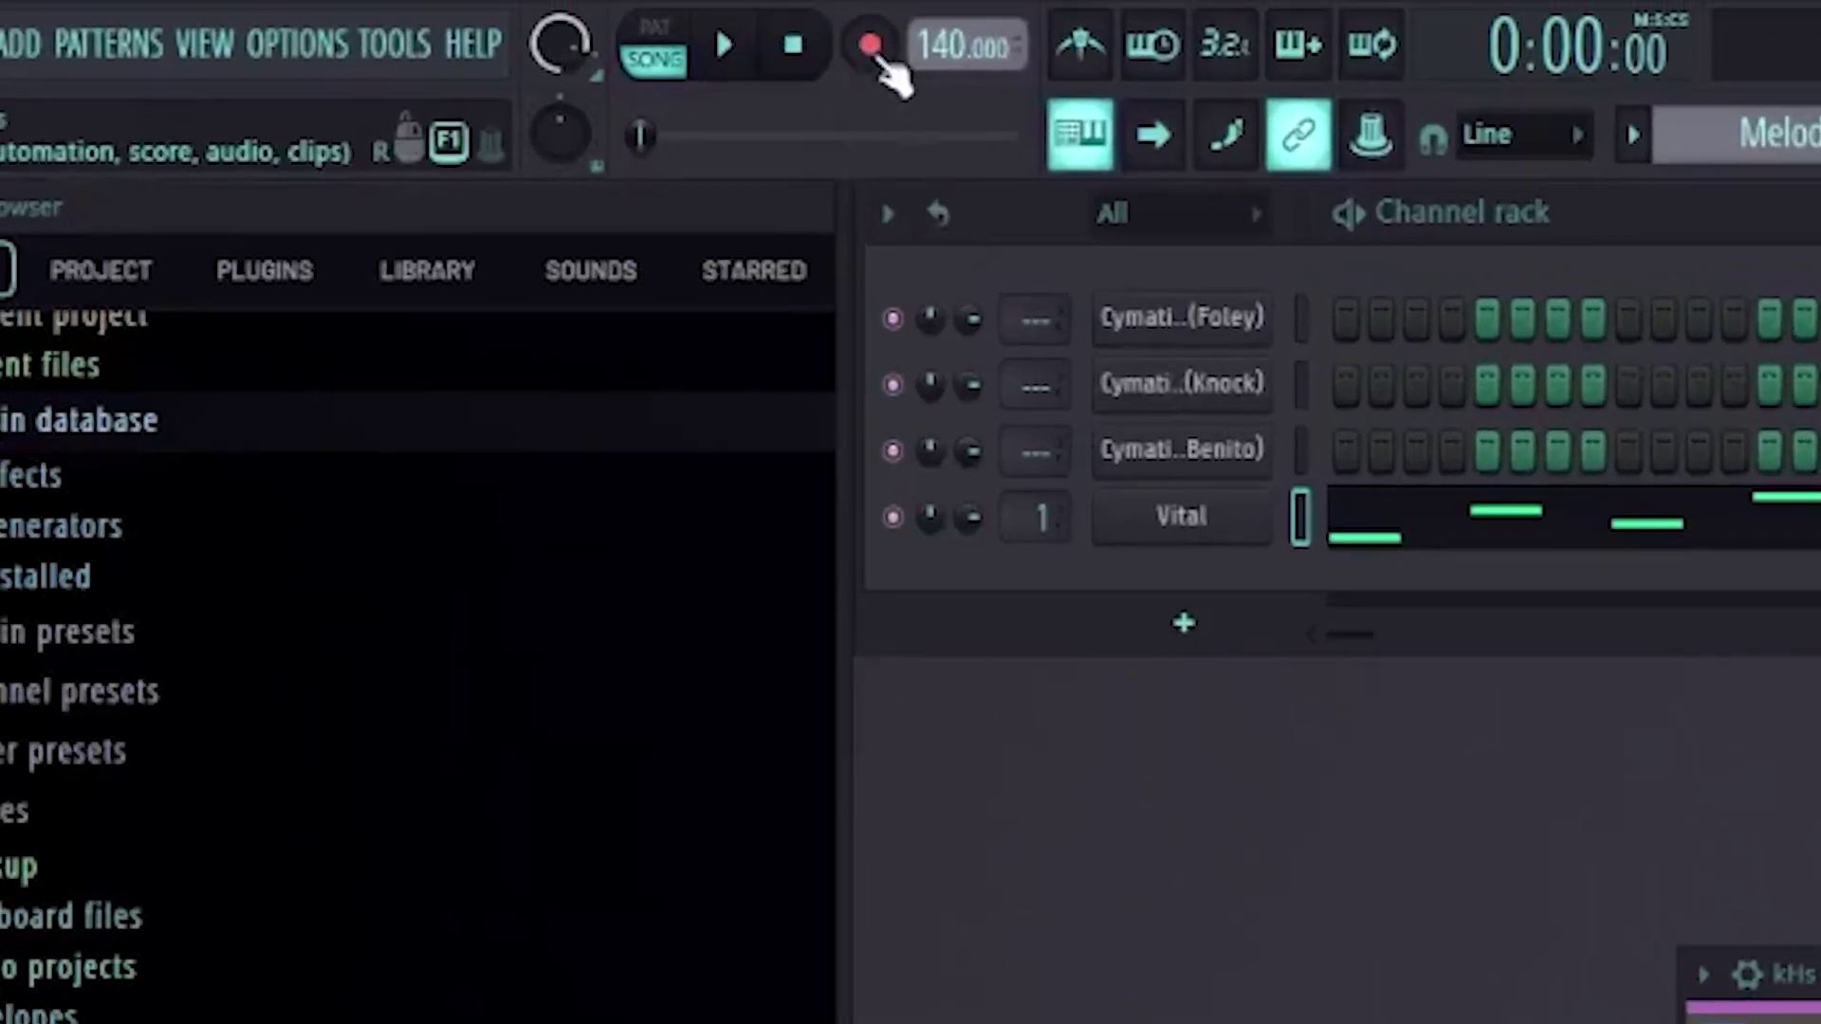
Turn on recording for the project.
right_click(877, 55)
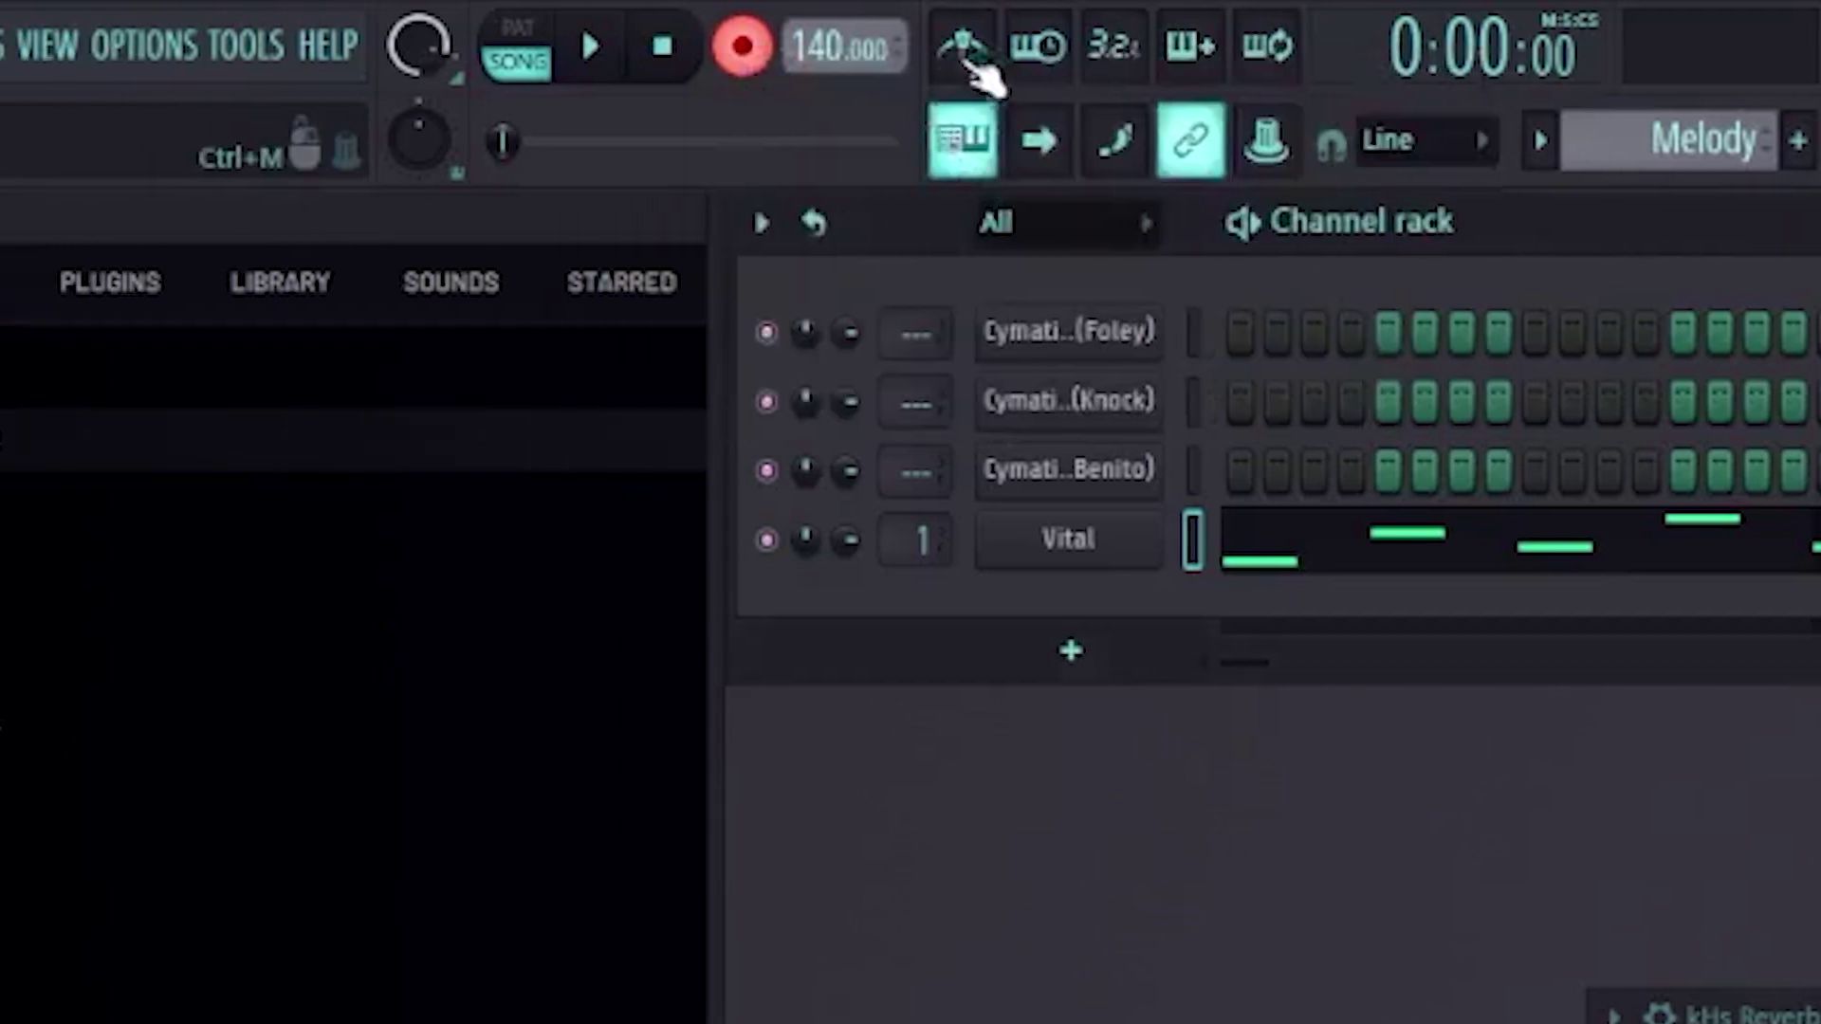
Turn on the metronome, then play the arrangement while muting Track 1 and Track 2 to hear the click alone.
left_click(973, 69)
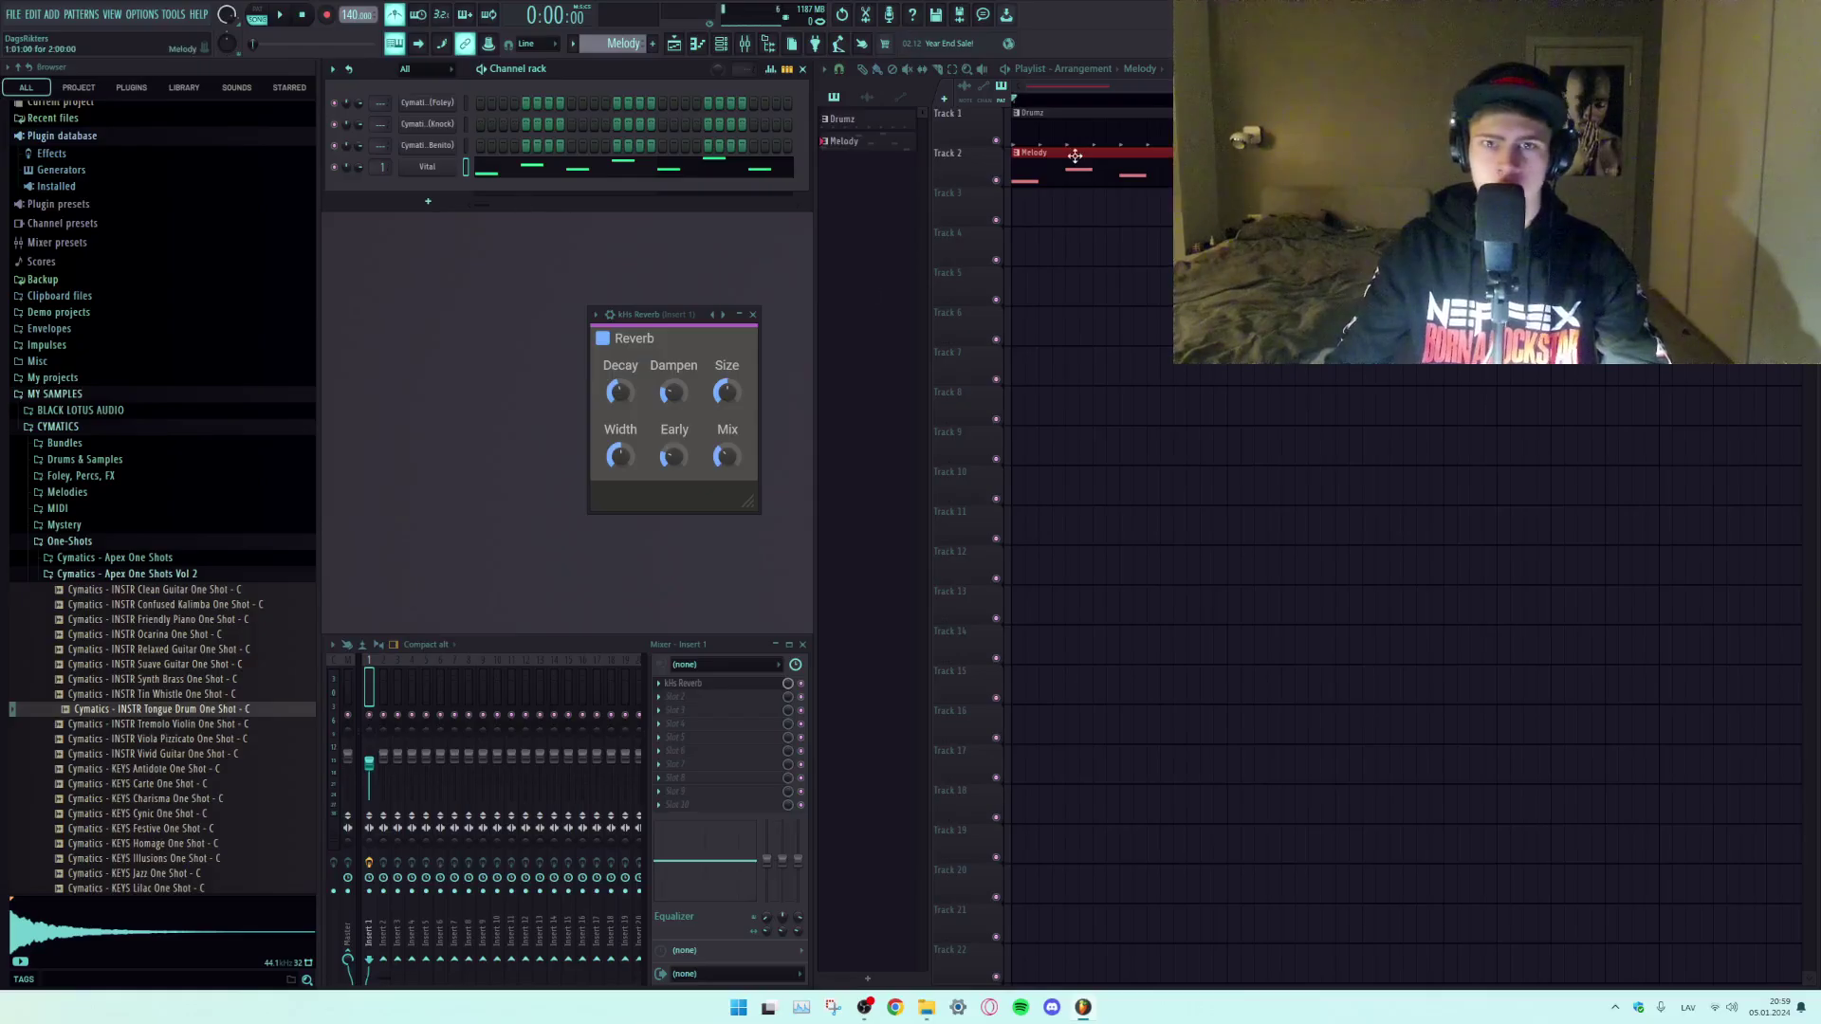
left_click(996, 141)
key("space")
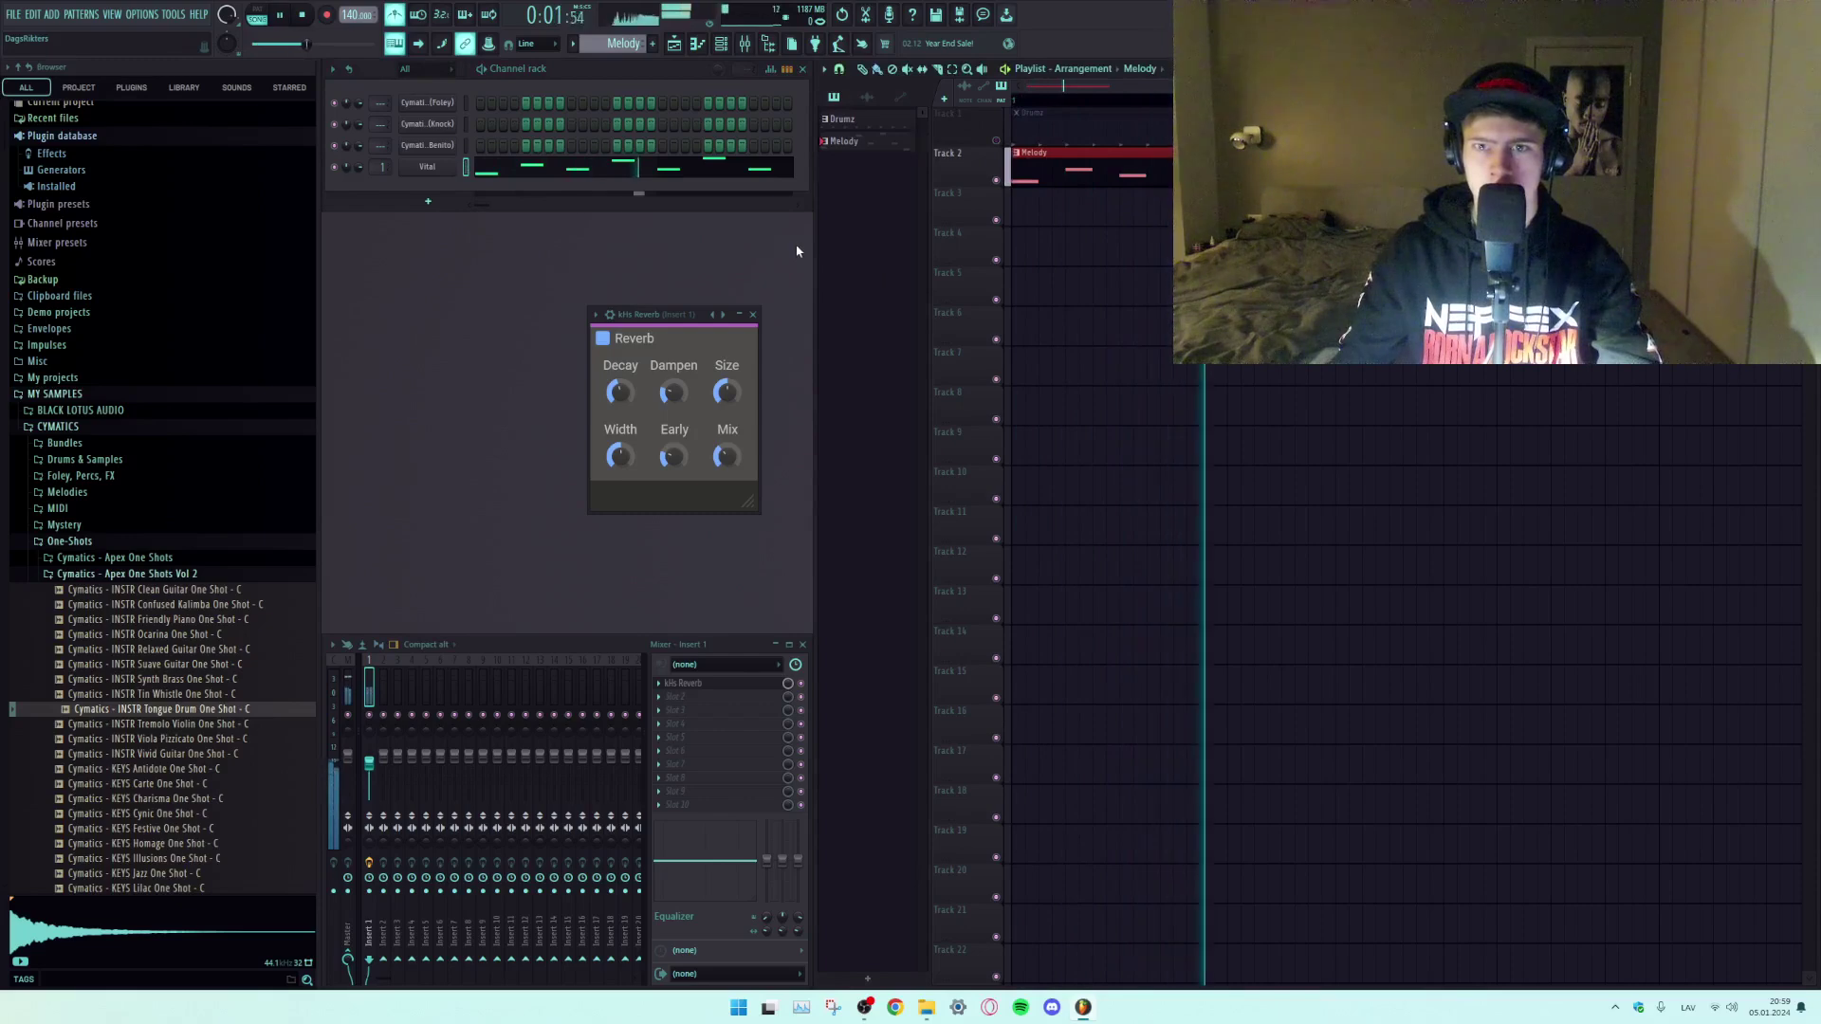
left_click(995, 180)
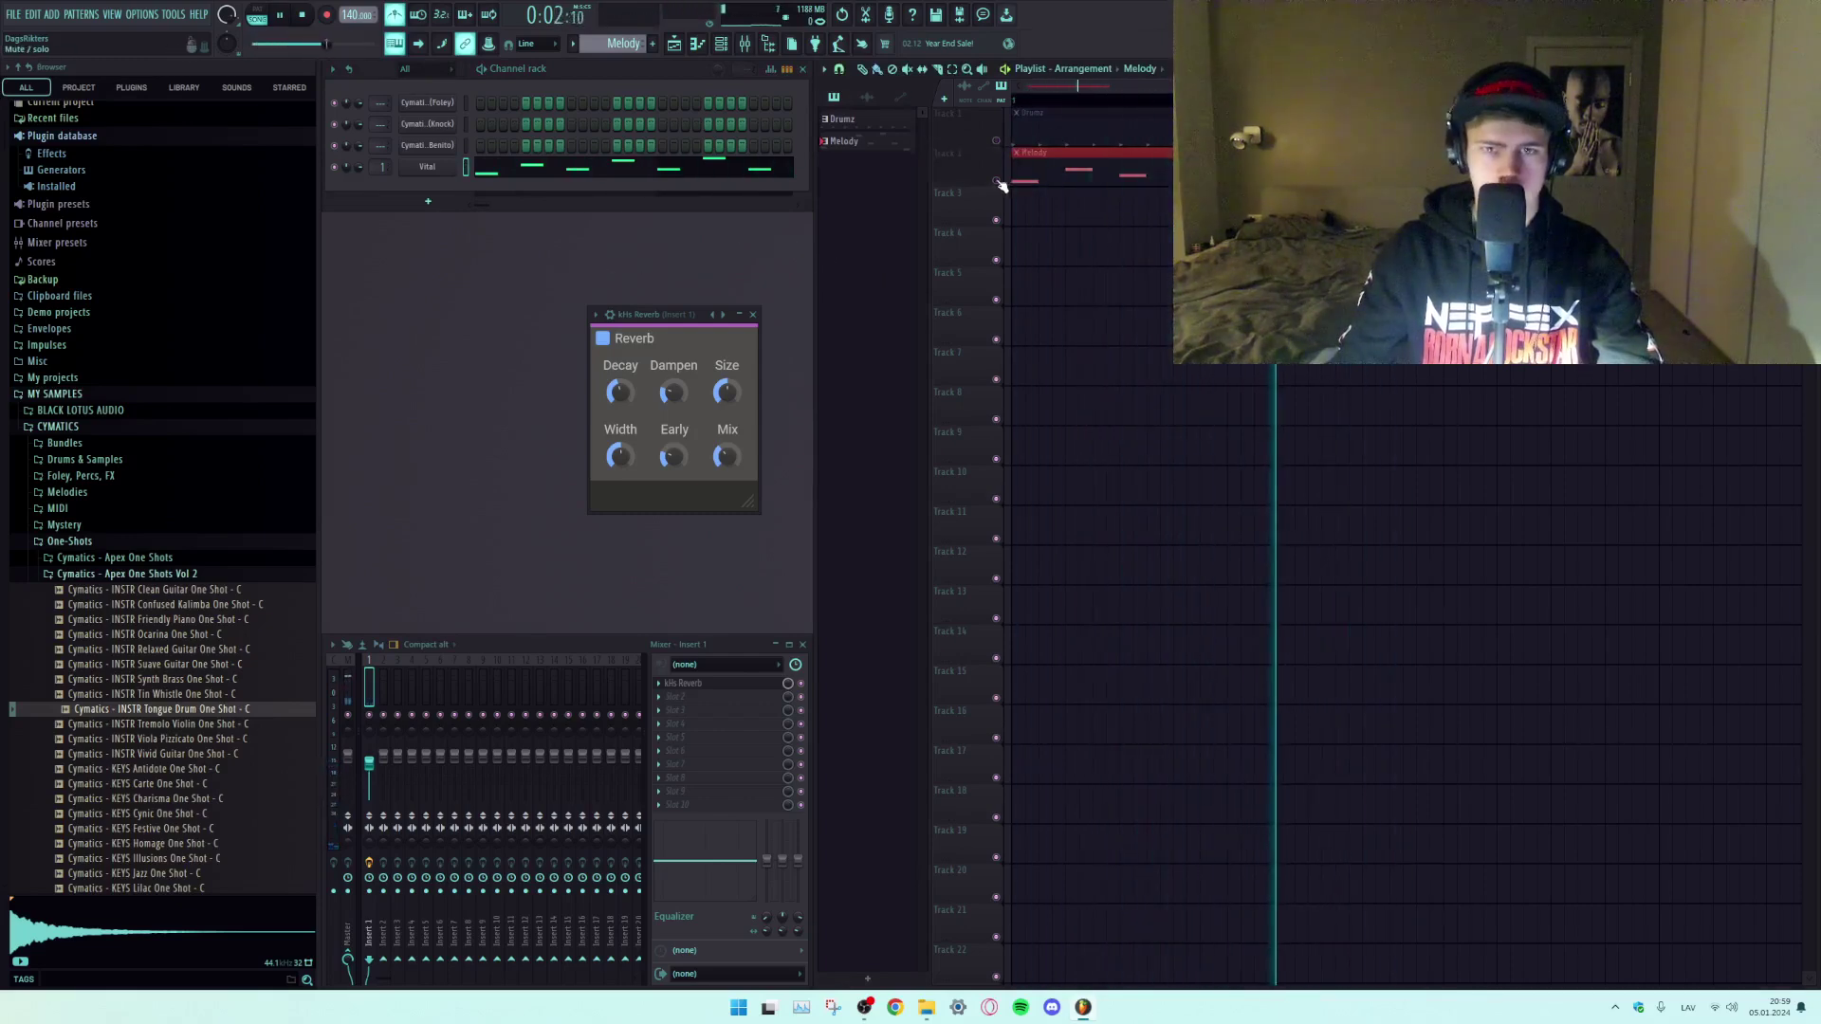
key("space")
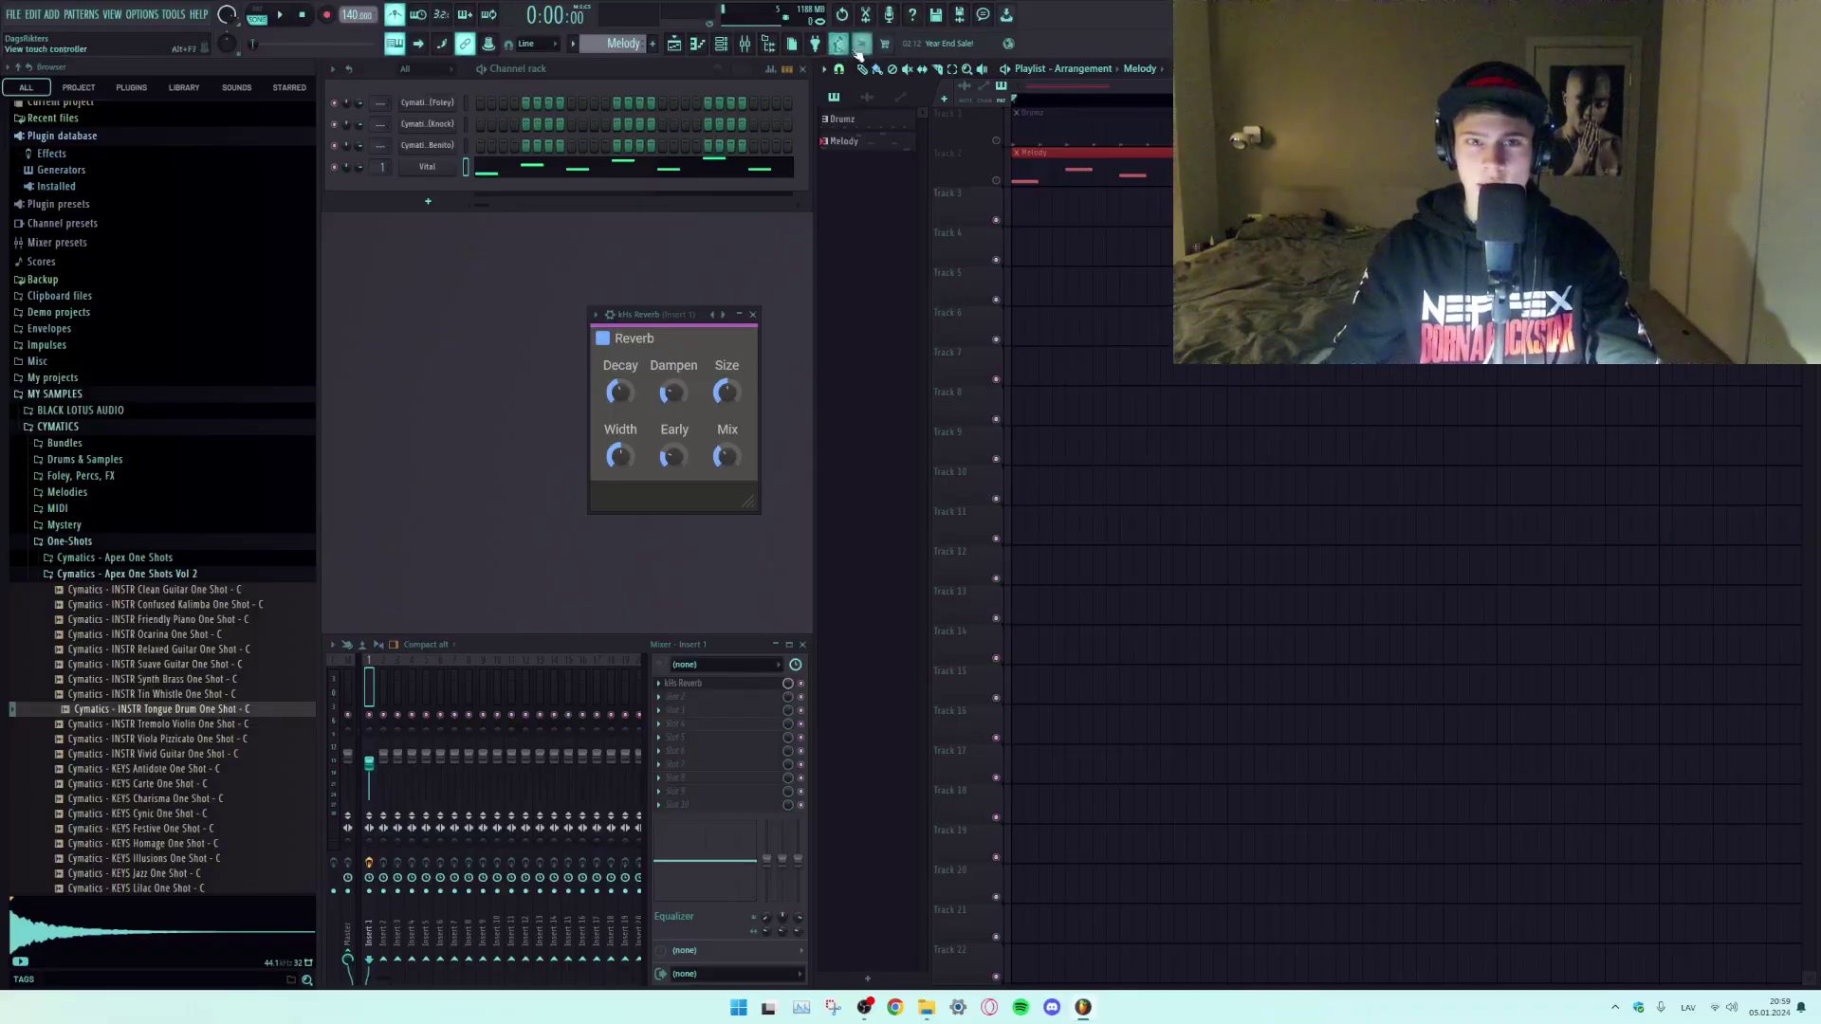
Open the tempo tapper and tap a steady beat to set the project tempo to about 89 BPM.
left_click(859, 48)
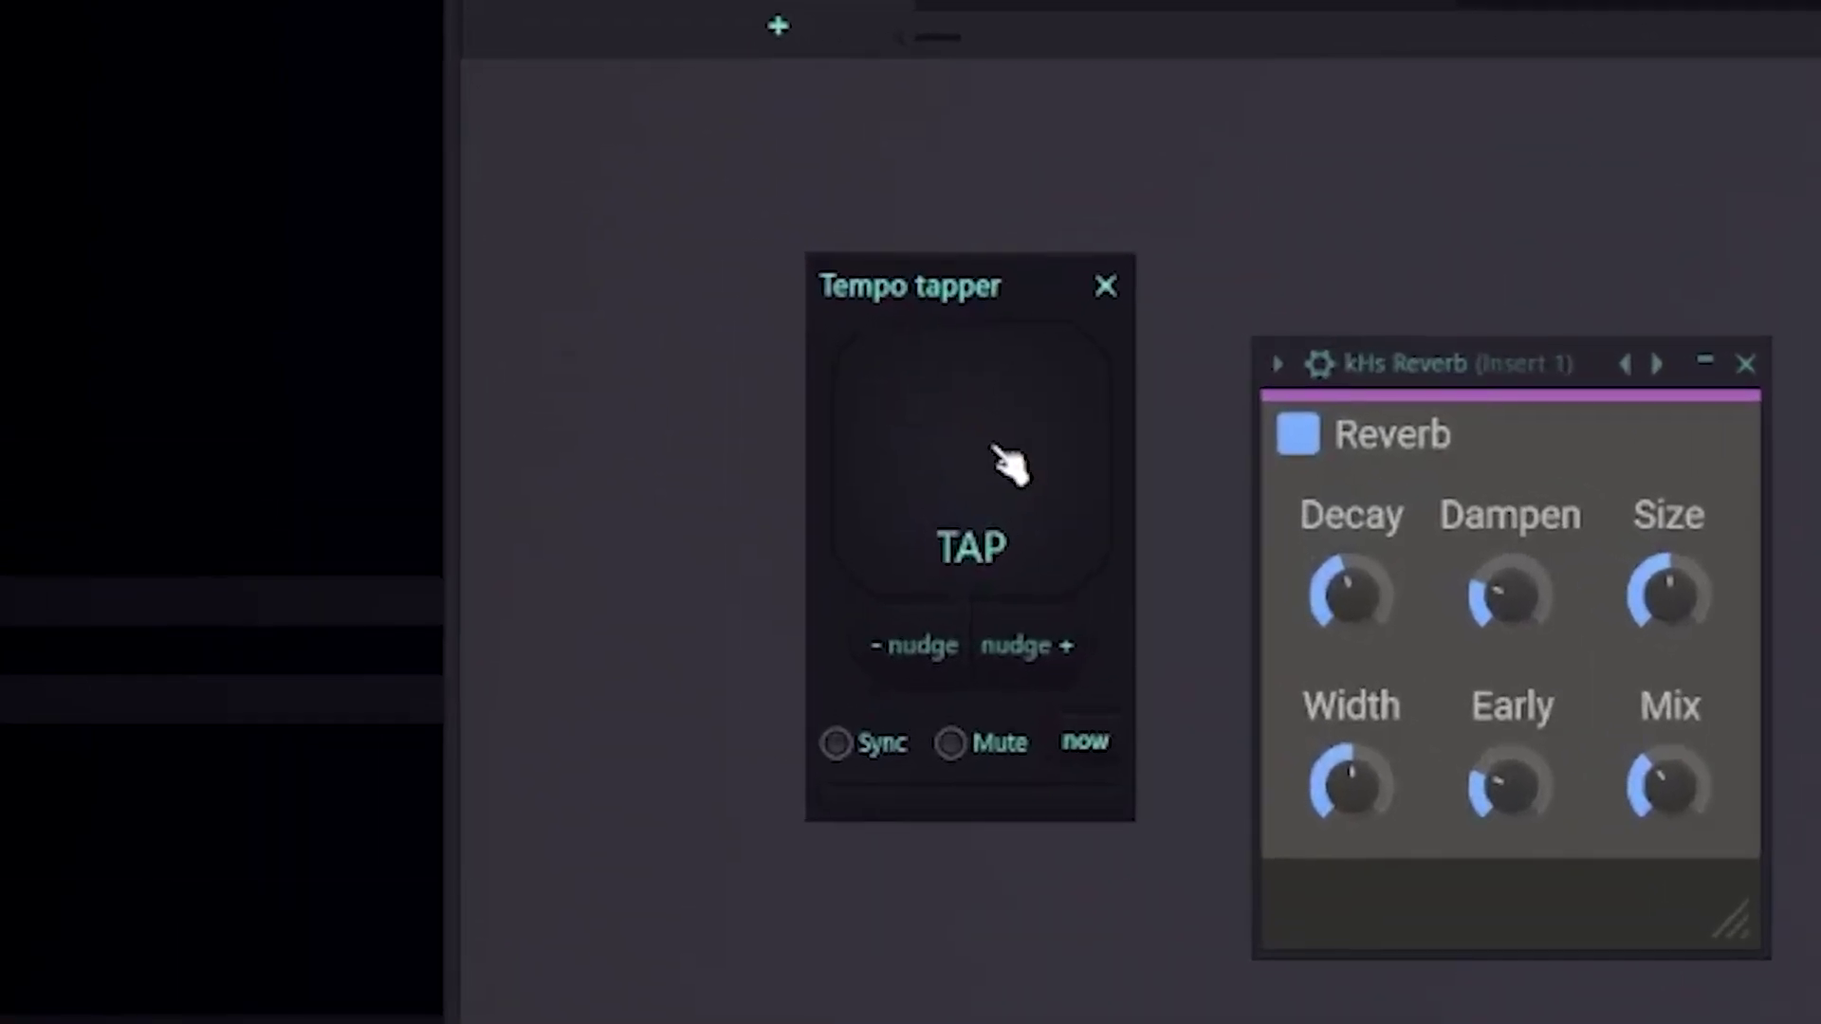
left_click(1008, 464)
left_click(1008, 465)
left_click(1009, 466)
left_click(1008, 465)
left_click(1008, 464)
left_click(1008, 464)
left_click(1008, 465)
left_click(1008, 465)
left_click(1008, 465)
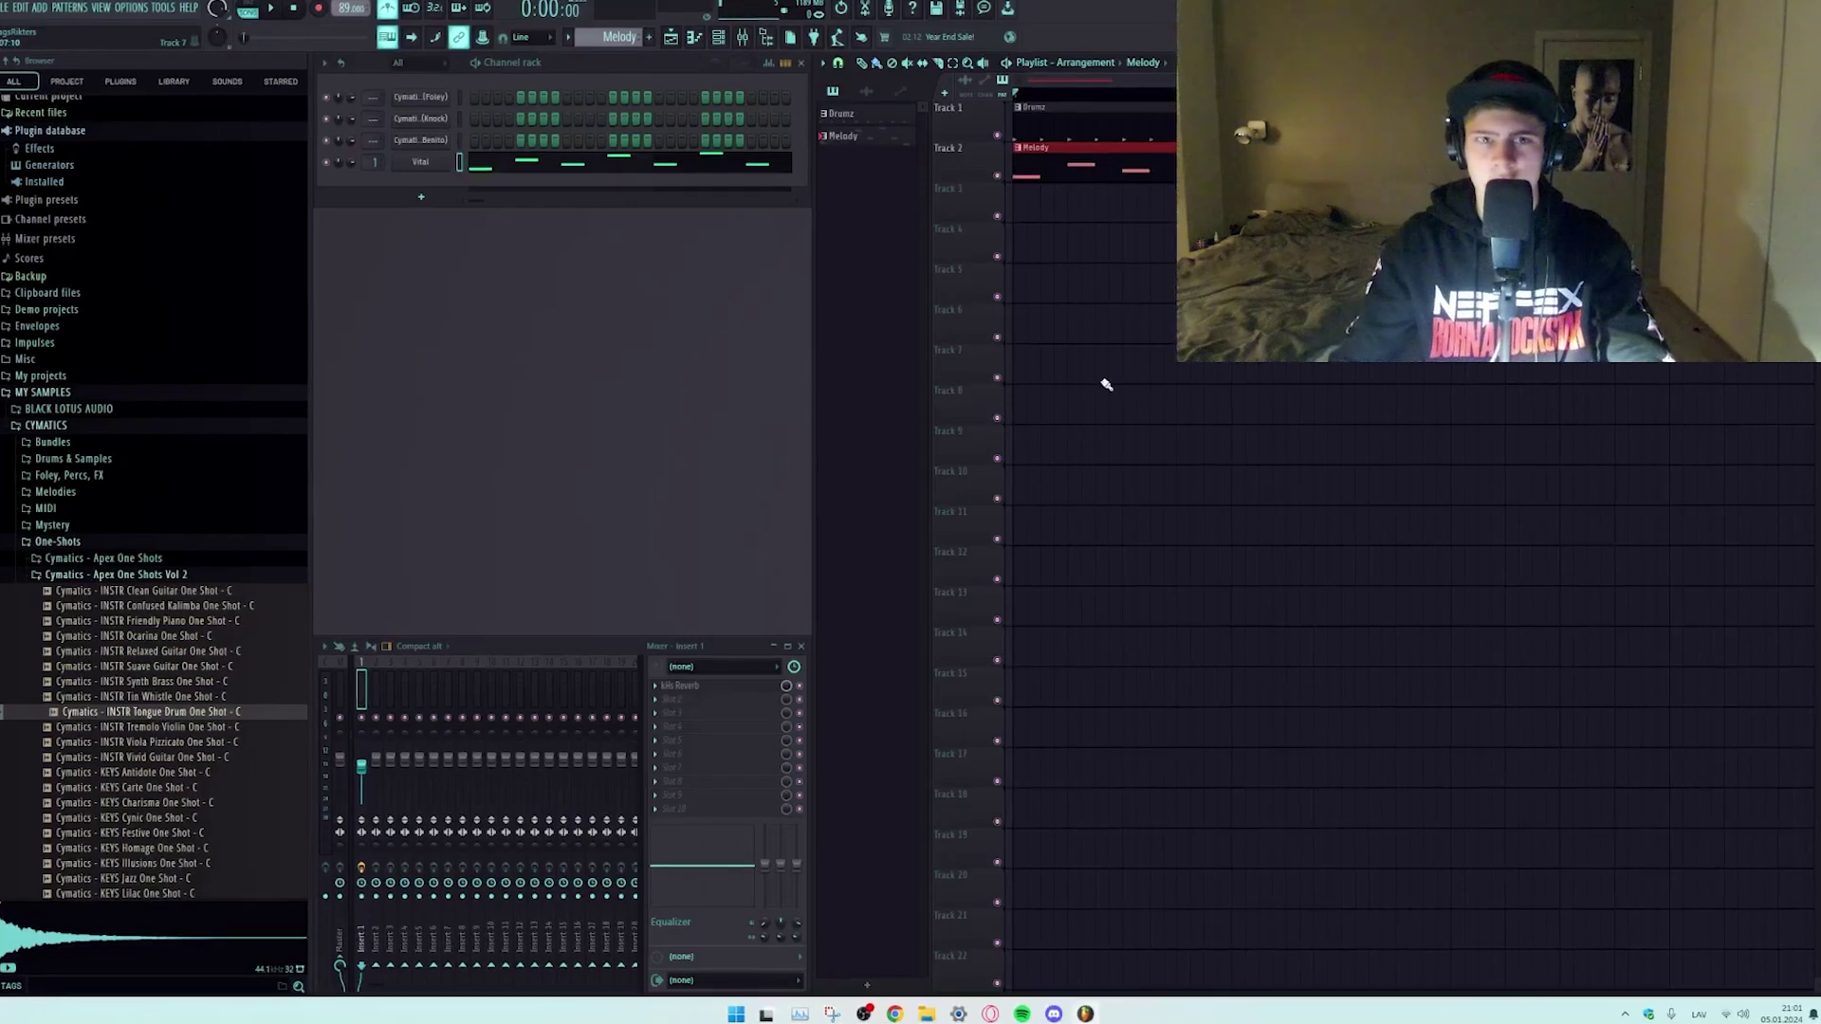
Extend the arrangement by repeating the Melody clip along Track 2 and duplicating the two Drums clips along Track 1.
scroll(1043, 365, "down", 2, "ctrl")
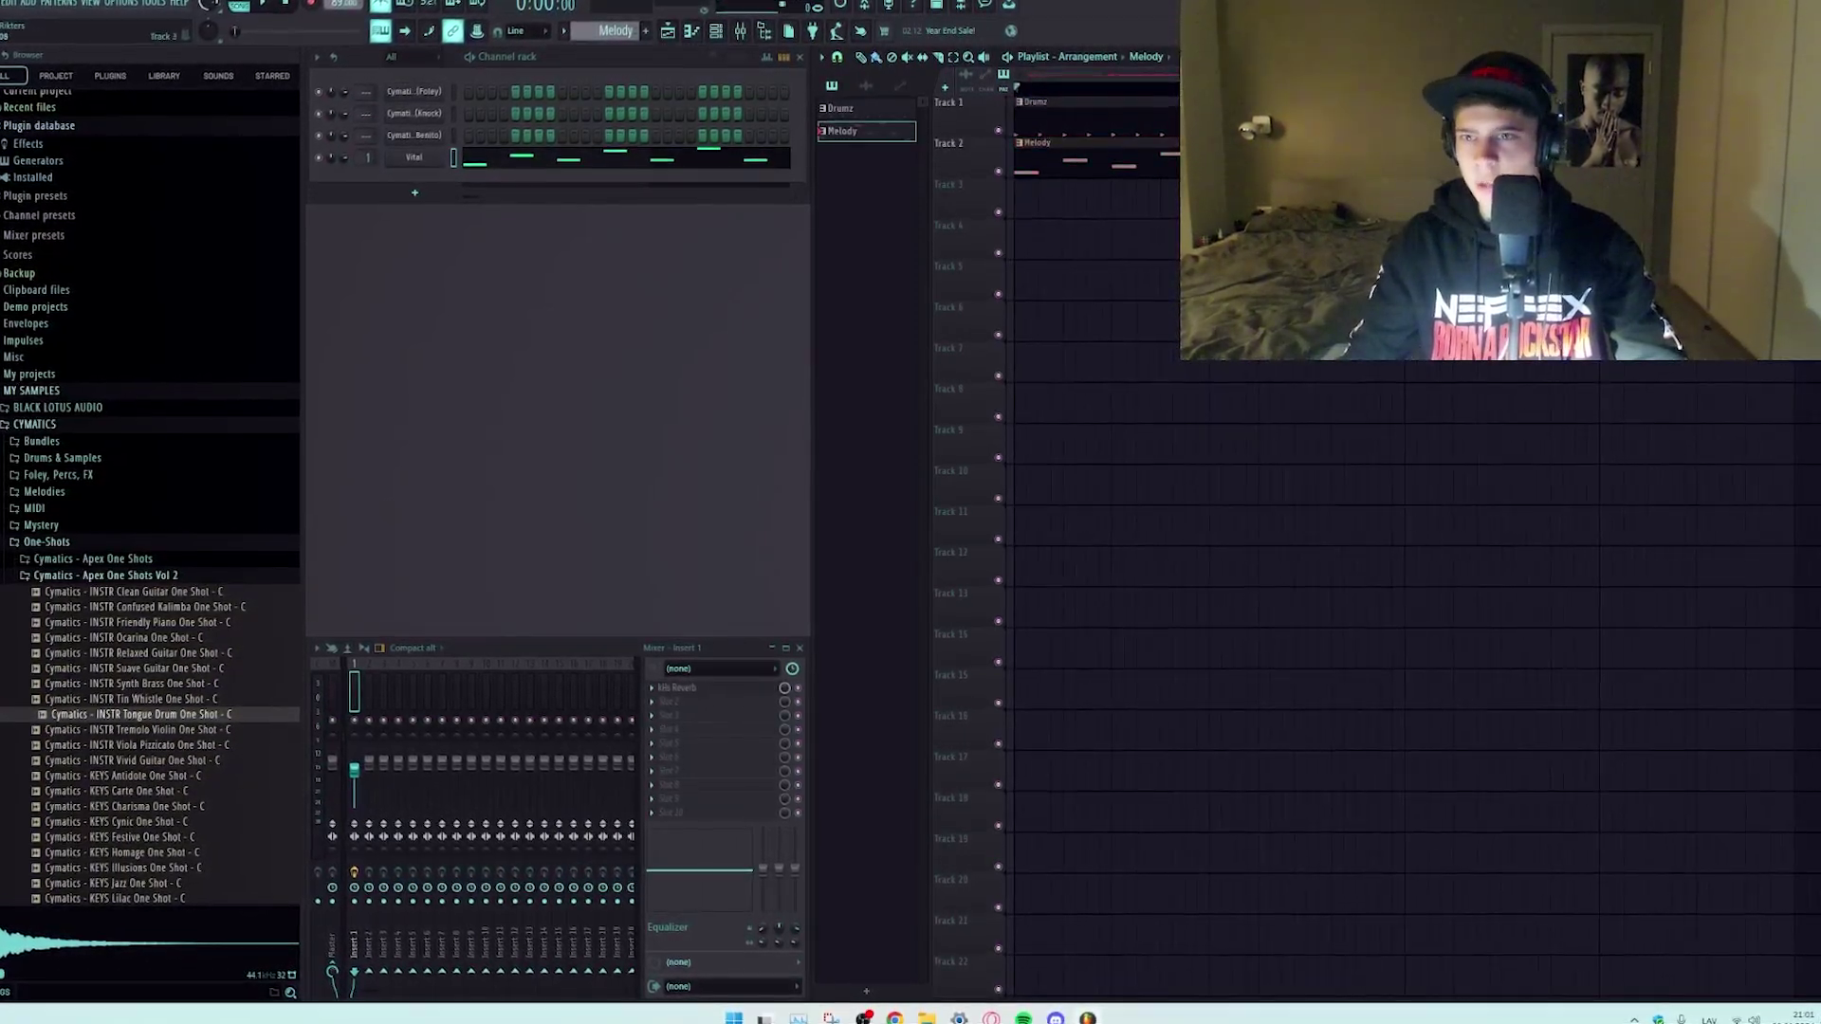
scroll(1422, 692, "down", 2, "ctrl")
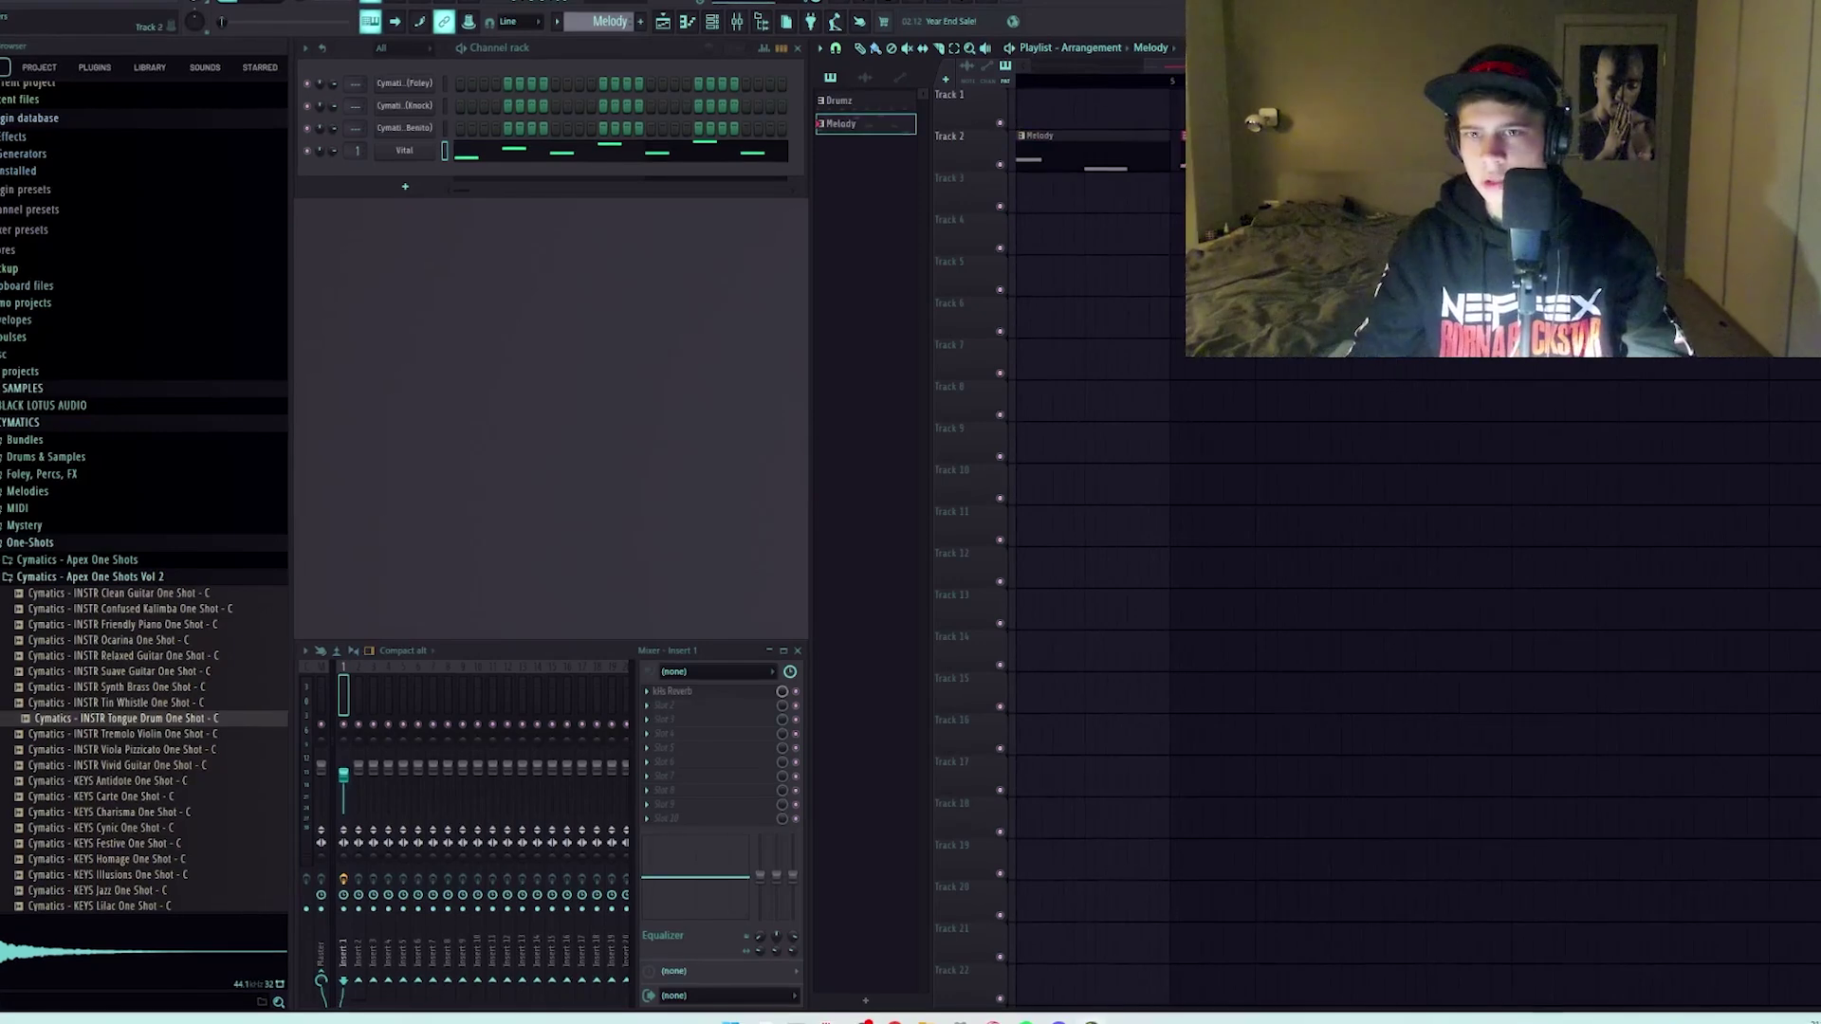
scroll(1412, 540, "down", 2, "ctrl")
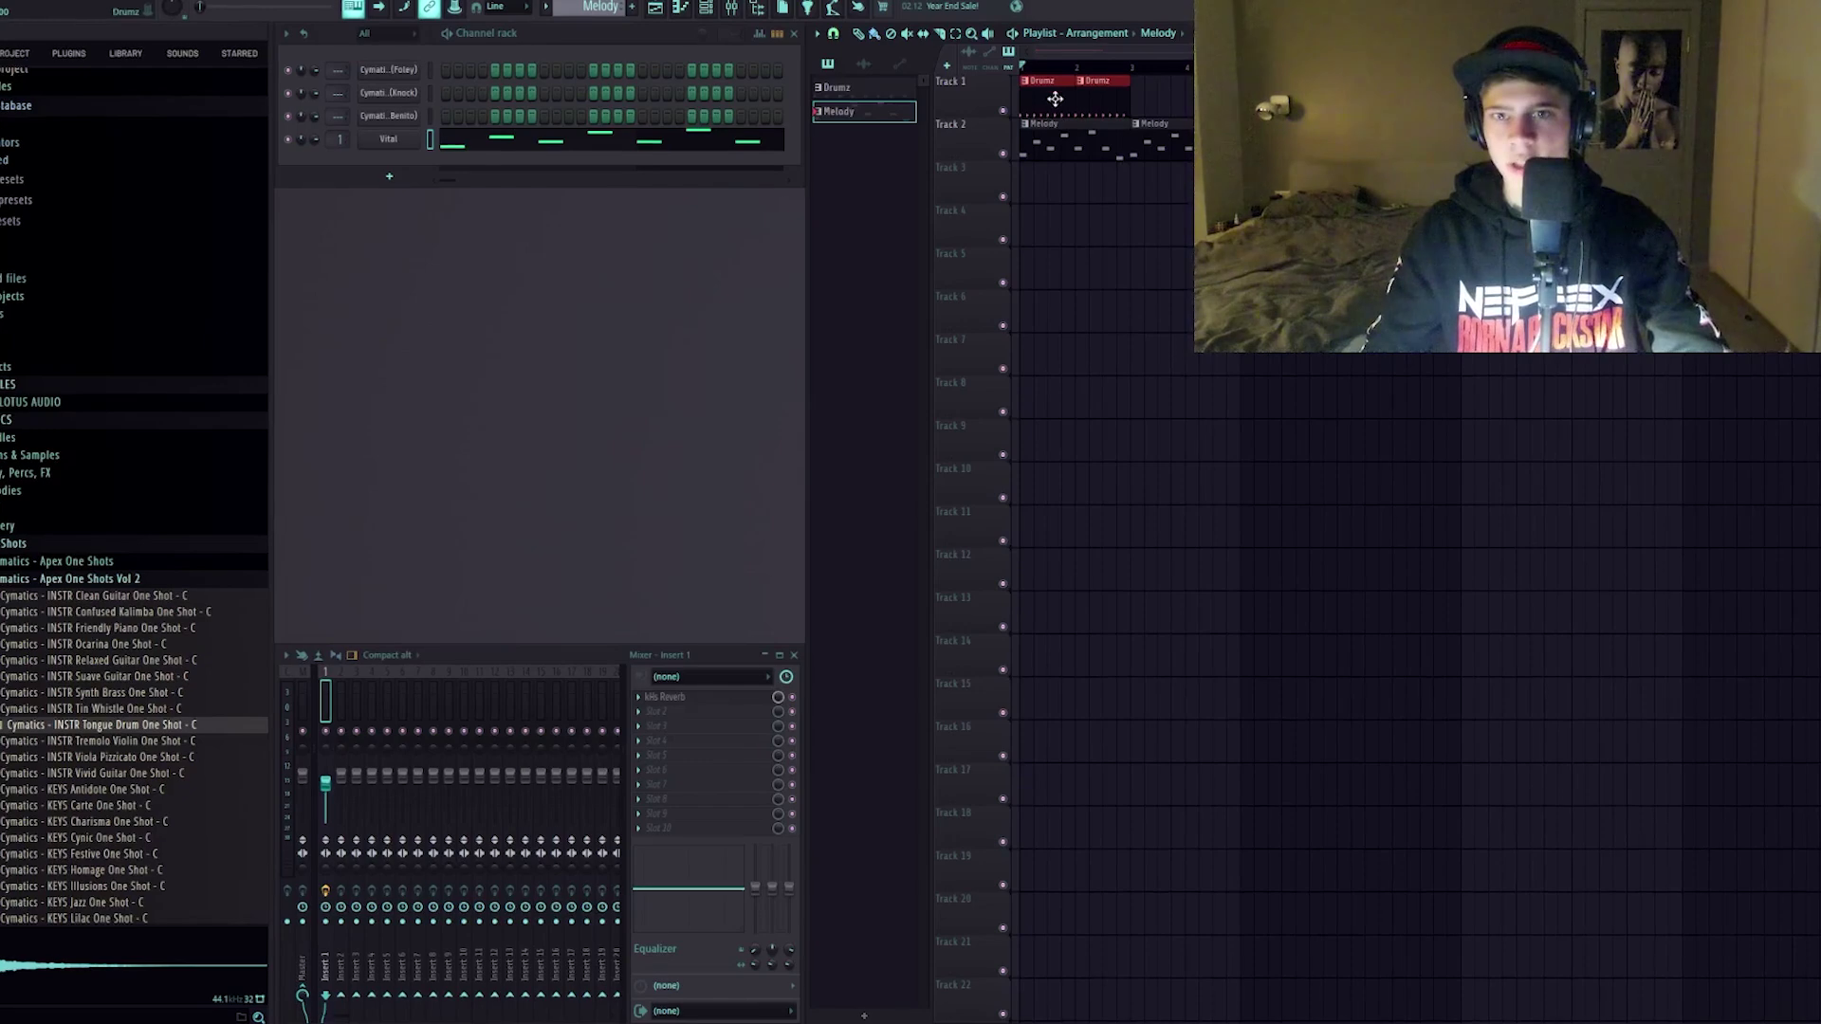
left_click_drag(1055, 105, 1168, 105, "shift")
scroll(1154, 215, "up", 4, "ctrl")
scroll(1130, 264, "down", 5, "ctrl")
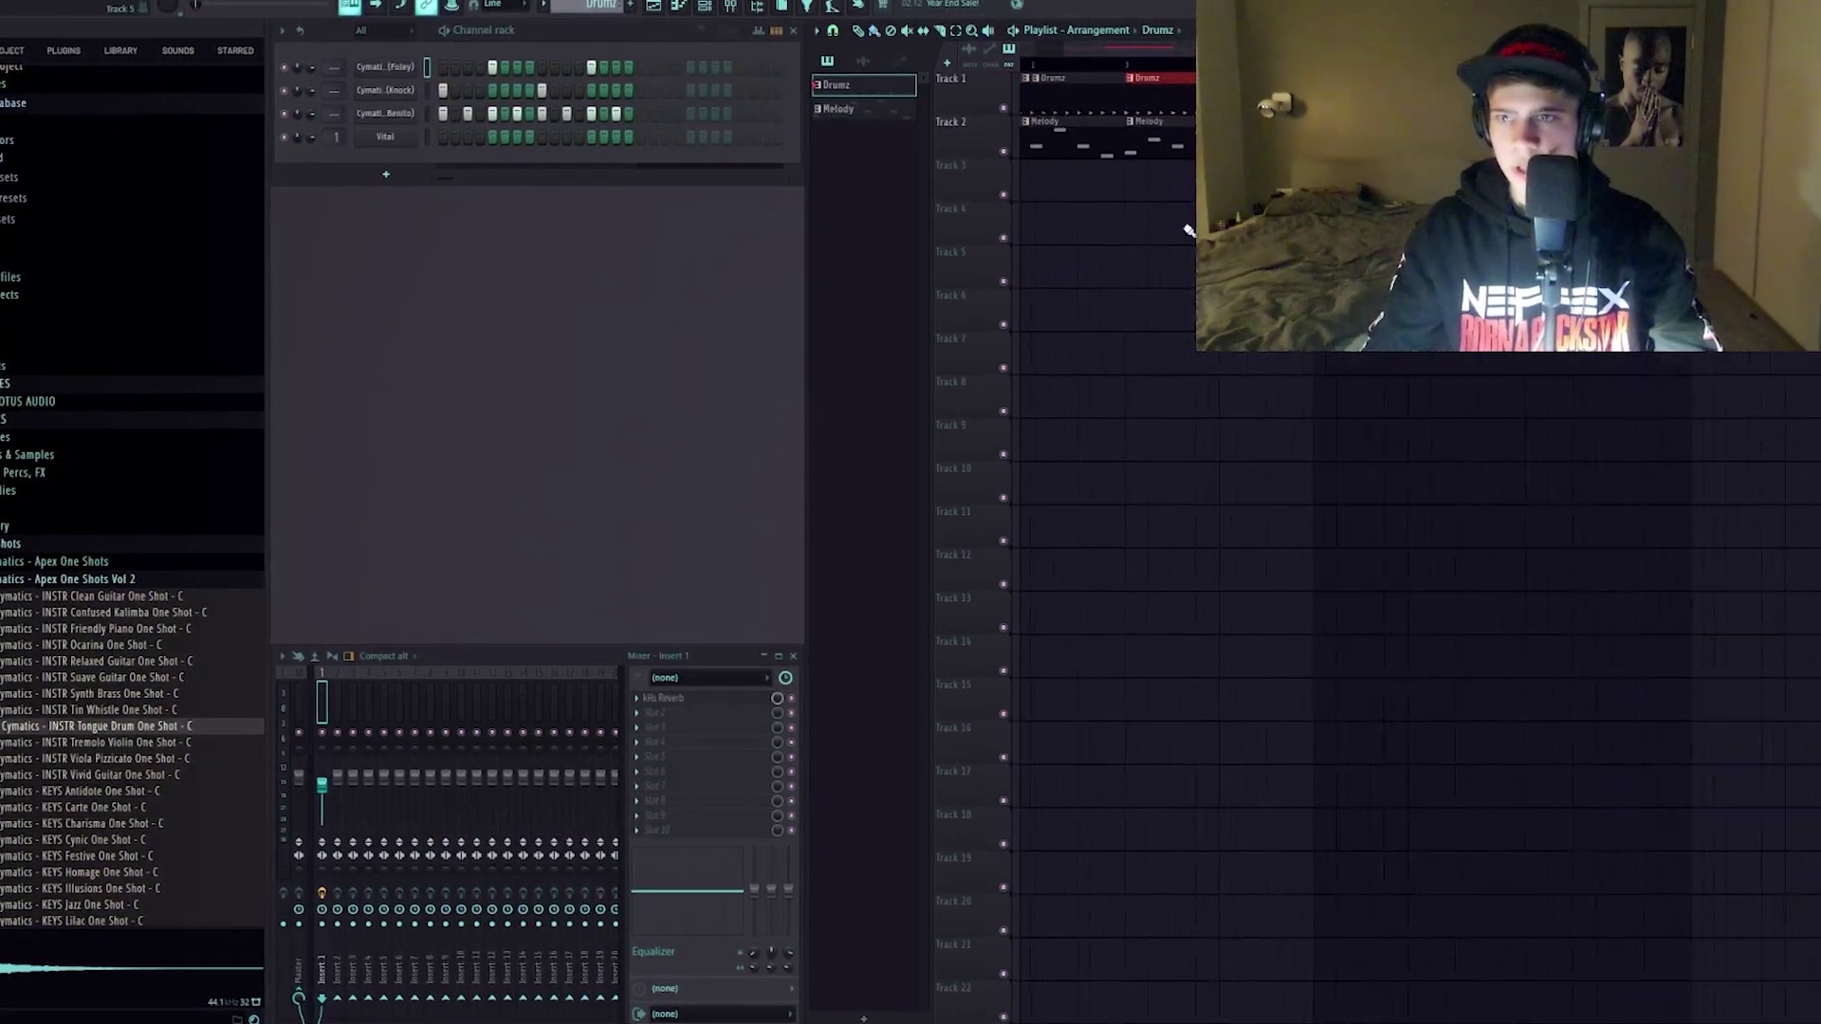
Shift the Drums clips on Track 1 to start at bar 5, leaving a melody-only intro.
scroll(999, 102, "up", 2)
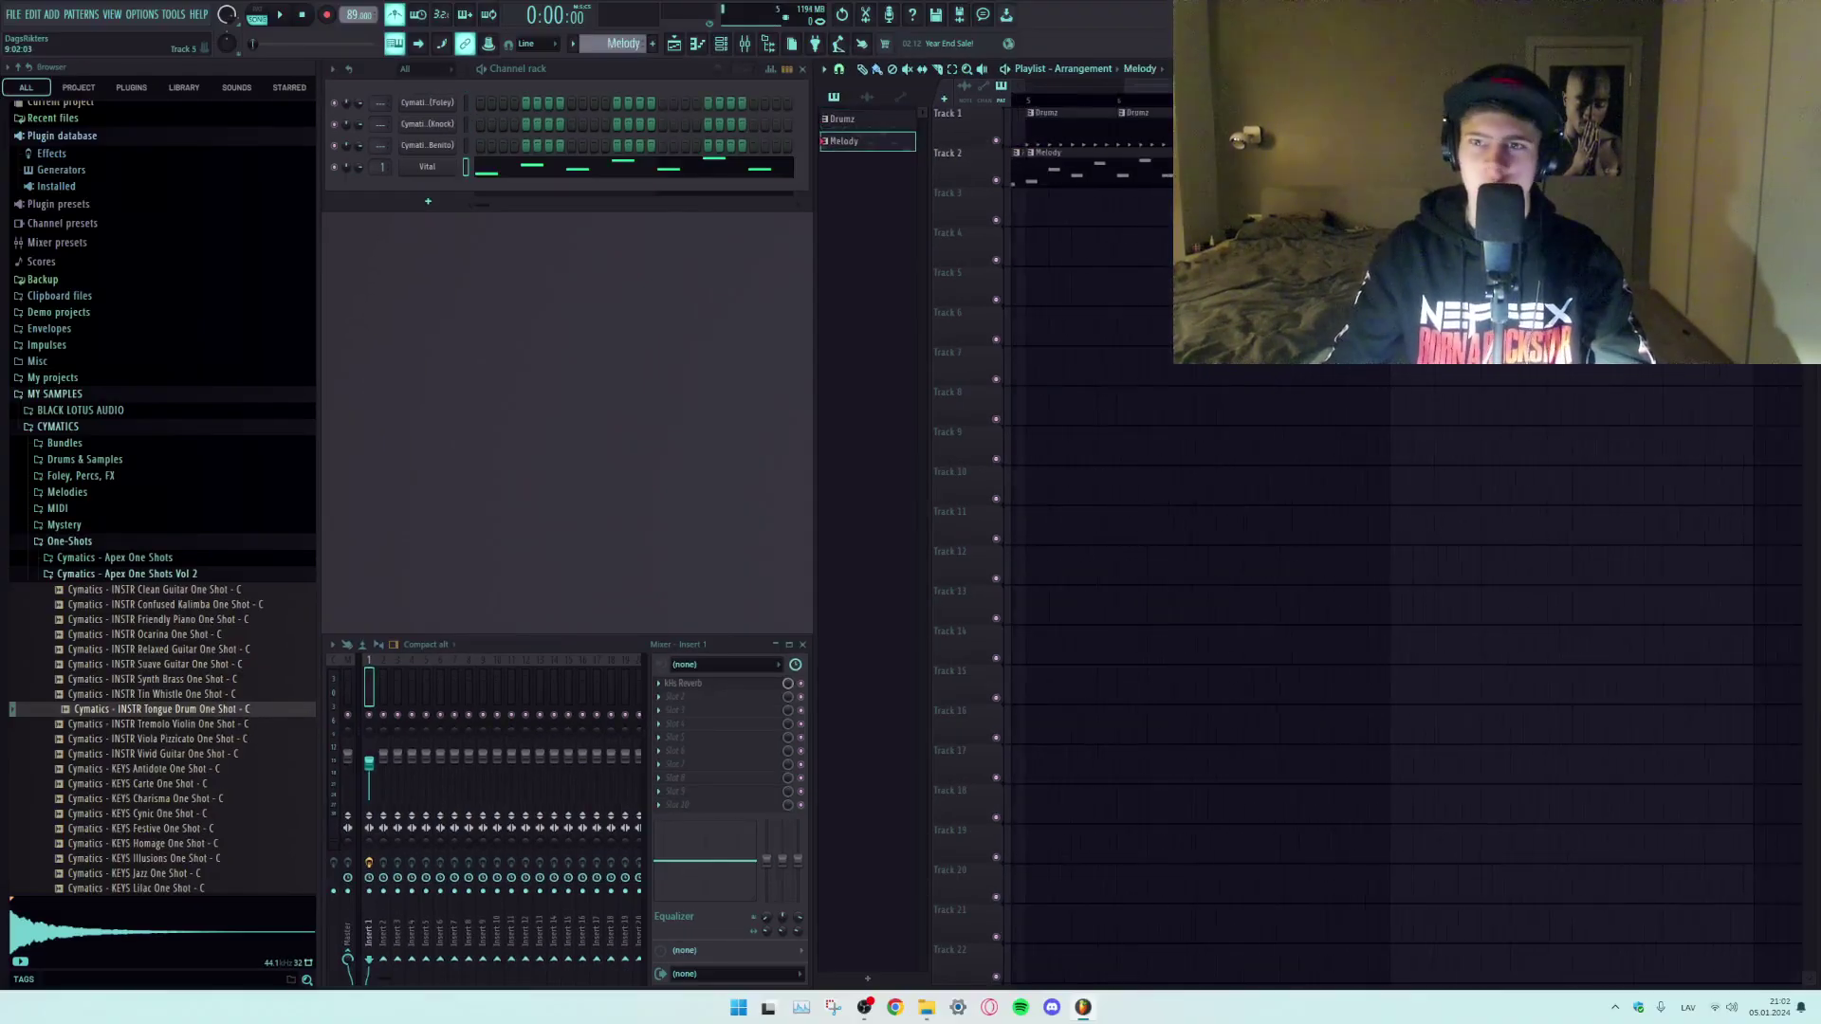
scroll(1415, 254, "down", 3)
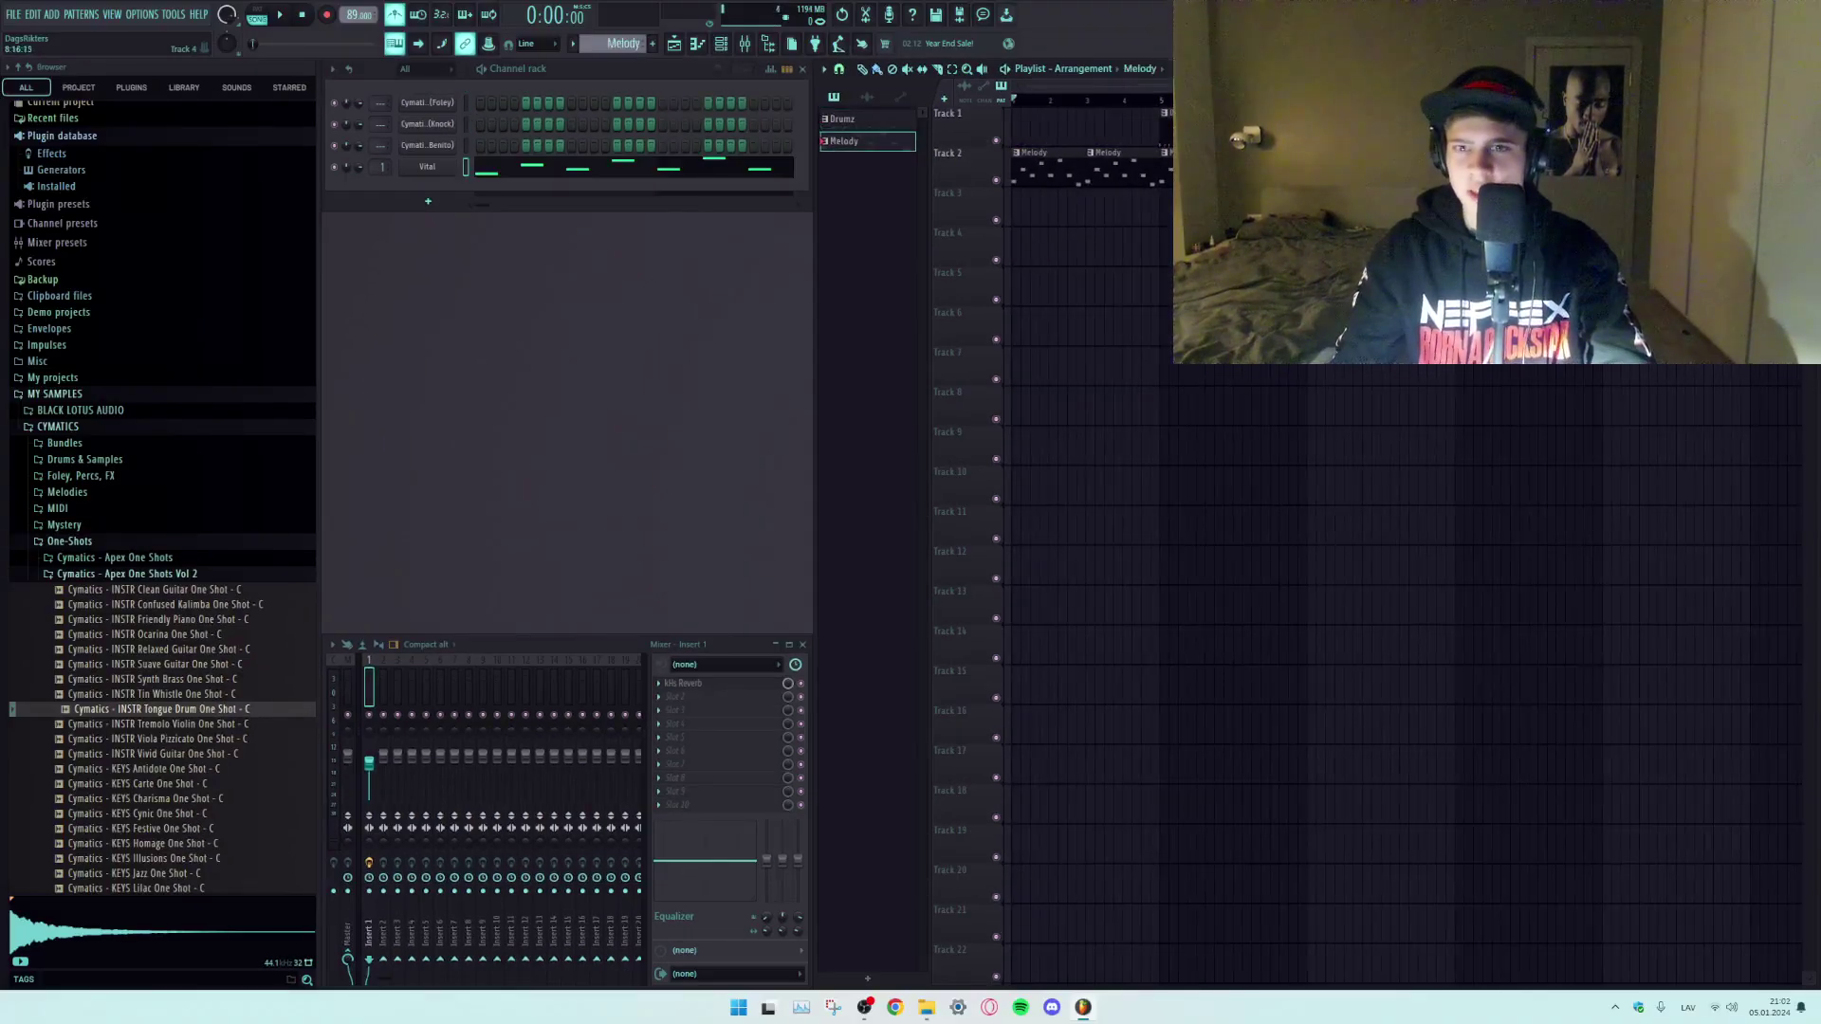
left_click_drag(1047, 112, 1291, 107)
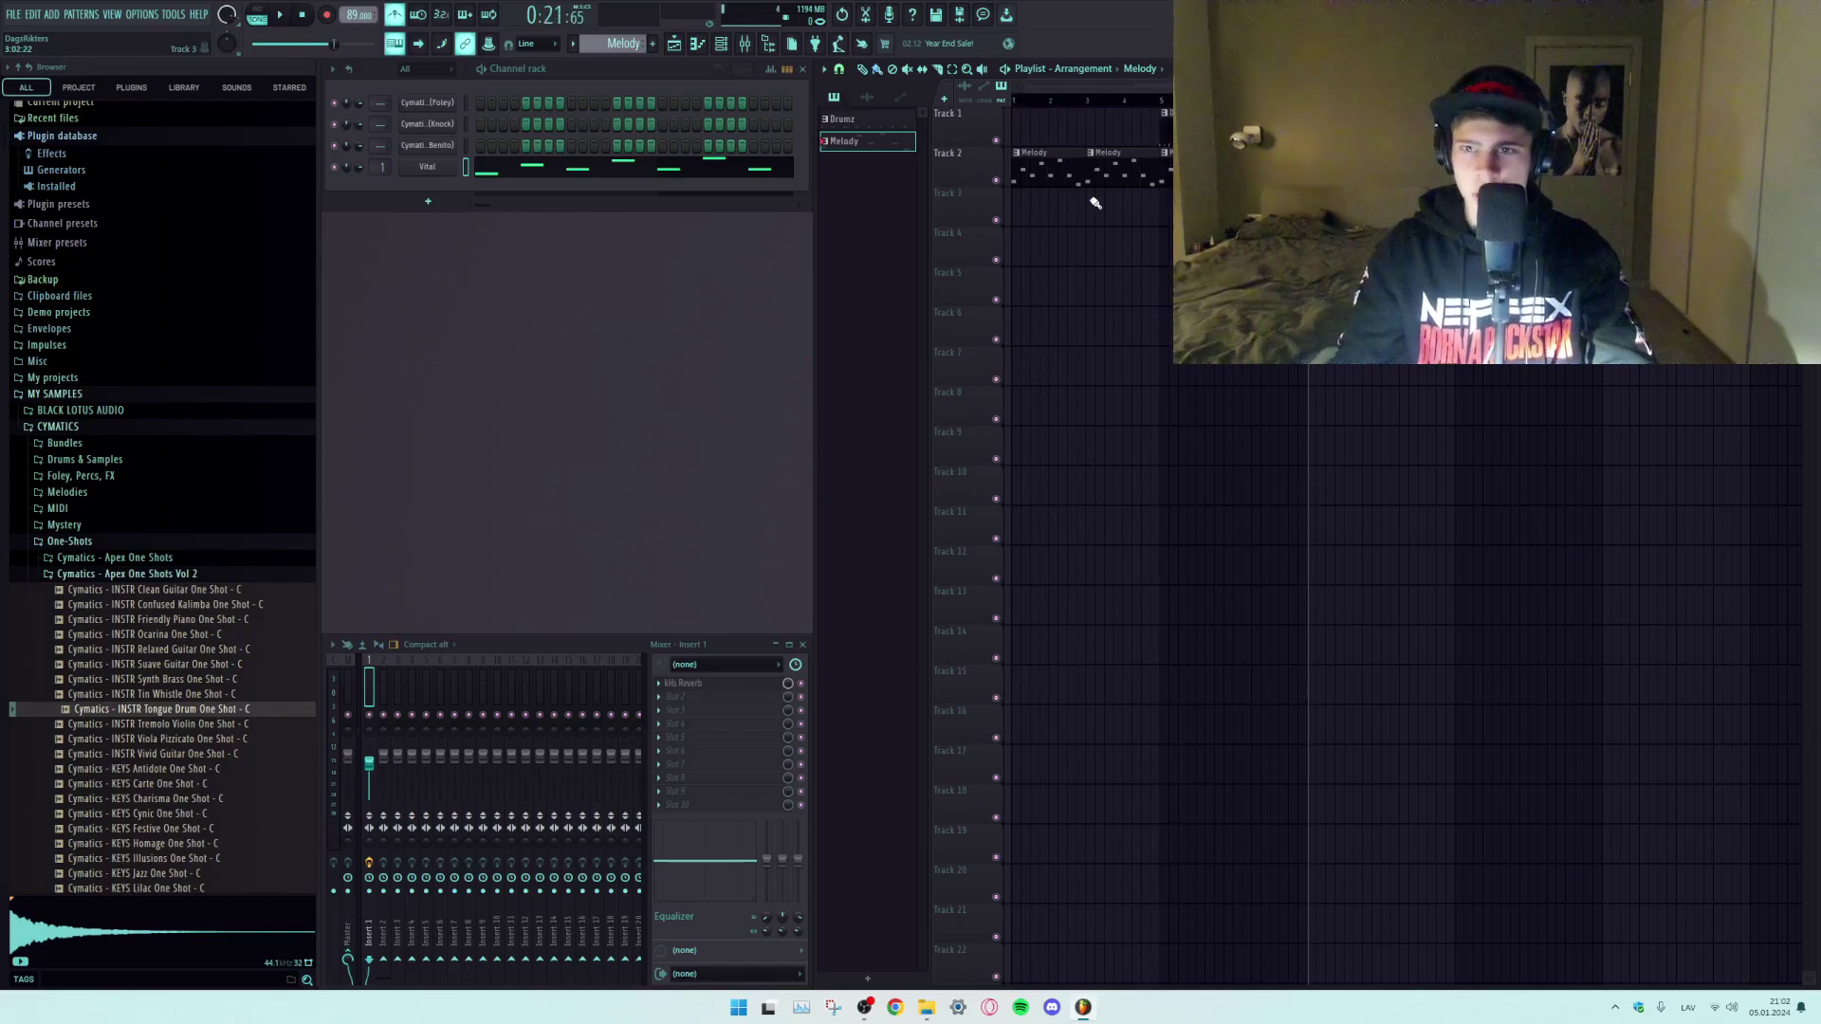
Place the playhead at bar 3, then play the extended arrangement and stop it.
left_click(1087, 101)
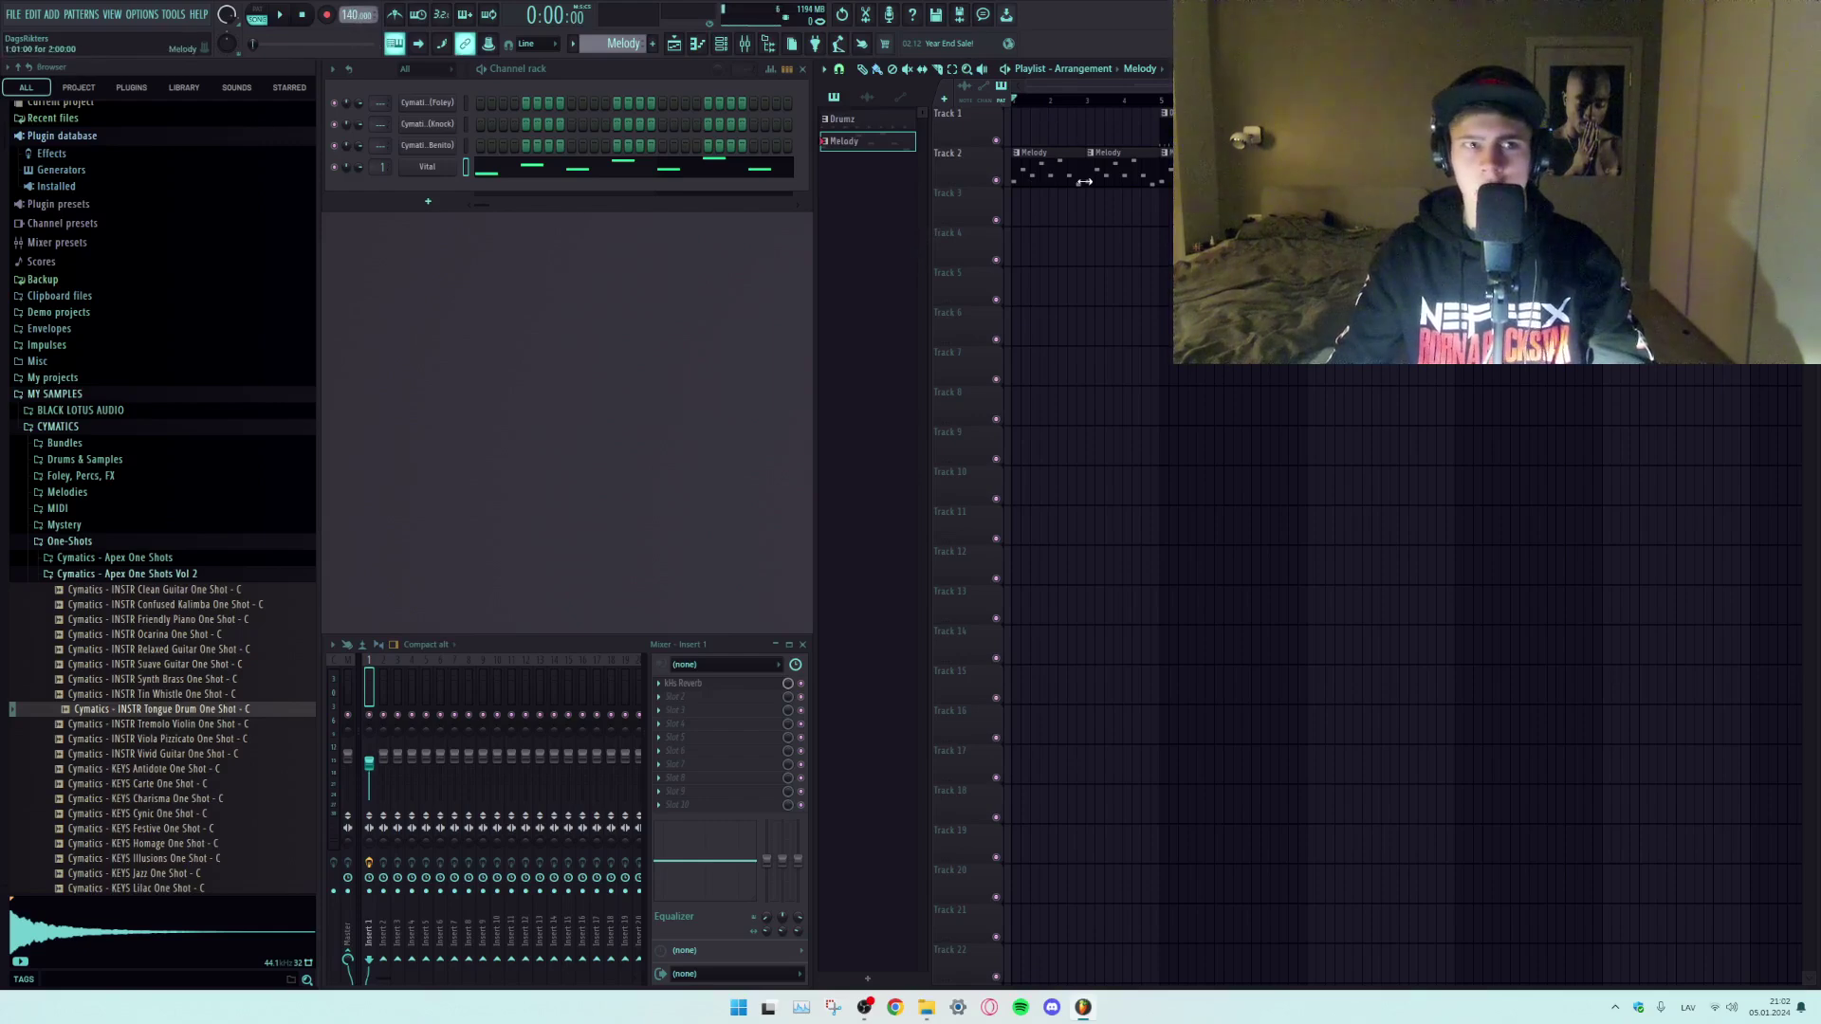
key("space")
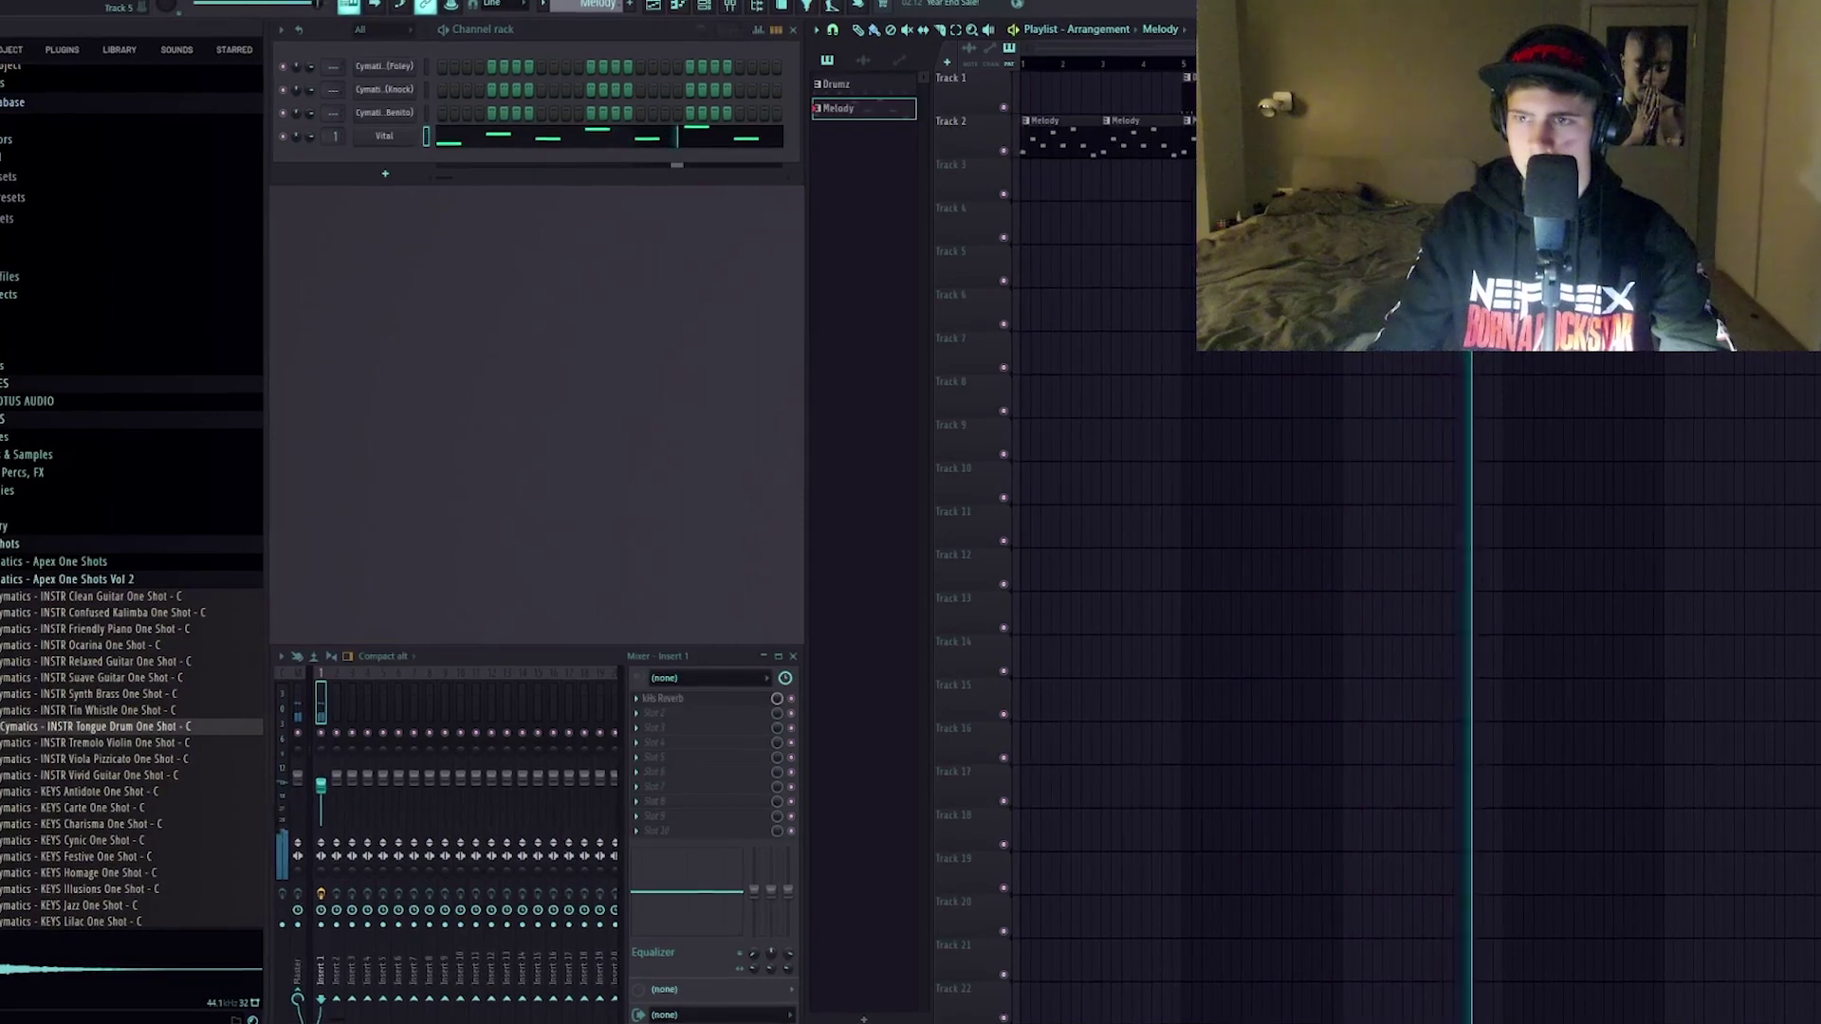
key("space")
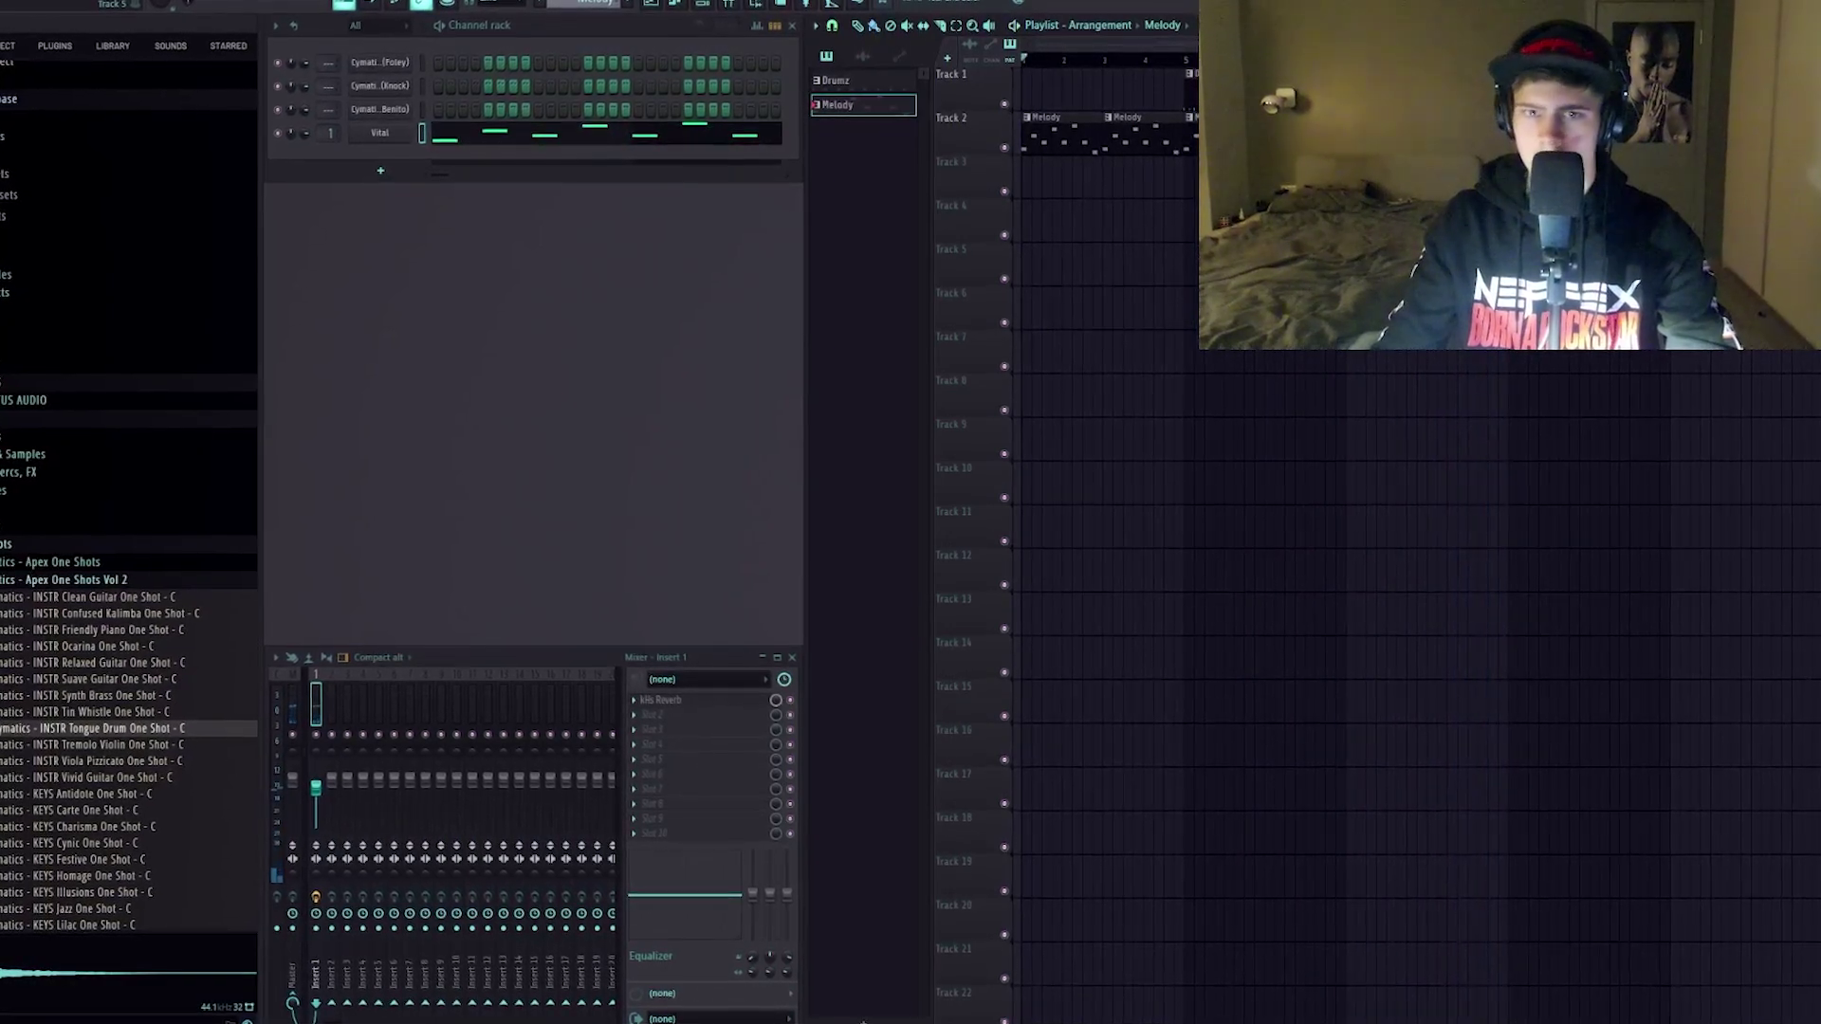